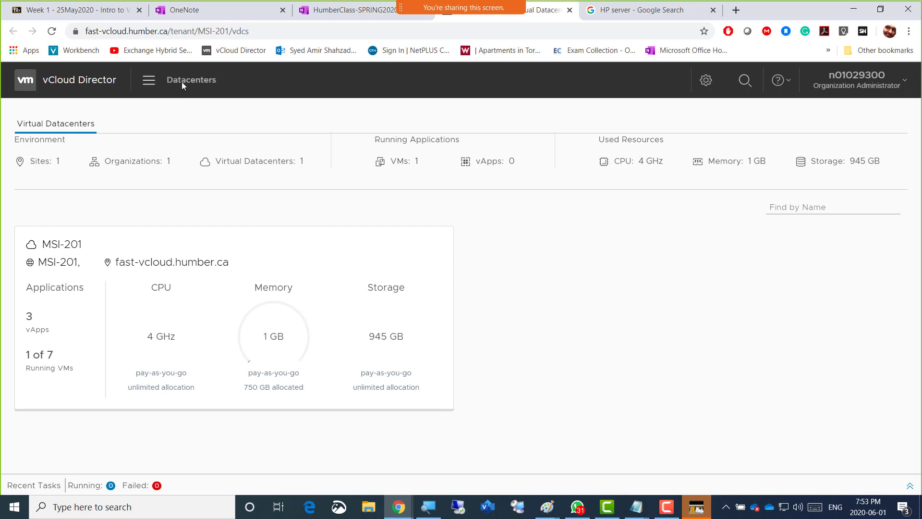
click(150, 85)
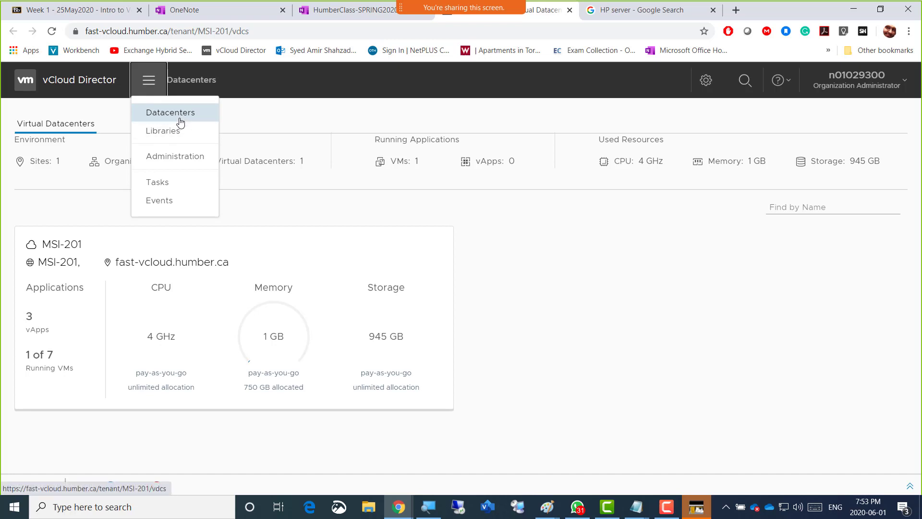
click(46, 162)
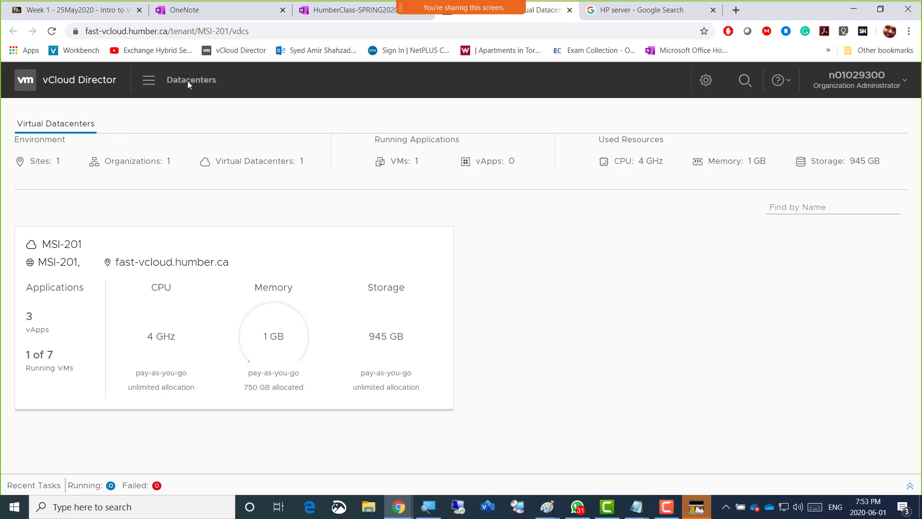
click(148, 80)
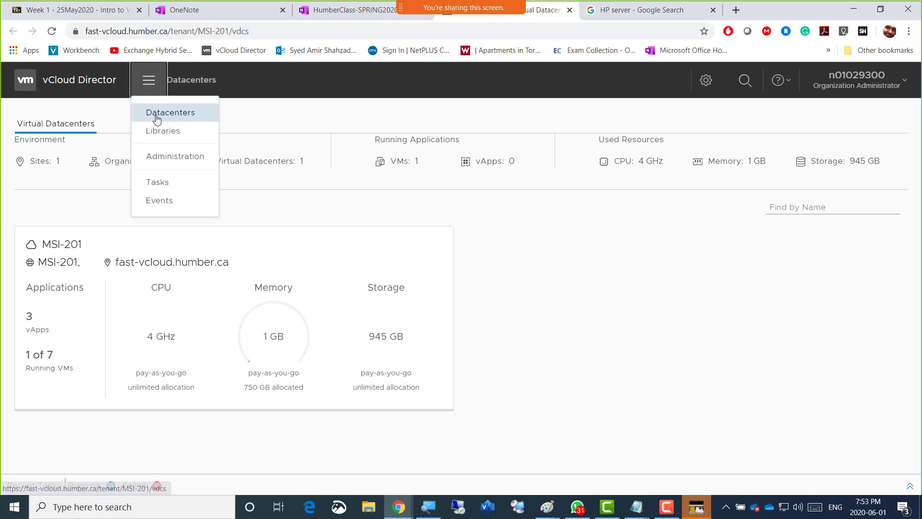
click(158, 119)
Open the Libraries section and view its vApp templates and organization VDC templates
click(149, 82)
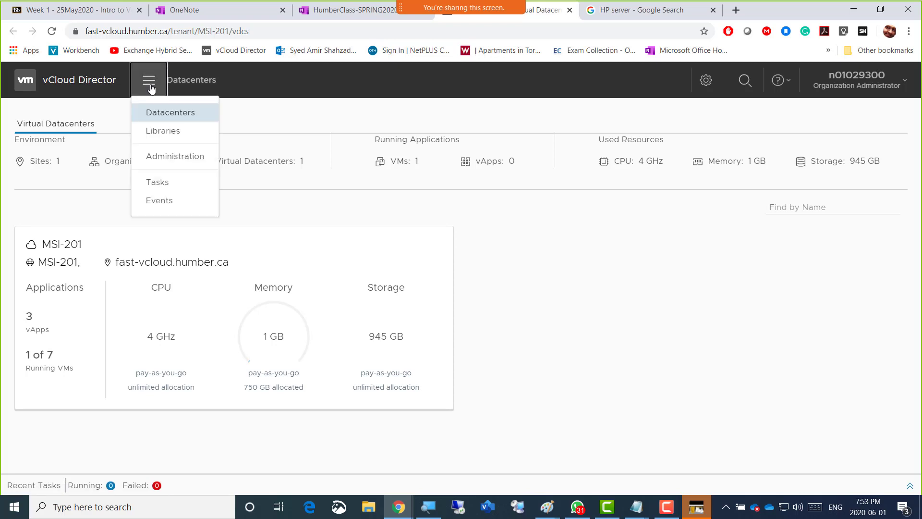
click(158, 134)
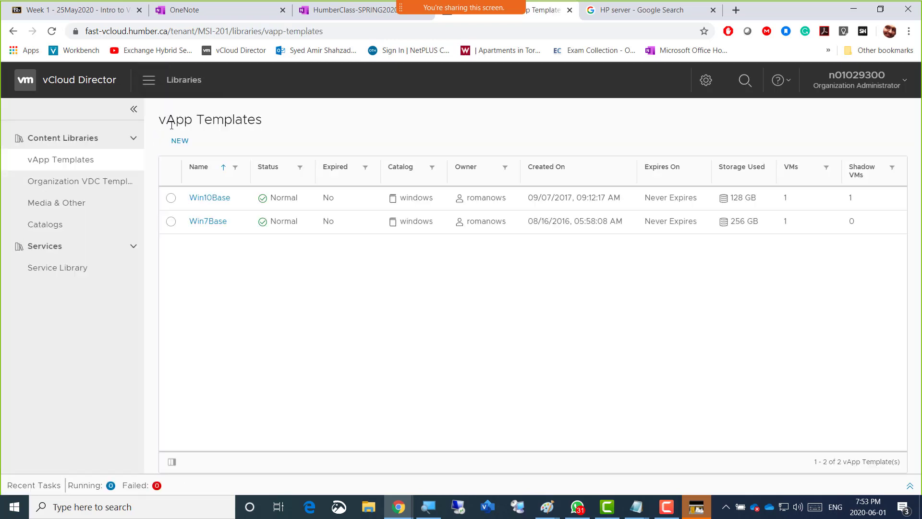
click(152, 84)
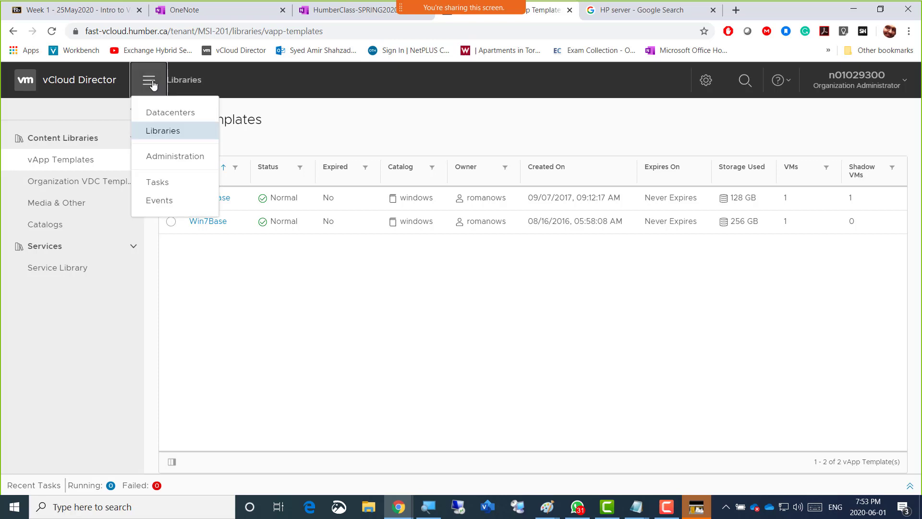
click(161, 131)
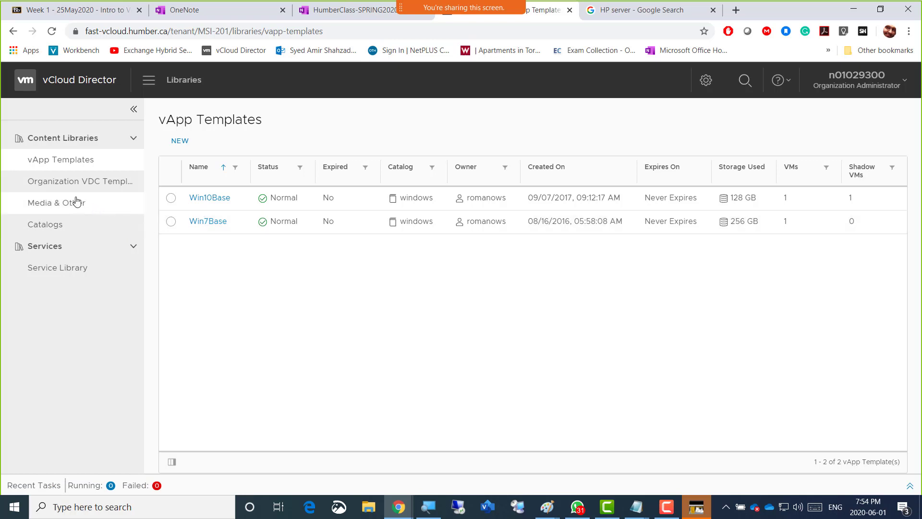
click(44, 189)
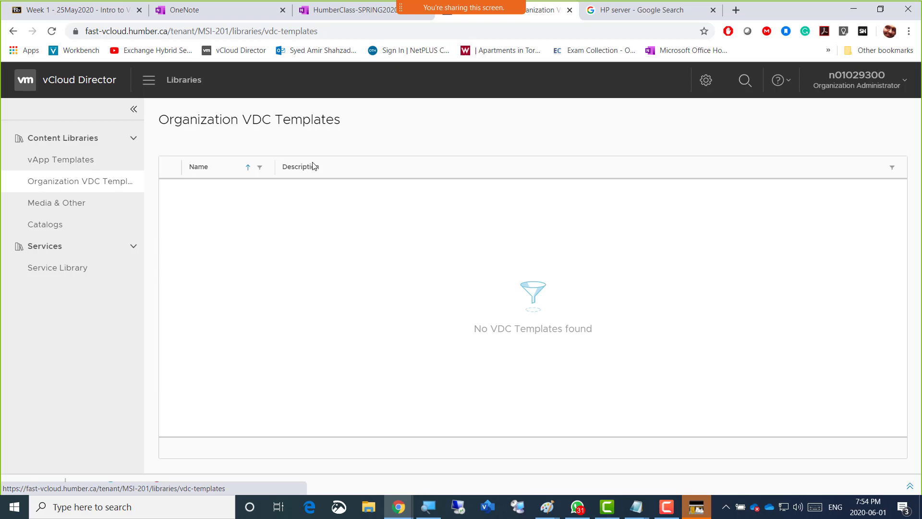
Review the Media & Other list and the vApp templates, widening the media list's Name column to read the full ISO file names
click(65, 210)
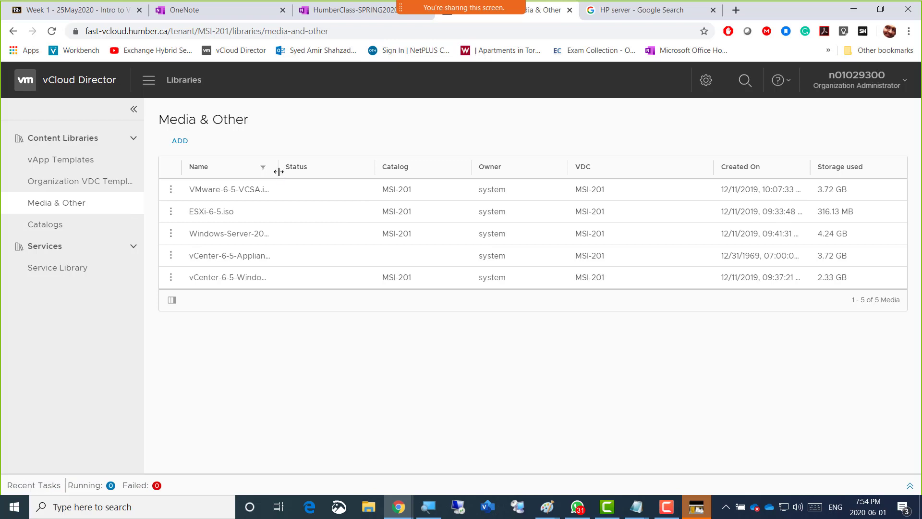
drag(278, 171, 328, 171)
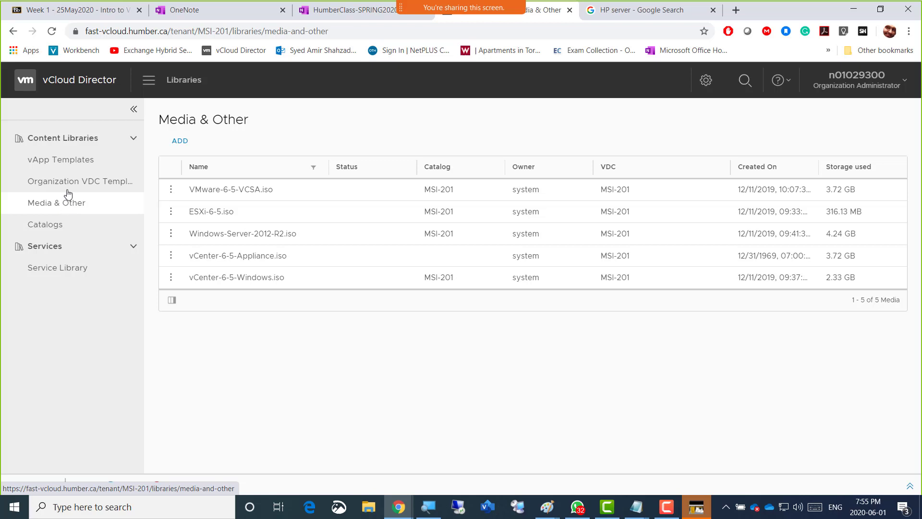
click(62, 165)
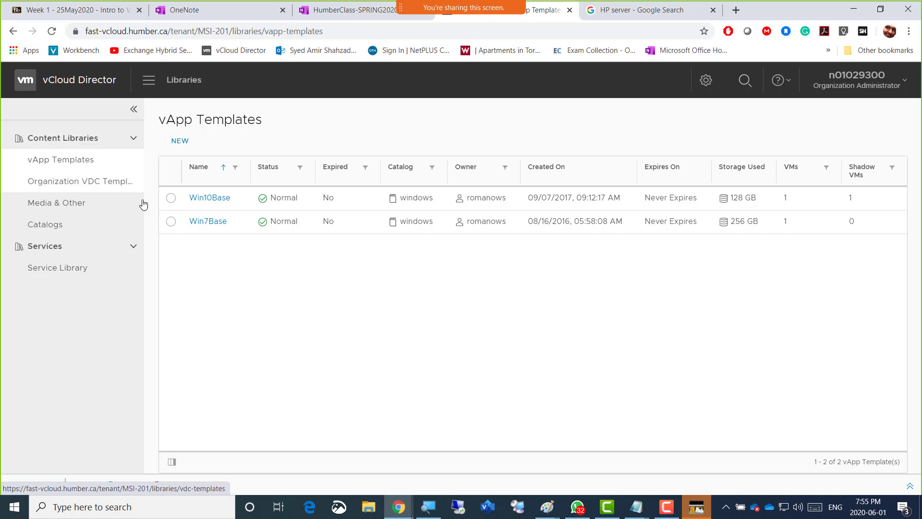
click(67, 208)
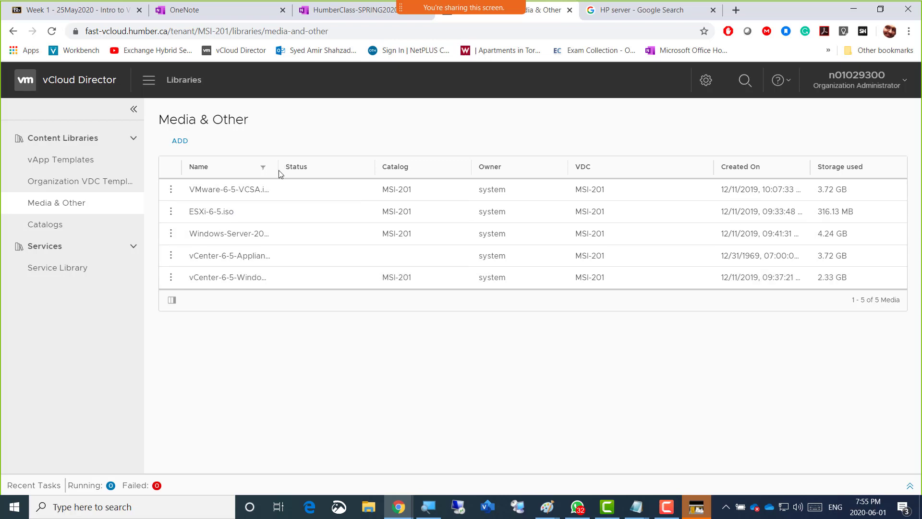
drag(278, 170, 316, 170)
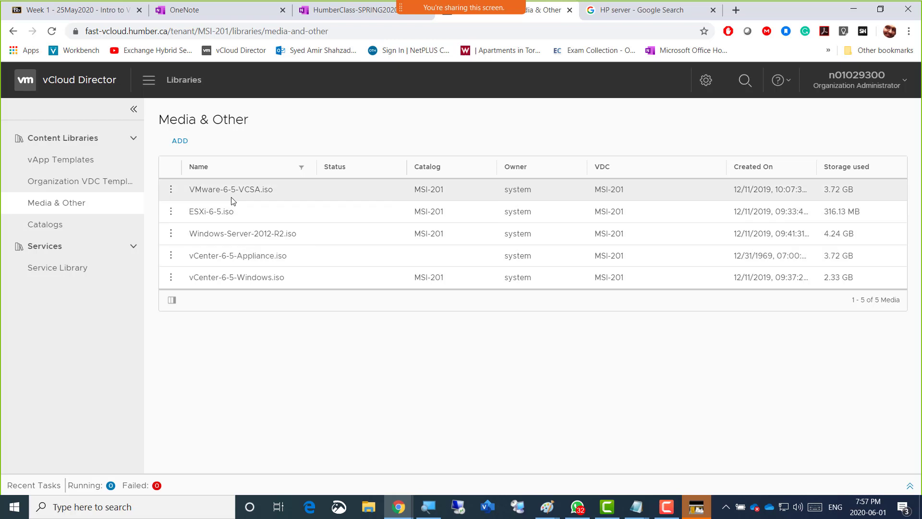
View the Catalogs list and highlight the name of the MSI-201 catalog
click(48, 229)
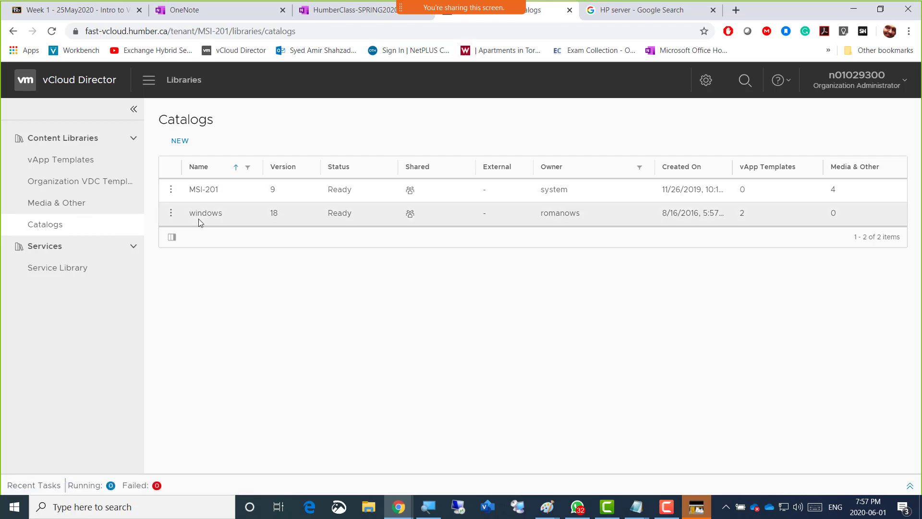
triple_click(206, 191)
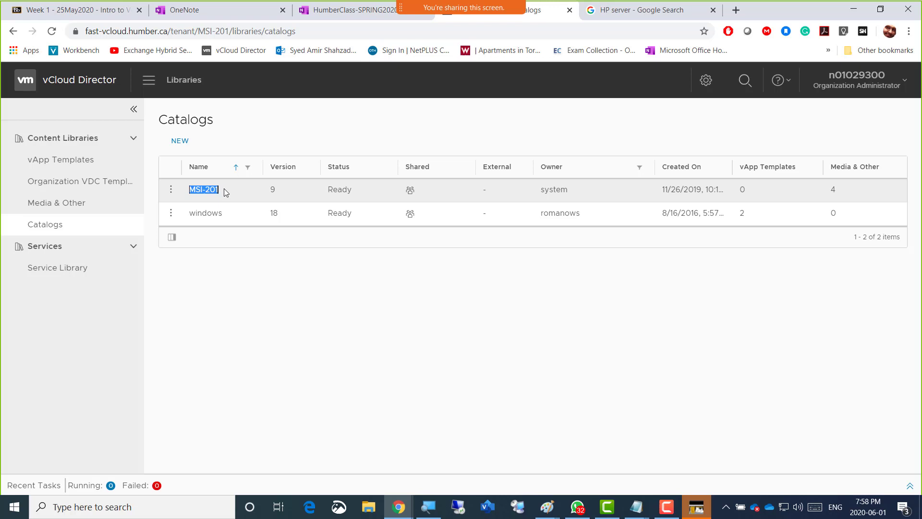
click(240, 138)
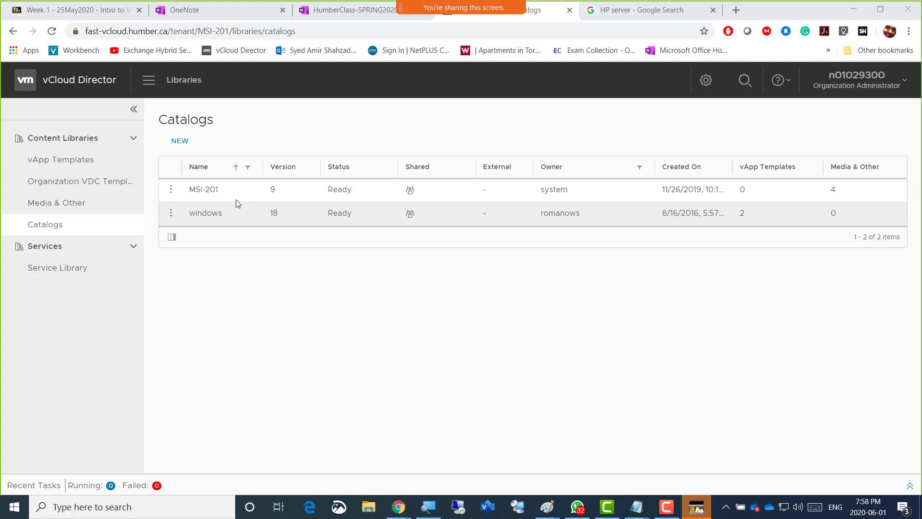
drag(221, 189, 190, 190)
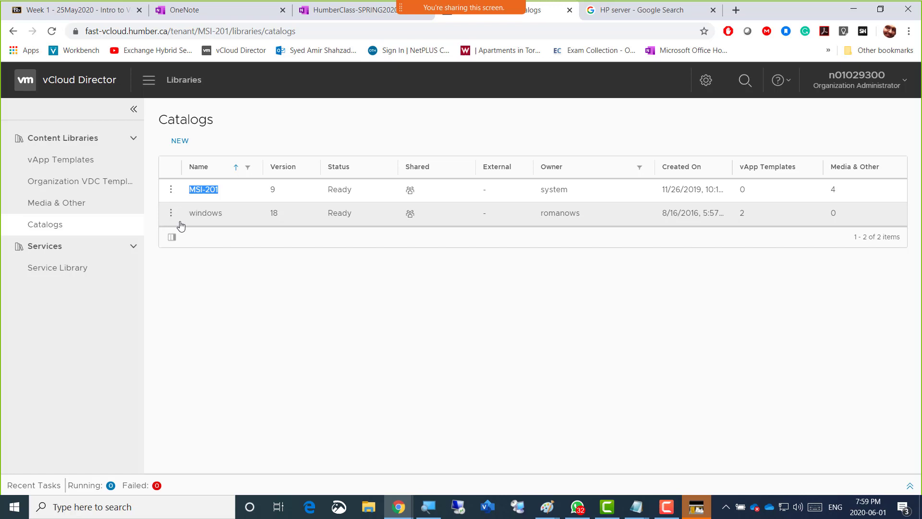
Revisit the vApp templates, return to the virtual datacenters overview and open the MSI-201 datacenter
click(53, 166)
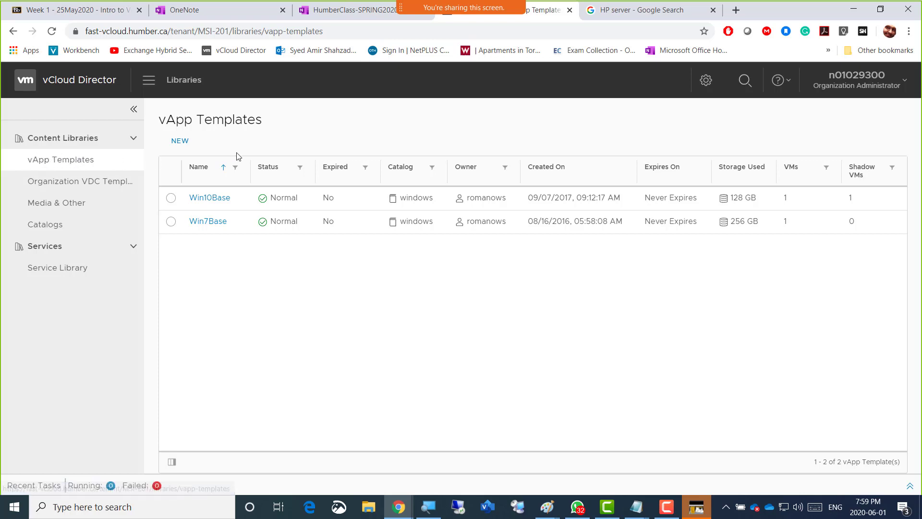
click(148, 86)
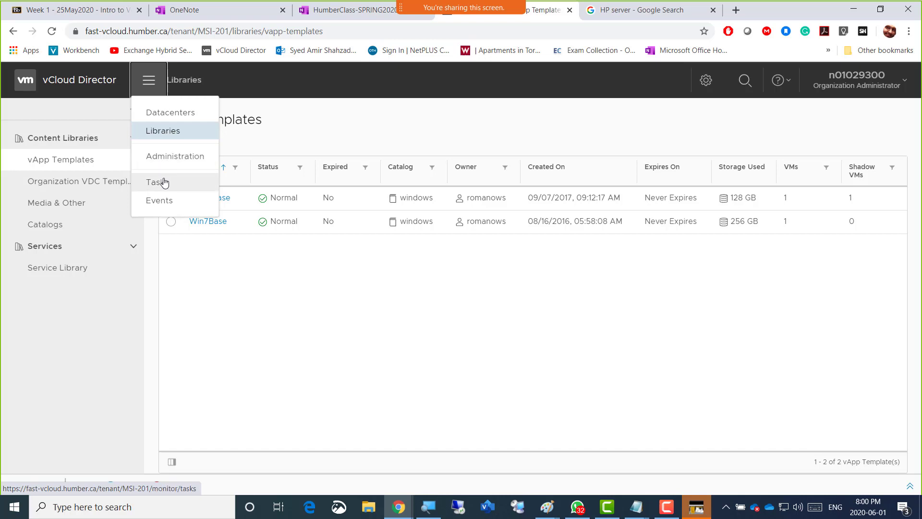
click(165, 113)
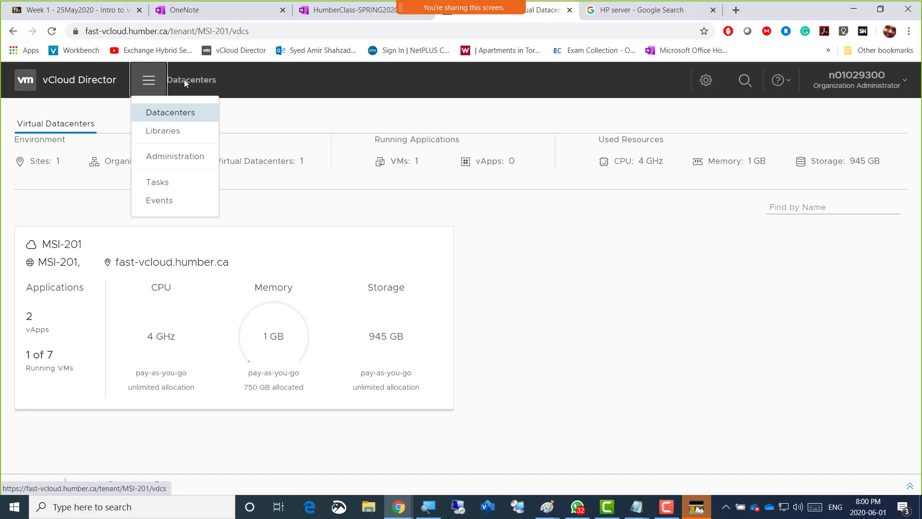
click(178, 116)
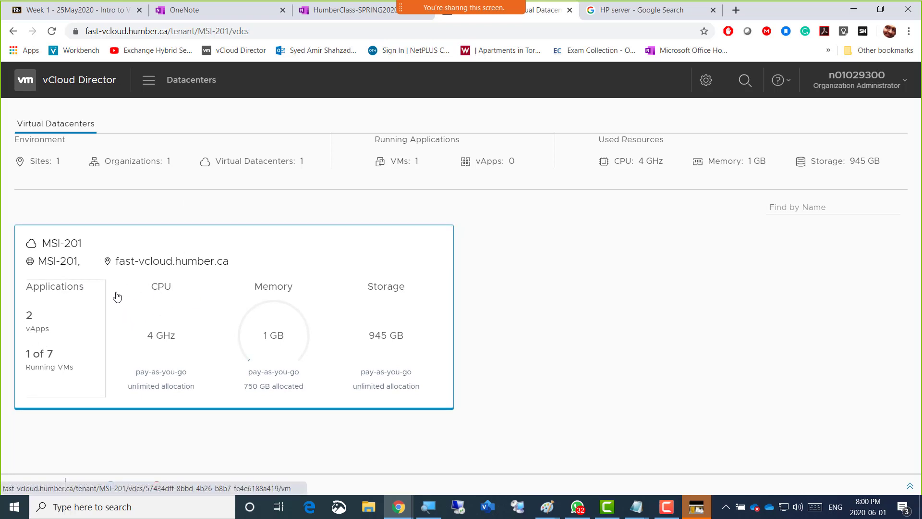
click(138, 309)
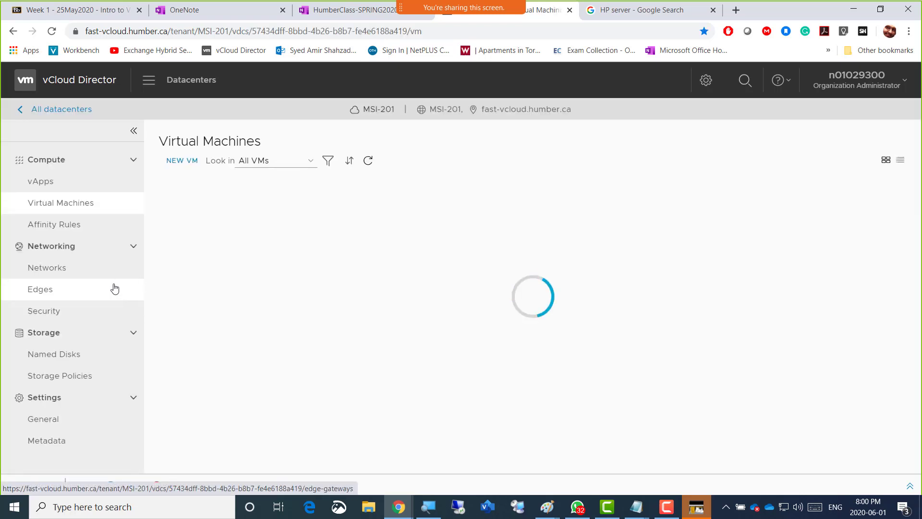
click(13, 30)
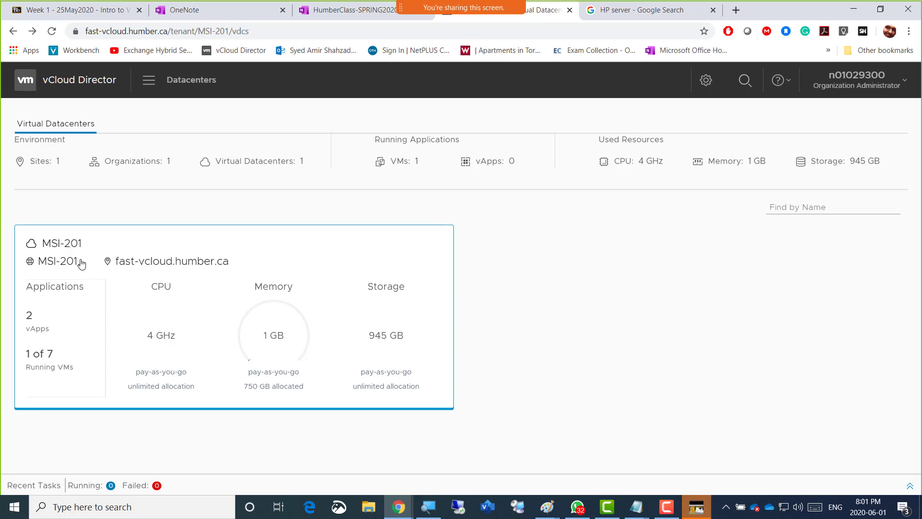
click(174, 309)
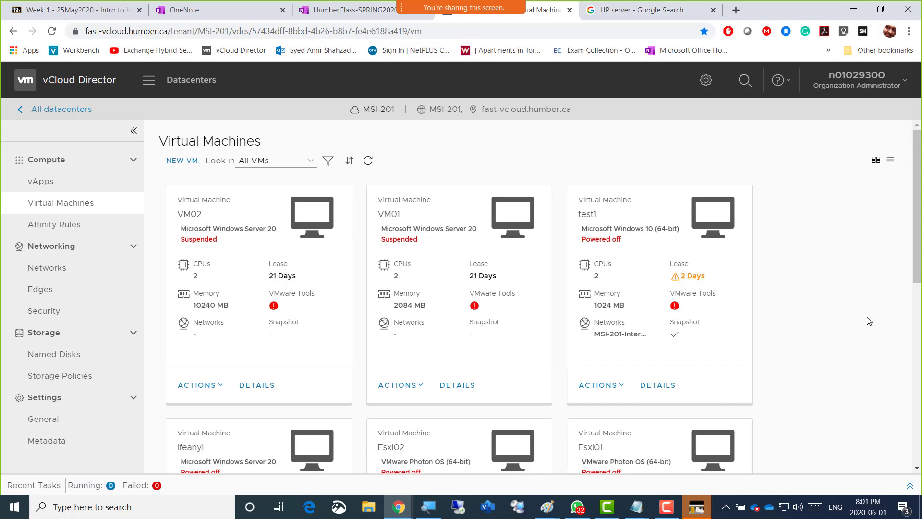
Look through all virtual machines in the MSI-201 datacenter, checking their power state, lease and memory
scroll(844, 294, down, 9)
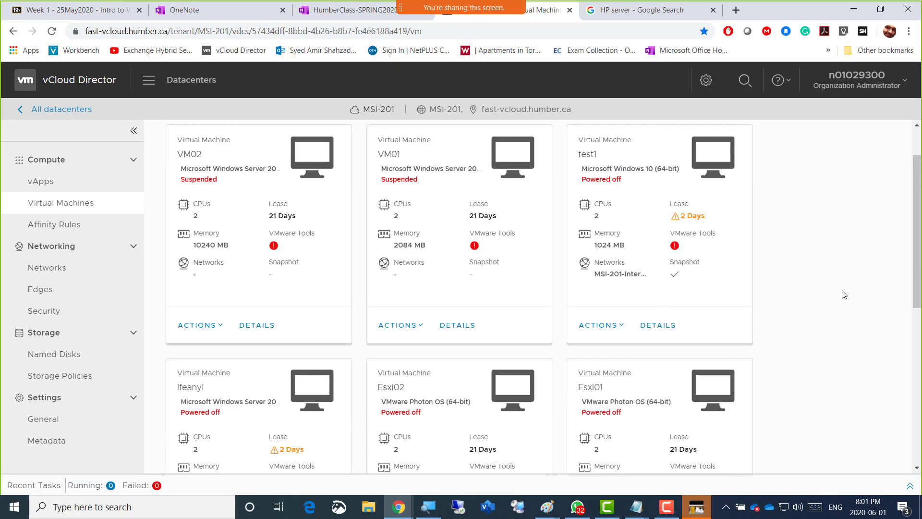
scroll(844, 294, up, 3)
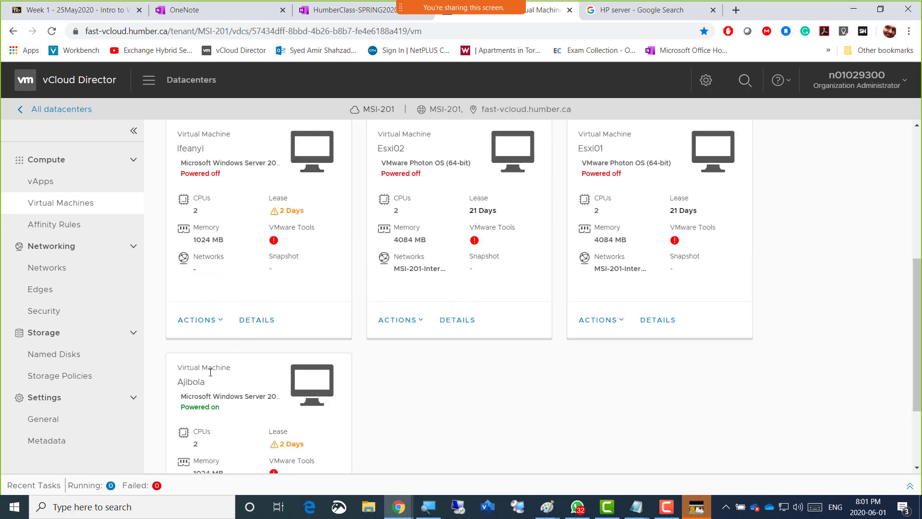
scroll(778, 366, up, 5)
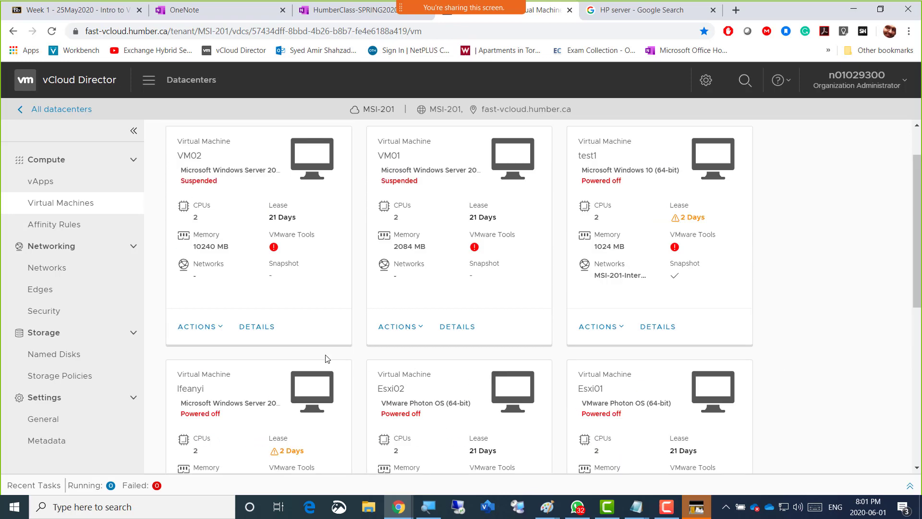
scroll(324, 359, down, 3)
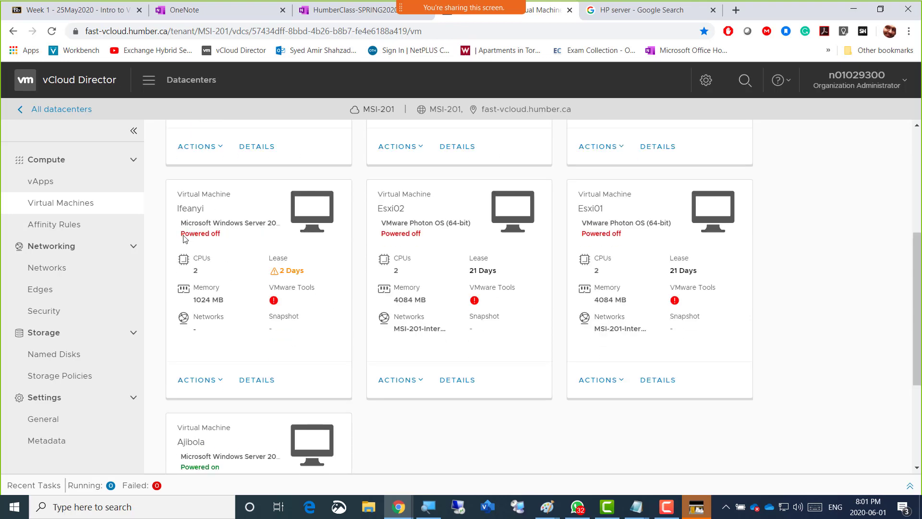
scroll(202, 252, down, 2)
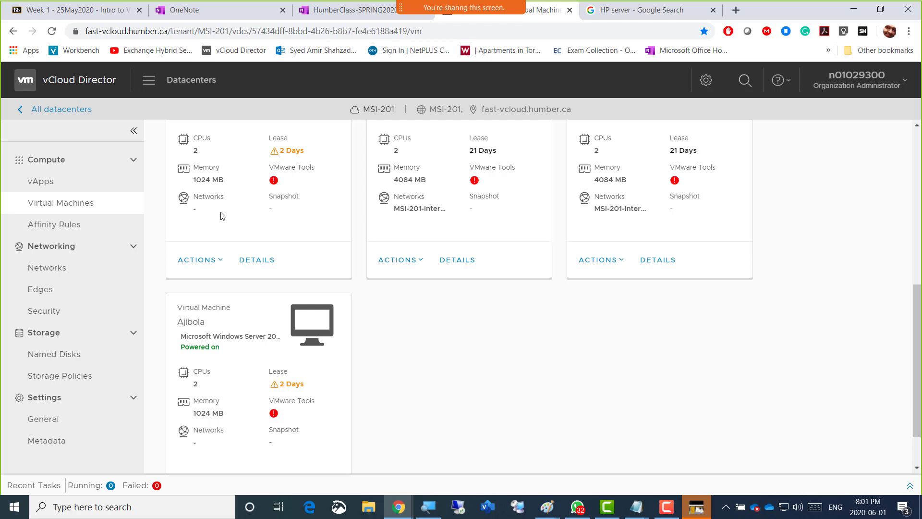
scroll(365, 280, up, 6)
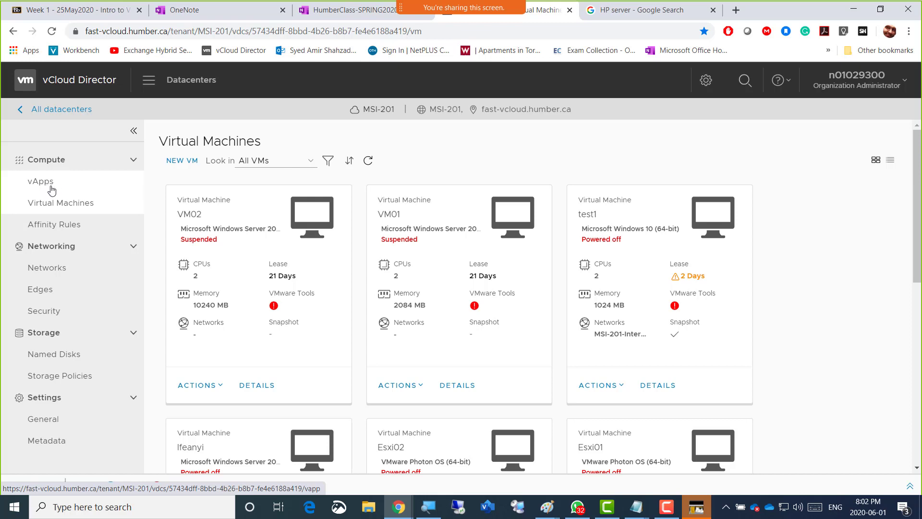
Start a new vApp in the datacenter, naming it with the owner's first name plus "-vApp" and describing it as "VCP-DCV Spring 2020"
click(41, 188)
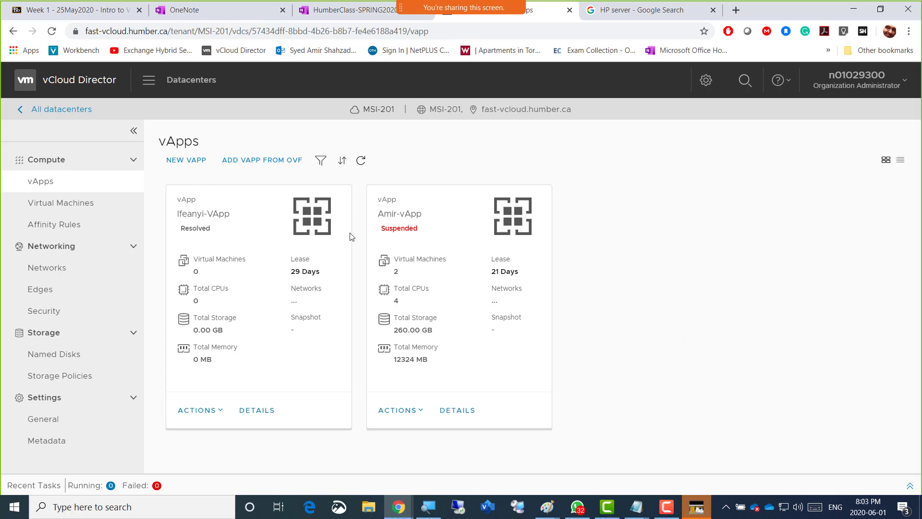
click(192, 161)
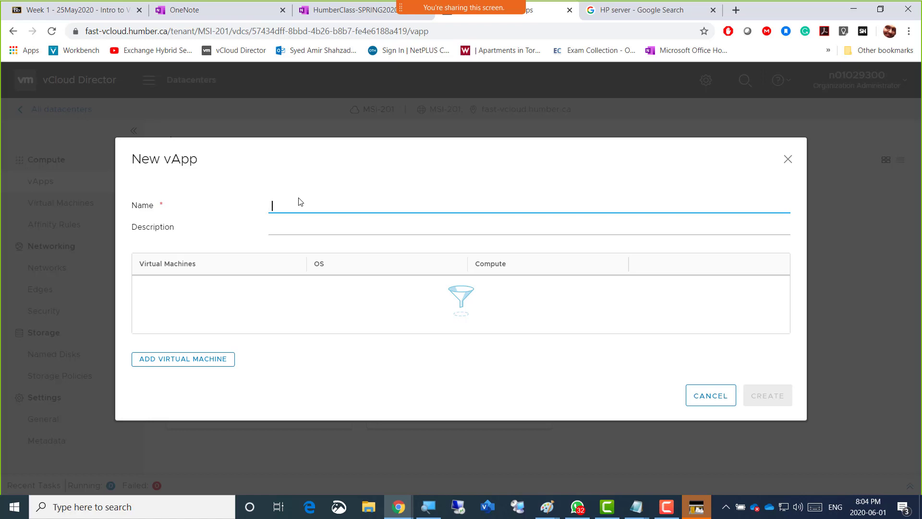
text(Amir)
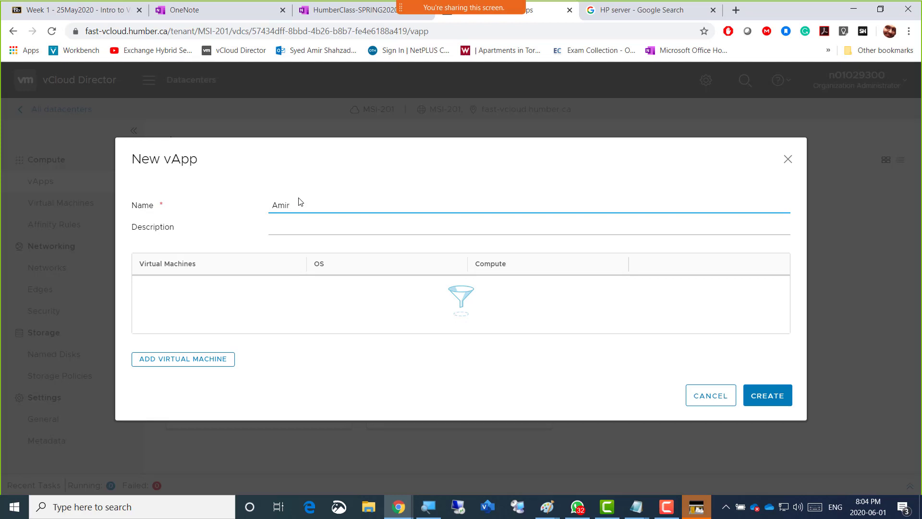
text(-vApp)
click(301, 228)
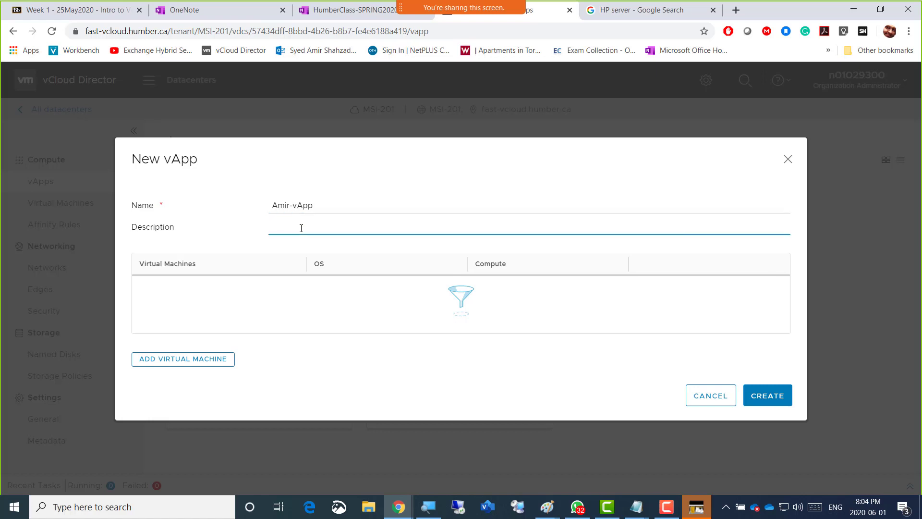
text(VCP-DCV Spring 2020)
drag(329, 157, 352, 203)
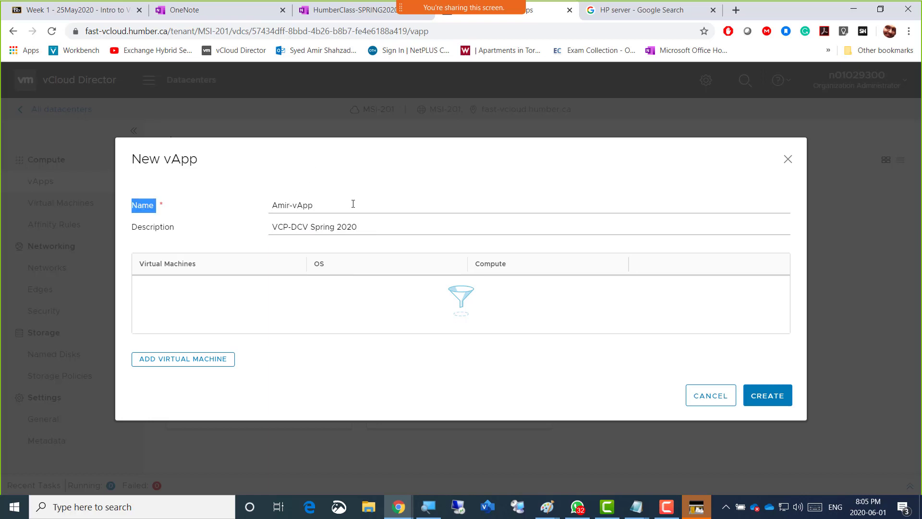
Add a 1 after the first name in the new vApp's name and create the vApp
click(289, 206)
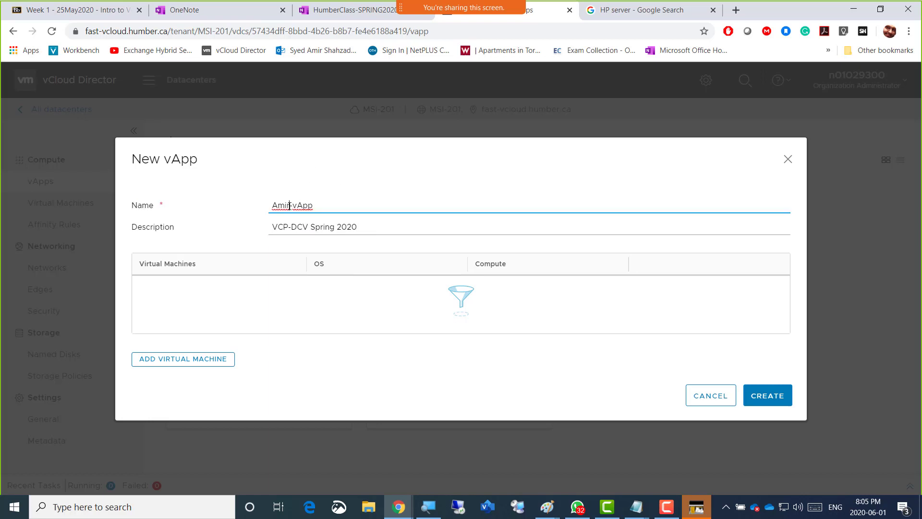
text(1-)
click(762, 400)
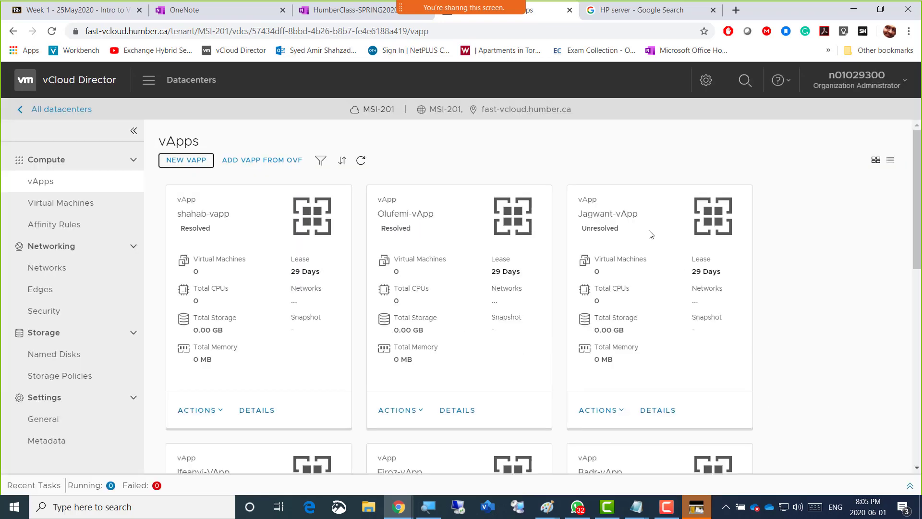
Find the owner's older suspended vApp in the vApps list and delete it
scroll(773, 306, down, 2)
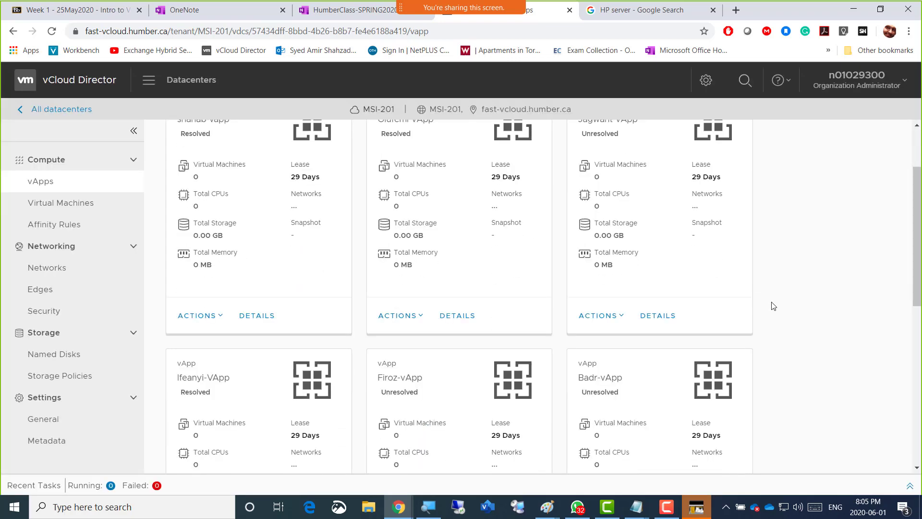
scroll(773, 306, down, 6)
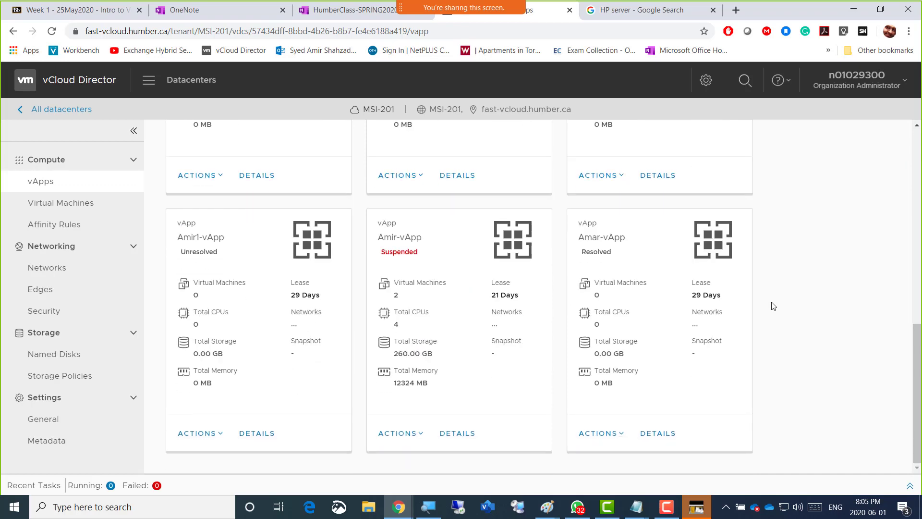
scroll(773, 306, up, 8)
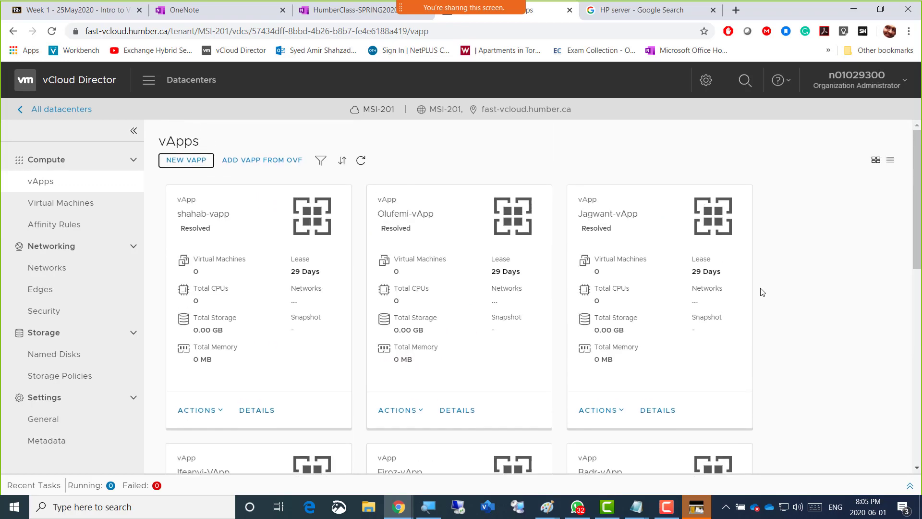
scroll(480, 289, down, 1)
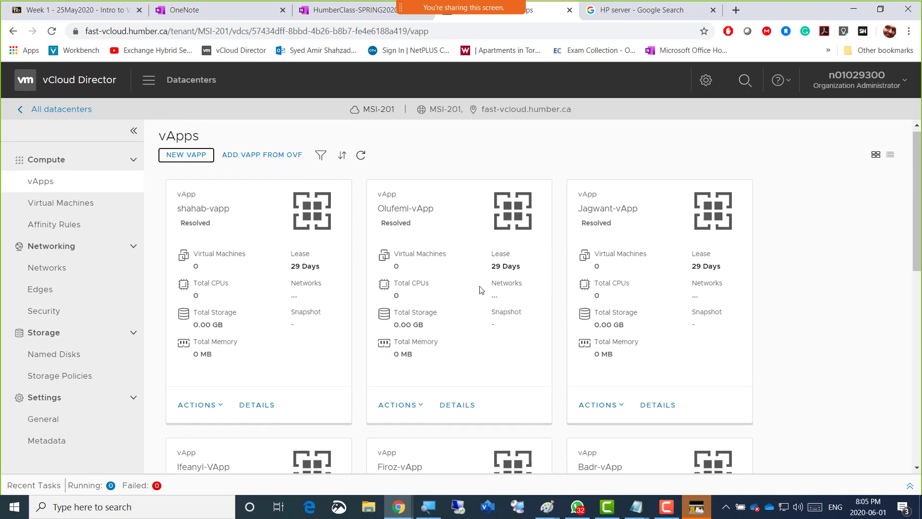
scroll(480, 289, down, 3)
scroll(482, 289, down, 4)
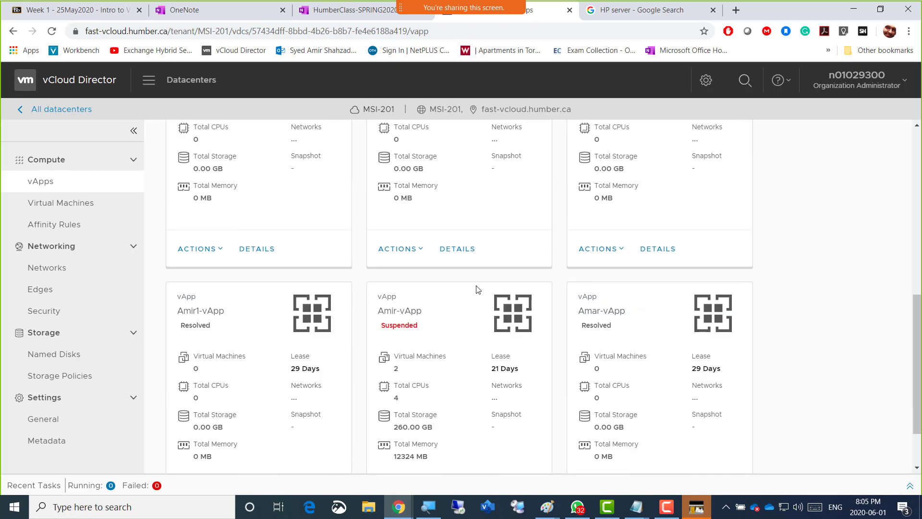
scroll(478, 289, down, 2)
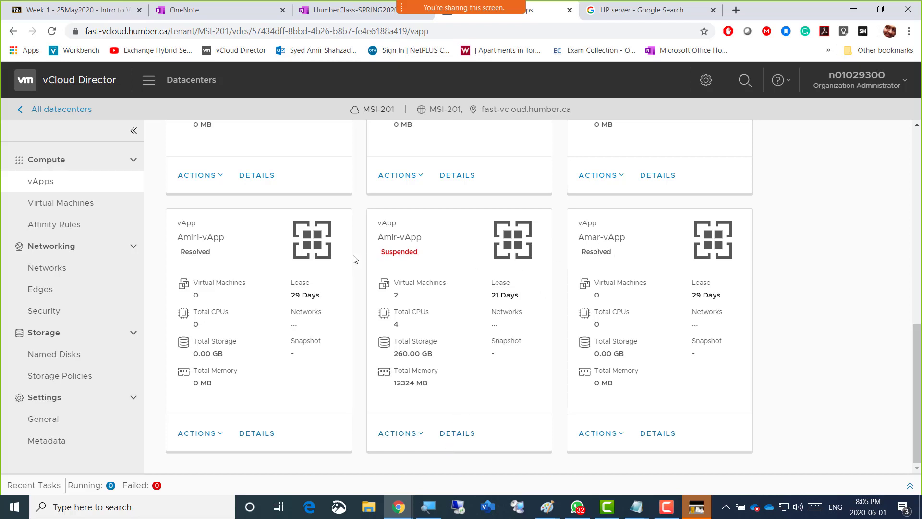
click(421, 435)
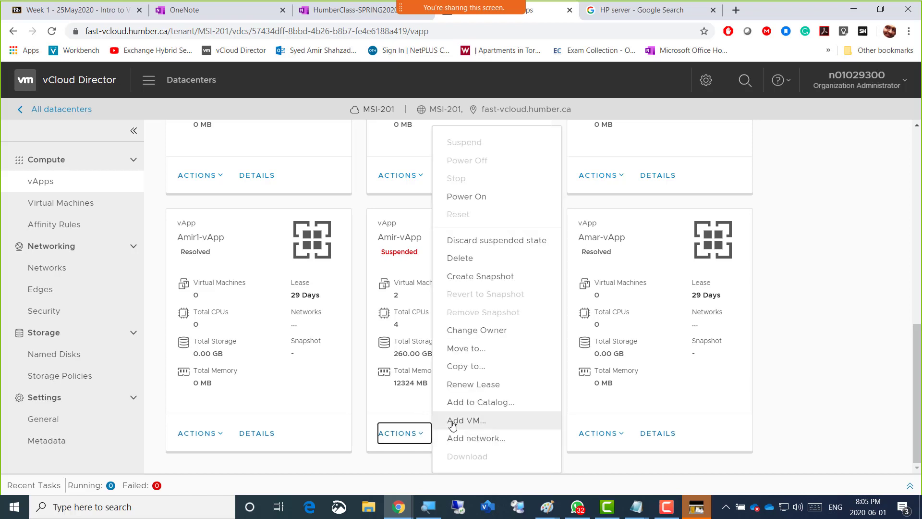
click(474, 259)
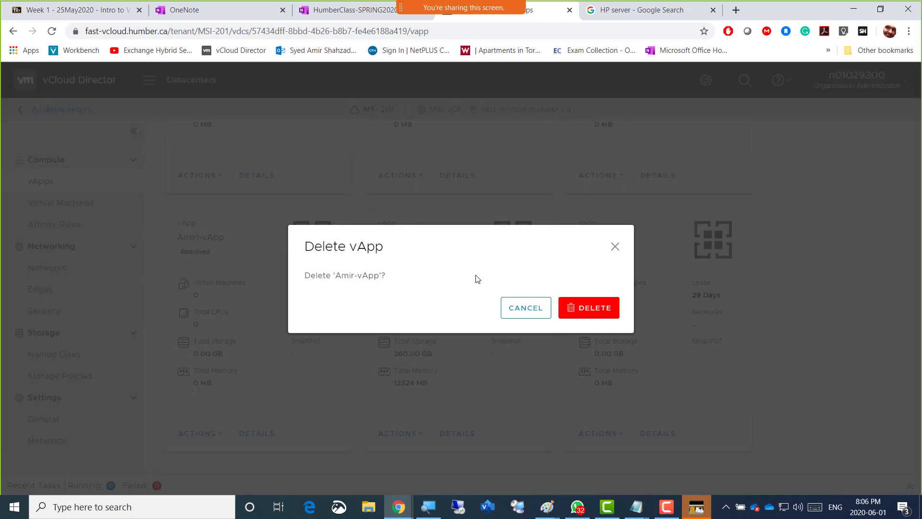
click(578, 311)
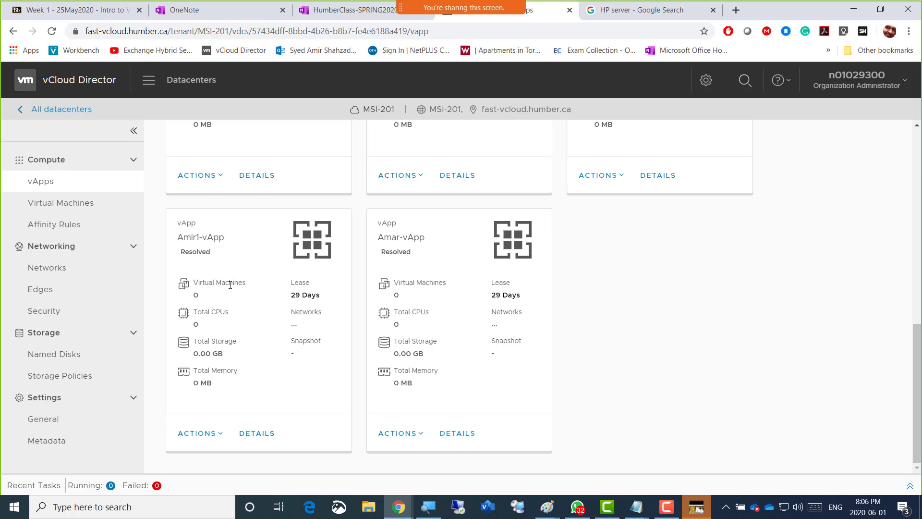
Examine the new vApp's card: virtual machines, total CPUs, storage, memory, networks and snapshot
drag(194, 284, 258, 289)
drag(194, 312, 235, 313)
drag(193, 341, 236, 342)
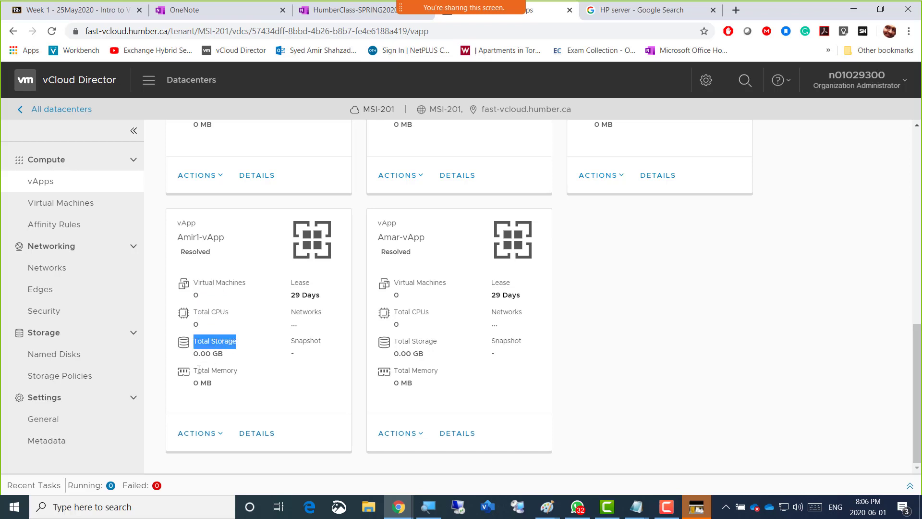
drag(198, 370, 234, 371)
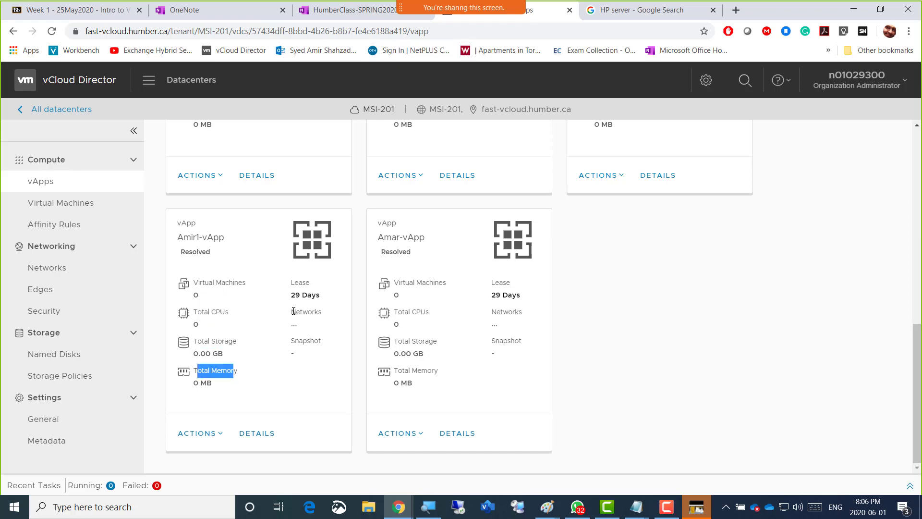
drag(291, 312, 317, 312)
drag(291, 341, 322, 344)
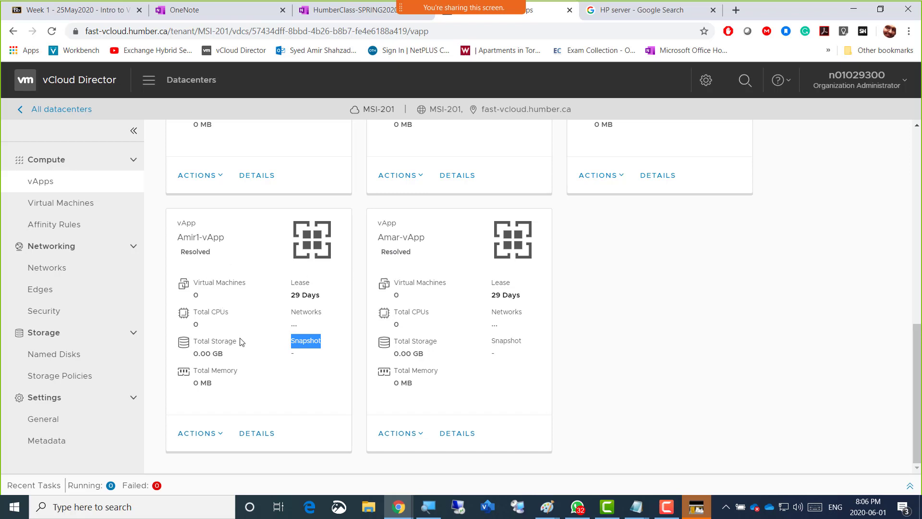
click(250, 366)
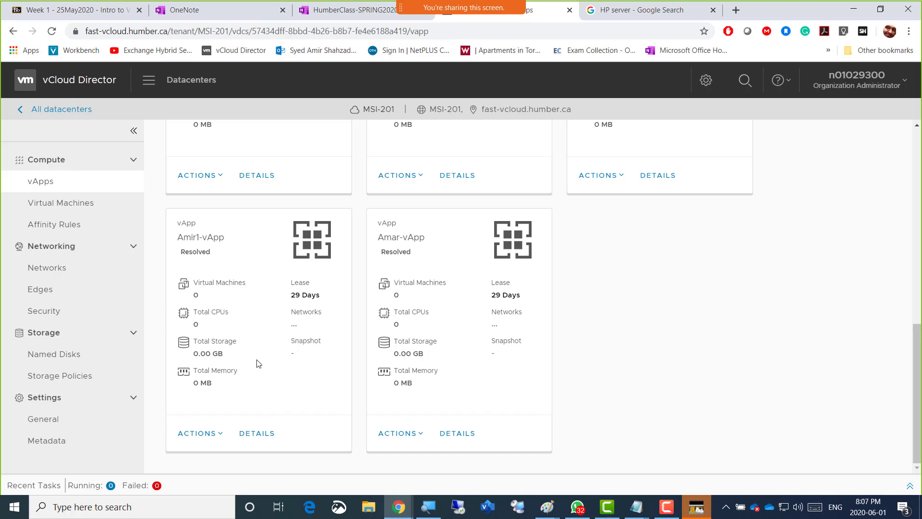
Start adding a new virtual machine to the newly created vApp
click(220, 438)
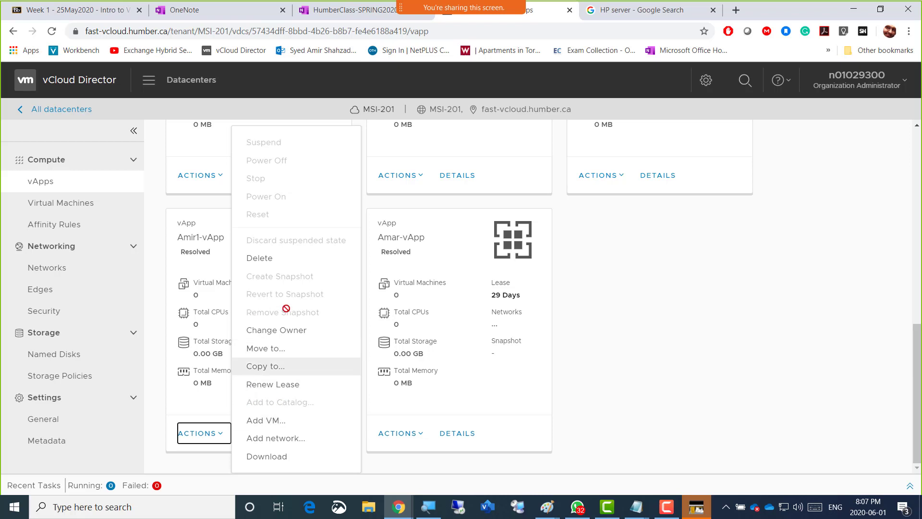
click(278, 421)
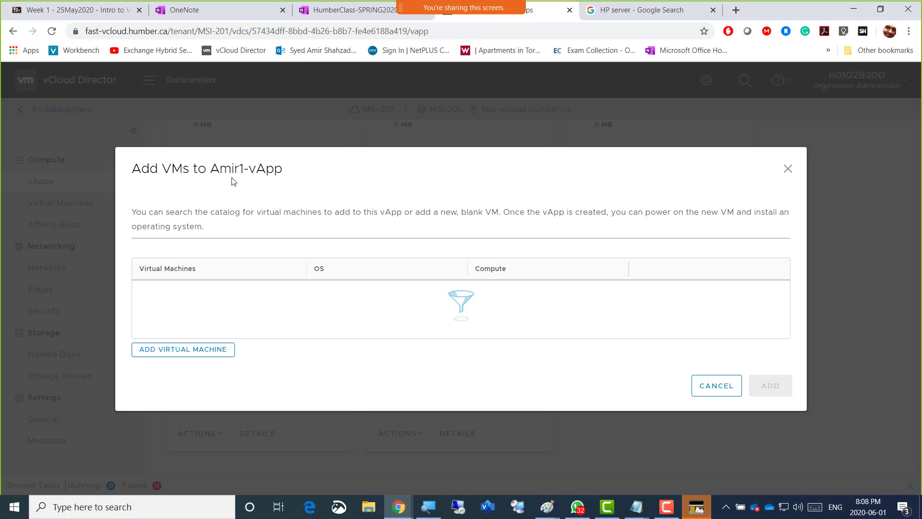
click(173, 354)
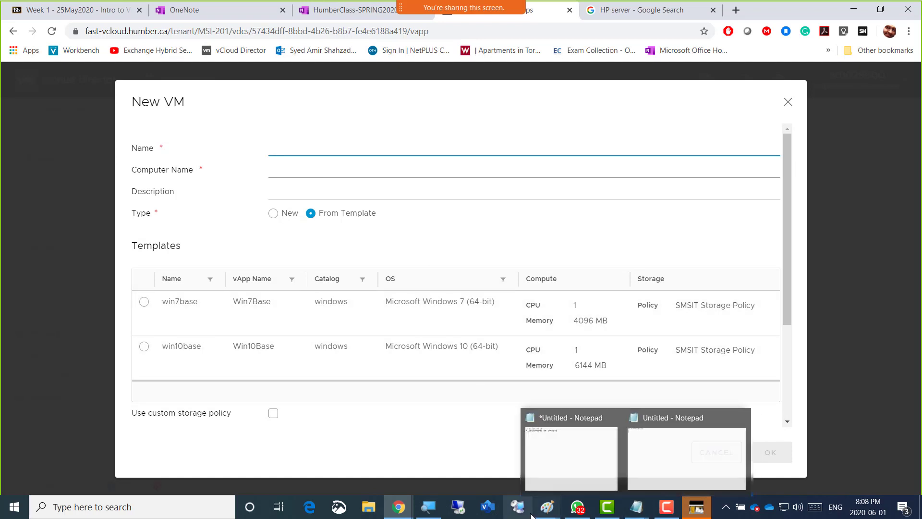
Switch to the lab diagram in Paint to check the planned server names, and return to vCloud Director
mouse_move(546, 505)
click(416, 467)
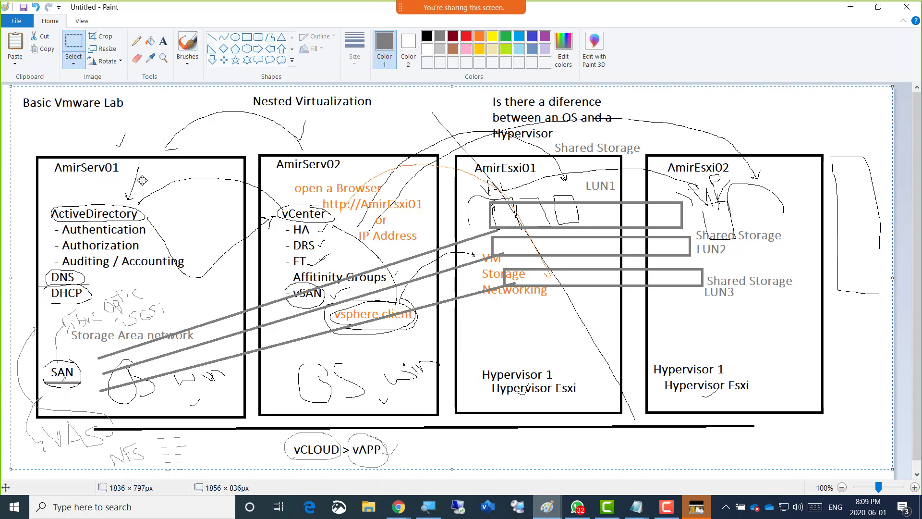
key(alt+Tab)
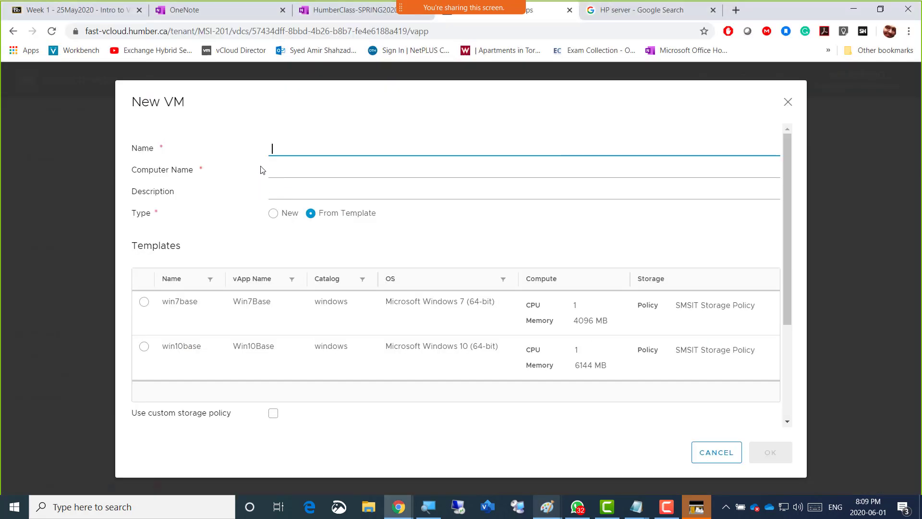
Name the VM and its computer with the owner's first name plus "Serv01" and describe it as "Domain controller"
text(AmirServ01)
click(295, 193)
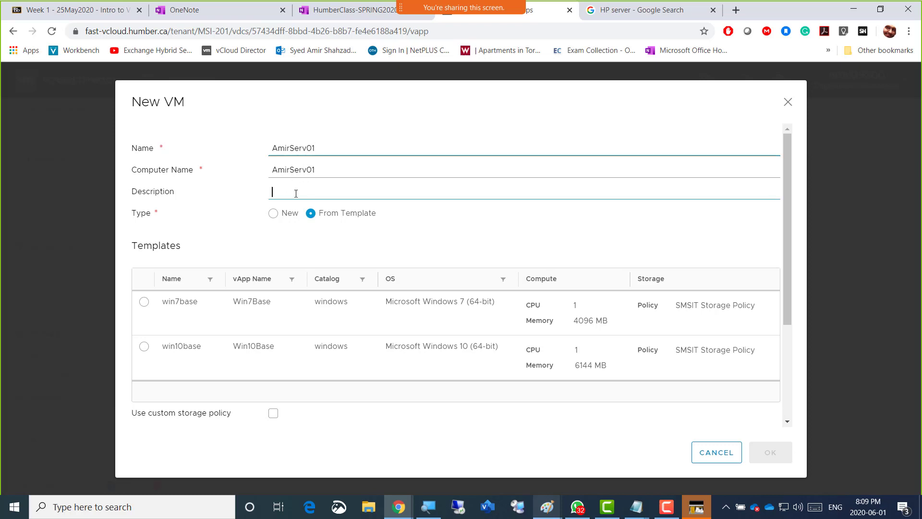
text(Domain)
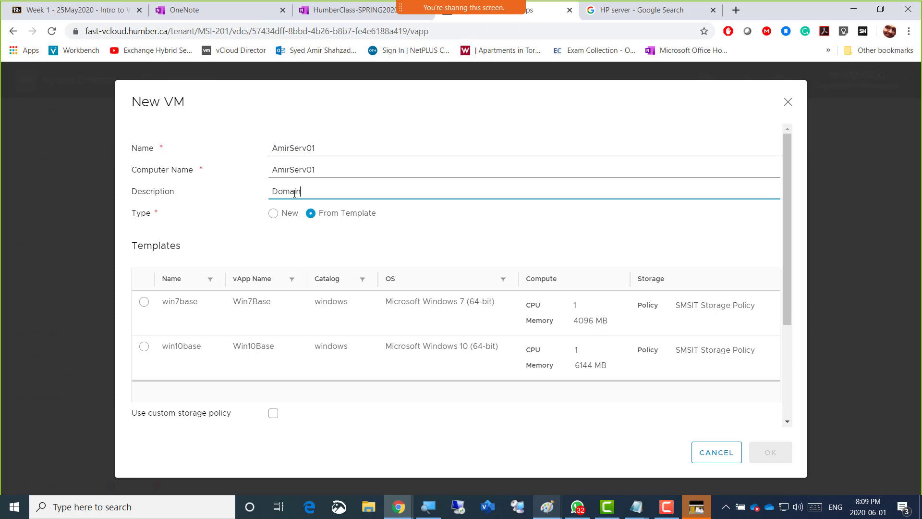
text( controller)
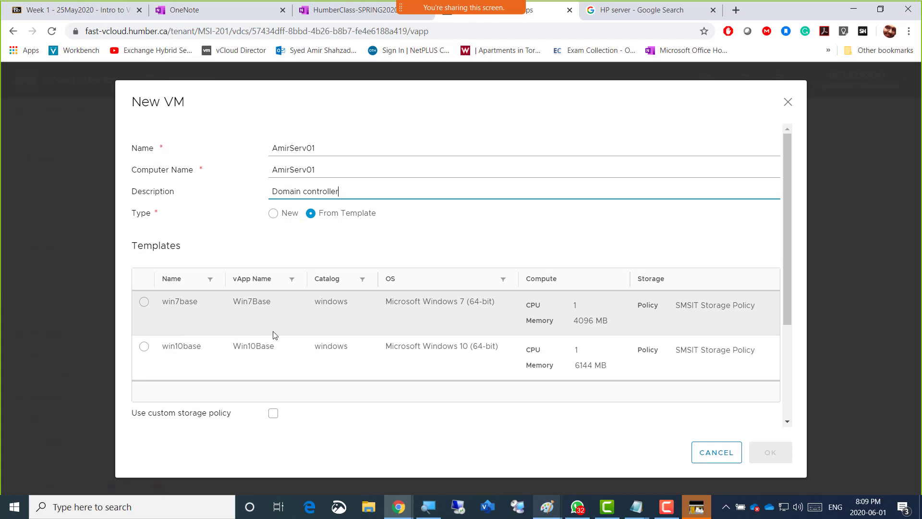
Set the VM's type to New instead of From Template and its OS family to Microsoft Windows
mouse_move(788, 318)
mouse_down()
mouse_move(792, 354)
mouse_move(794, 313)
mouse_up()
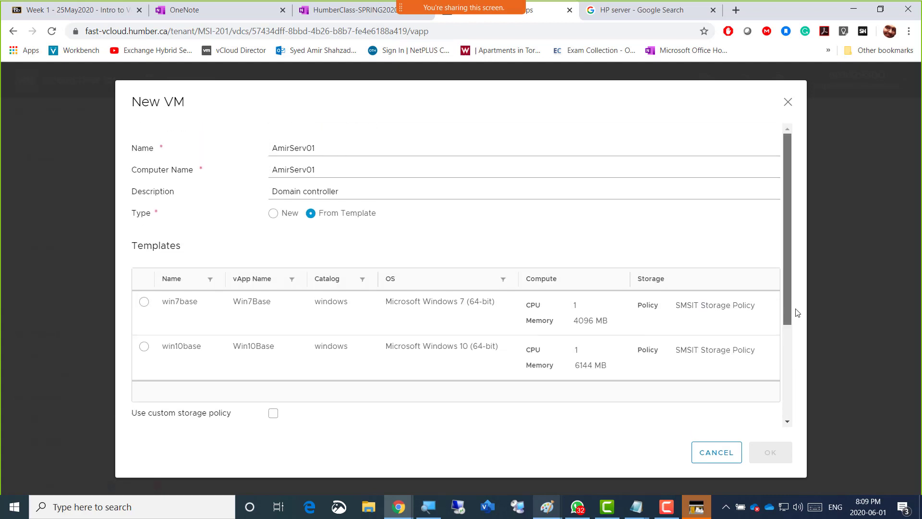
click(271, 217)
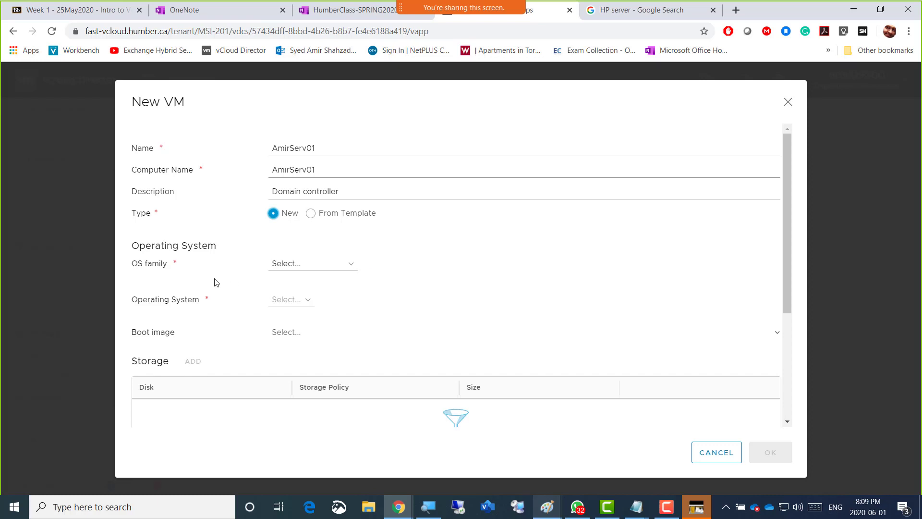
click(355, 268)
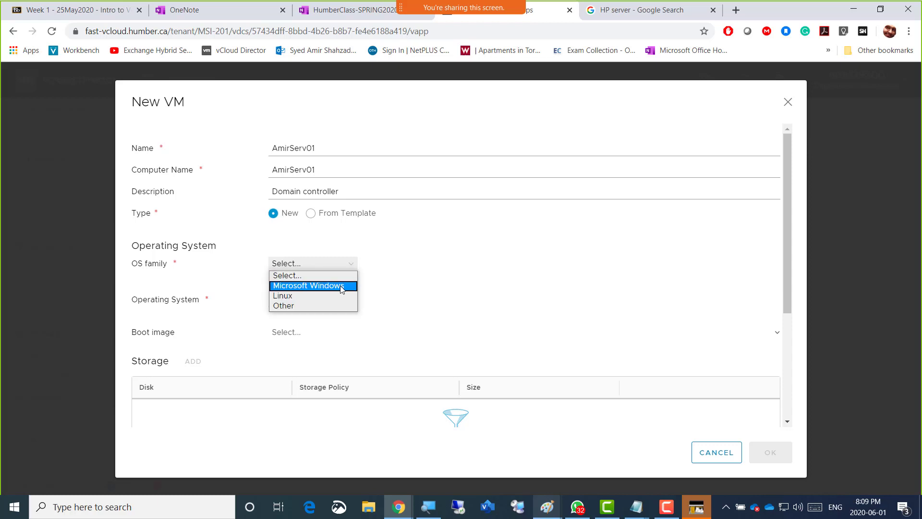
click(340, 286)
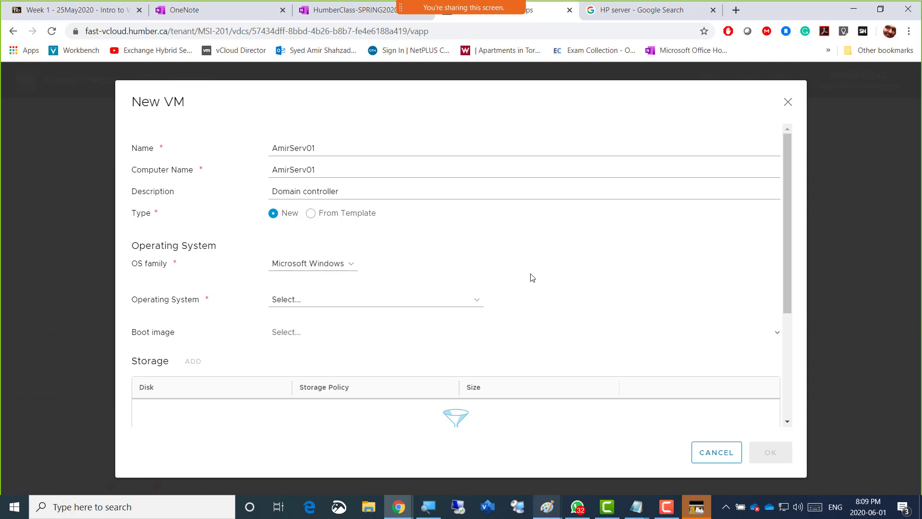
Look through the available Windows versions and set the VM's operating system to Microsoft Windows Server 2012 (64-bit)
scroll(532, 278, down, 1)
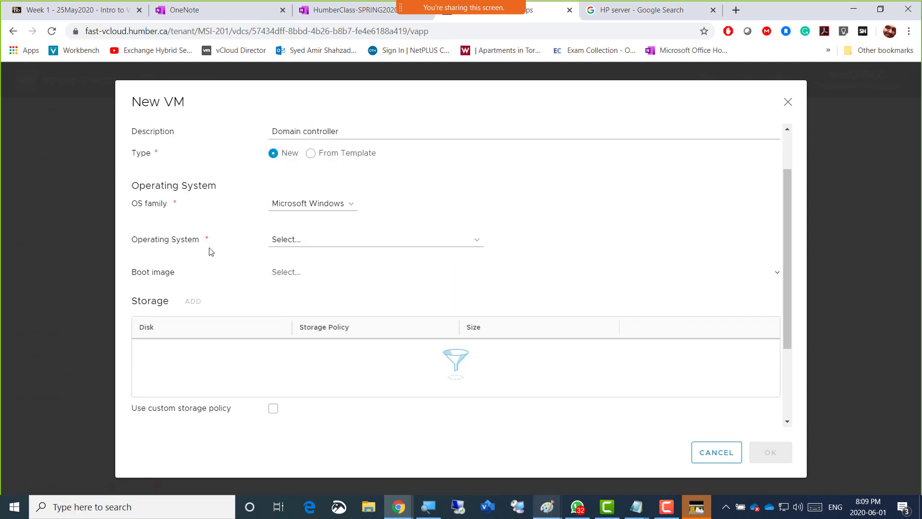
click(479, 247)
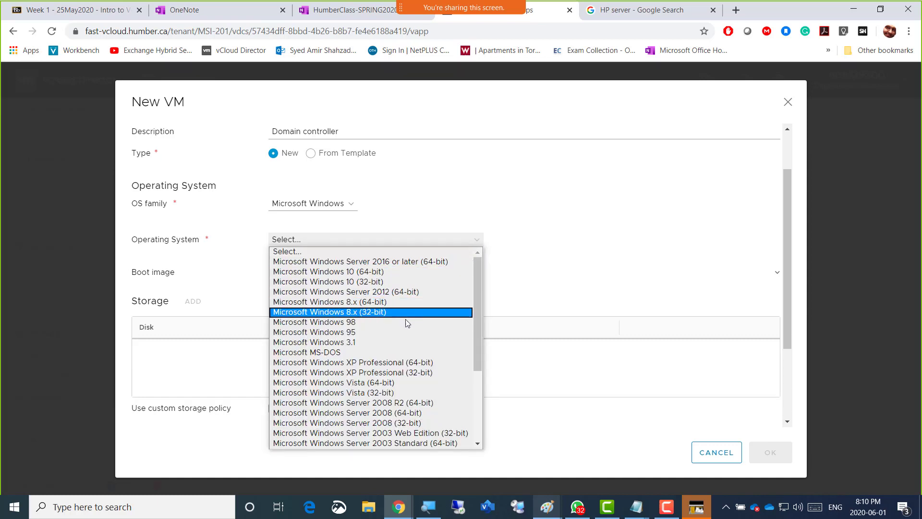
scroll(402, 384, down, 4)
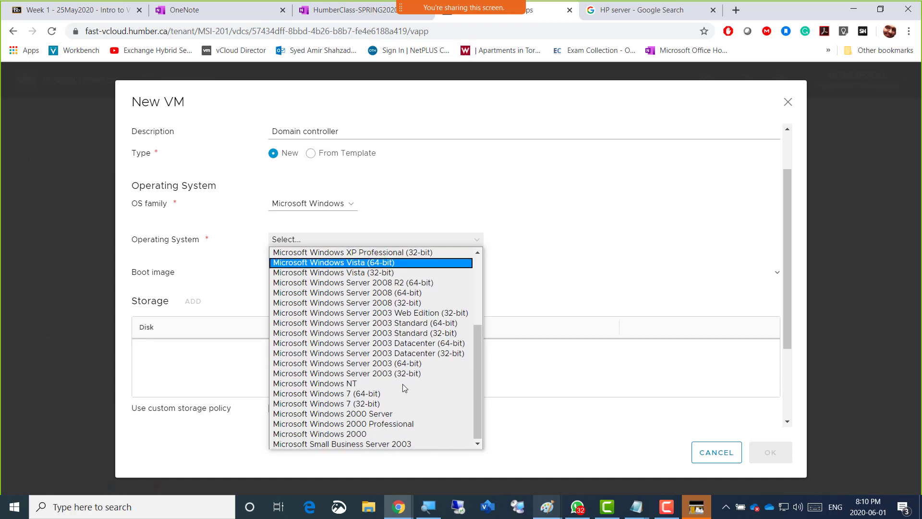
scroll(402, 384, up, 4)
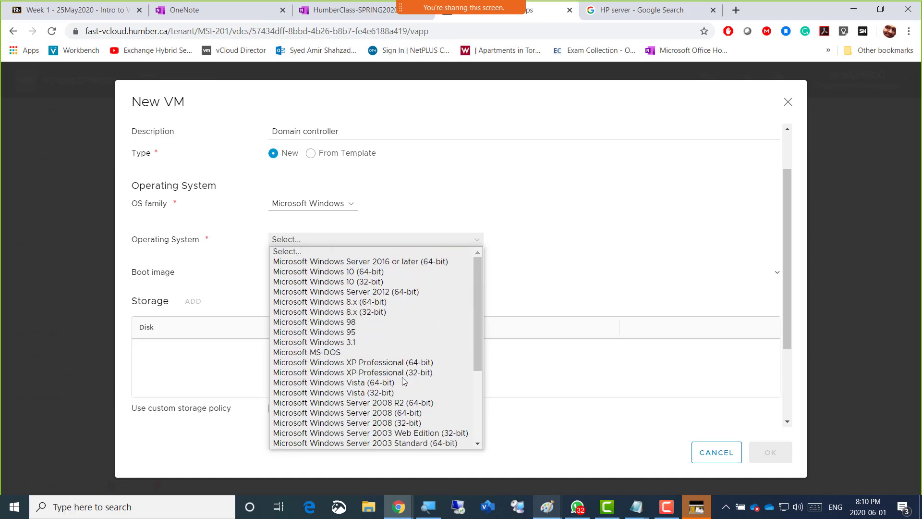
click(409, 296)
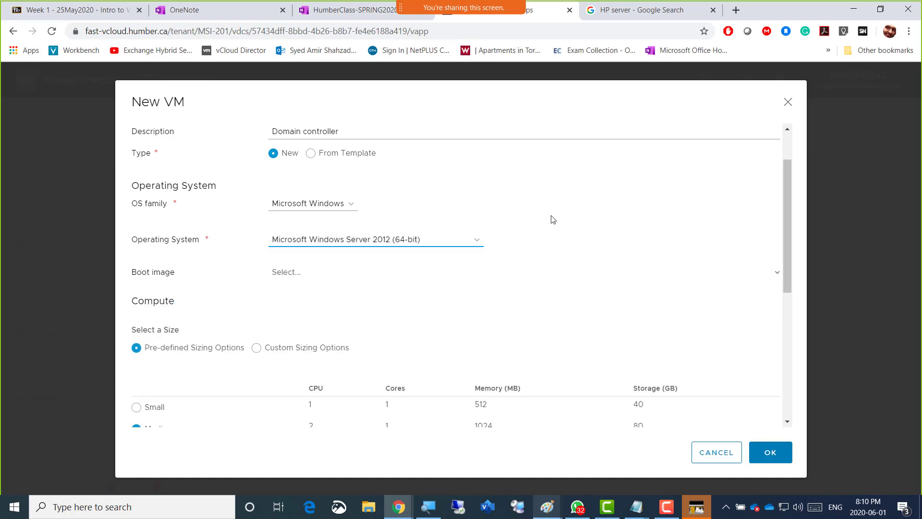
Change the VM's operating system to Microsoft Windows 10 (64-bit)
scroll(552, 220, down, 2)
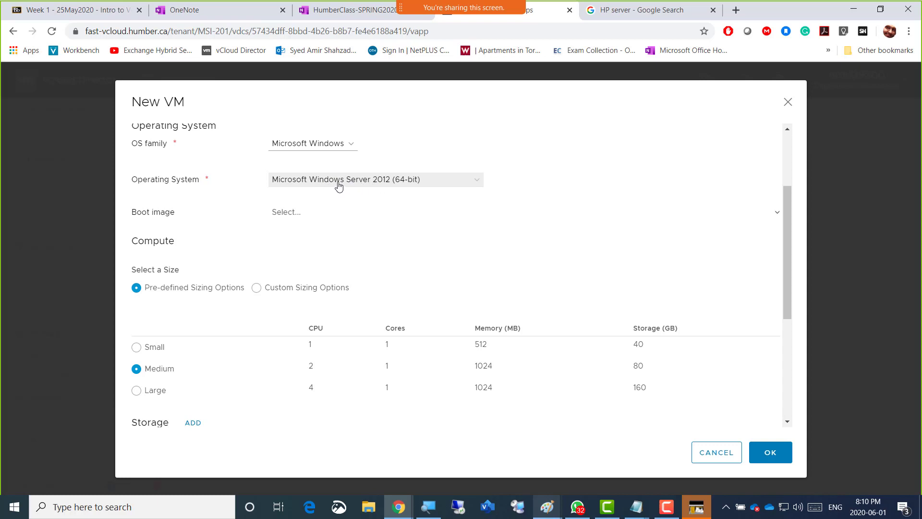
click(456, 182)
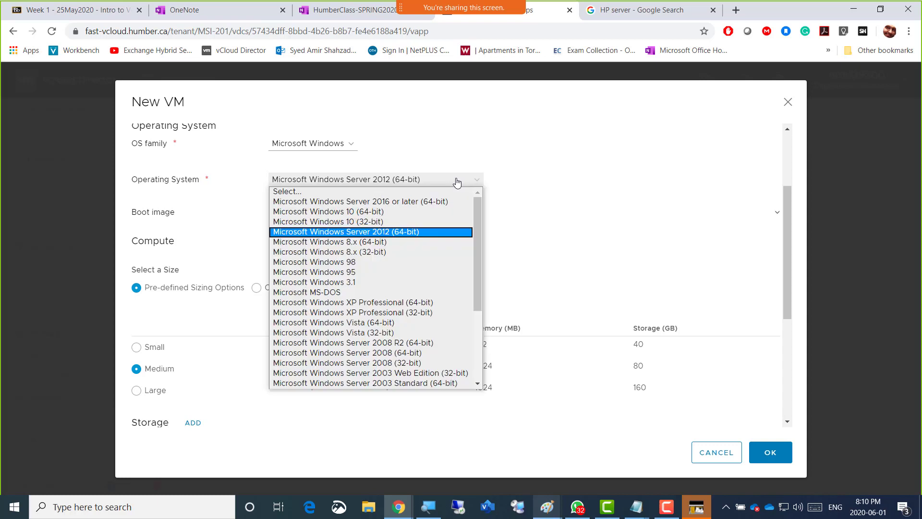
click(397, 216)
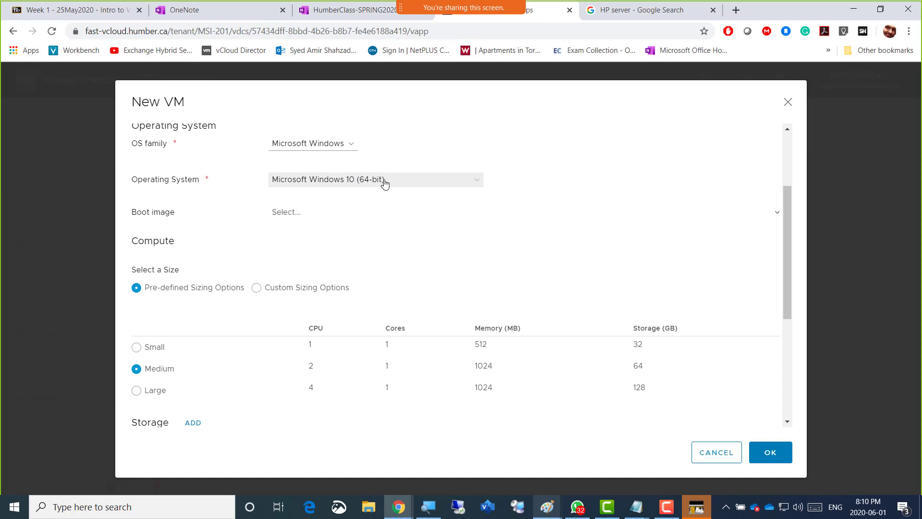
Set the VM's operating system to Microsoft Windows Server 2012 (64-bit) and its boot image to Windows-Server-2012-R2.iso
click(475, 185)
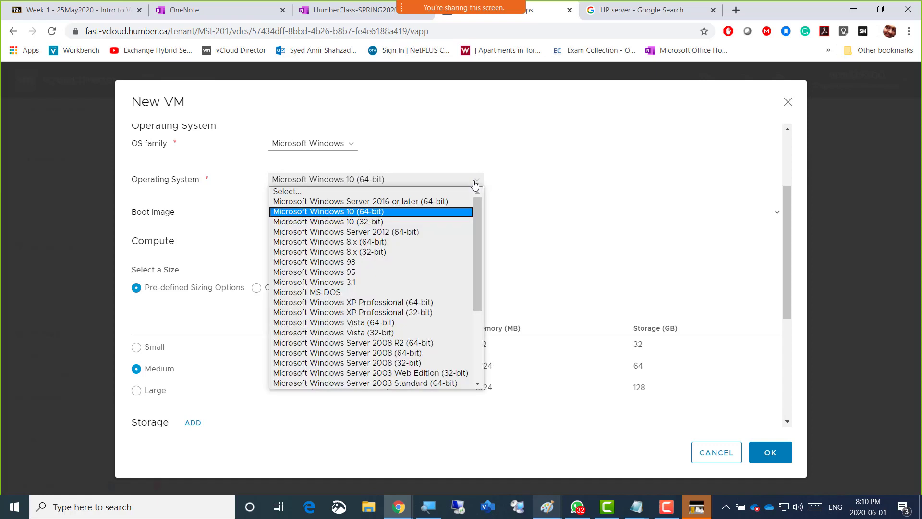
click(396, 234)
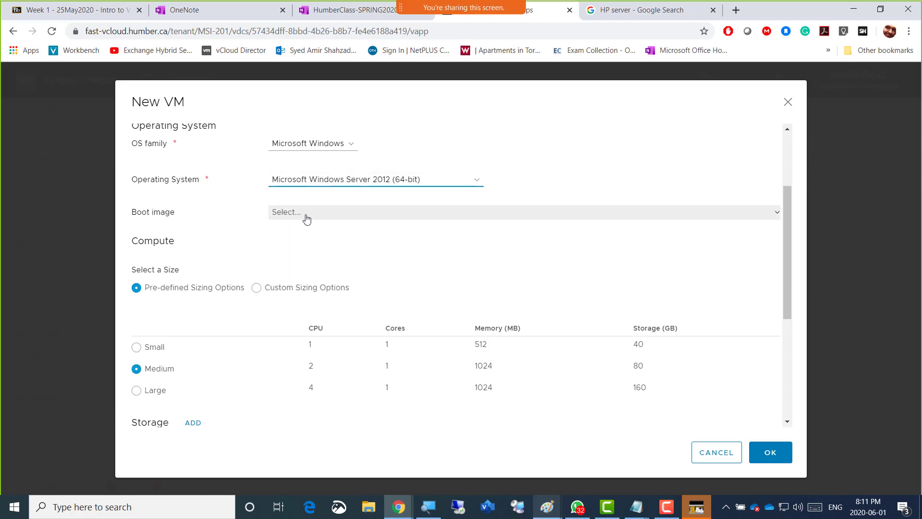
click(487, 216)
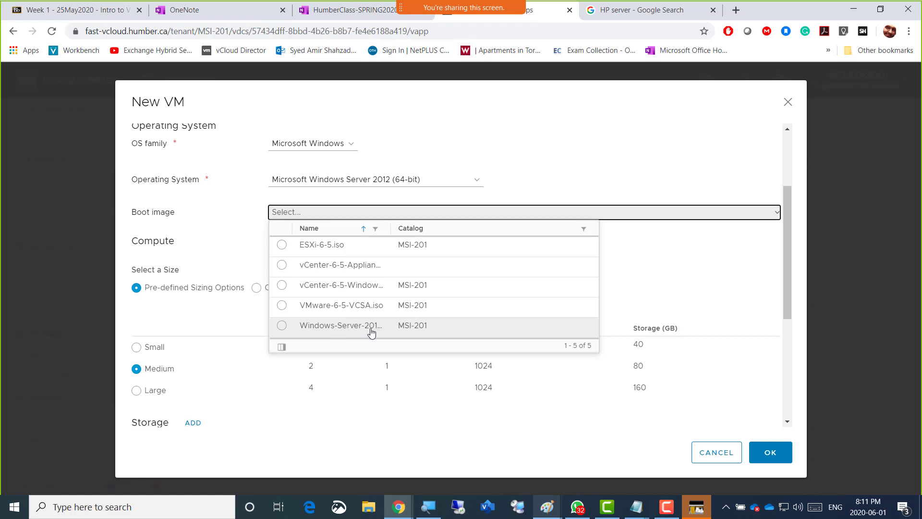
click(296, 330)
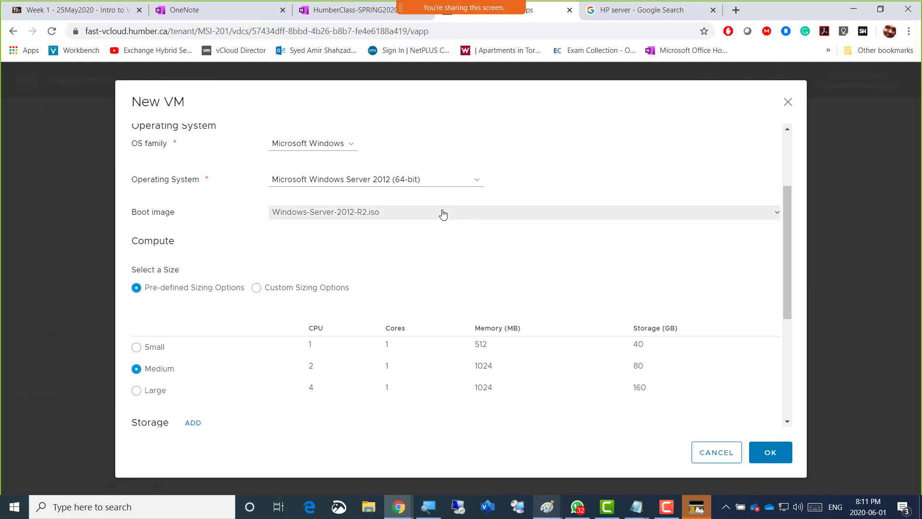
click(469, 216)
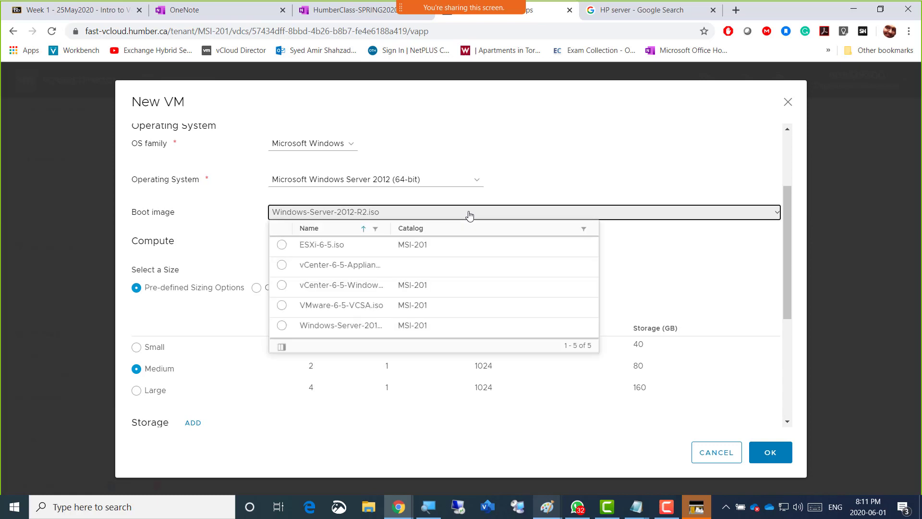
click(469, 214)
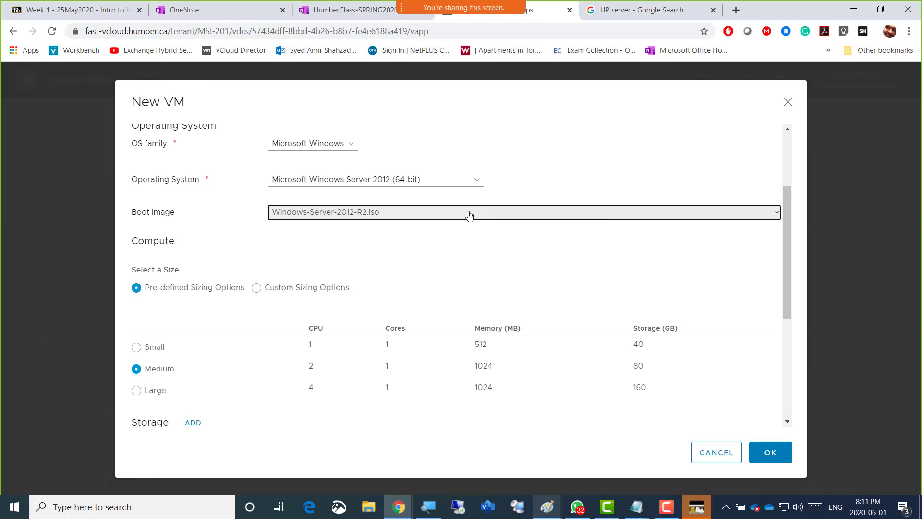
Review the available operating systems and boot images, keeping Microsoft Windows Server 2012 (64-bit) with its matching ISO
click(475, 182)
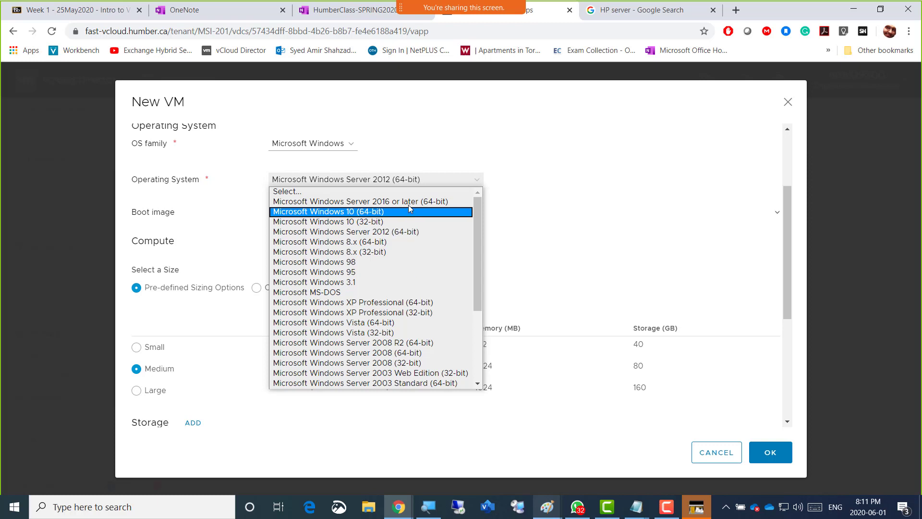
click(409, 234)
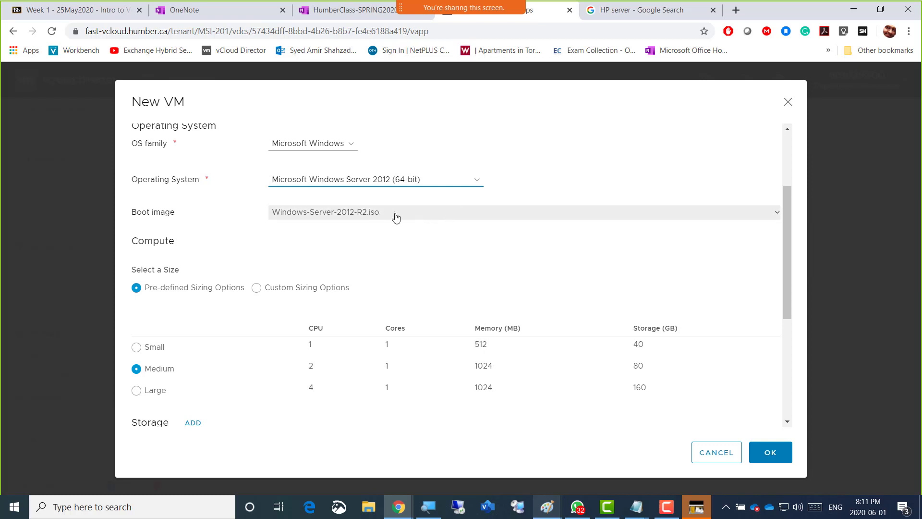
click(450, 218)
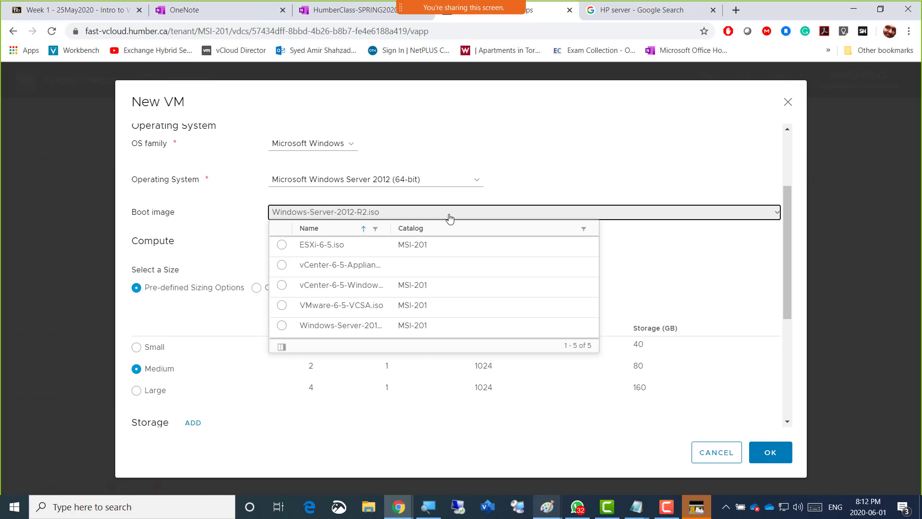
click(450, 219)
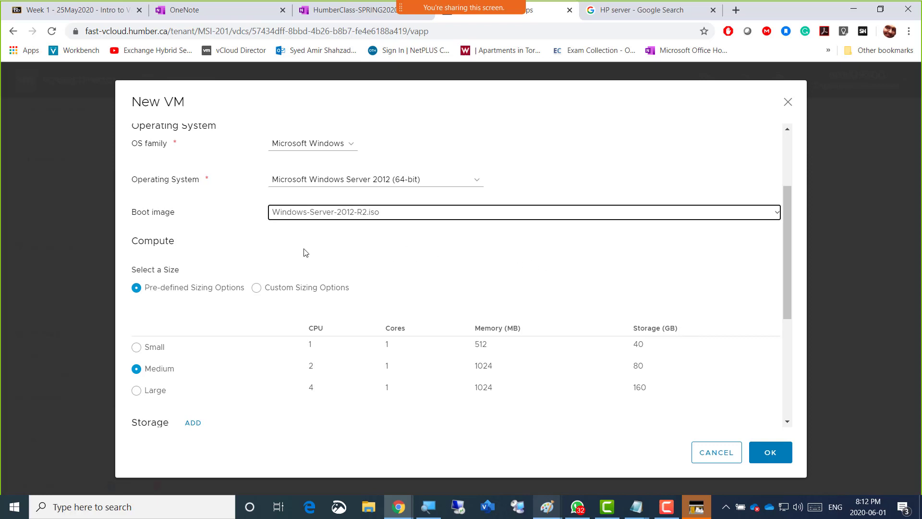
click(389, 254)
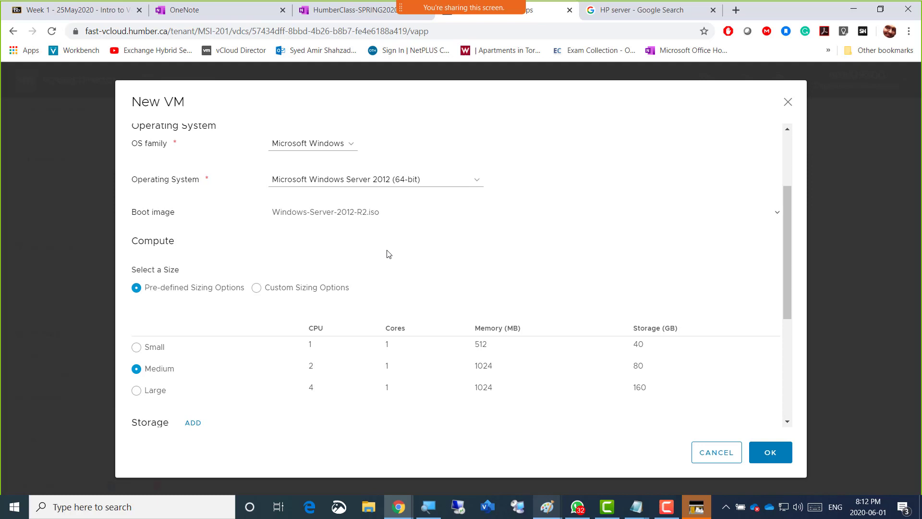
Switch the VM's compute size to Custom Sizing Options, keep 2 virtual CPUs and set the memory to 2 GB
scroll(389, 254, down, 2)
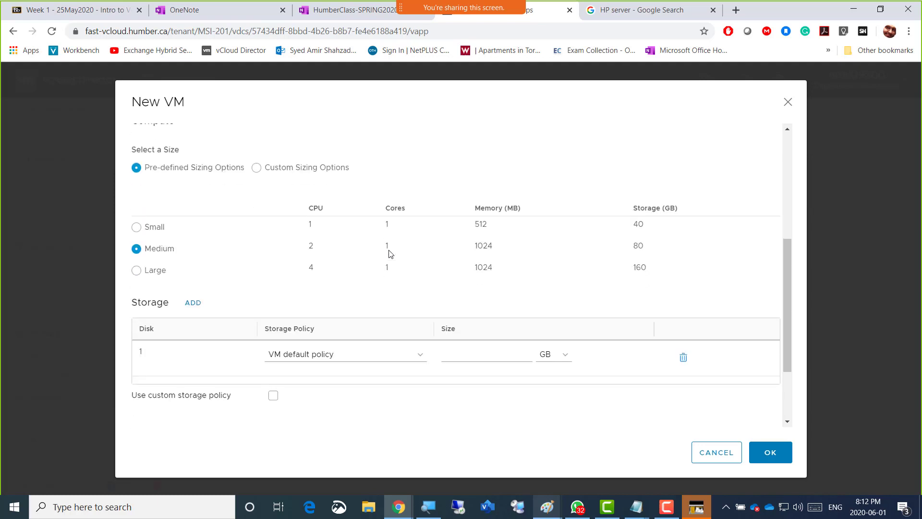
scroll(374, 231, up, 1)
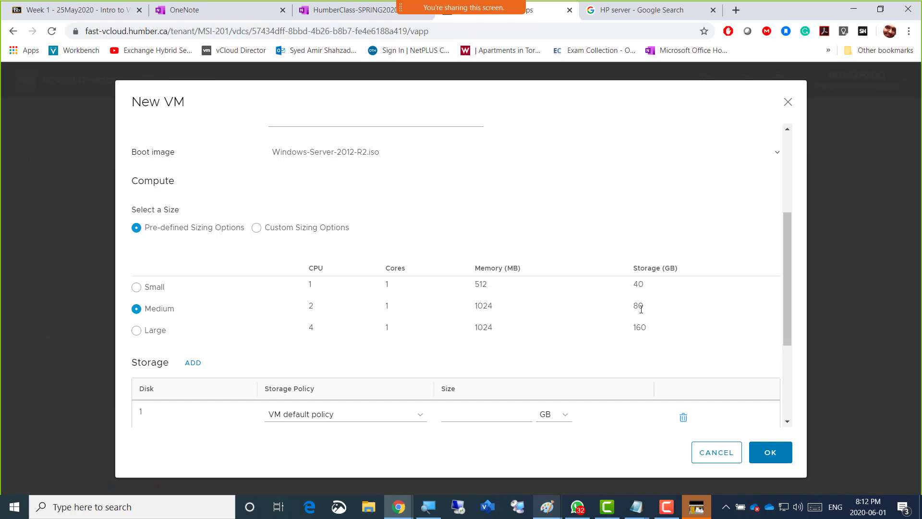
click(256, 229)
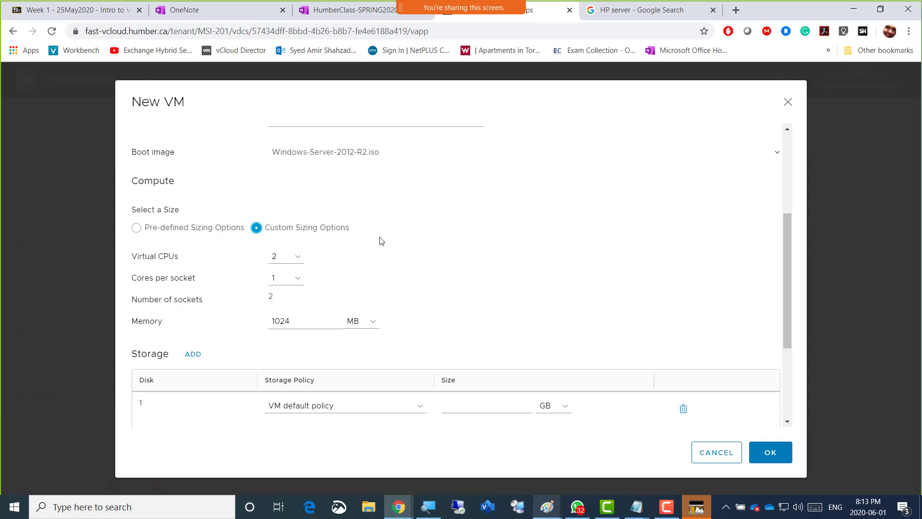
click(286, 262)
click(375, 324)
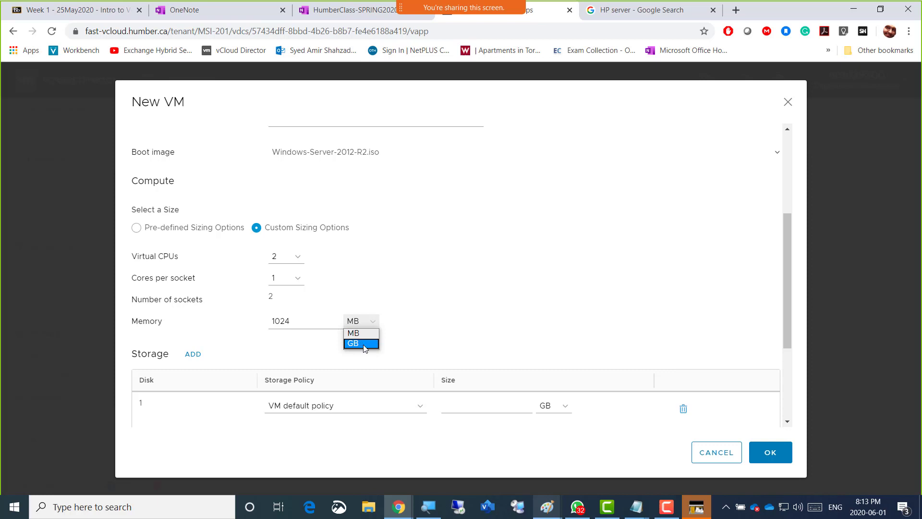
click(361, 344)
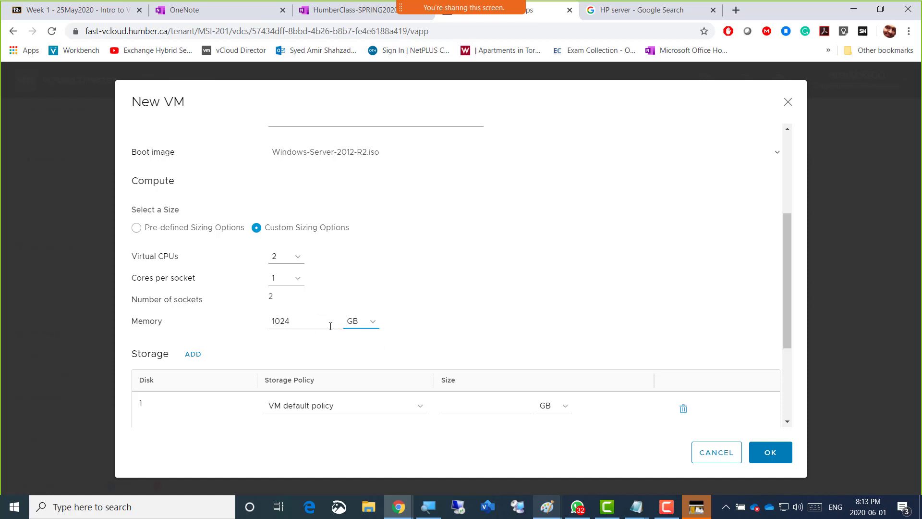
drag(288, 322, 272, 321)
text(2)
click(451, 312)
Switch to the Basic Vmware Lab diagram in Paint and add red text above the first server box reading "2GB" and "2CPU" on separate lines
mouse_move(546, 507)
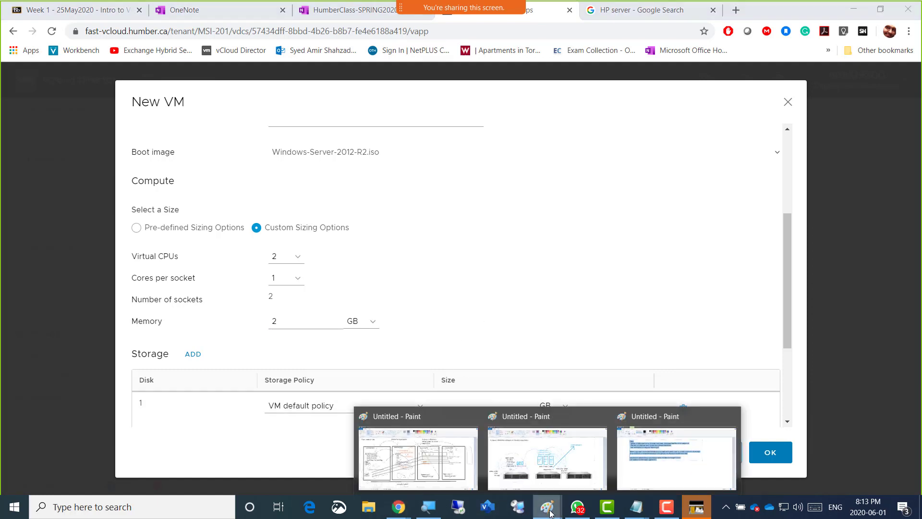
click(422, 461)
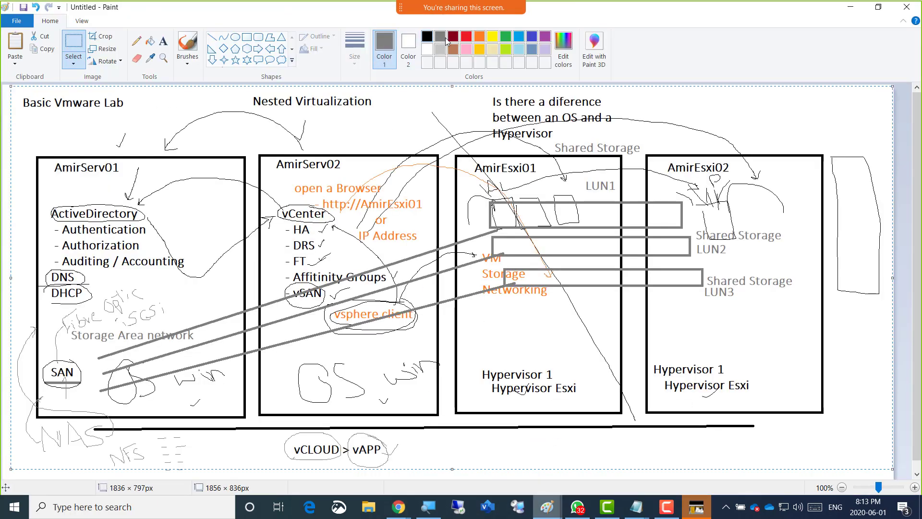
click(467, 36)
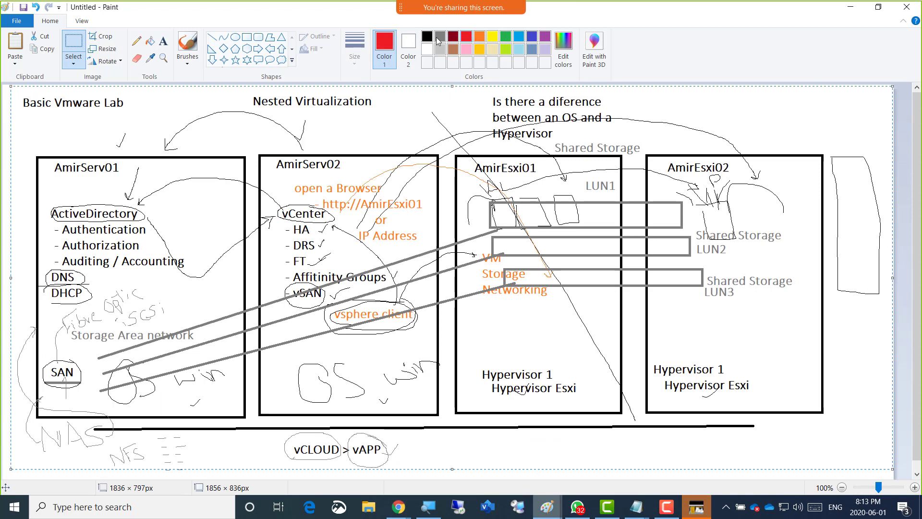
click(164, 41)
click(100, 126)
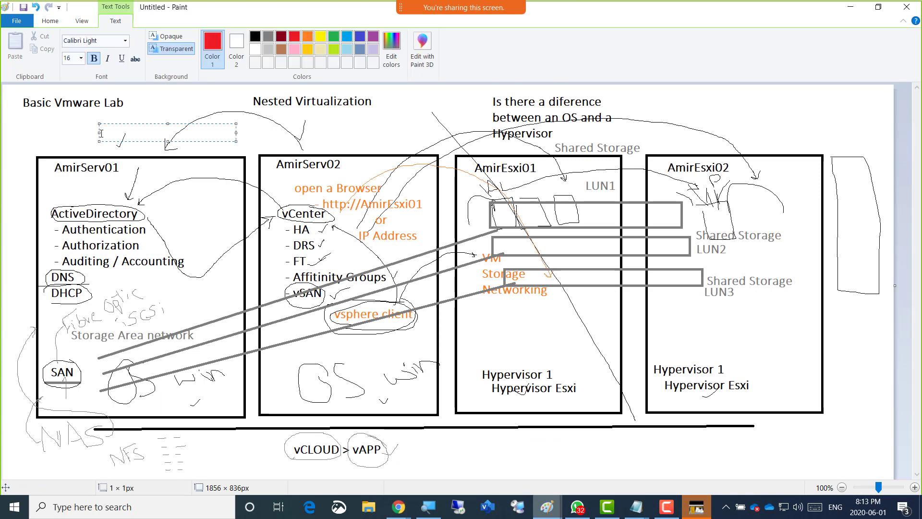
text(2GB)
key(Return)
text(2)
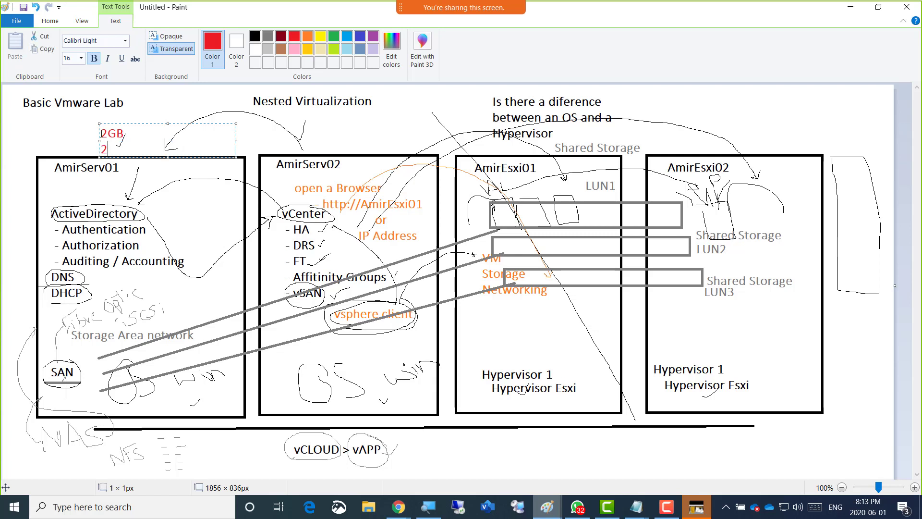
text(CPU)
Shift the red specification note slightly higher and add a third line reading "100 GB Disk"
drag(137, 124, 140, 110)
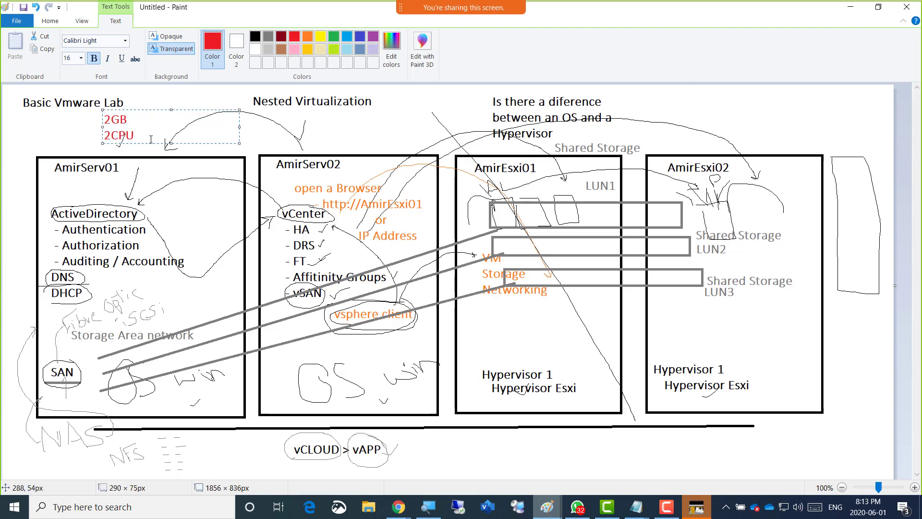
key(Return)
text(100 GB Disk)
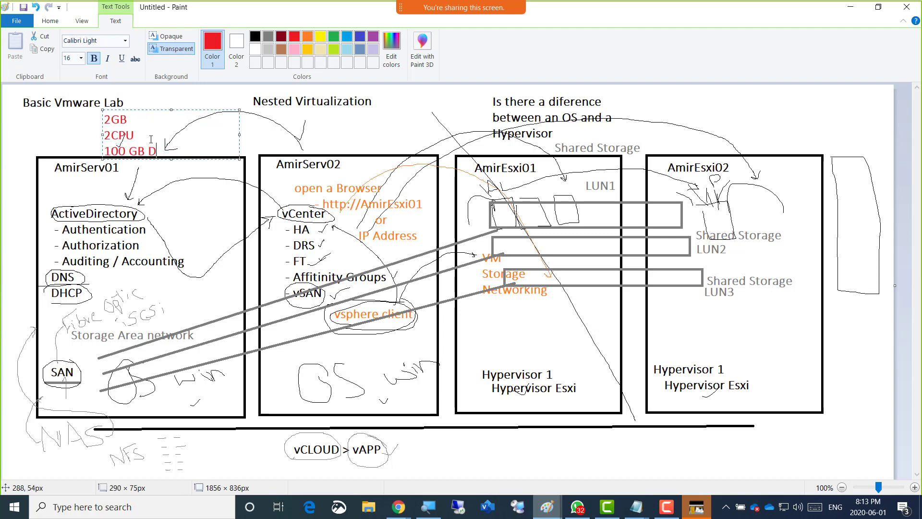
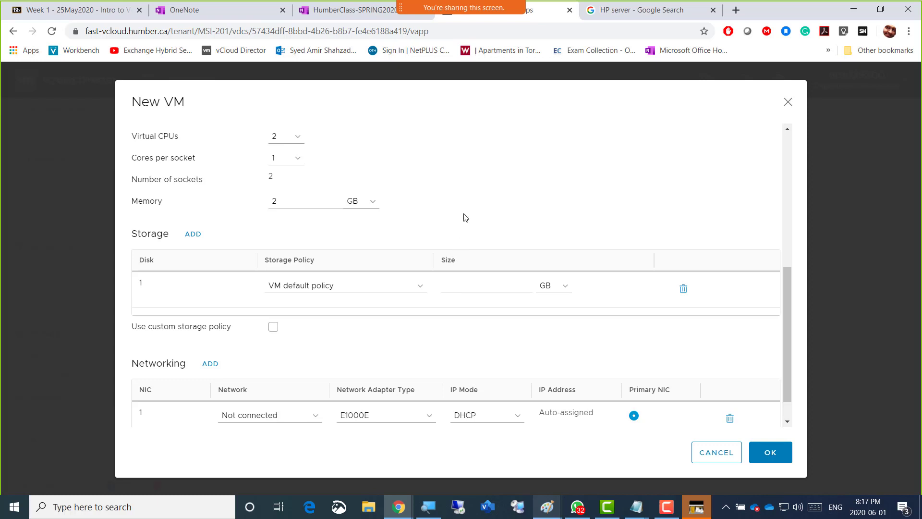
Set the size of the VM's disk 1 to 100 GB and check it against the lab diagram in Paint
scroll(467, 217, down, 1)
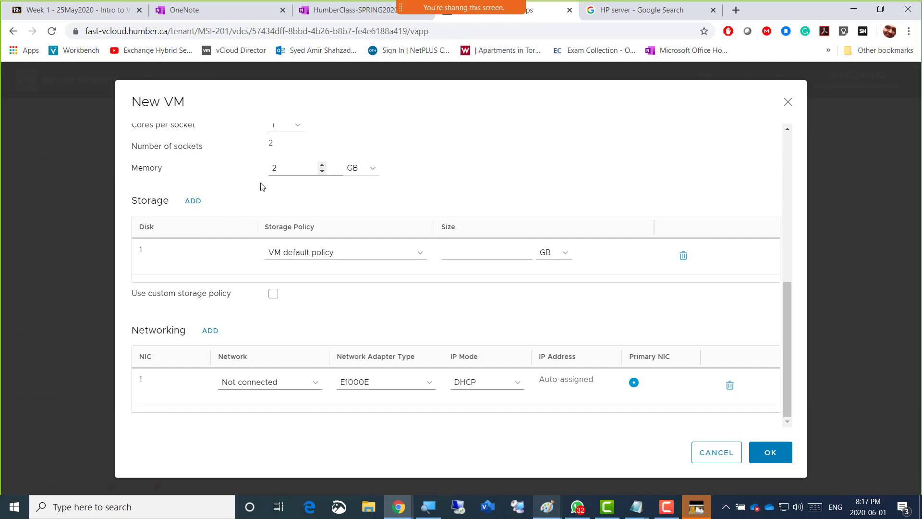
click(463, 254)
text(100)
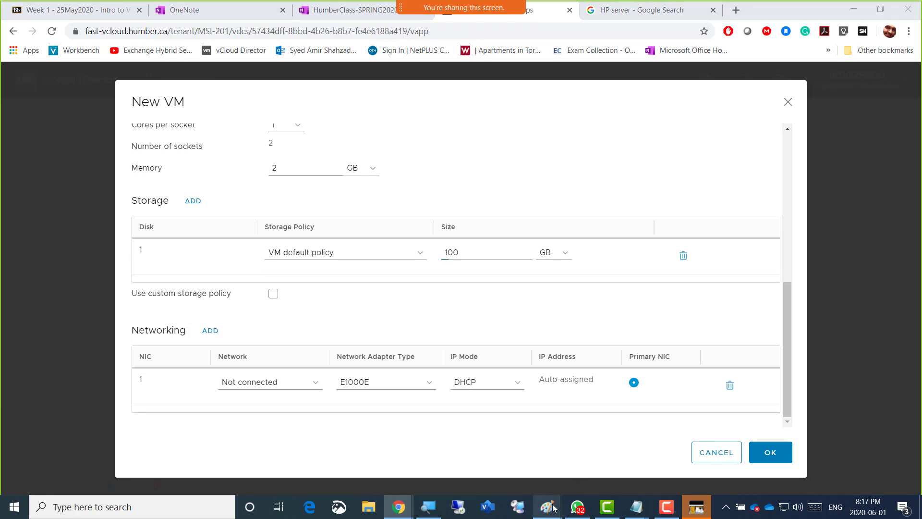
mouse_move(554, 503)
click(432, 473)
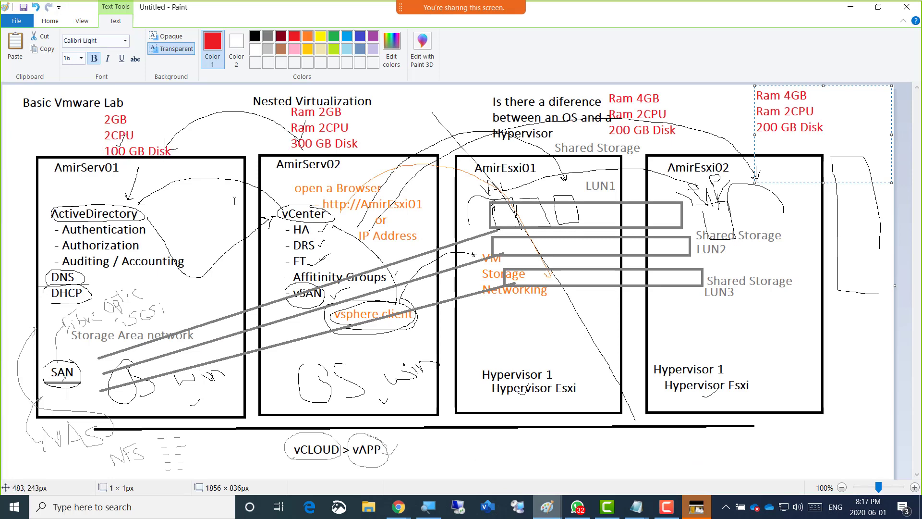
key(alt+Tab)
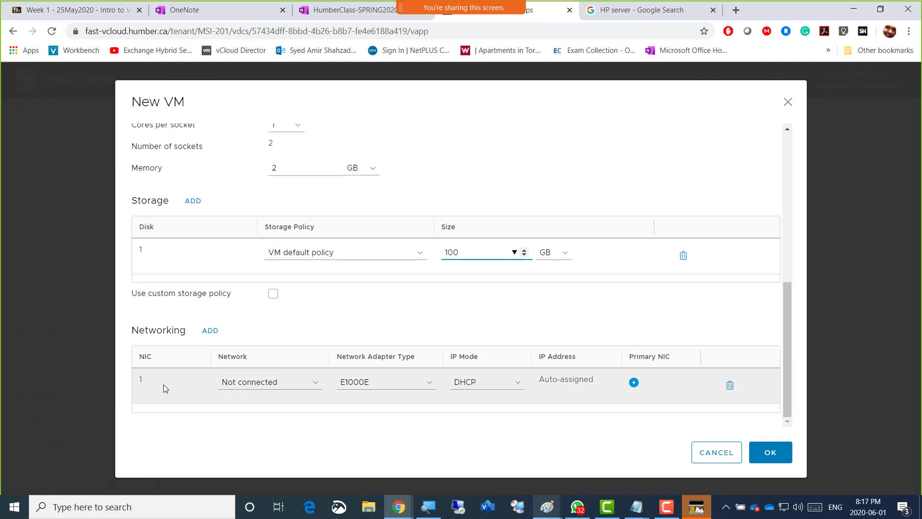
Connect NIC 1 to the MSI-201-Internet1 network, keep the E1000E adapter type and set the IP mode to IP Pool
click(295, 387)
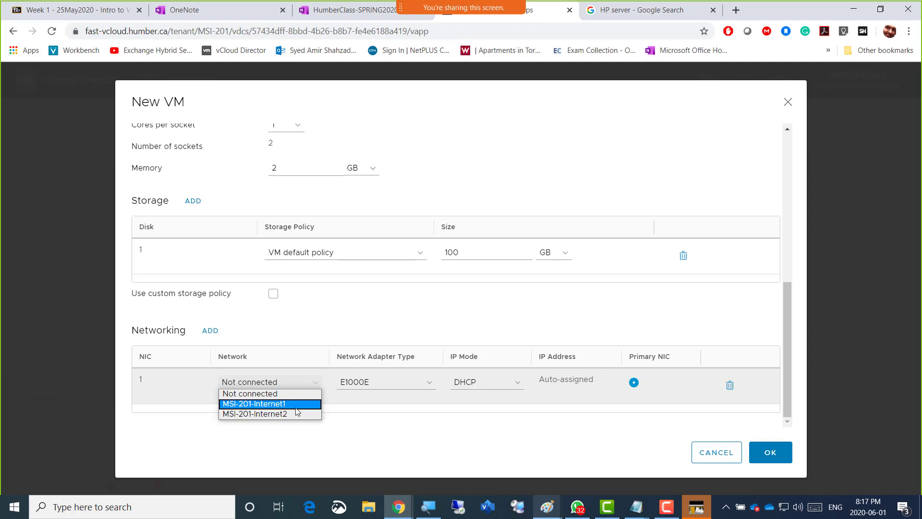
click(296, 407)
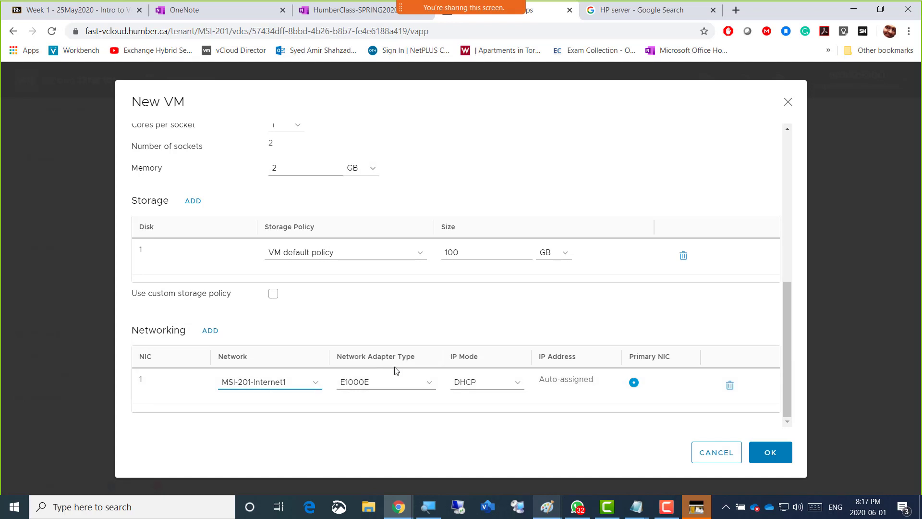
click(432, 386)
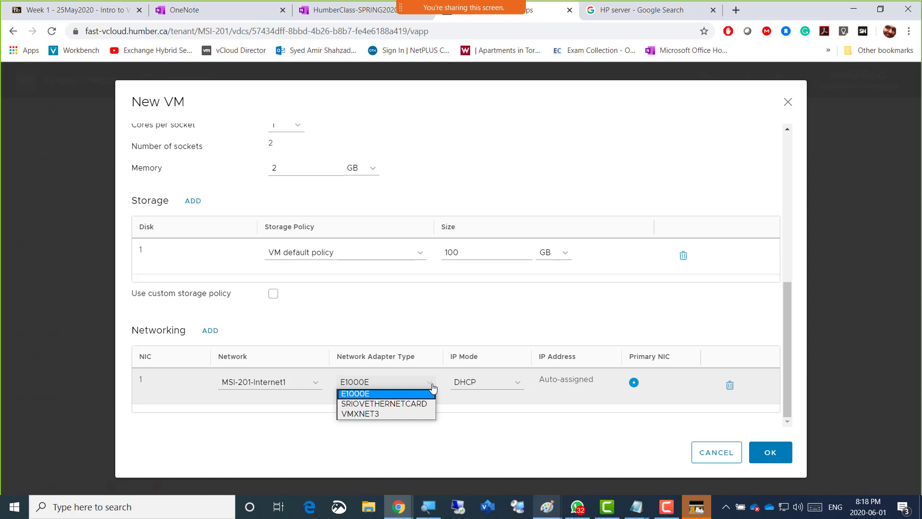
click(432, 387)
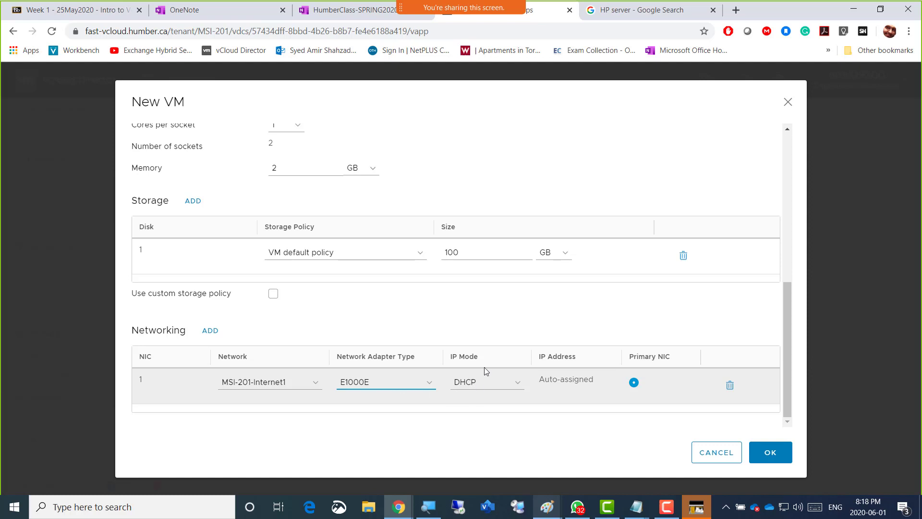
click(521, 385)
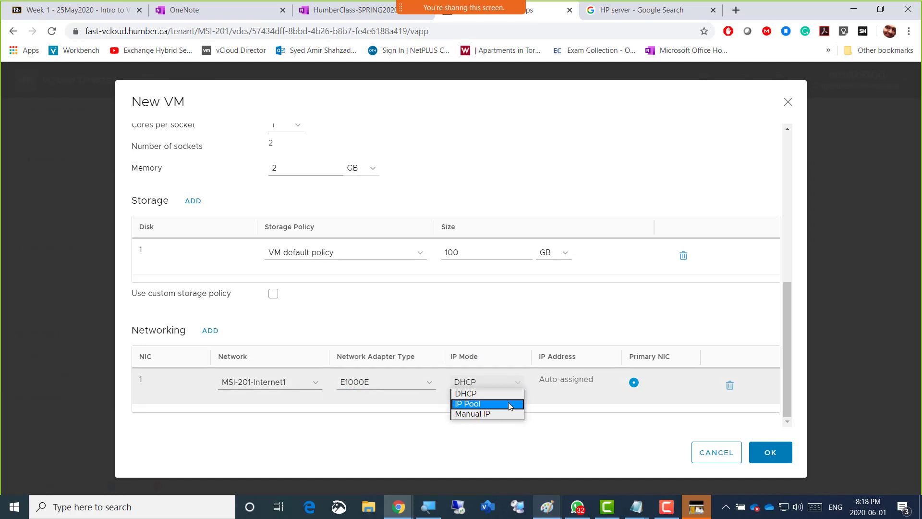
click(508, 405)
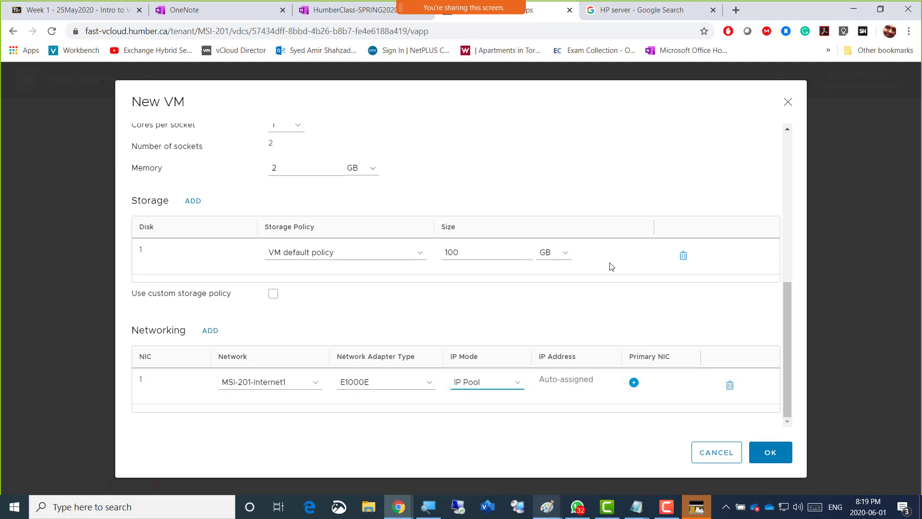
Review the complete New VM form, checking the name, operating system, boot image, compute, storage and networking settings
click(651, 184)
scroll(640, 182, up, 6)
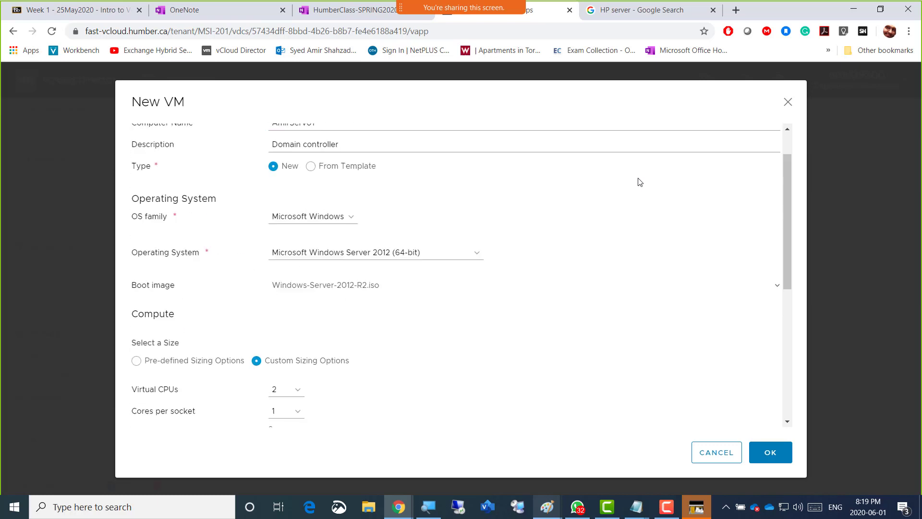
scroll(640, 182, up, 1)
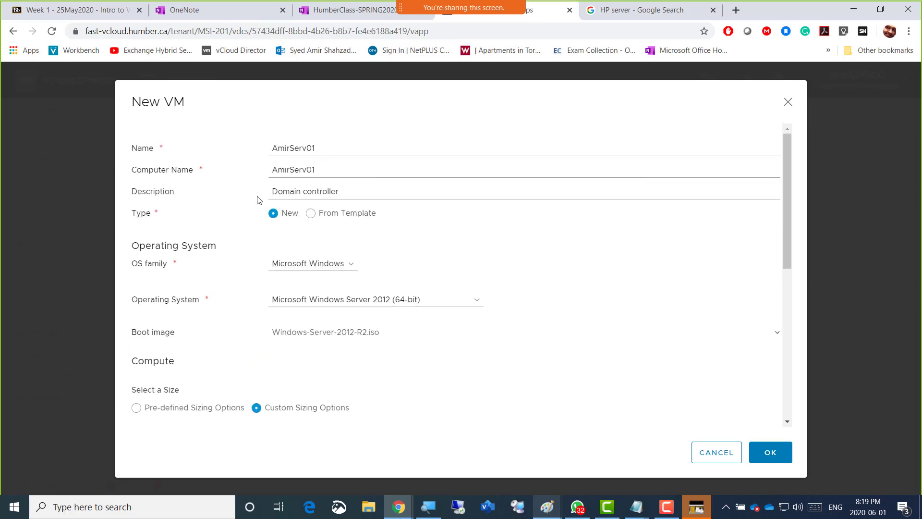
scroll(457, 251, down, 1)
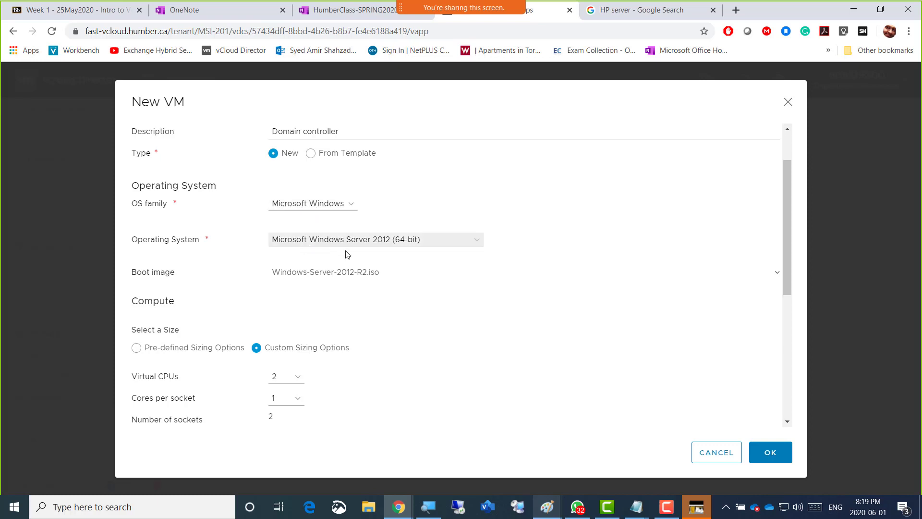
scroll(494, 265, down, 2)
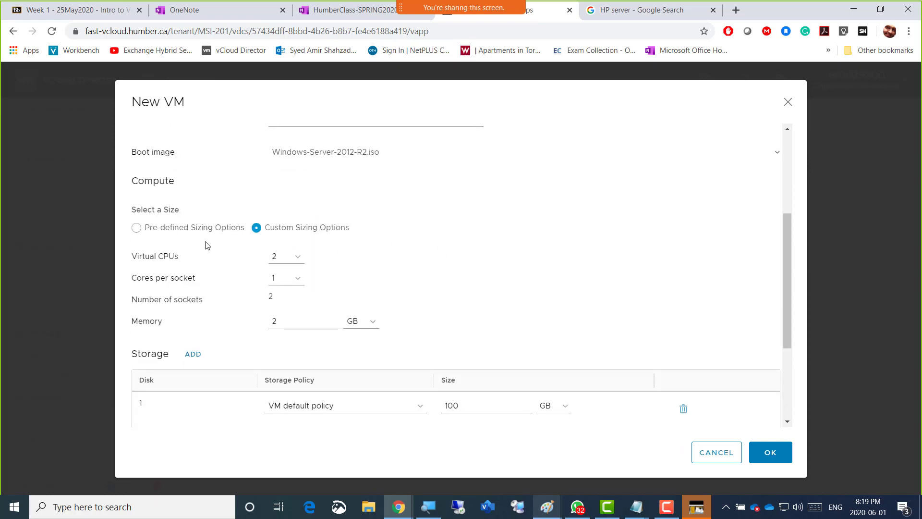
scroll(199, 243, down, 1)
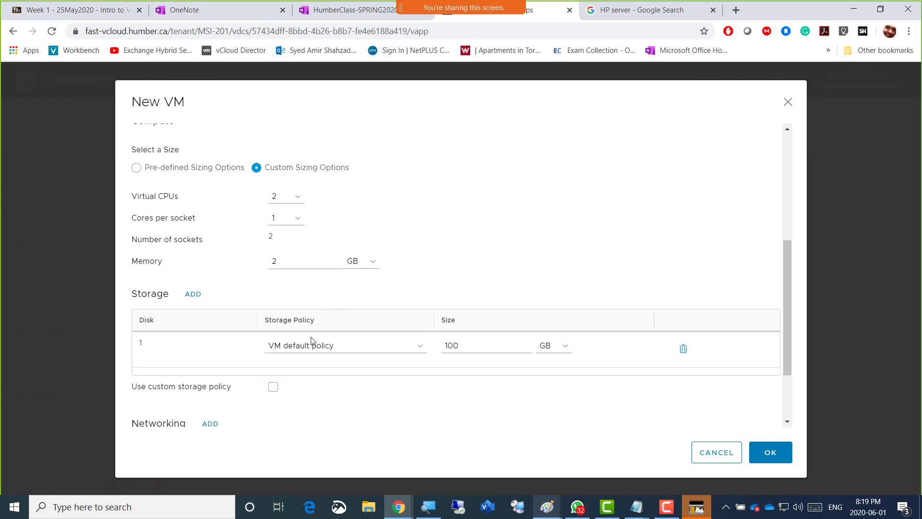
scroll(477, 274, down, 1)
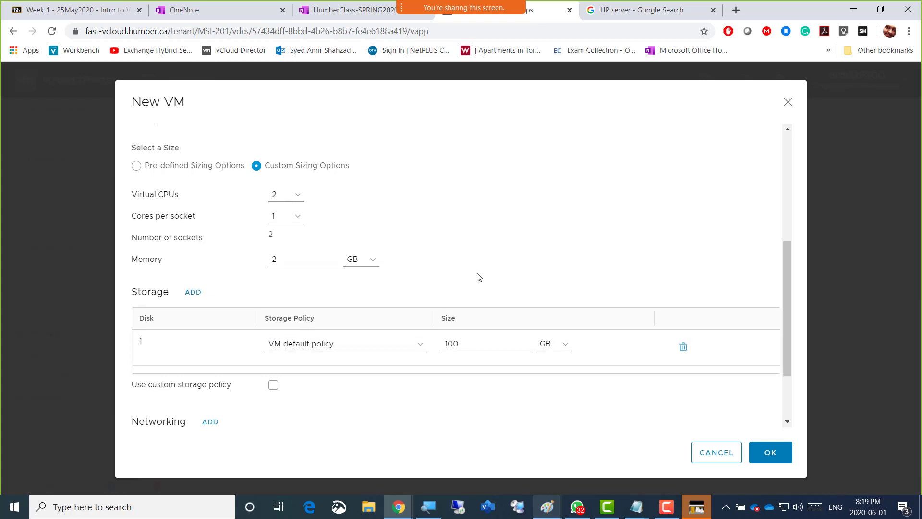
scroll(461, 300, down, 1)
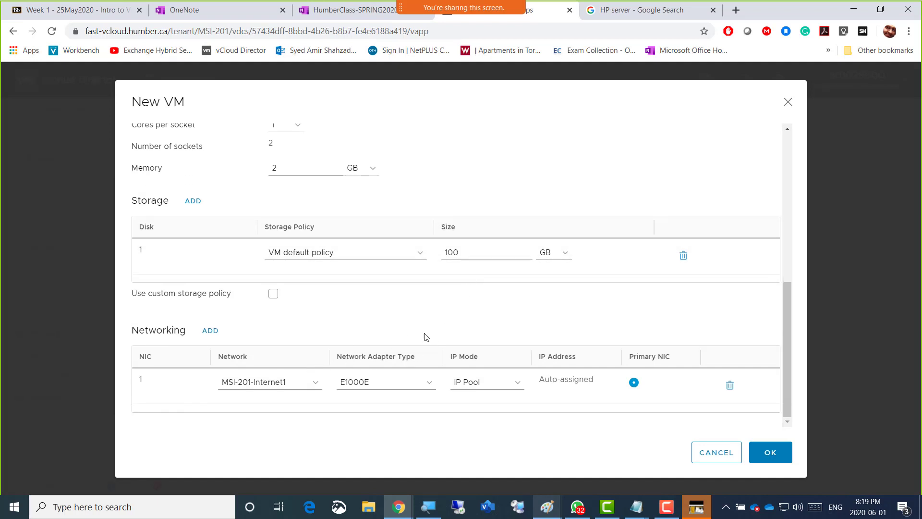
scroll(531, 297, up, 2)
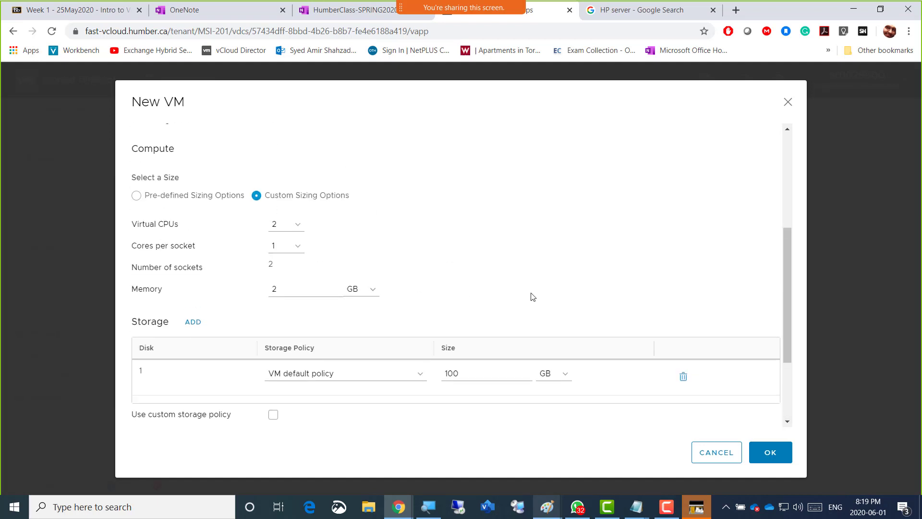
scroll(532, 297, up, 2)
scroll(532, 297, up, 1)
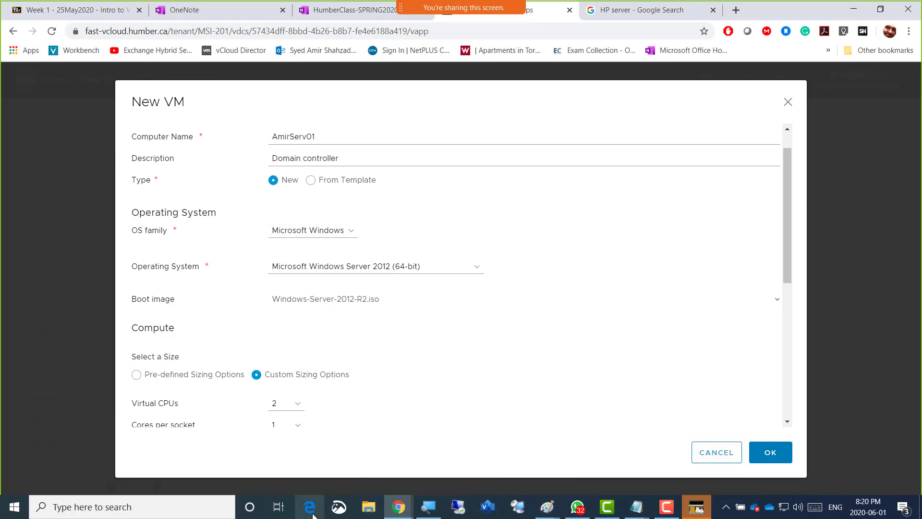
Switch to the HumberClass-SPRING2020-Vmware OneNote page and add the unbulleted line "Screenshot 1 = Creating first VM in vCLoud" below the server picture
mouse_move(398, 508)
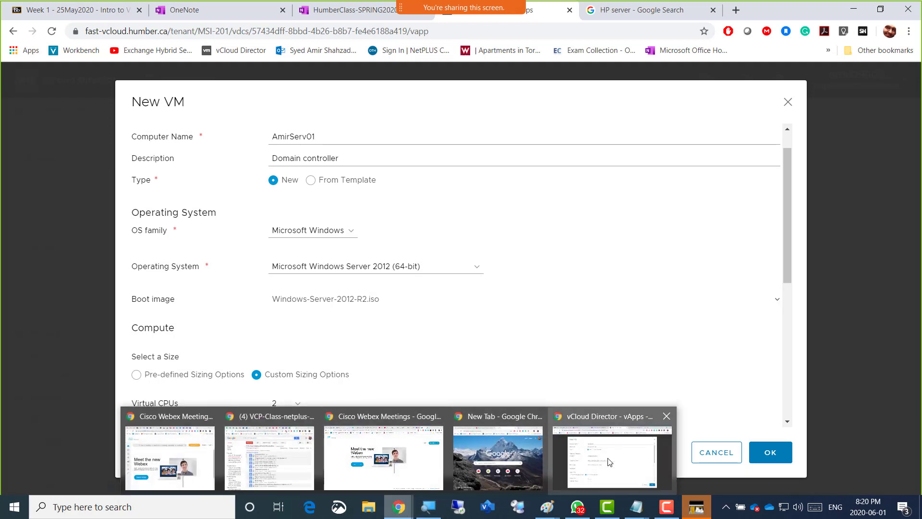
click(570, 424)
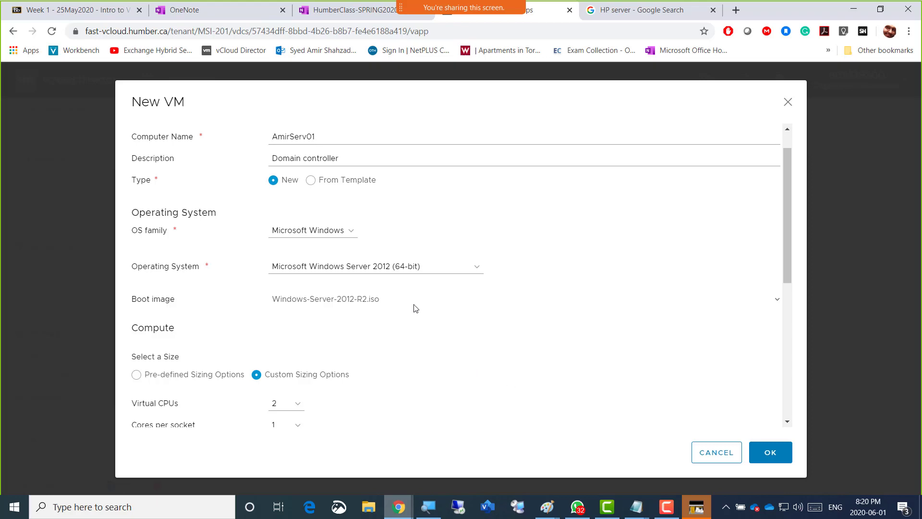
click(356, 14)
scroll(534, 358, down, 20)
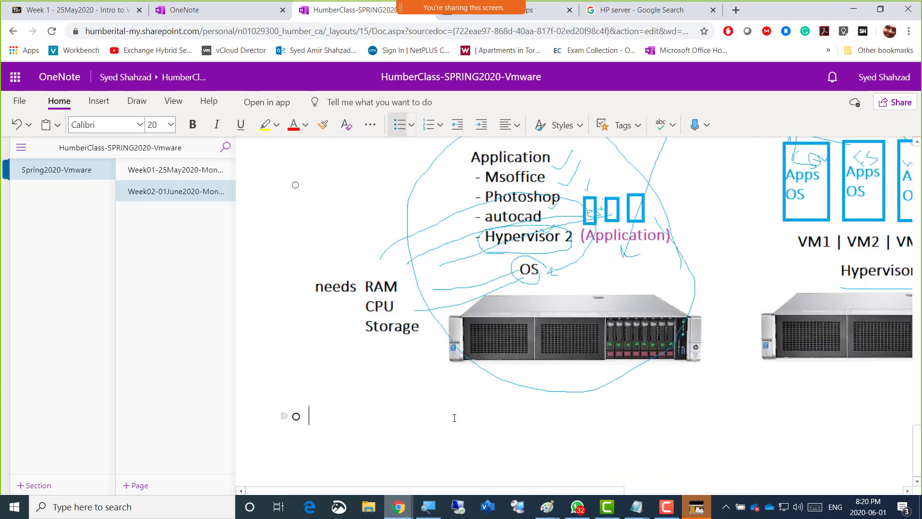
key(BackSpace)
text(Scre)
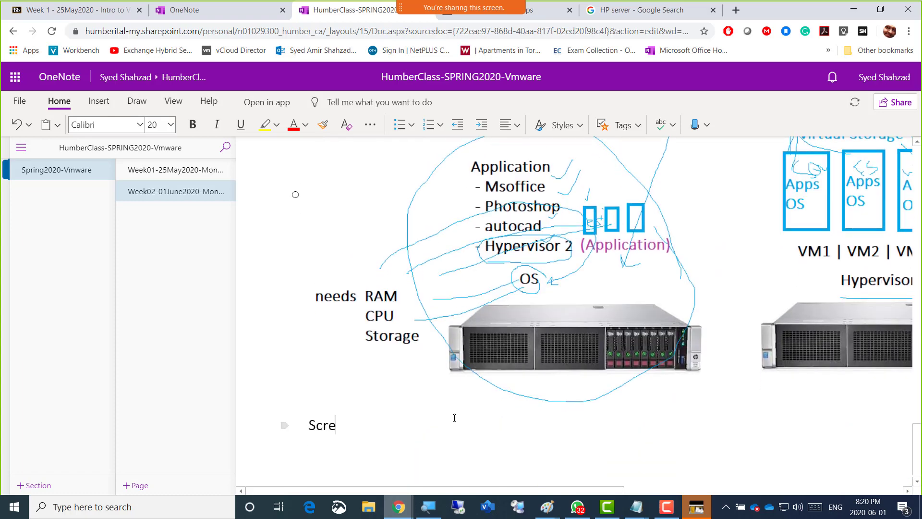
text(enshot 1 ==)
key(BackSpace)
text(Creat)
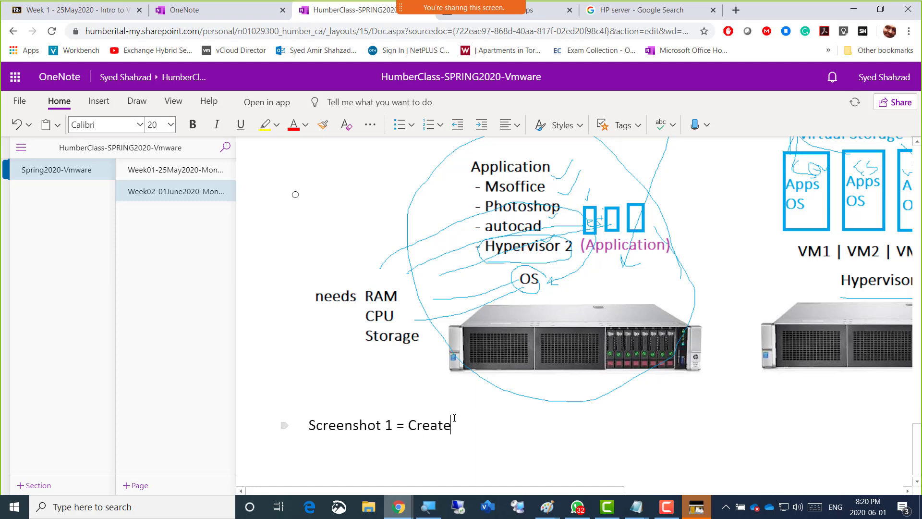
text(ing first VM)
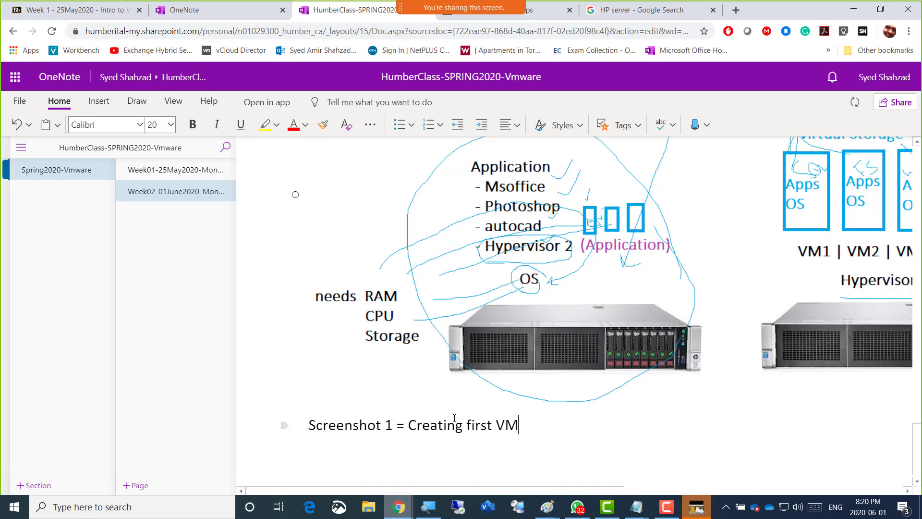
text( in vCLoud)
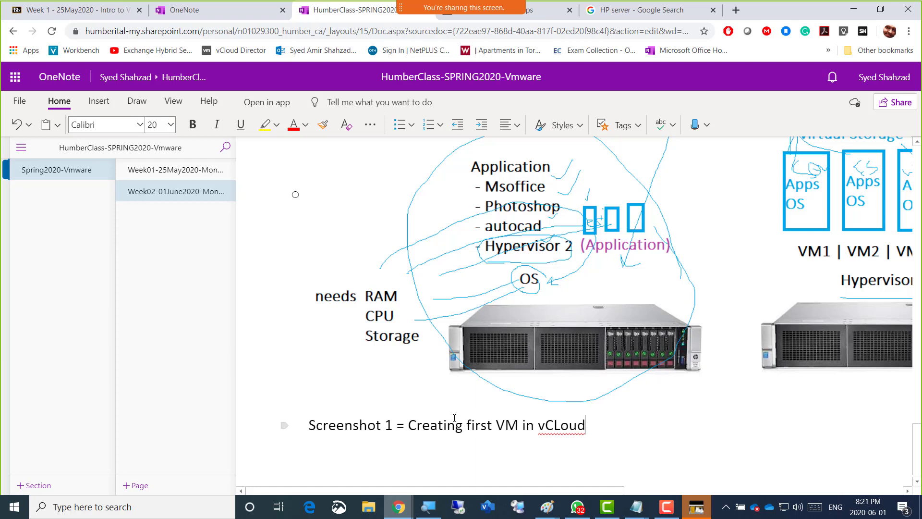
Look over the OneNote page and the Paint lab diagram once more and return to the New VM form in vCloud Director
key(alt+Tab)
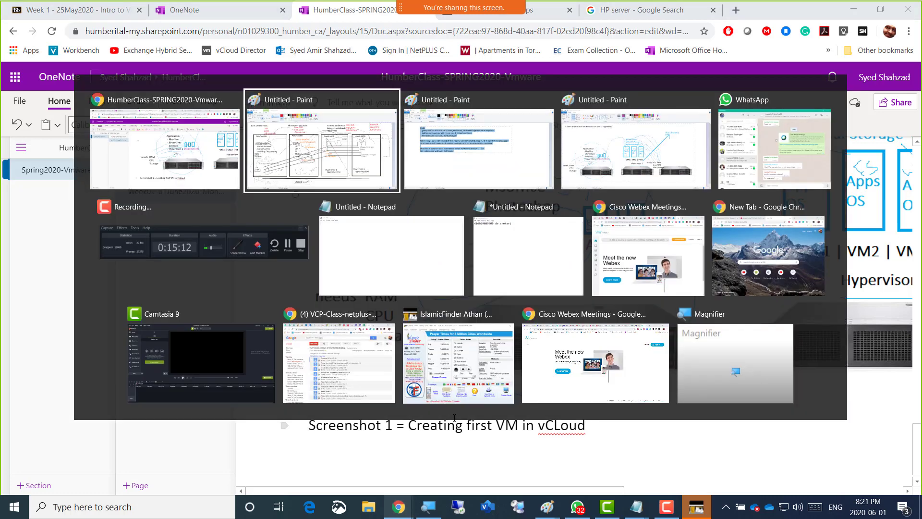
key(alt+Tab)
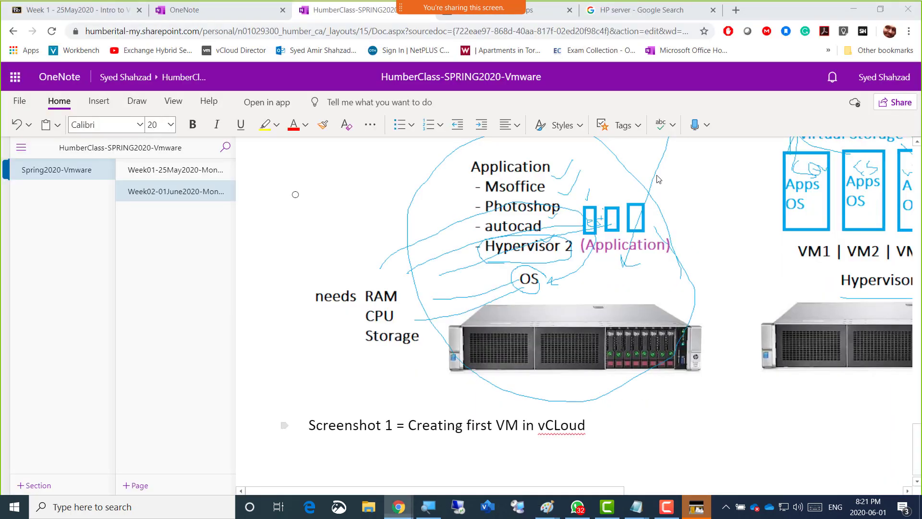
click(537, 16)
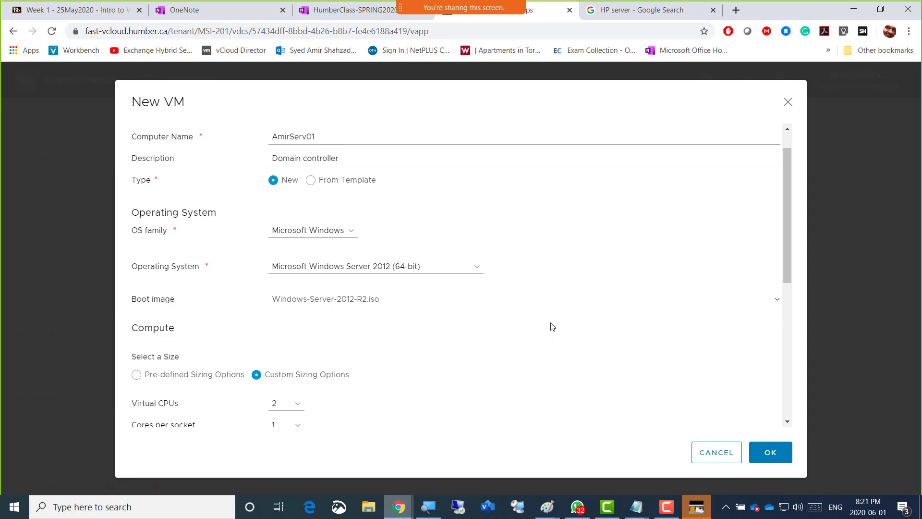
key(alt+Tab)
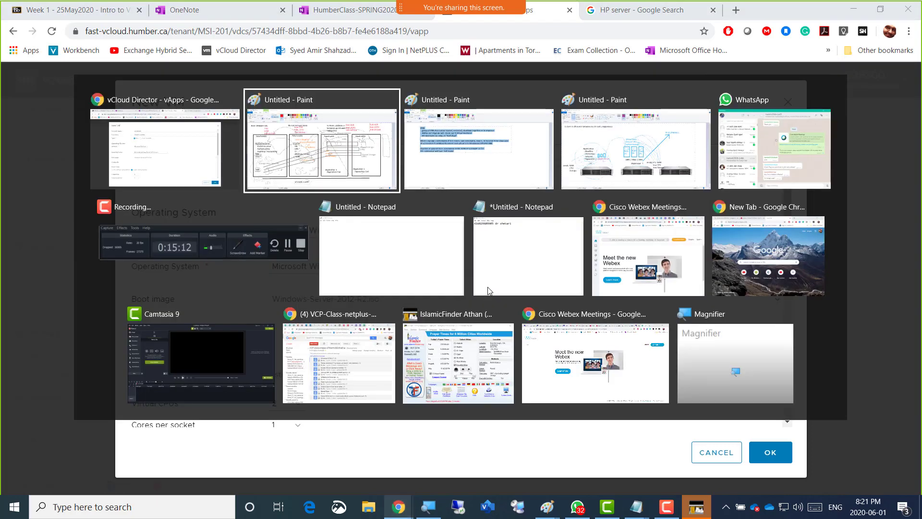
key(alt+Tab)
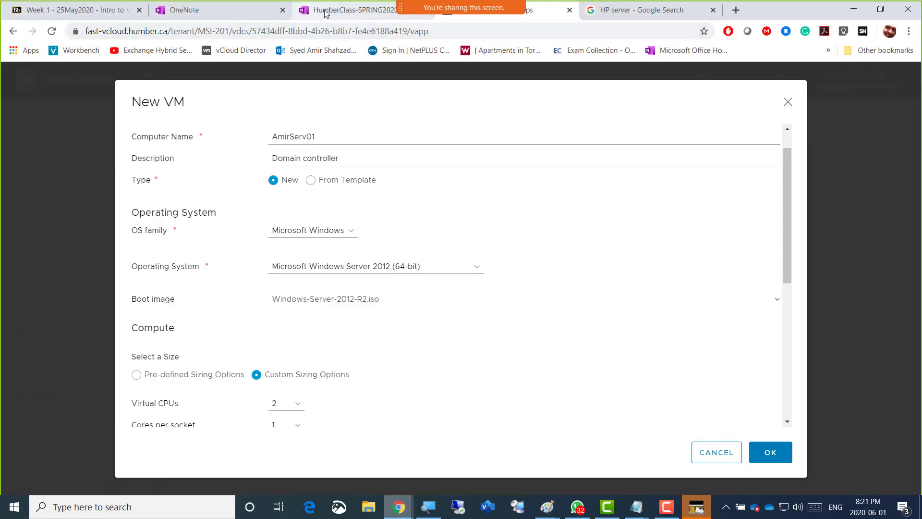
click(325, 10)
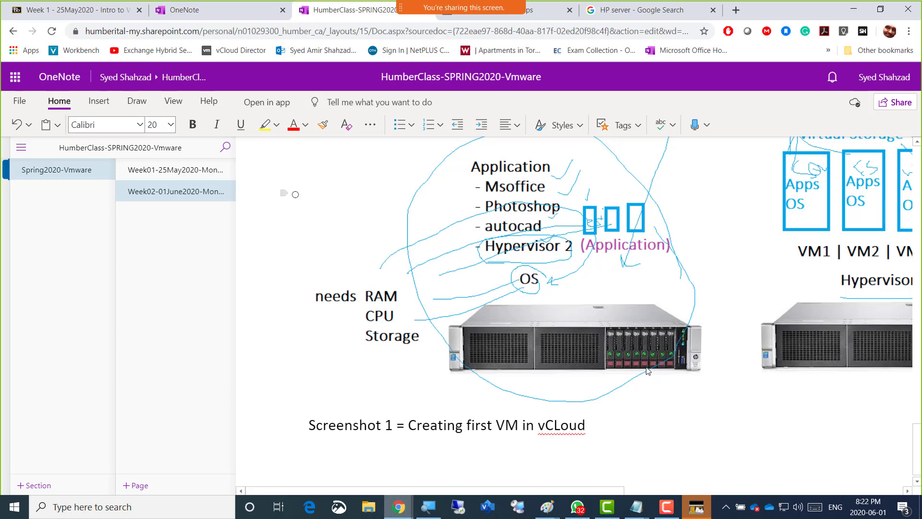
key(alt+Tab)
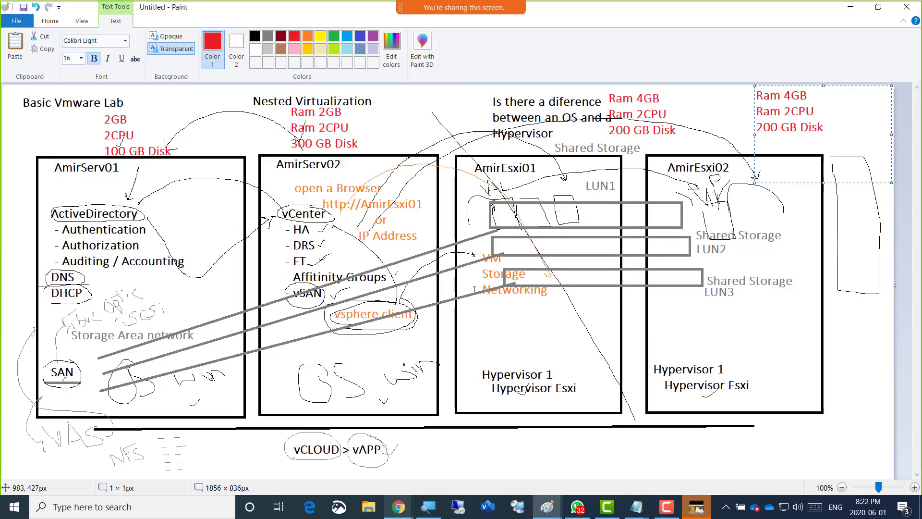
key(alt+Tab)
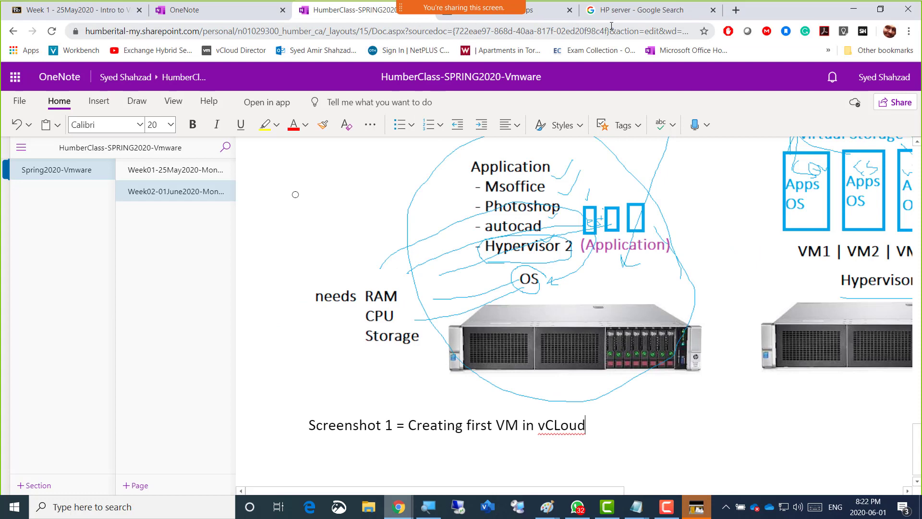
click(537, 15)
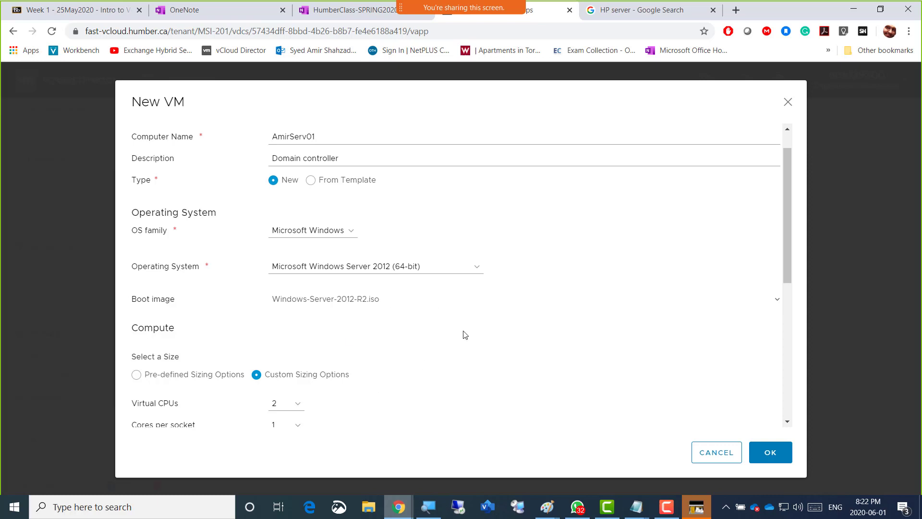
Confirm the settings of the AmirServ01 VM and add it to Amir1-vApp
scroll(465, 335, down, 6)
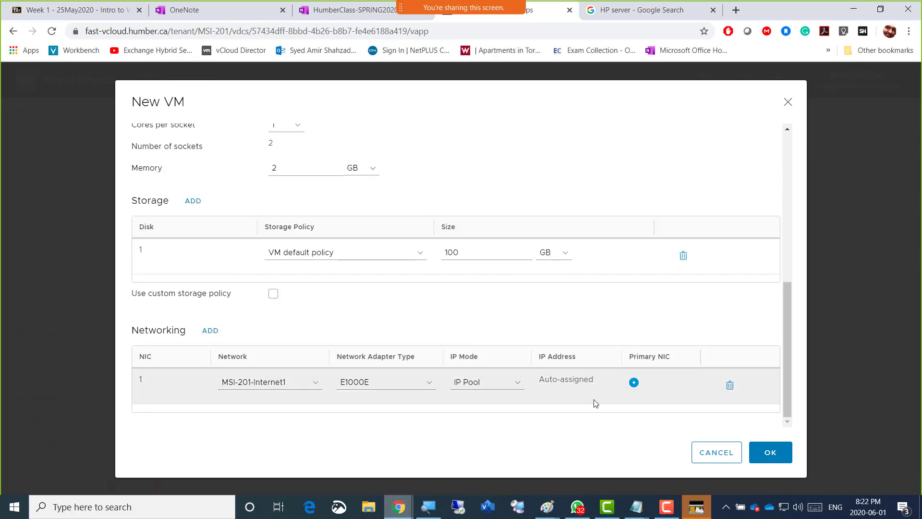
click(776, 456)
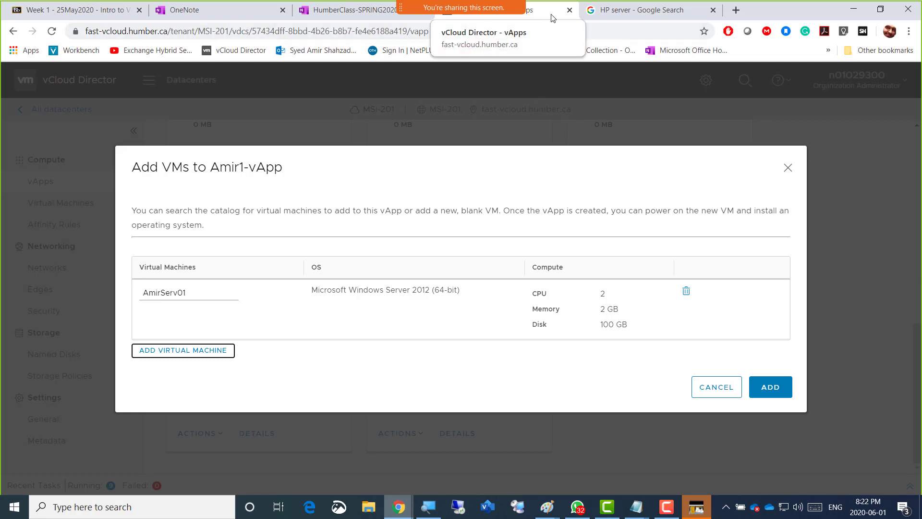
click(626, 16)
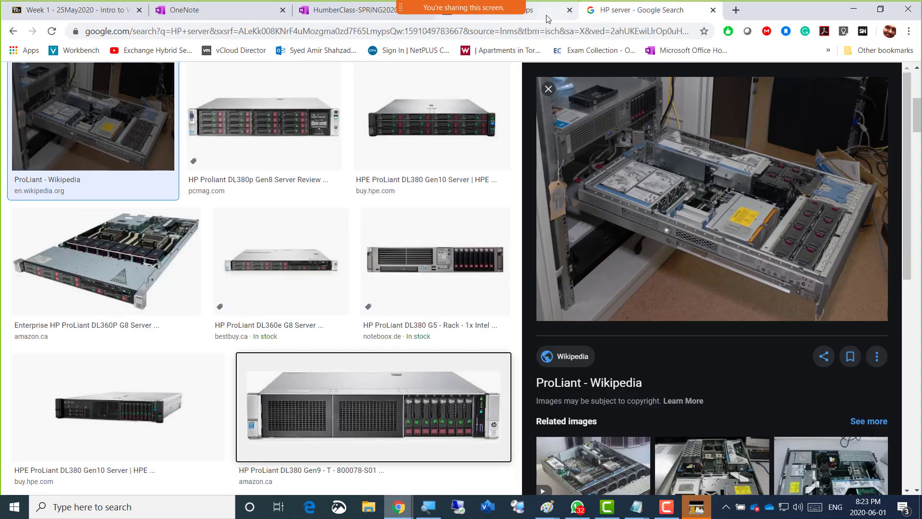
click(539, 16)
drag(563, 14, 692, 14)
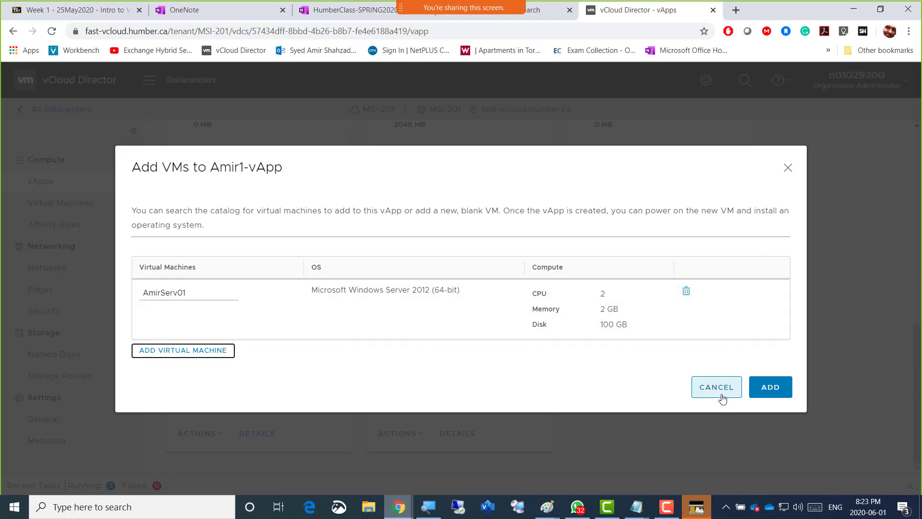
click(542, 387)
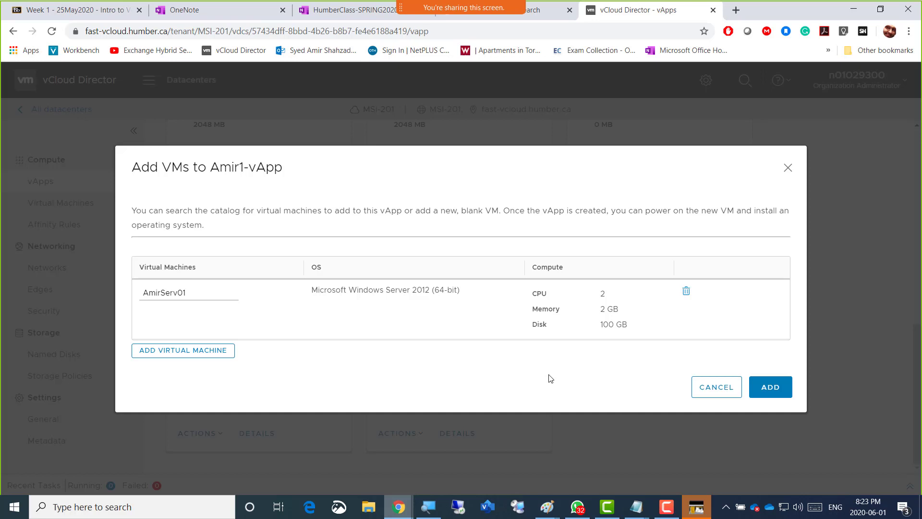
click(778, 393)
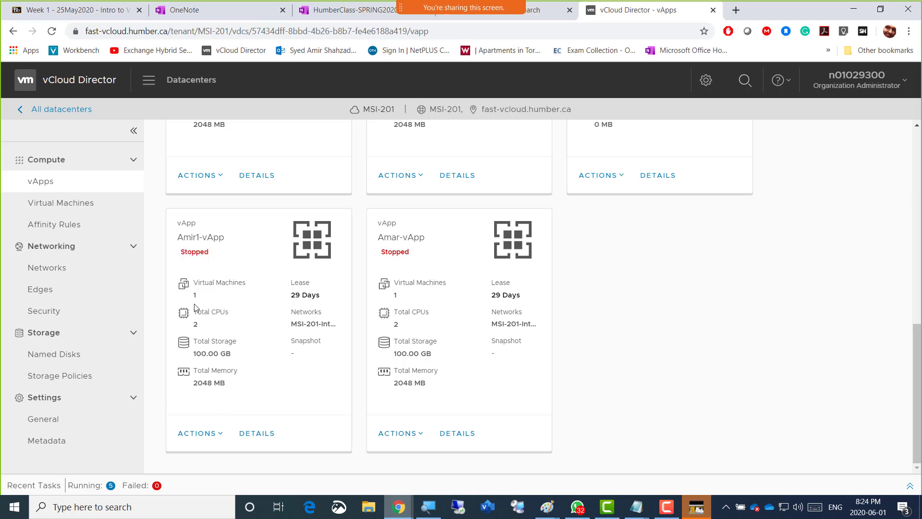
Check the virtual machine, CPU, storage and memory figures on the Amir1-vApp card
drag(196, 283, 257, 285)
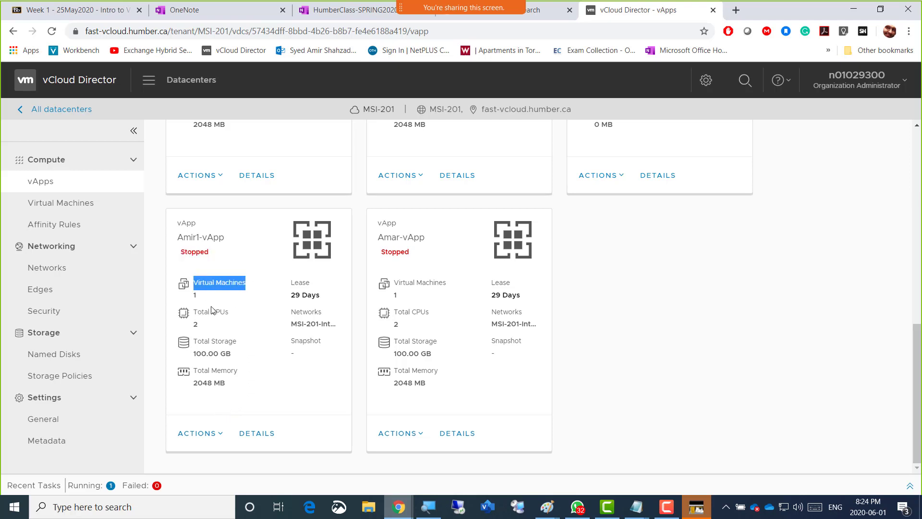
drag(196, 316, 193, 389)
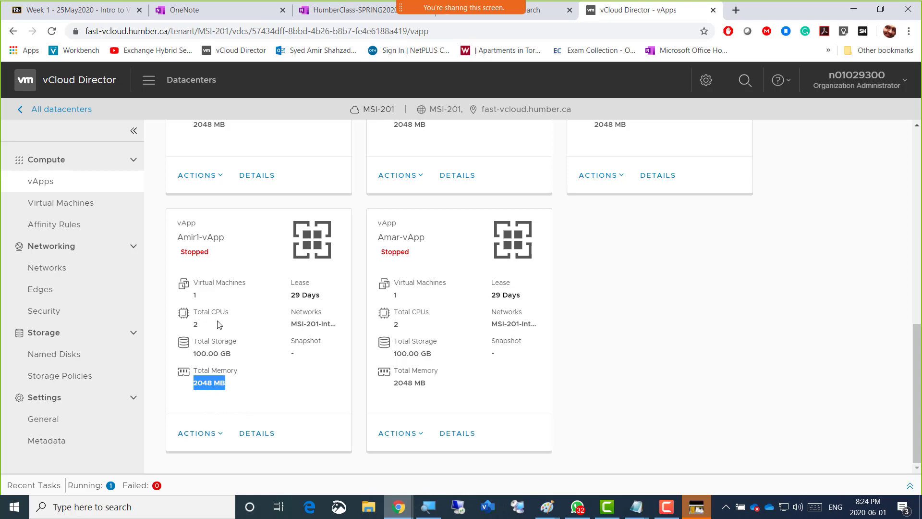
click(220, 434)
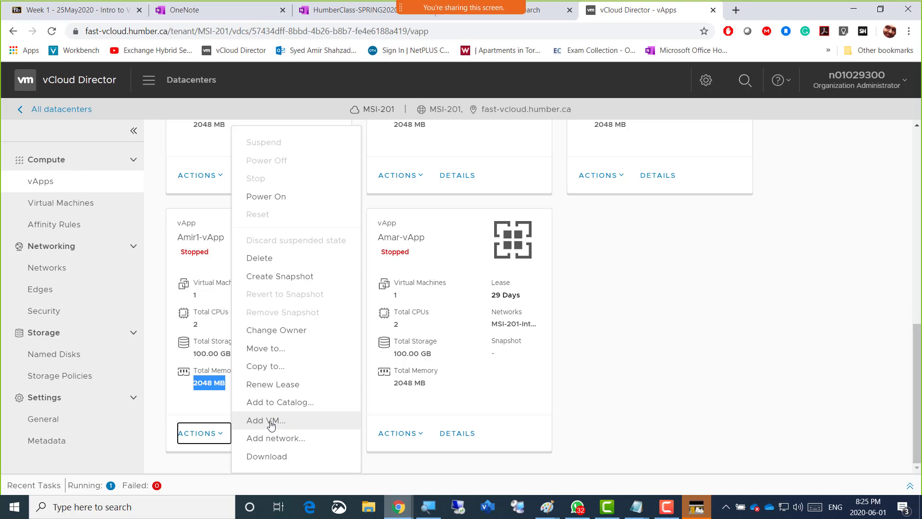
click(281, 424)
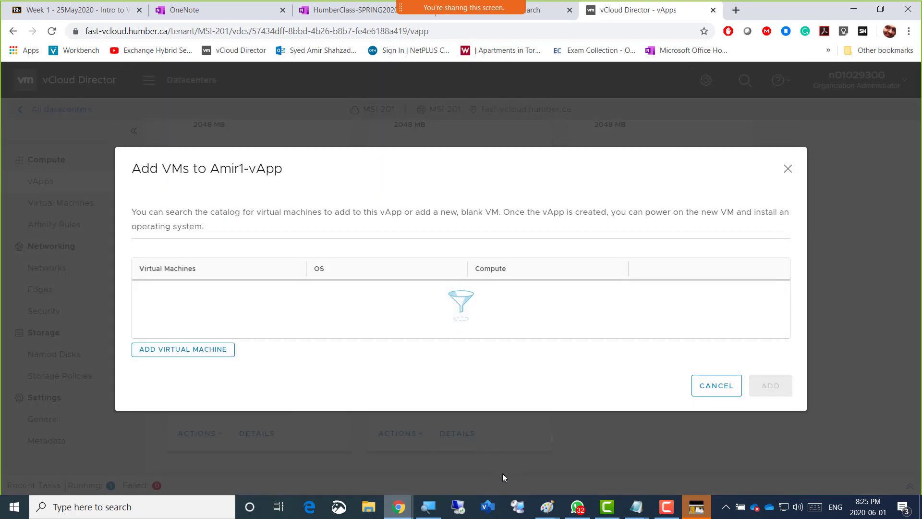
mouse_move(549, 516)
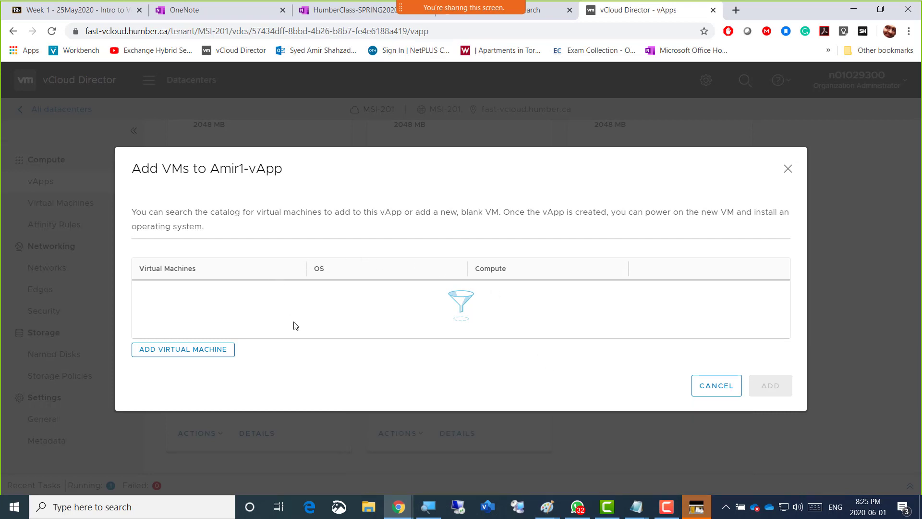
click(787, 168)
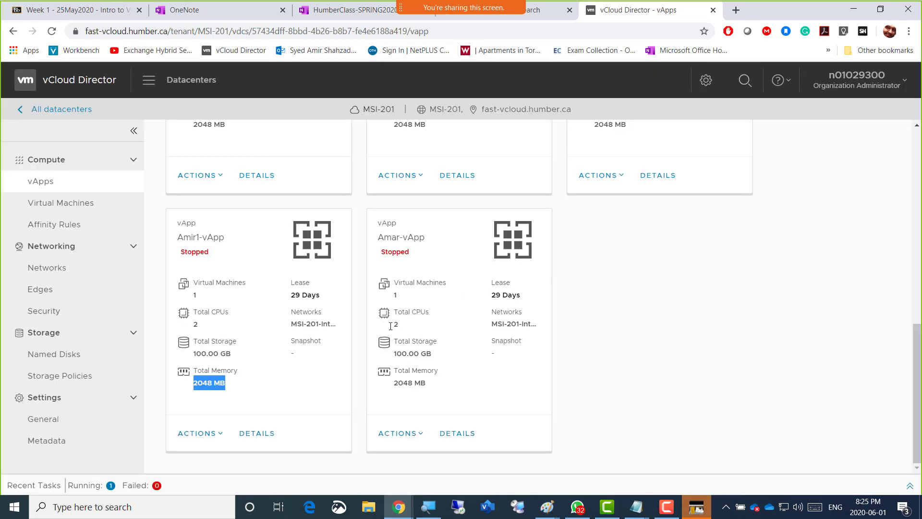
click(221, 434)
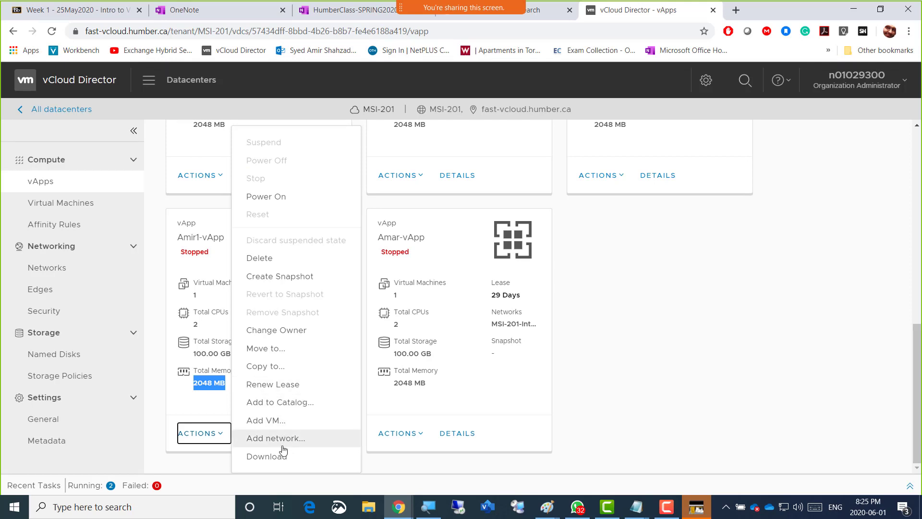
click(645, 396)
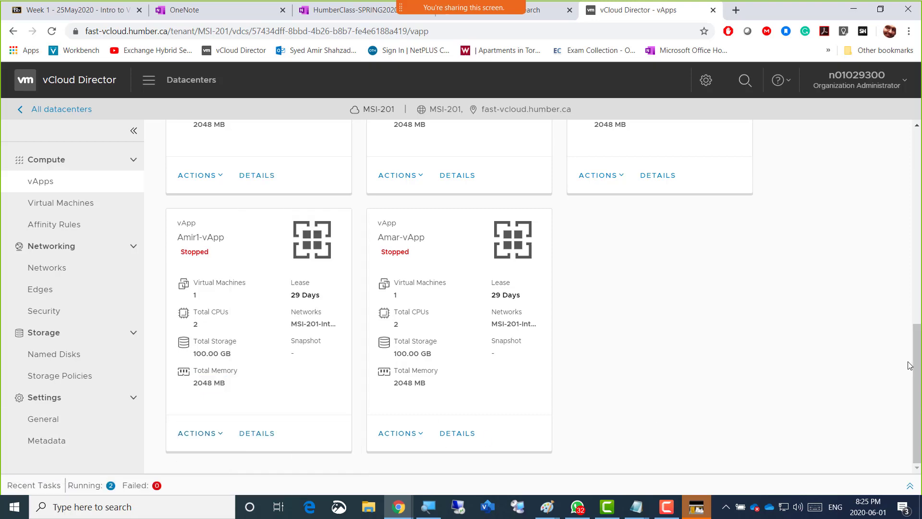
Look through the vApp cards and the Recent Tasks list, checking the status of the listed vApp tasks
scroll(918, 376, up, 10)
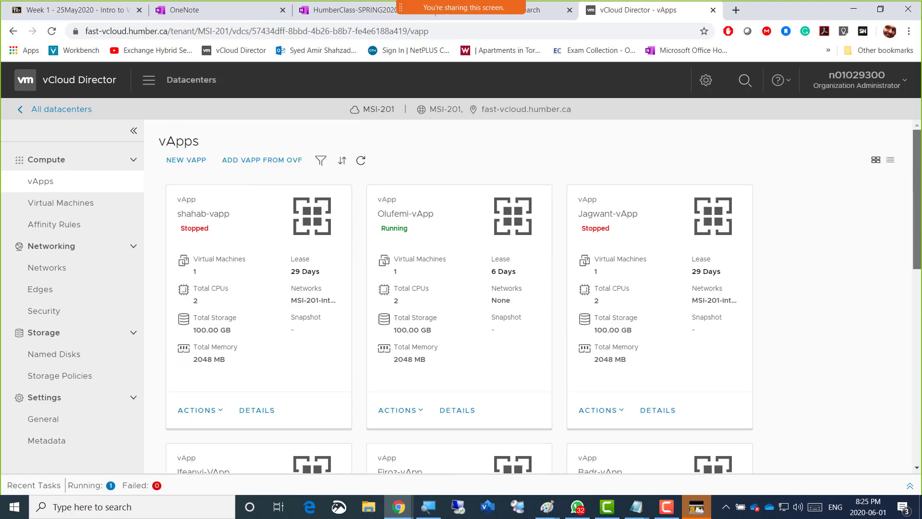
scroll(917, 376, down, 5)
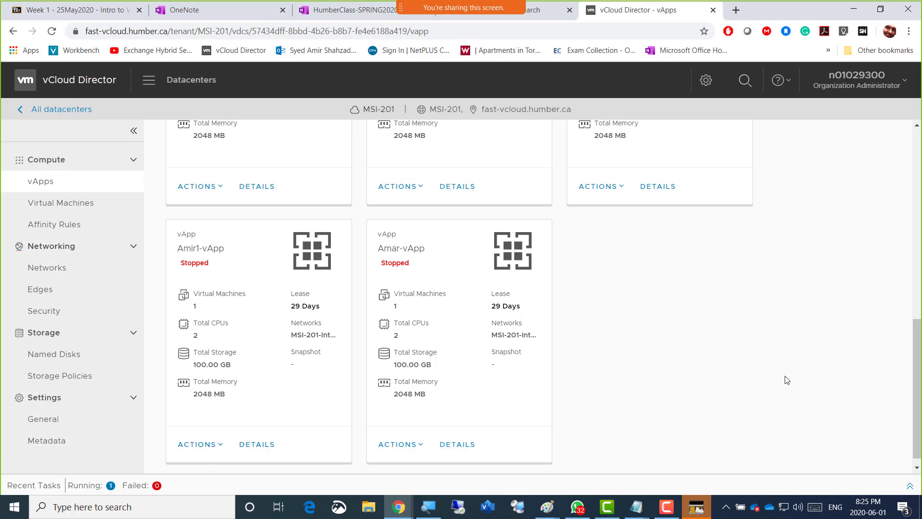
scroll(782, 384, down, 1)
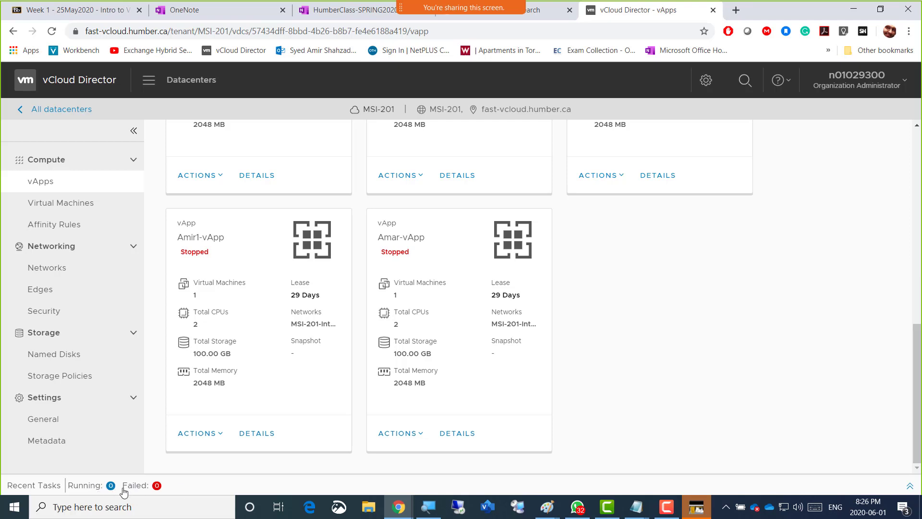
click(91, 486)
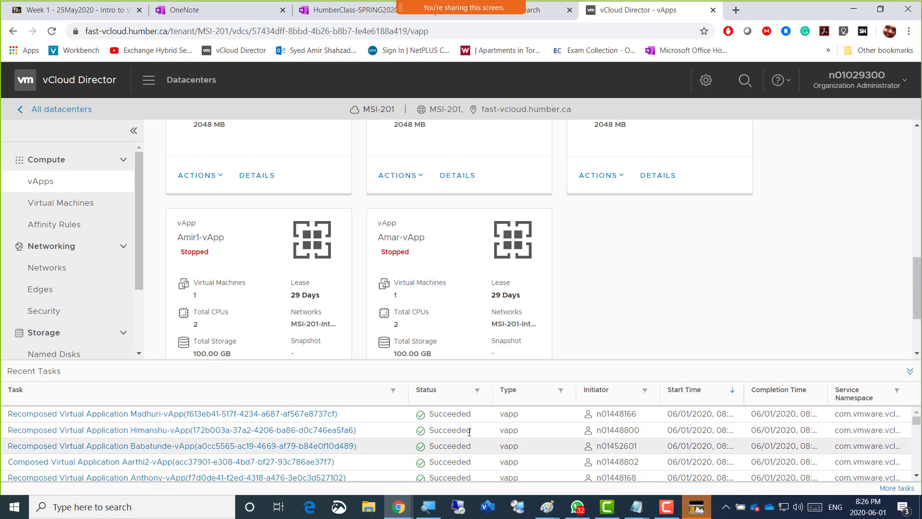
scroll(518, 432, down, 3)
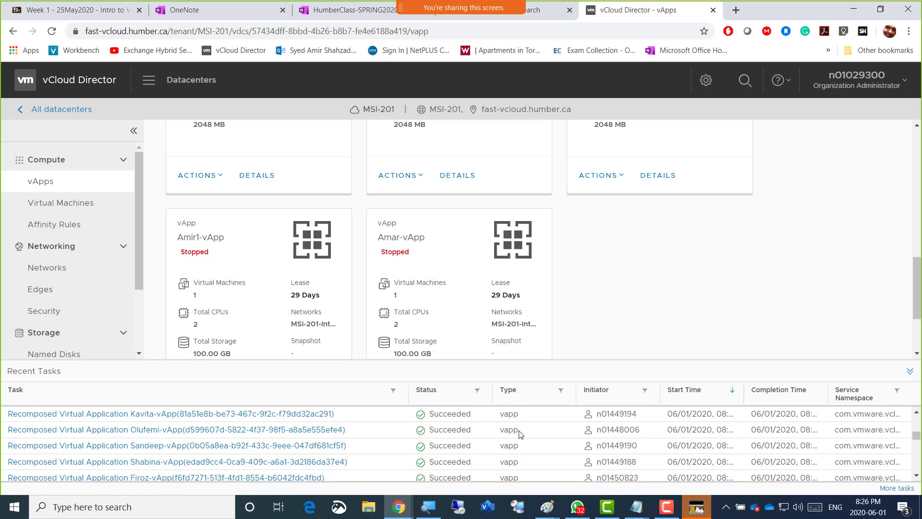
scroll(521, 434, down, 3)
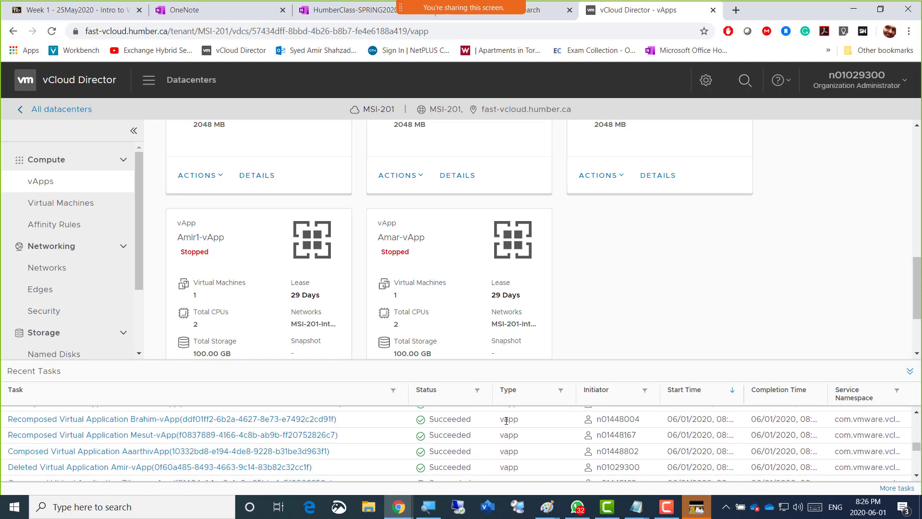
click(434, 373)
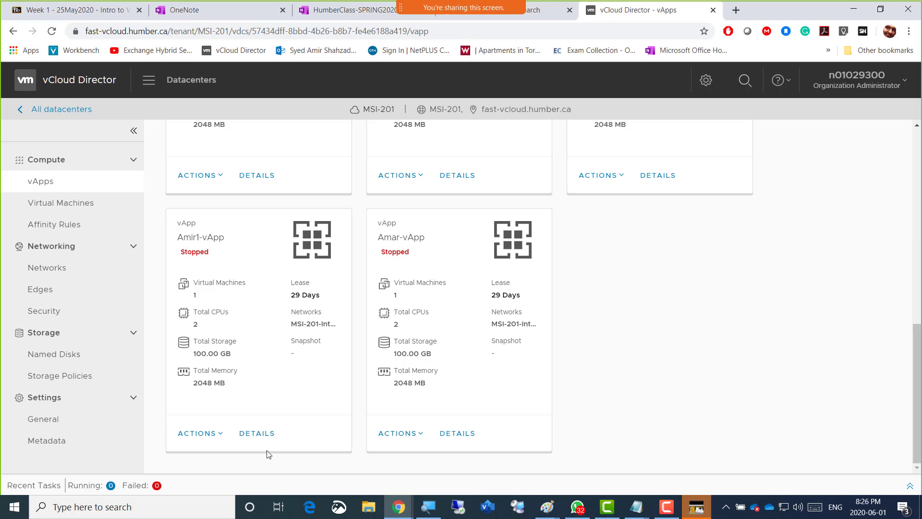
click(111, 486)
scroll(216, 434, down, 3)
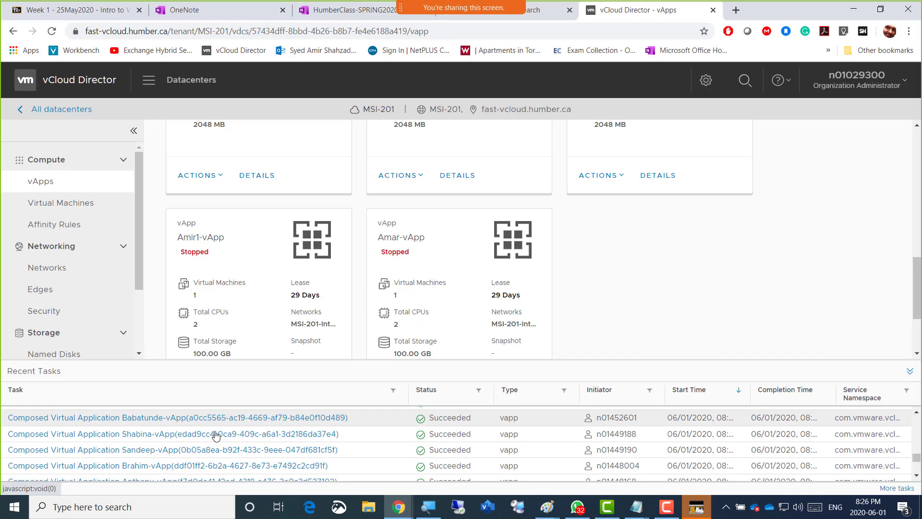
scroll(215, 433, up, 5)
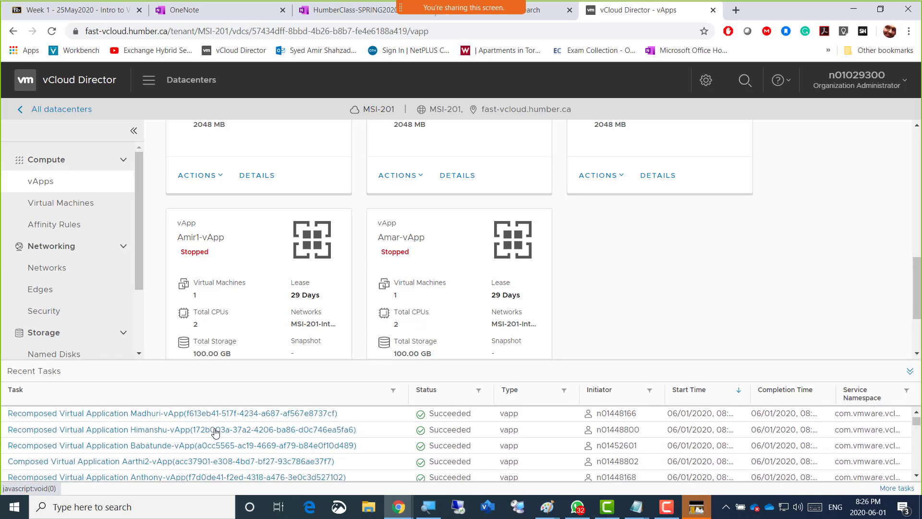
scroll(215, 432, down, 3)
click(323, 377)
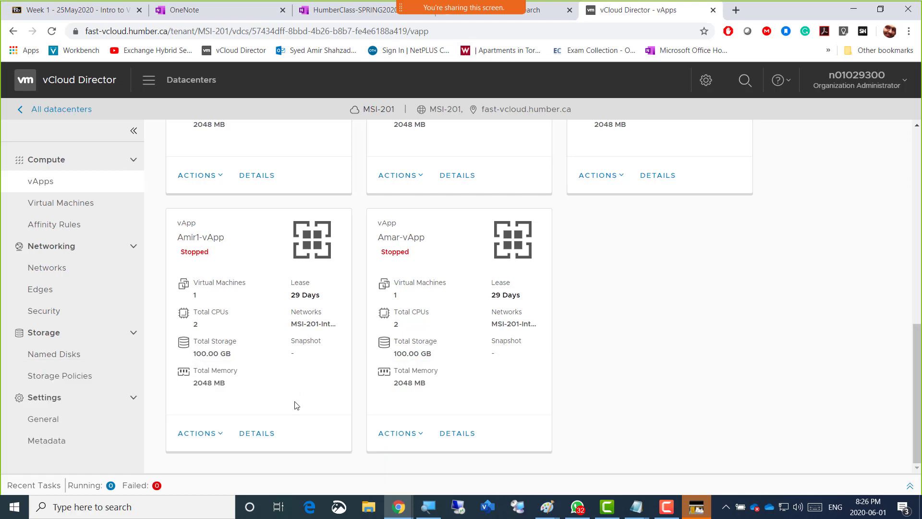
Start a second virtual machine in Amir1-vApp and name it AmirServ02
click(220, 435)
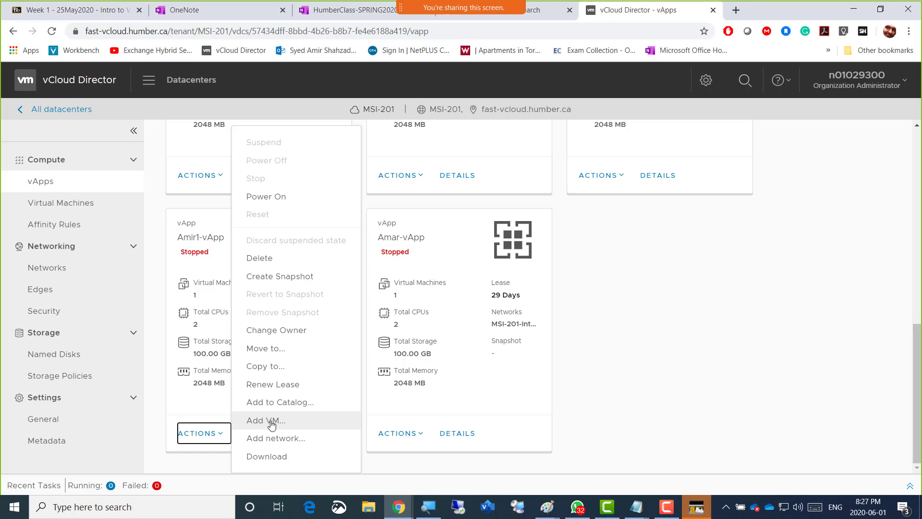
click(269, 422)
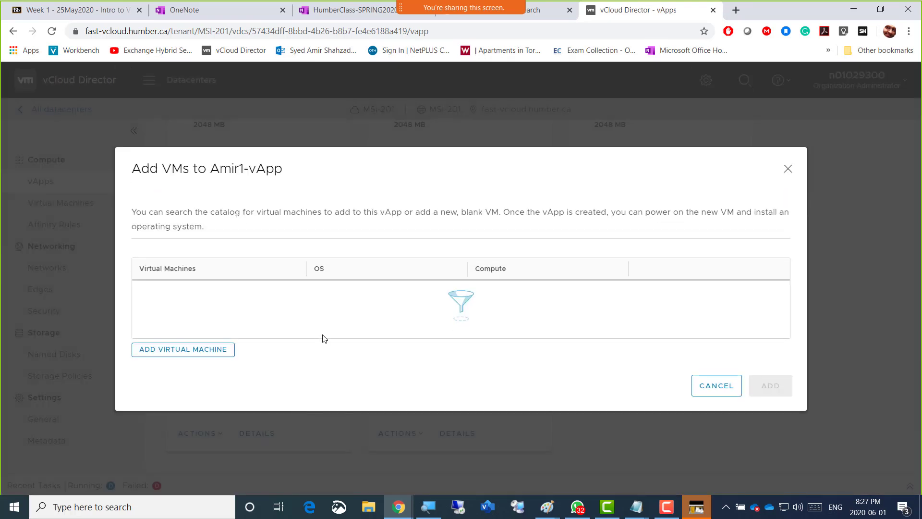
click(184, 353)
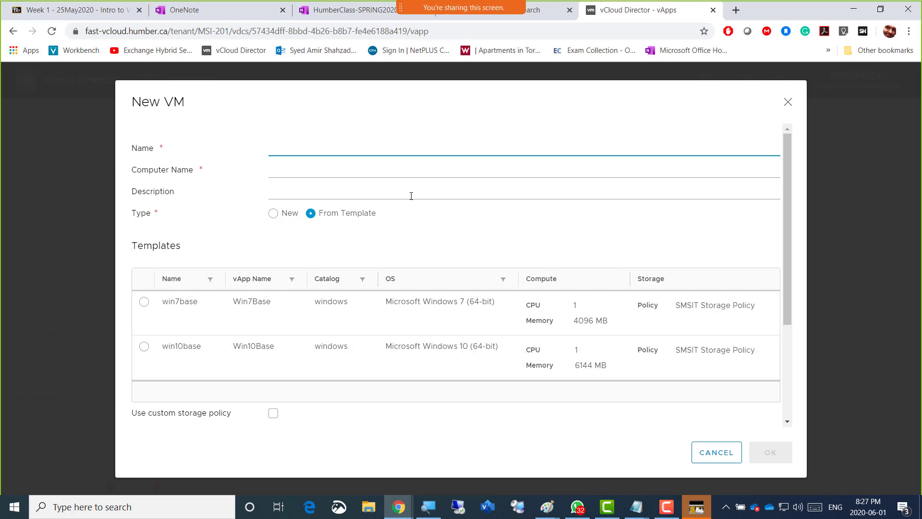
text(AmirServ02)
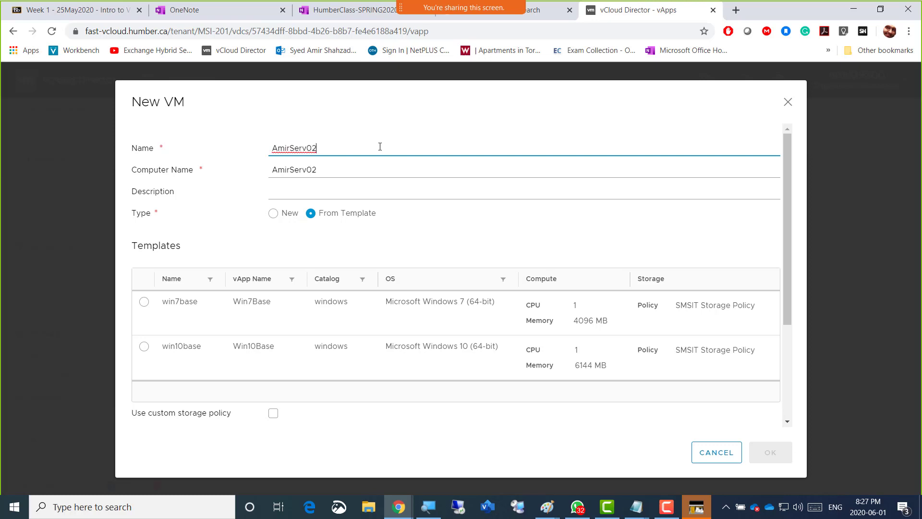
Enter "Member Server / vCenter 6.5" as the description of the AmirServ02 VM
click(359, 186)
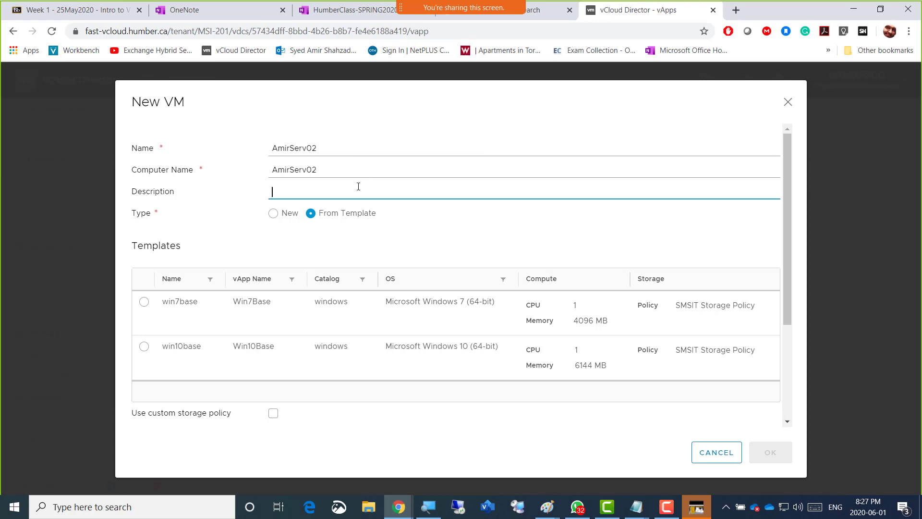
text(Member Server / vCenter 6.5)
Set the VM type to New, with the Microsoft Windows OS family and Microsoft Windows Server 2012 (64-bit) as the operating system
click(273, 216)
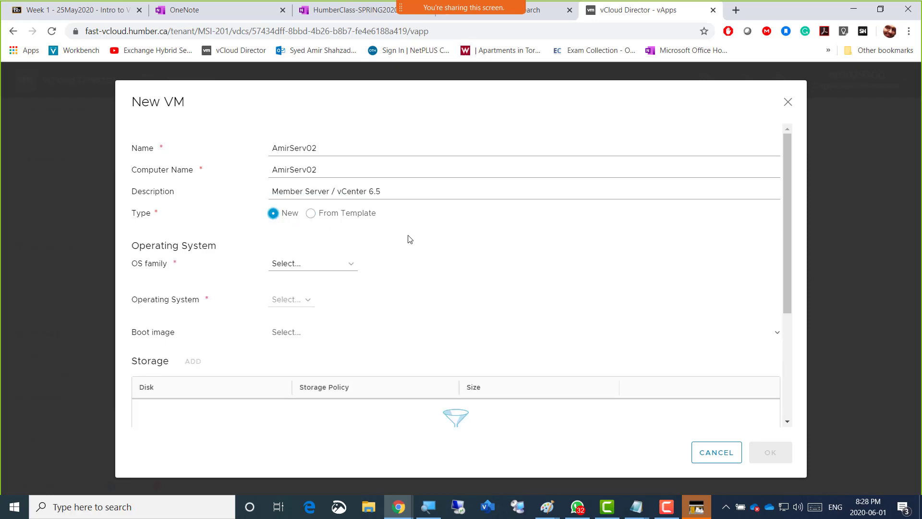
click(350, 271)
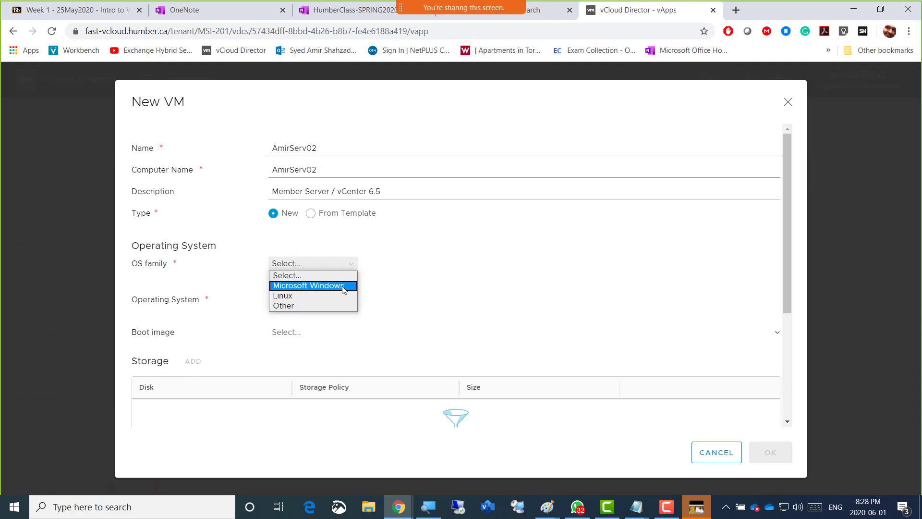
click(344, 290)
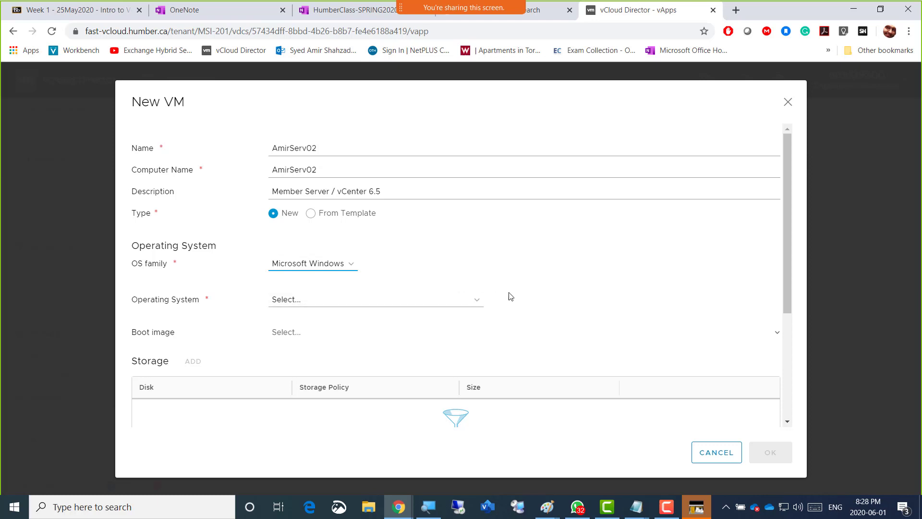
click(480, 304)
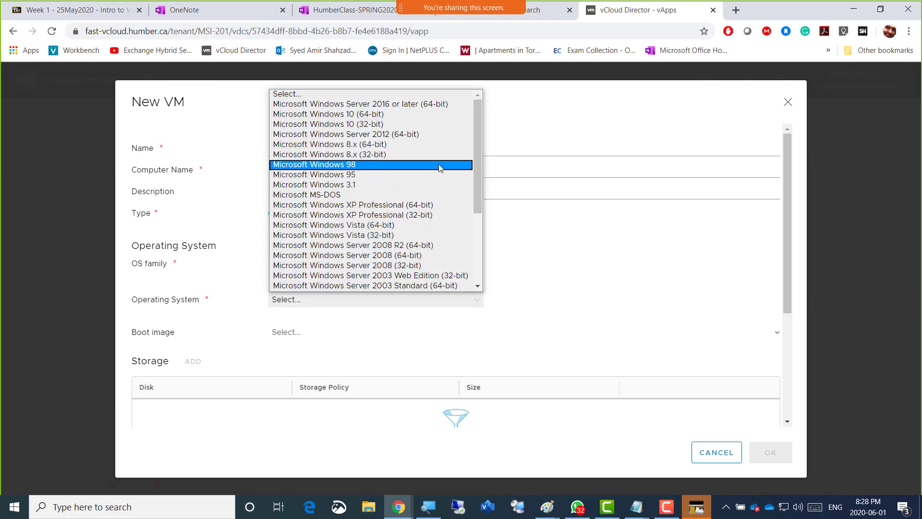
click(422, 137)
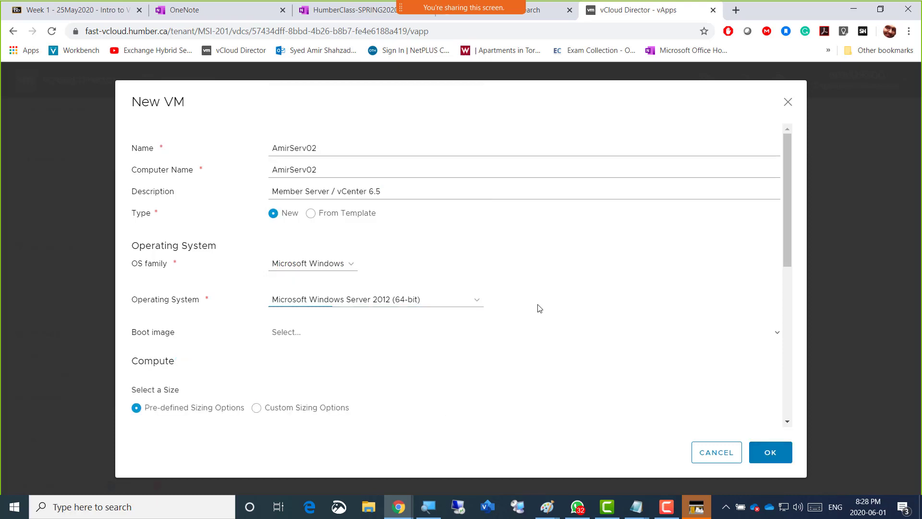
Choose Windows-Server-2012-R2.iso from the MSI-201 catalog as the boot image for the AmirServ02 VM
click(358, 335)
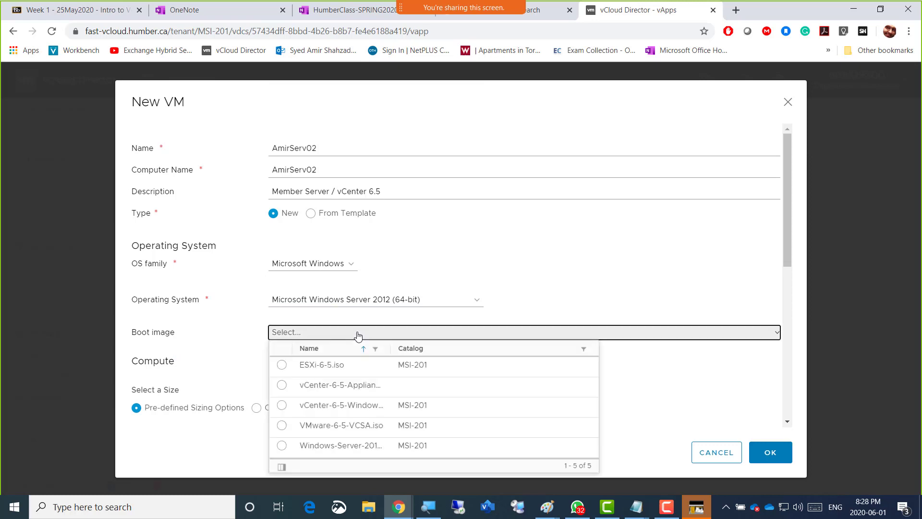
click(282, 446)
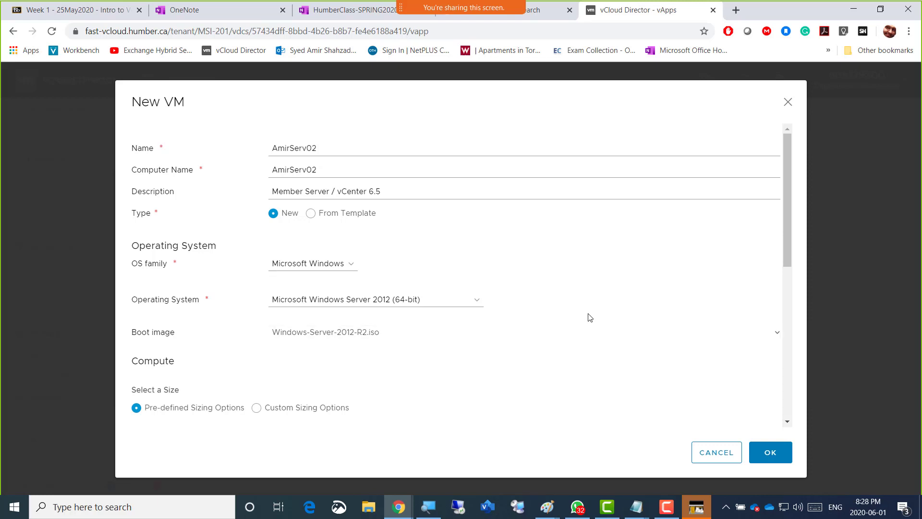
scroll(589, 318, down, 3)
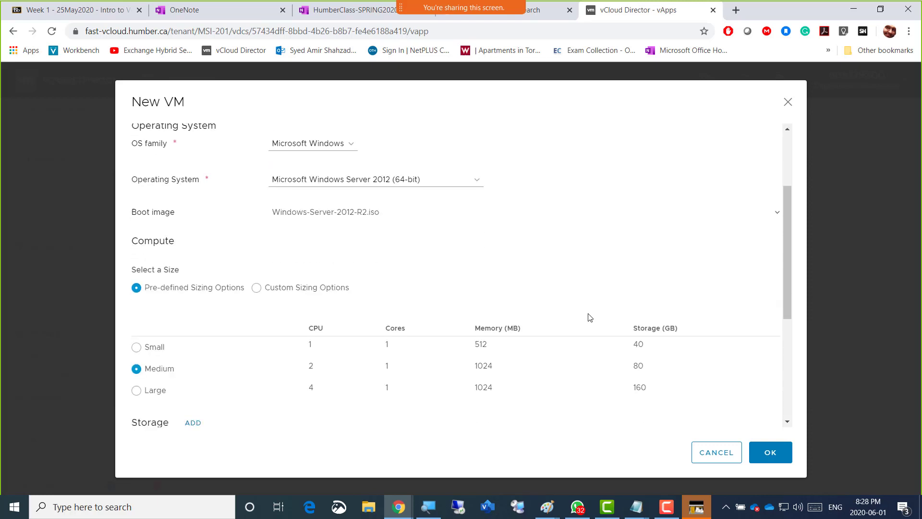
Switch to the lab diagram in Paint, erase the word "Ram" before 2CPU above AmirServ02, and return to vCloud Director
mouse_move(547, 506)
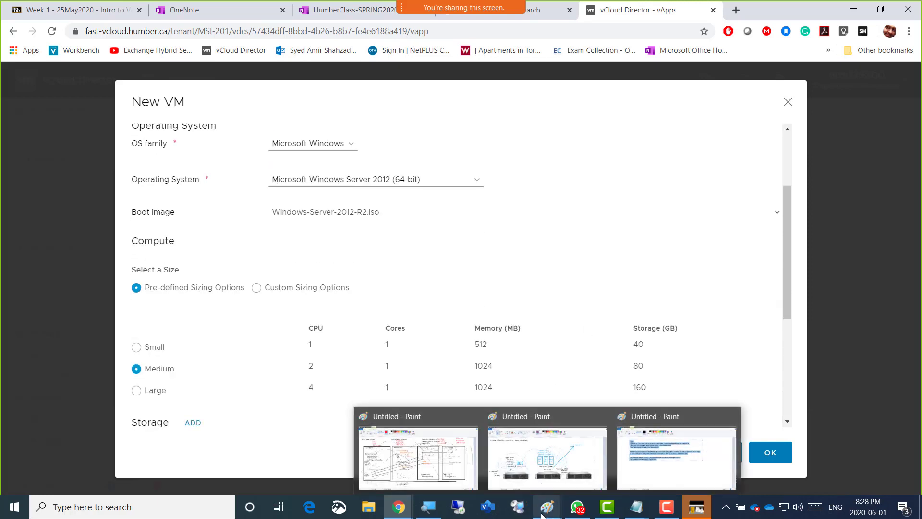
click(412, 453)
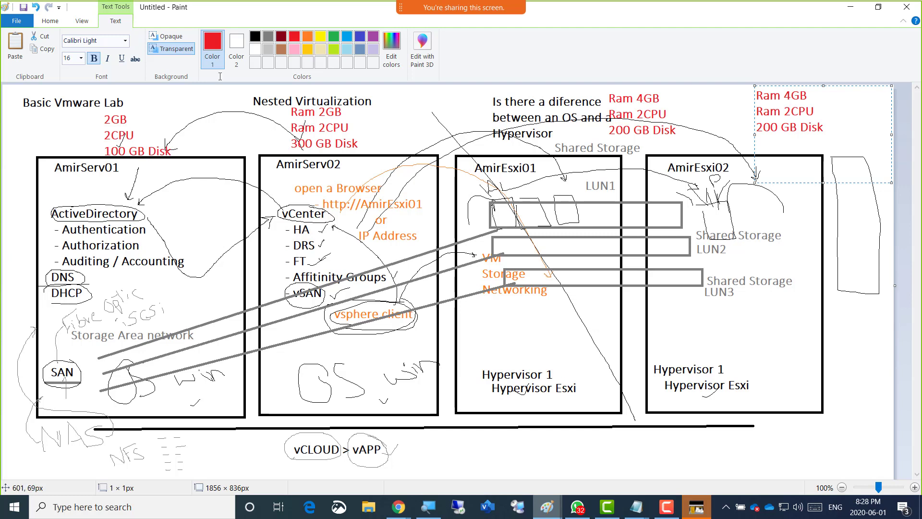
click(60, 22)
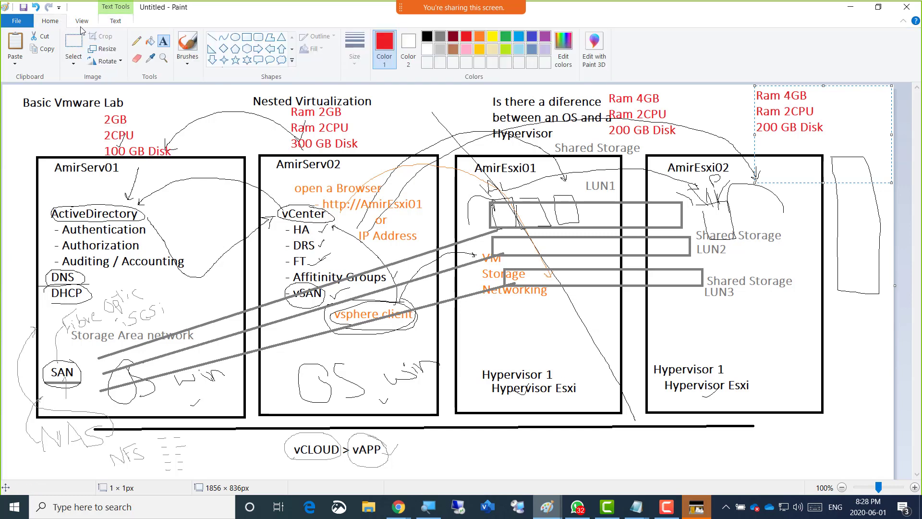
click(136, 58)
drag(313, 128, 301, 131)
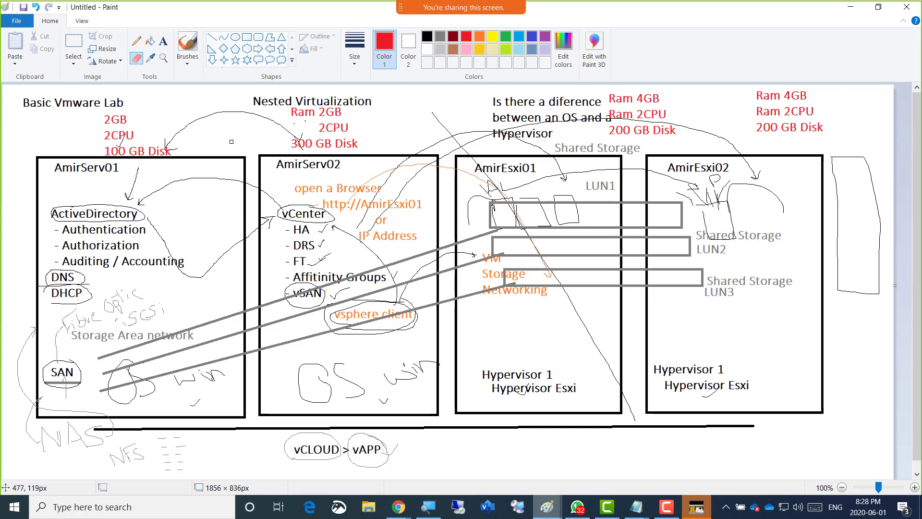
key(alt+Tab)
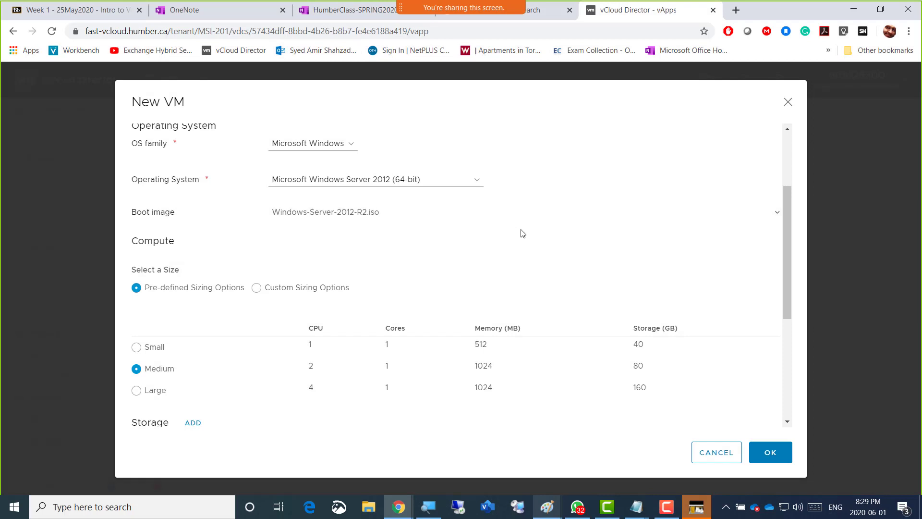
Use custom sizing options for the AmirServ02 VM and set its memory to 2 GB
scroll(521, 233, down, 1)
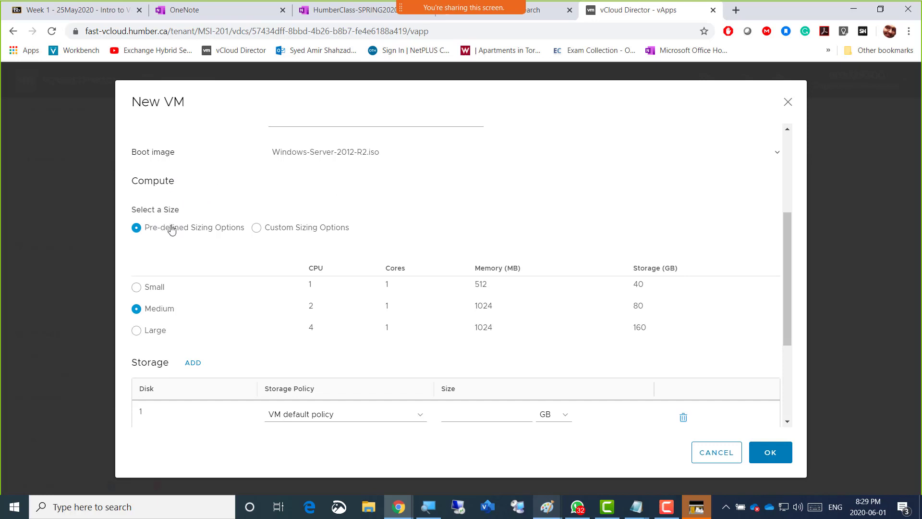
click(256, 234)
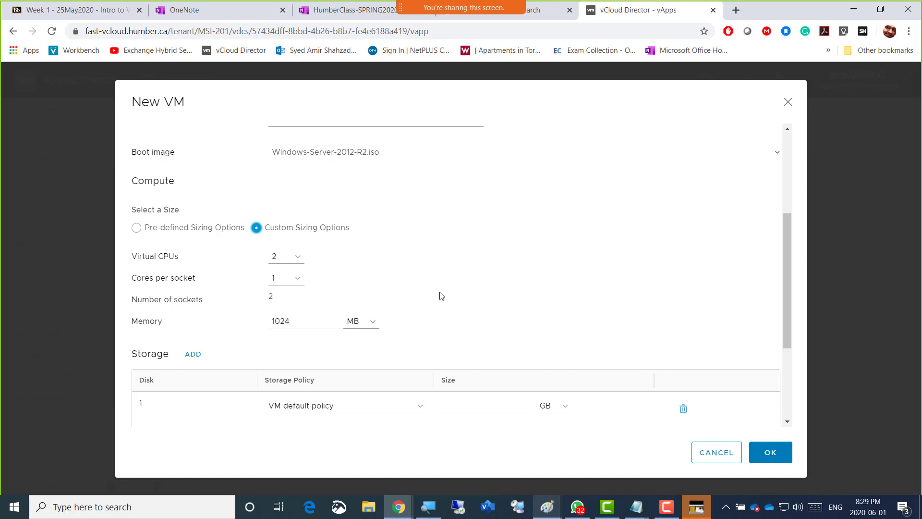
scroll(459, 293, down, 1)
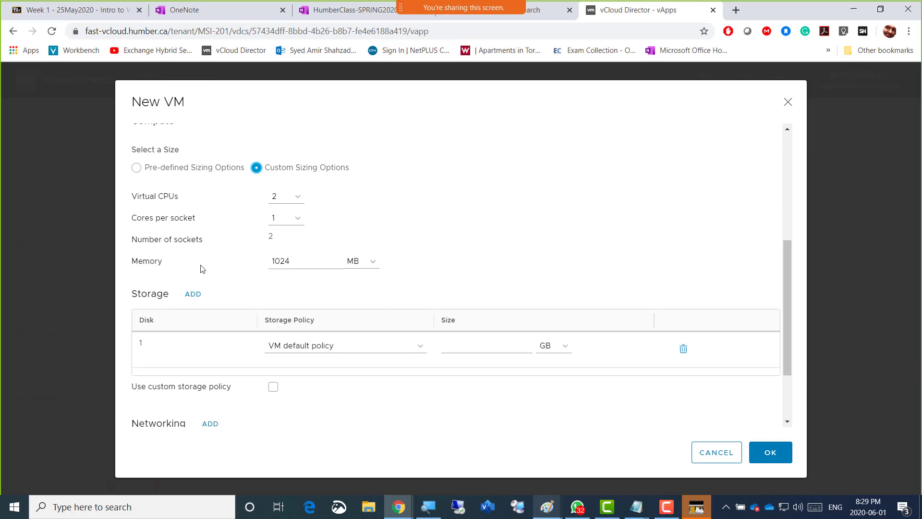
click(371, 269)
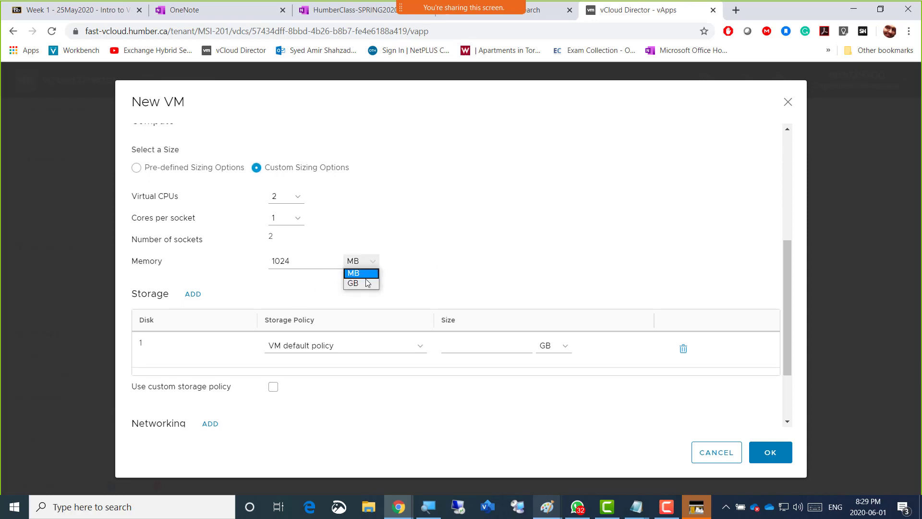
click(362, 285)
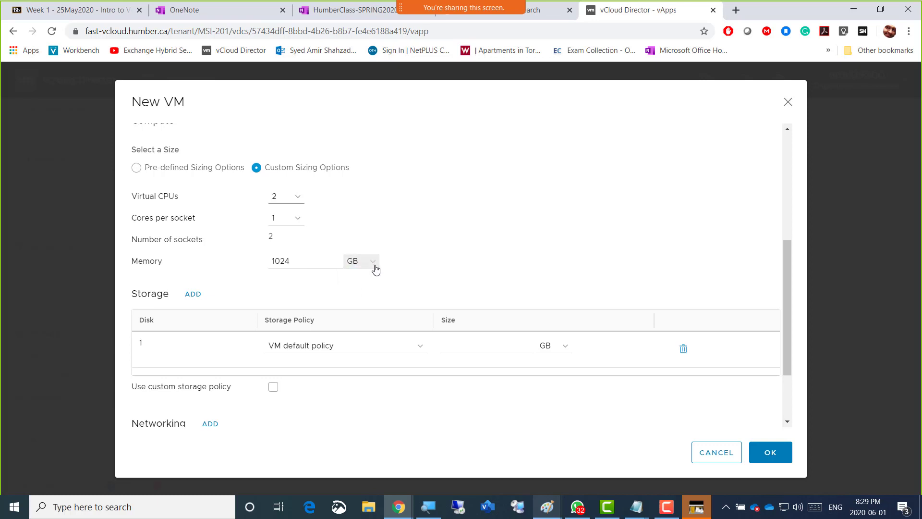
click(374, 266)
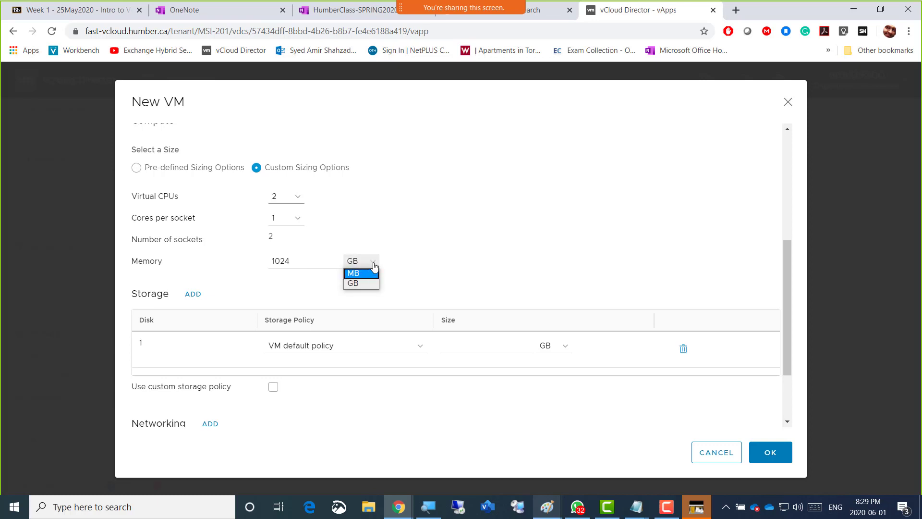
click(366, 283)
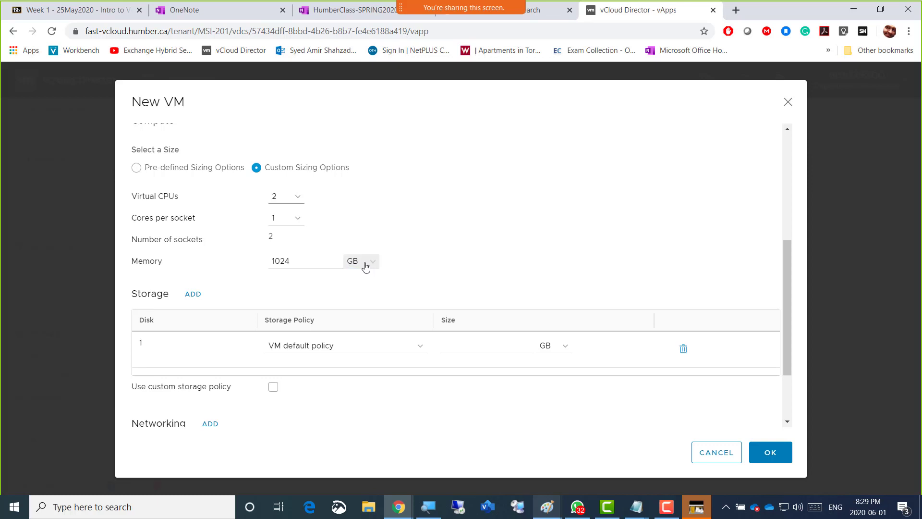
drag(294, 262, 260, 263)
text(2)
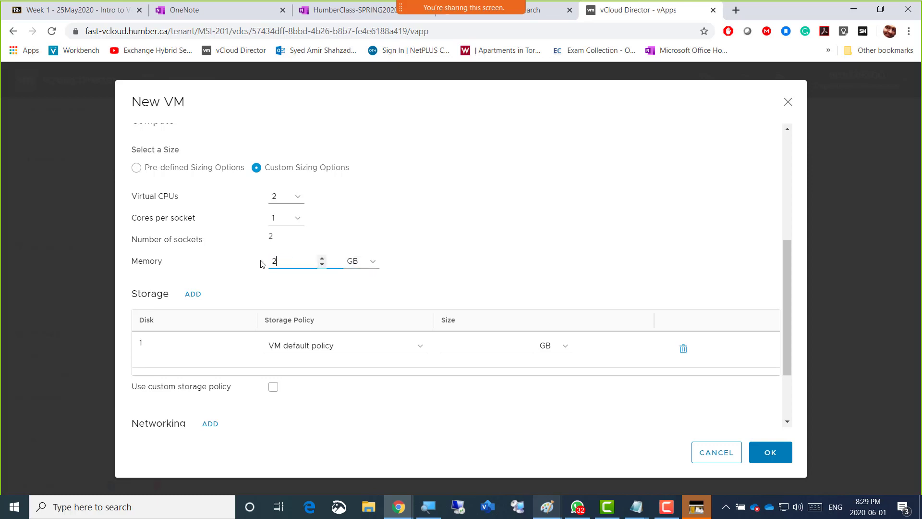
Switch the memory unit to MB and back to GB
click(373, 269)
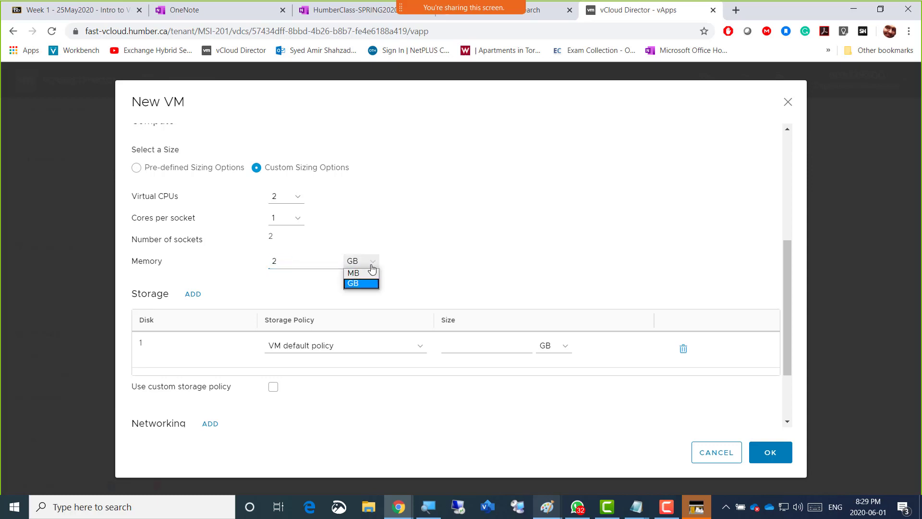
click(364, 272)
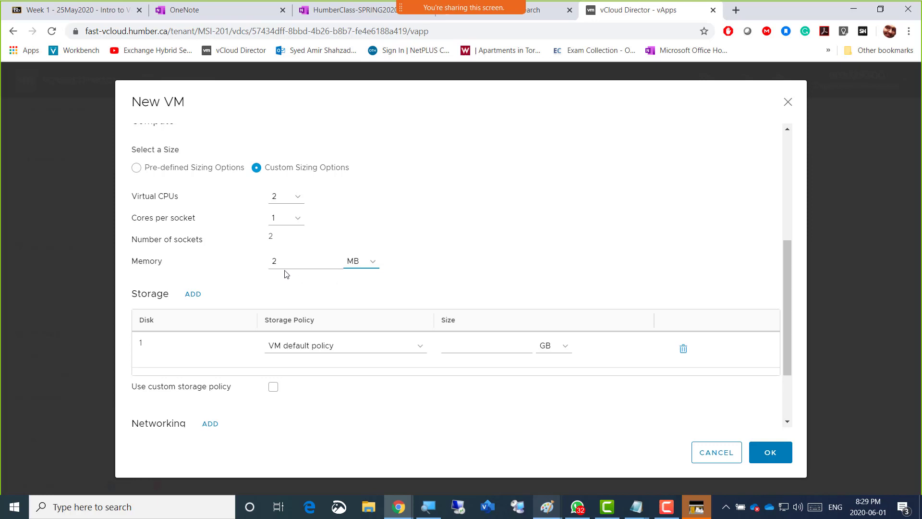
click(374, 268)
click(367, 283)
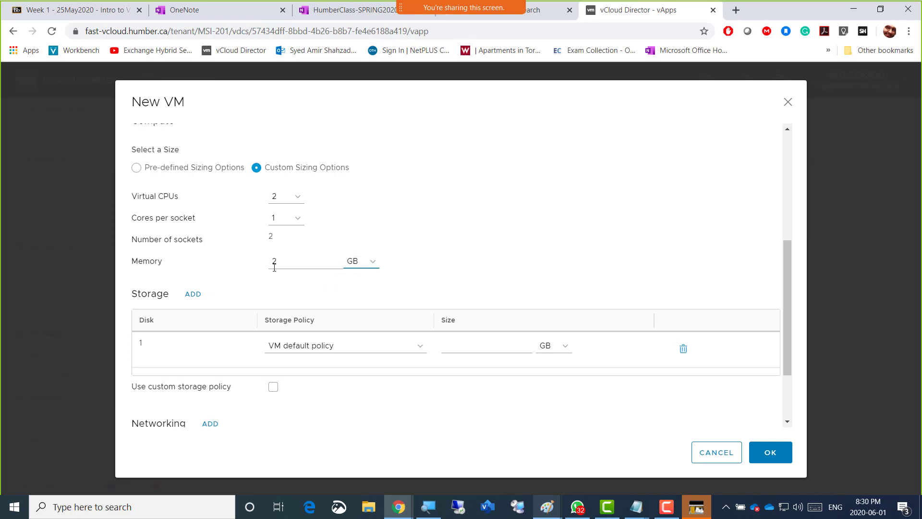
click(448, 263)
Set the size of disk 1 in the VM's storage to 300 GB
scroll(448, 263, down, 1)
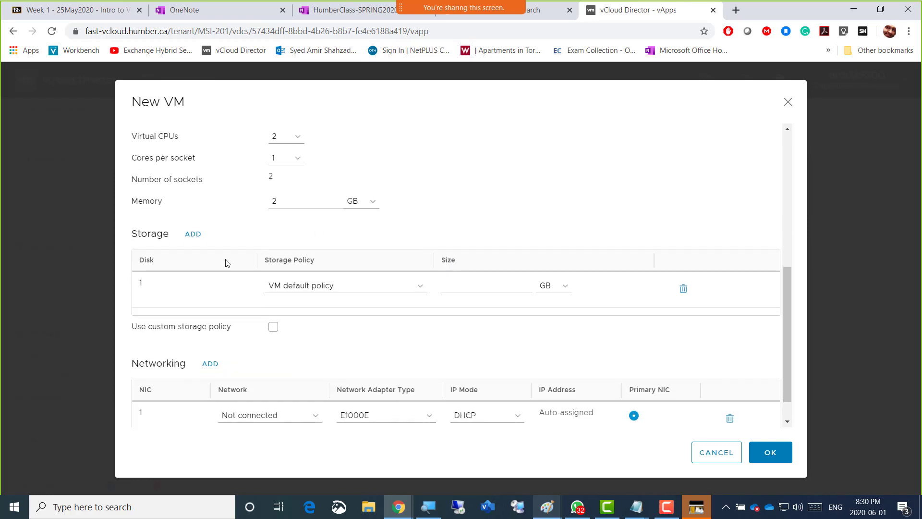
click(476, 287)
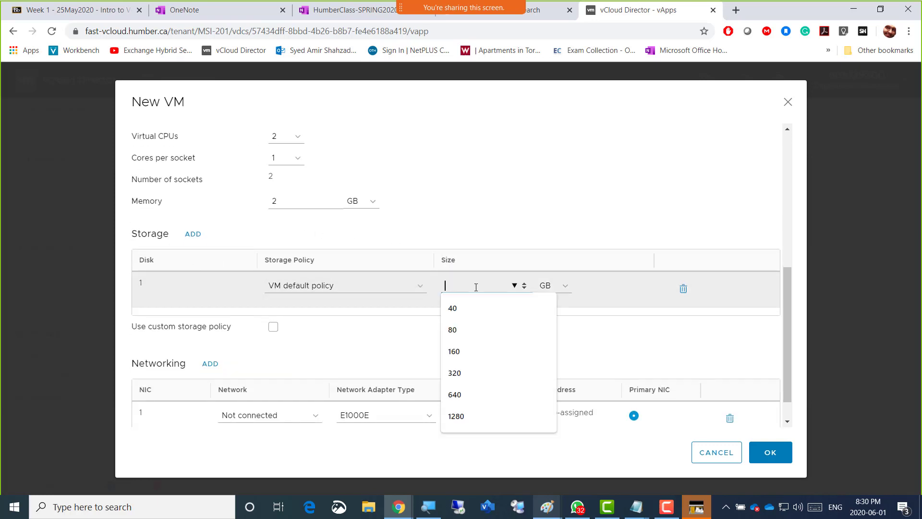
text(300)
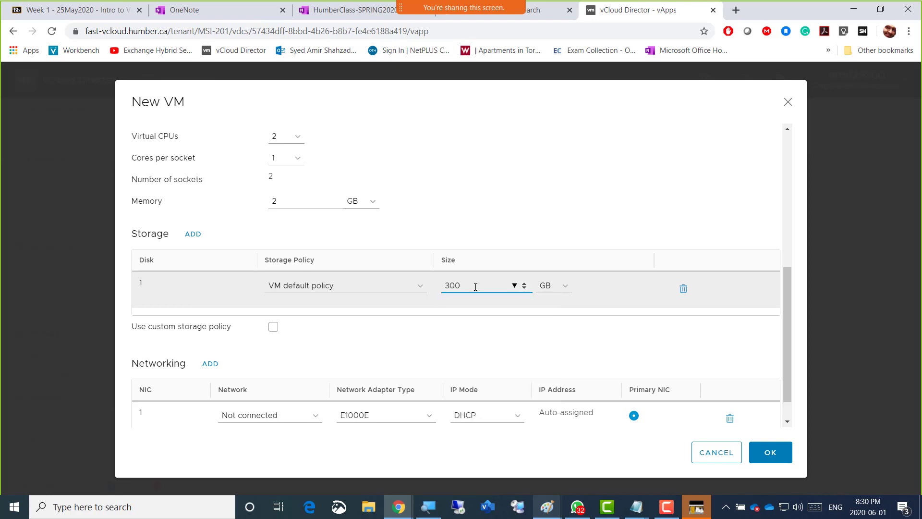
click(494, 211)
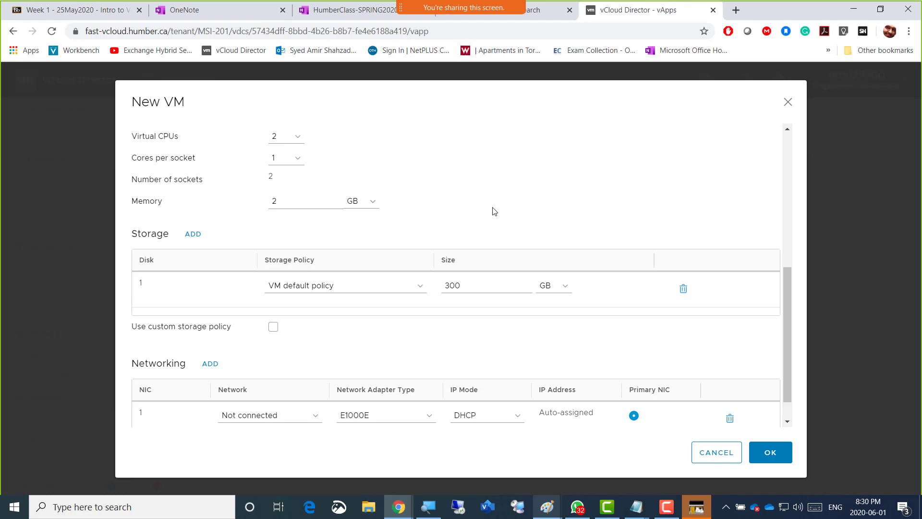
Copy the full description text "Member Server / vCenter 6.5" of the AmirServ02 VM
scroll(495, 211, up, 1)
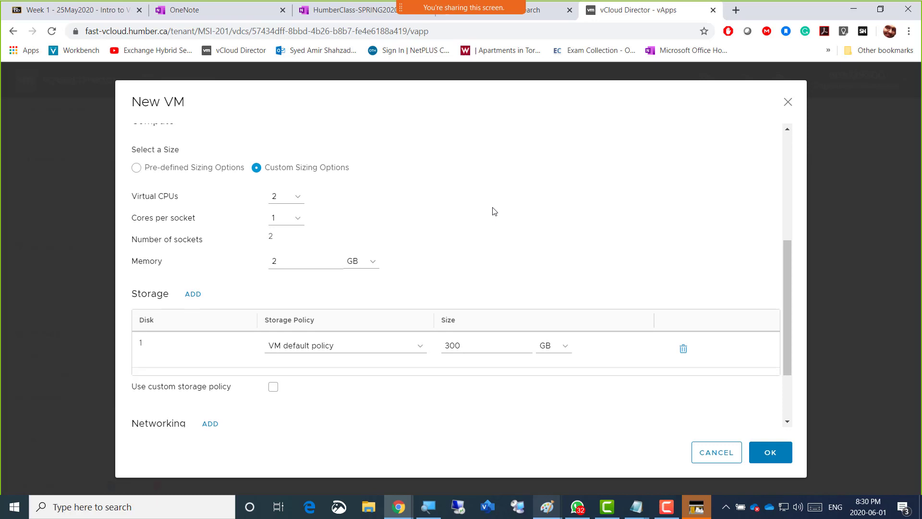
scroll(493, 210, up, 5)
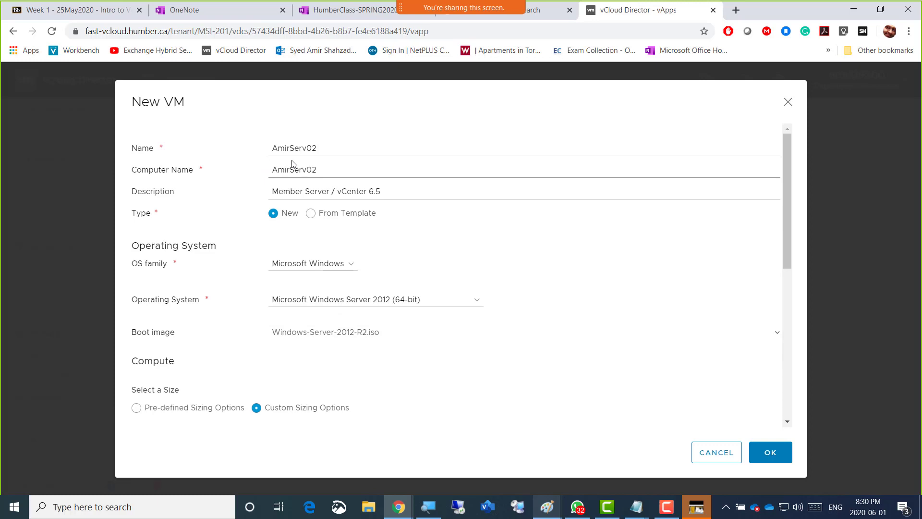
drag(387, 191, 278, 191)
click(396, 191)
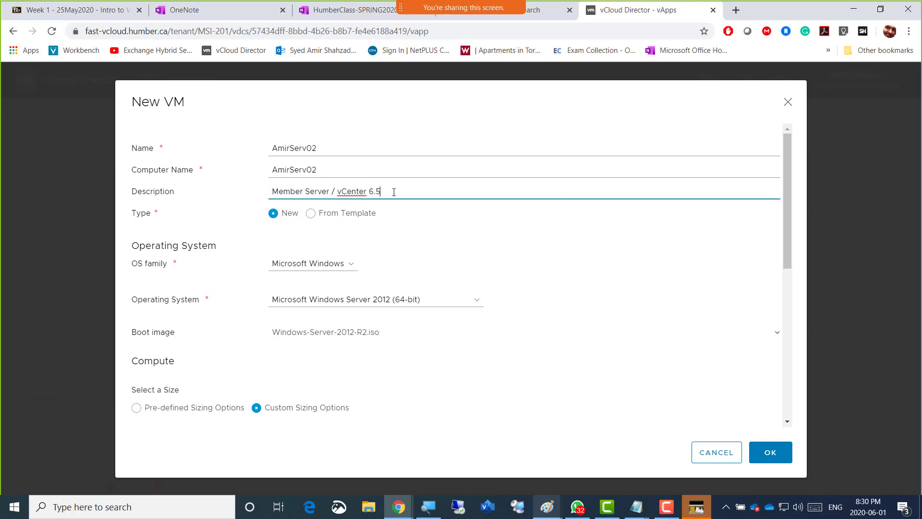
drag(397, 191, 265, 194)
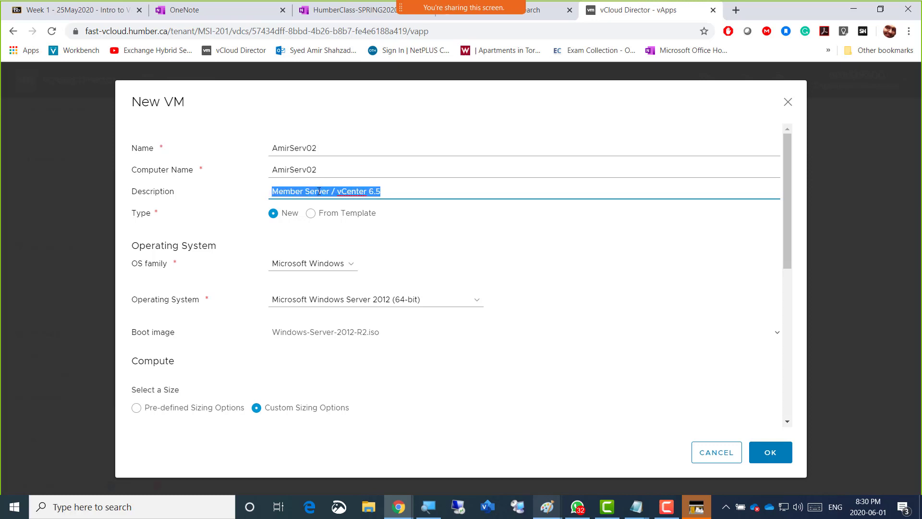
right_click(371, 191)
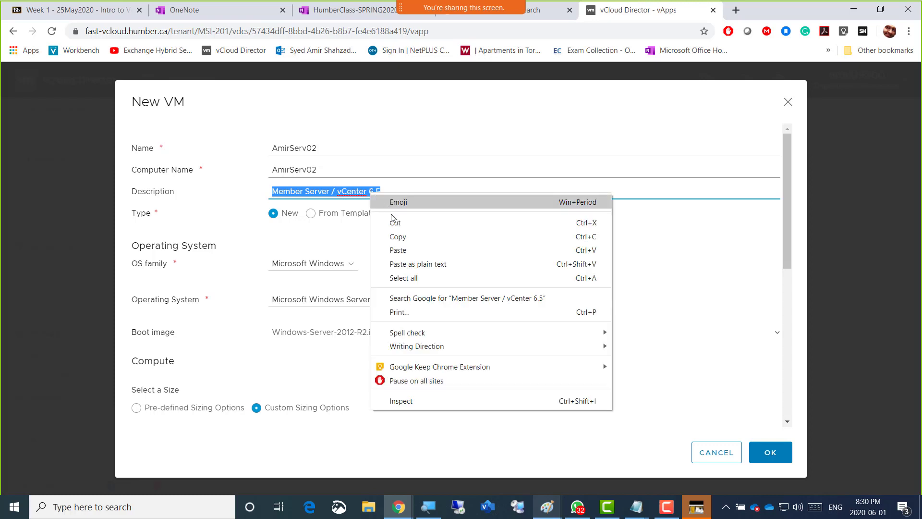
click(391, 234)
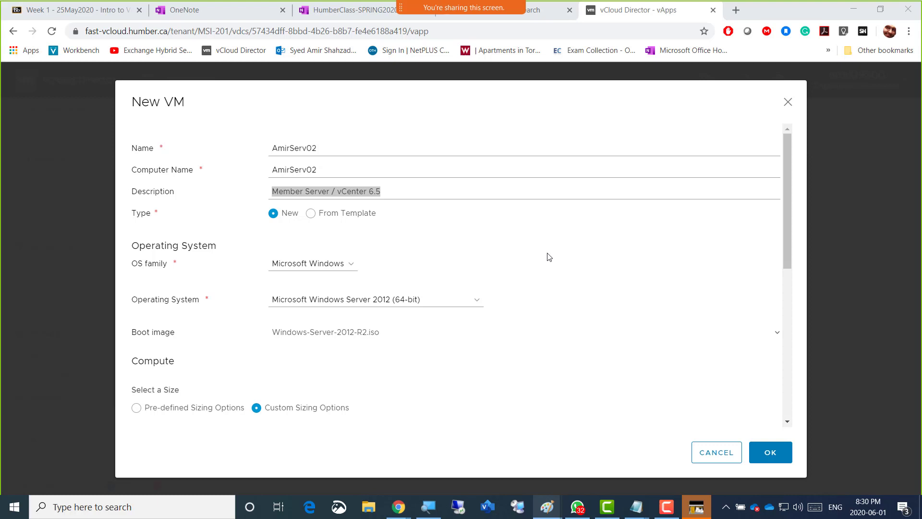
Review the VM's operating system, compute and storage settings, and connect NIC 1 to the MSI-201-Internet1 network
scroll(549, 257, down, 2)
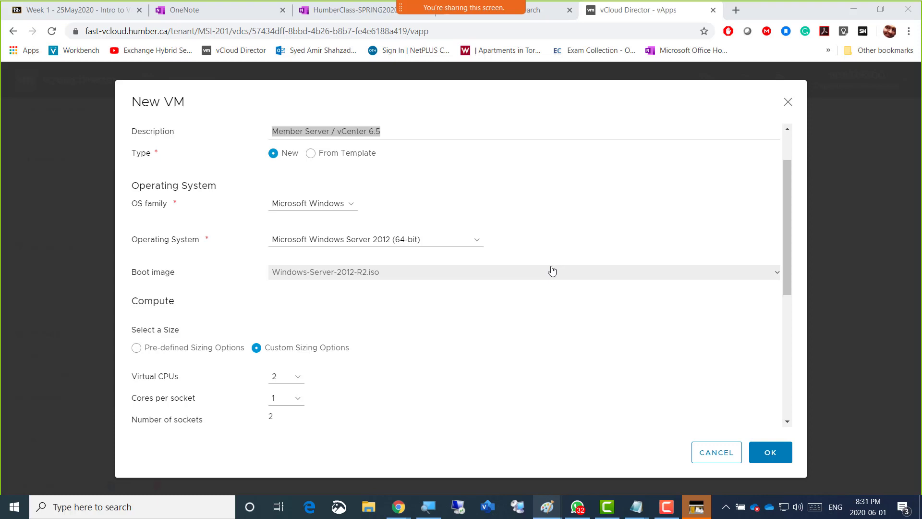
scroll(488, 291, down, 1)
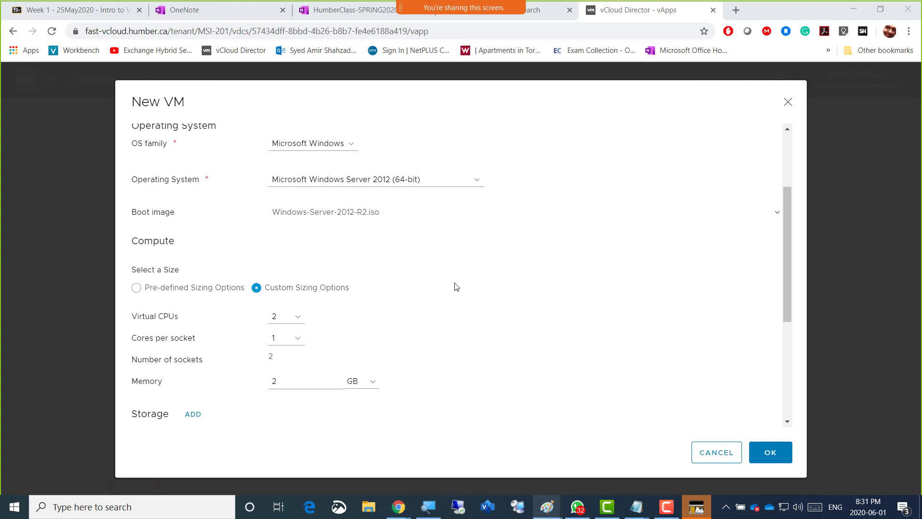
scroll(451, 286, down, 1)
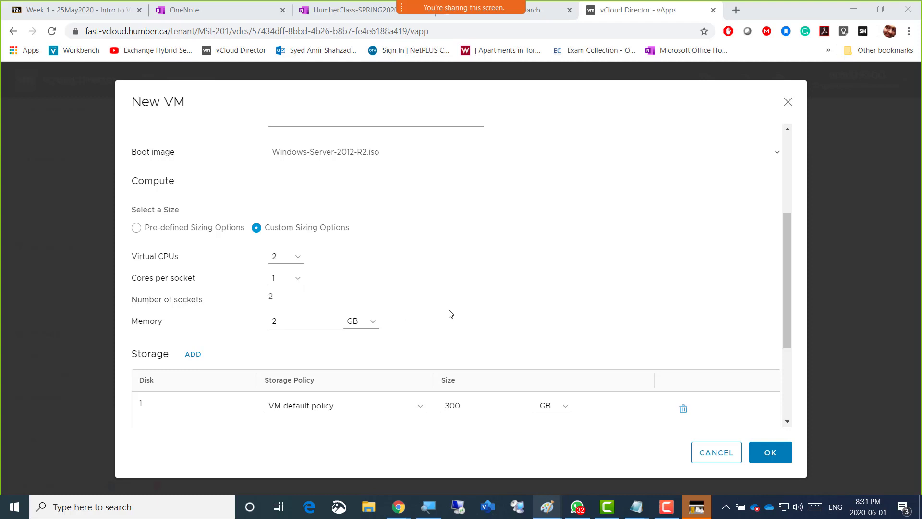
scroll(448, 312, down, 1)
scroll(448, 253, down, 1)
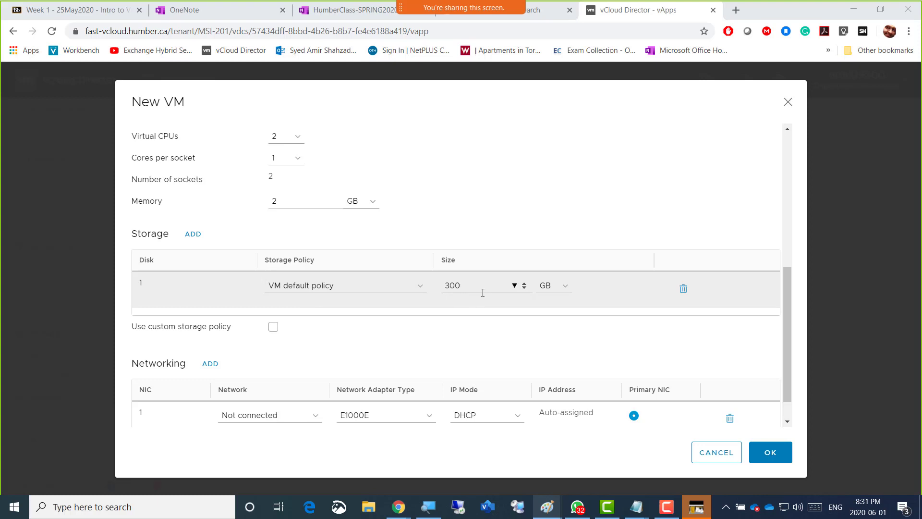
scroll(485, 314, down, 1)
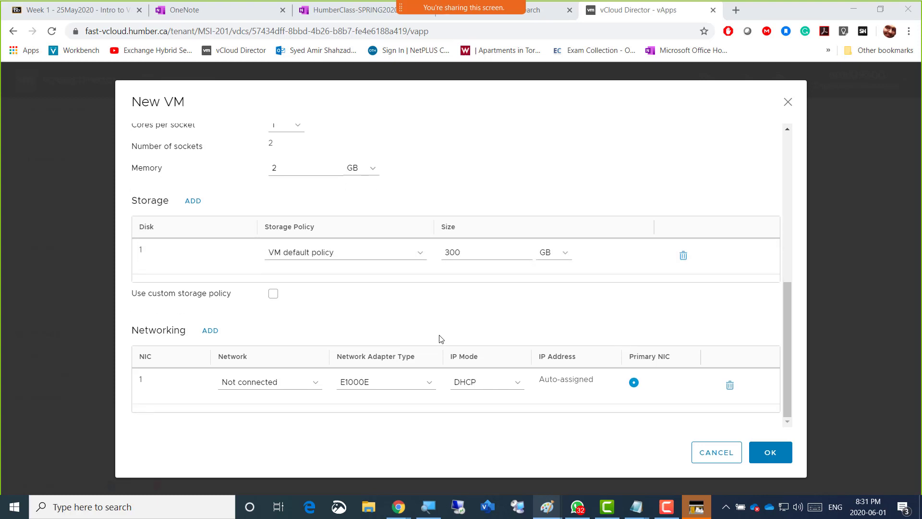
click(282, 386)
click(285, 404)
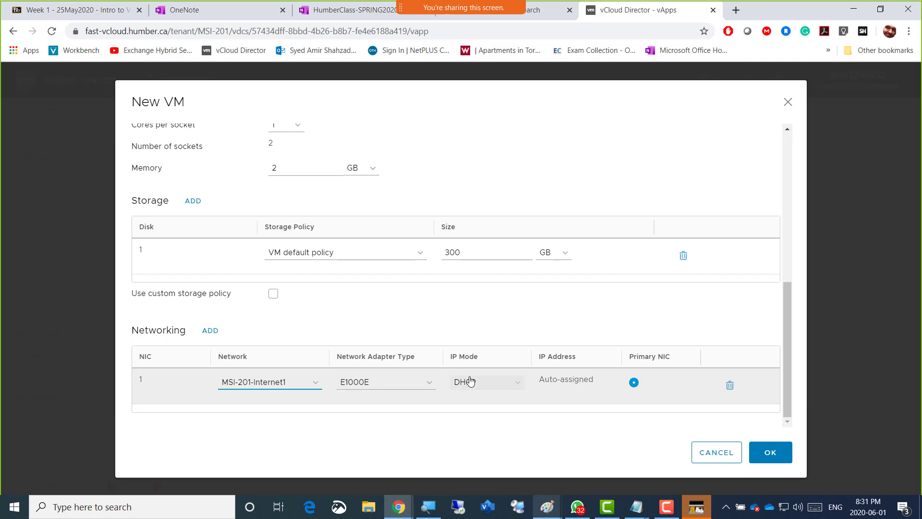
Set NIC 1's IP mode to IP Pool, then confirm the AmirServ02 VM and add it to Amir1-vApp
click(518, 387)
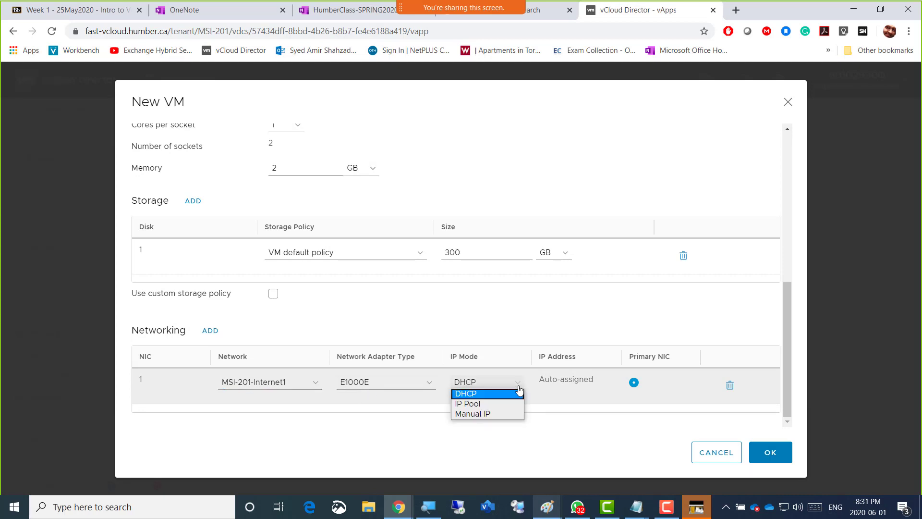
click(497, 404)
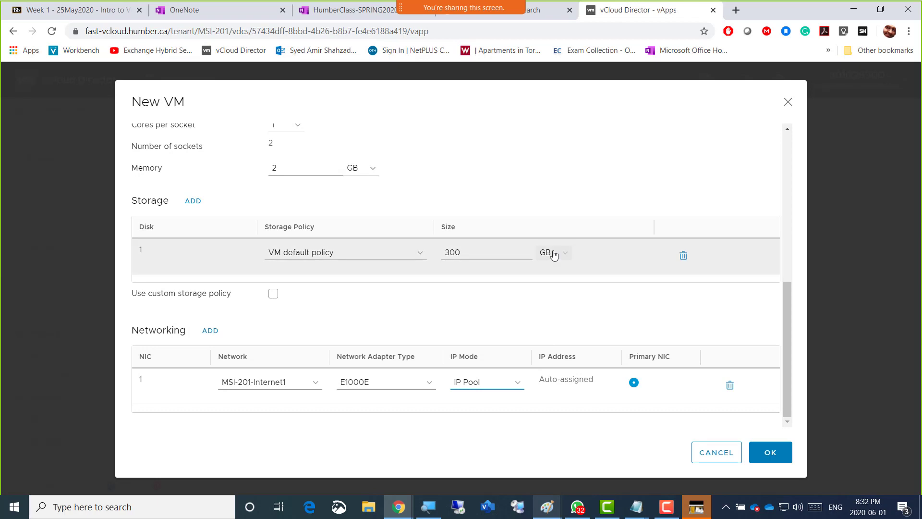
click(525, 173)
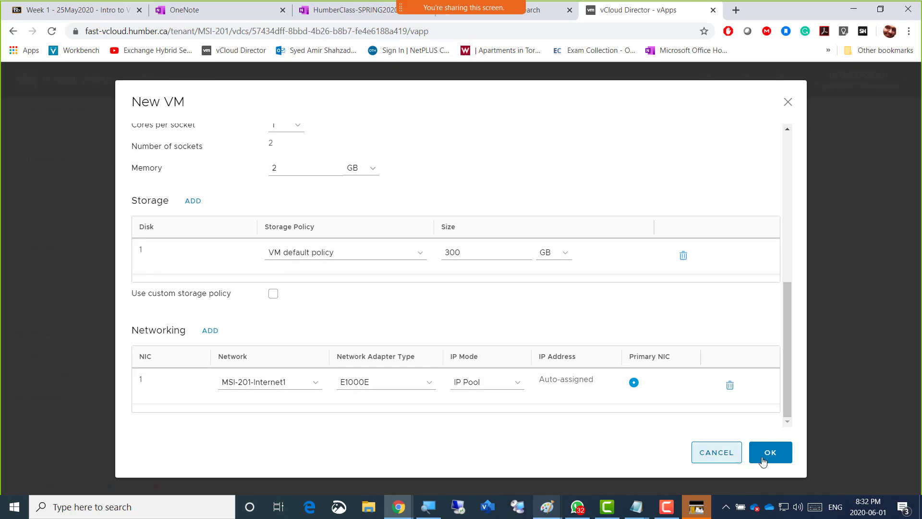
click(768, 456)
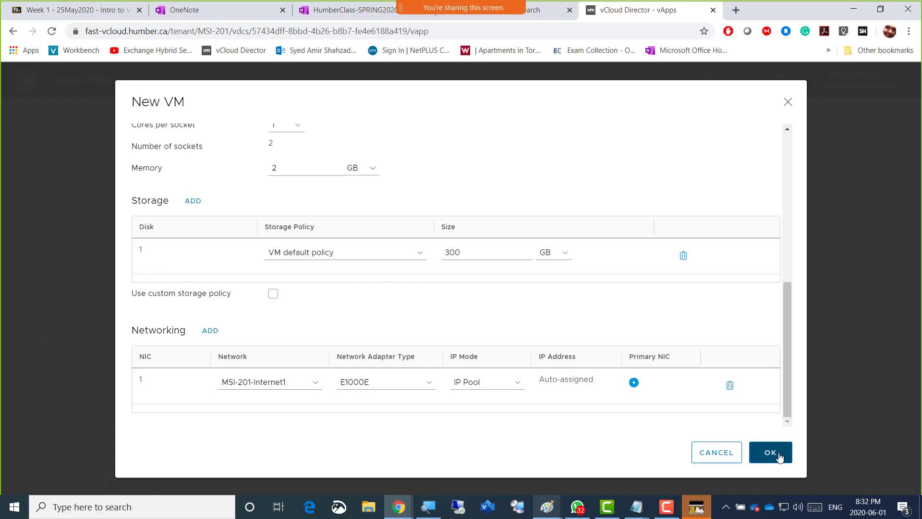
click(766, 457)
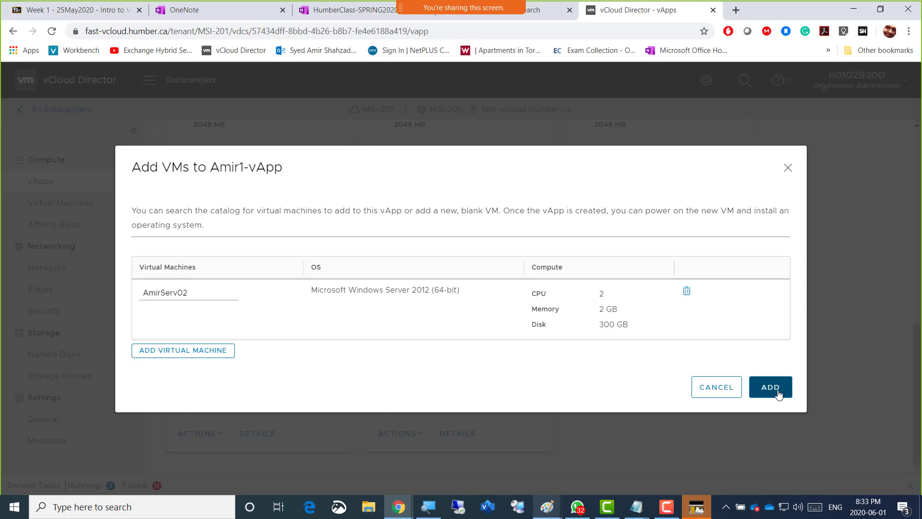
click(773, 389)
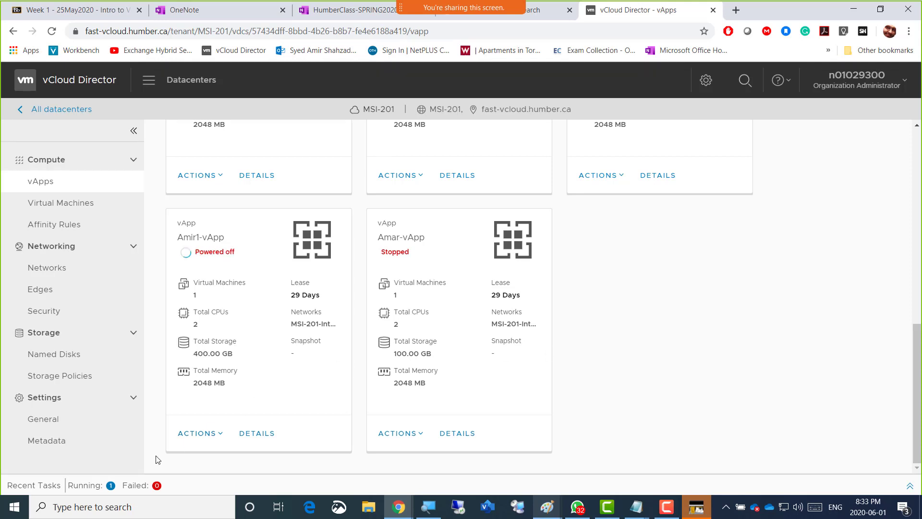
Review the status of the recent vApp recompose tasks, including those started by other initiators
click(98, 489)
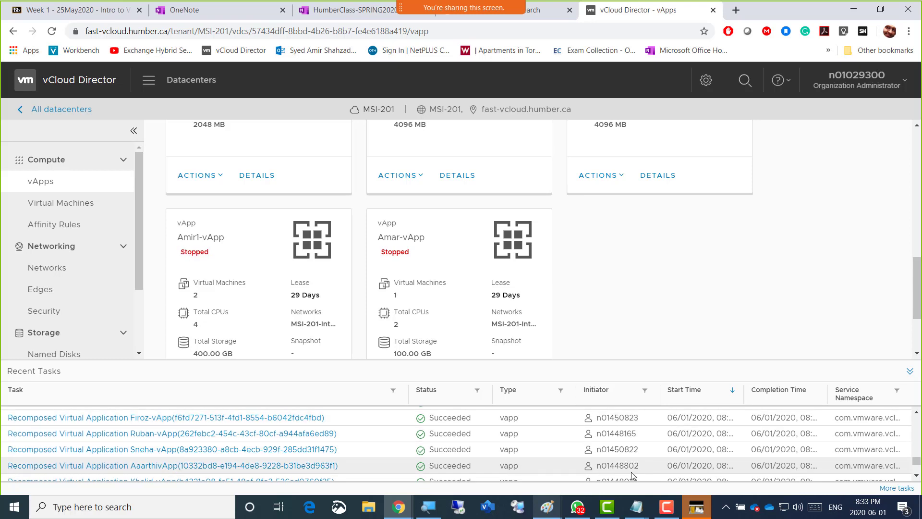
scroll(643, 468, down, 5)
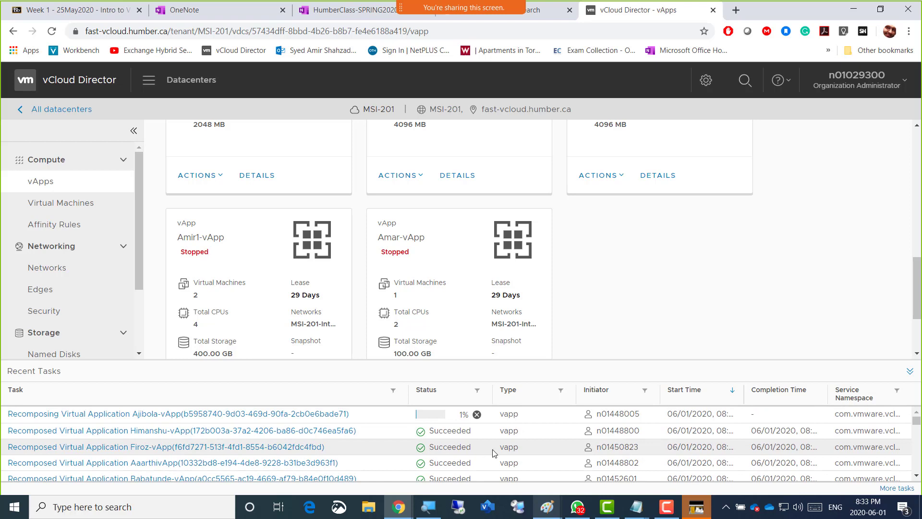
click(103, 377)
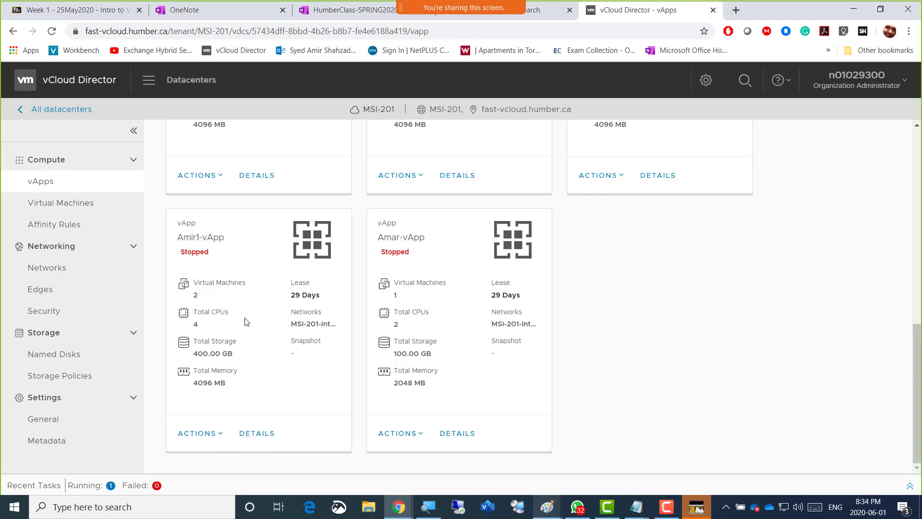
Start adding another VM to Amir1-vApp and check the AmirEsxi01 specifications in the Paint lab diagram
click(219, 436)
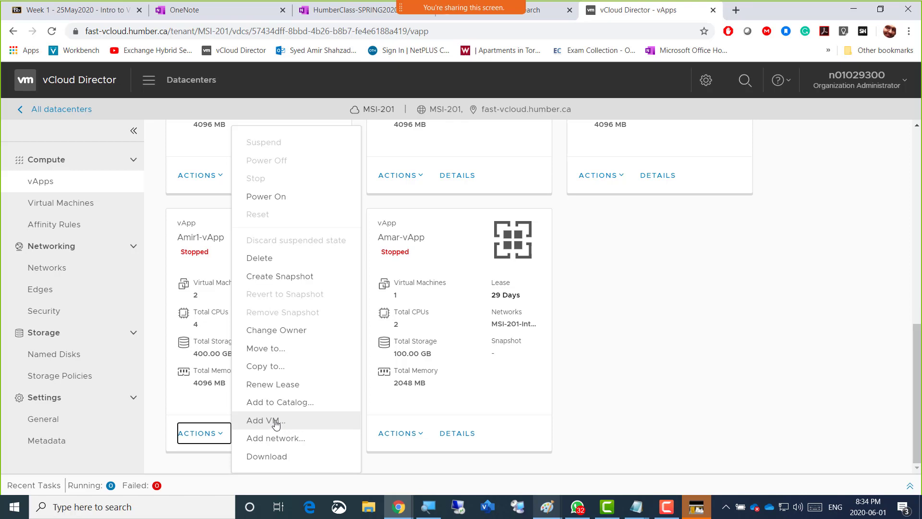
click(275, 422)
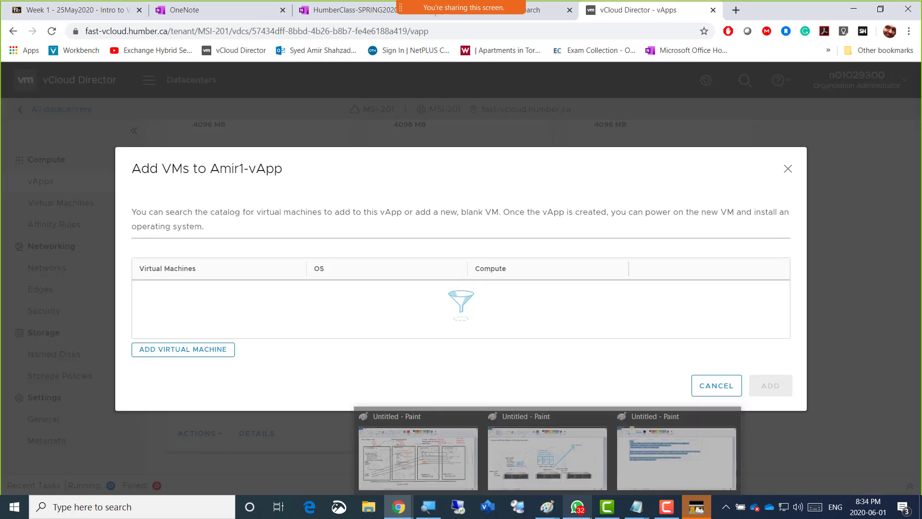
mouse_move(569, 513)
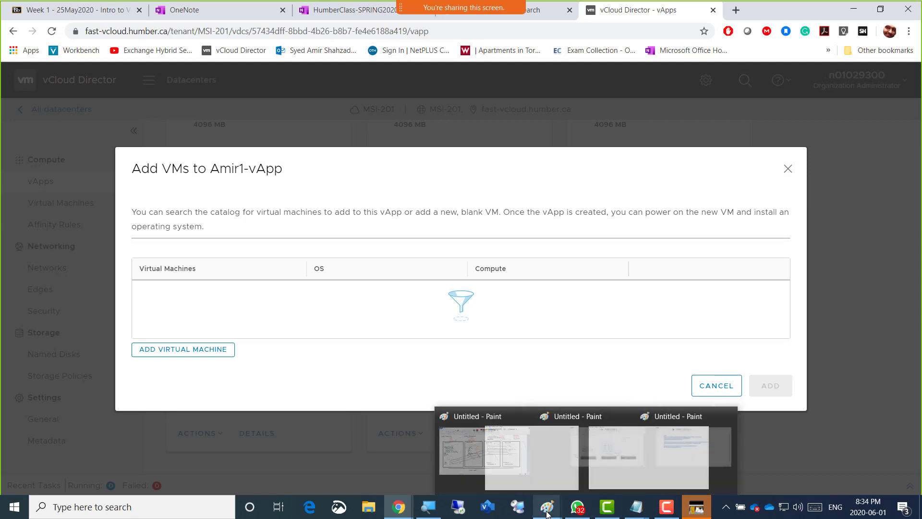
click(454, 454)
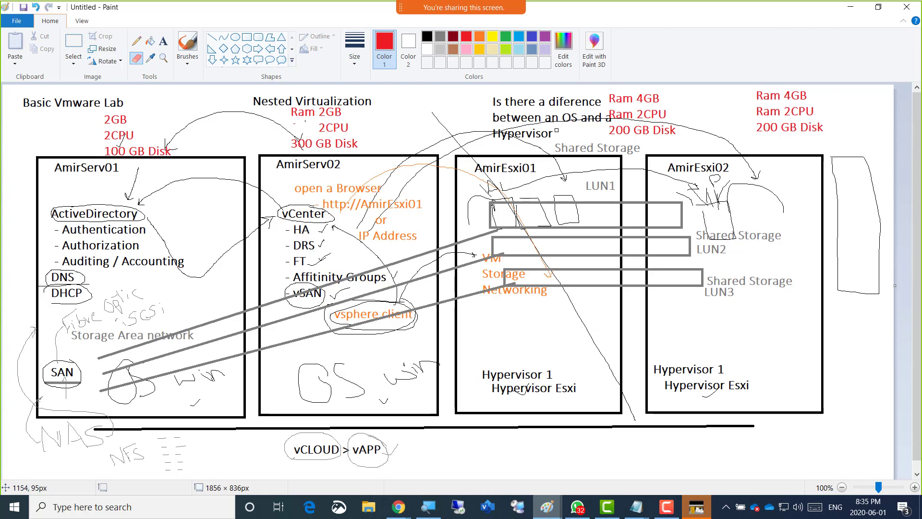
key(alt+Tab)
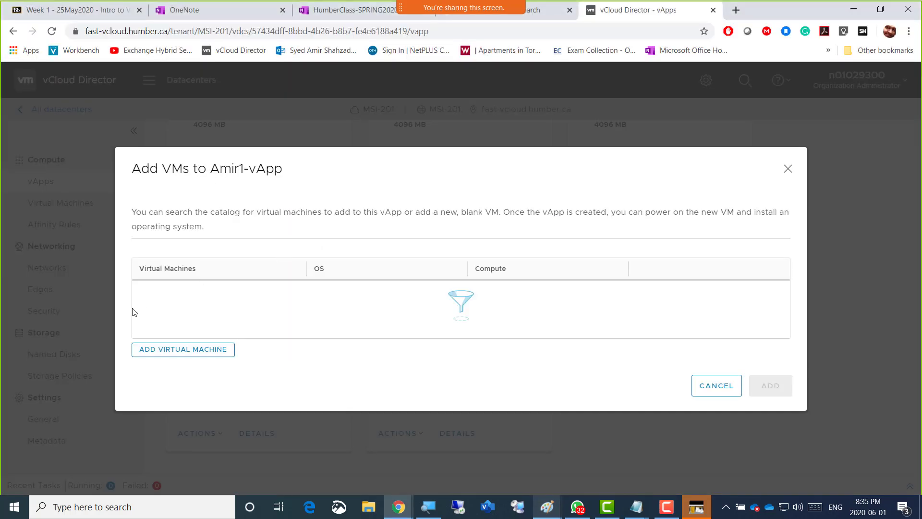
Begin a new virtual machine named AmirEsxi01 with the description "Hypervisor 1"
click(179, 355)
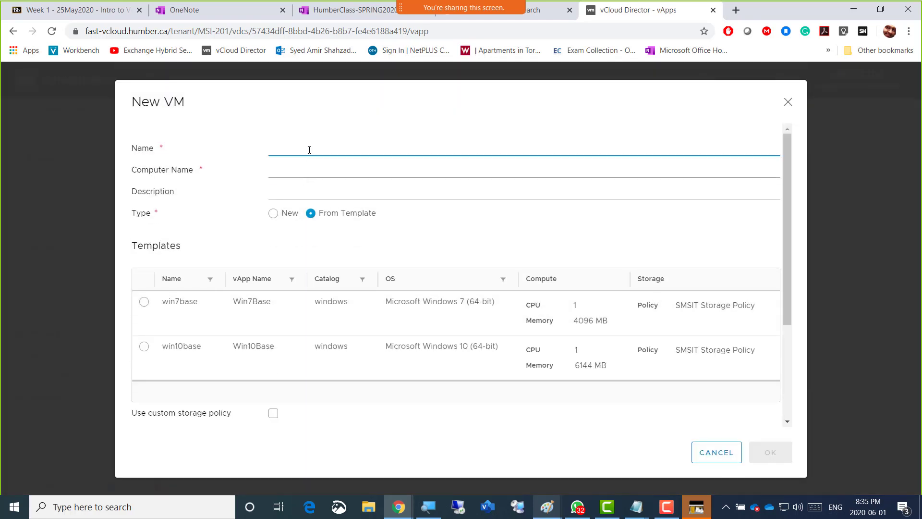
text(AmirEsxi01)
click(310, 189)
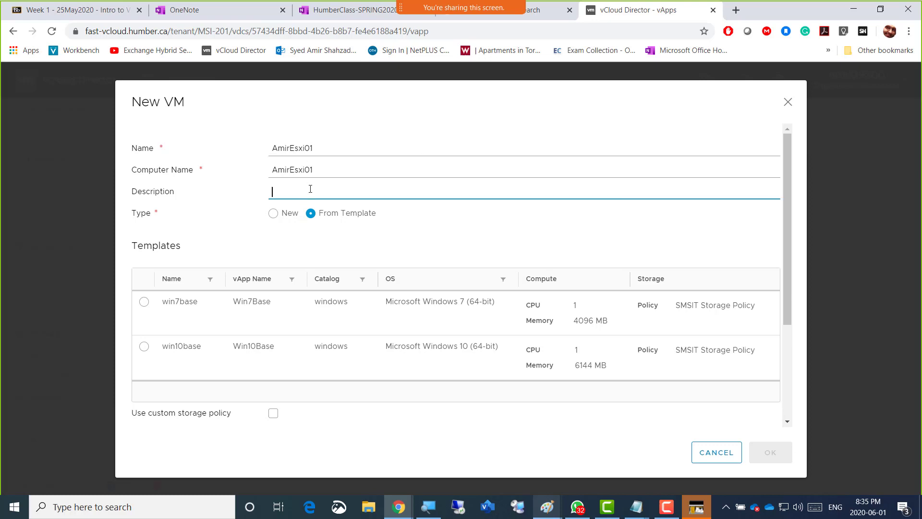
text(Hypervisor)
text(1)
Set the VM type to New, with OS family Linux and operating system VMware Photon OS (64-bit)
click(273, 213)
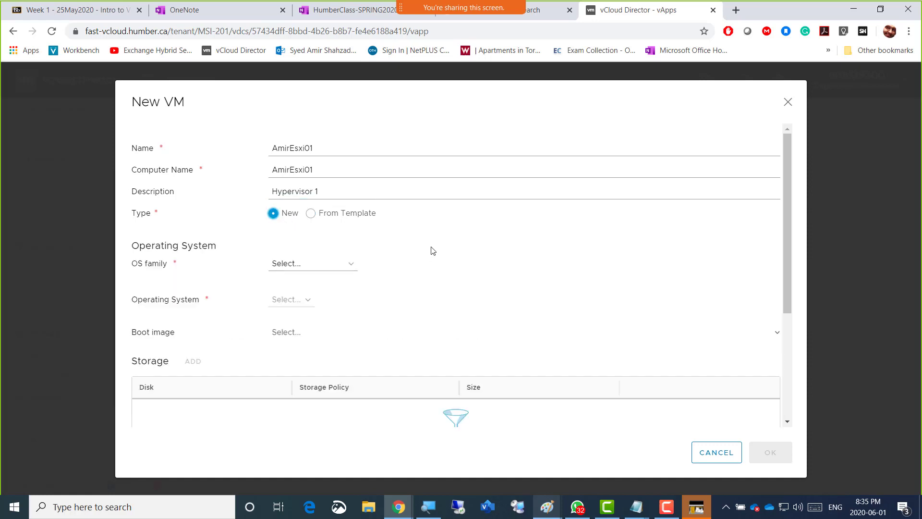
scroll(432, 250, down, 2)
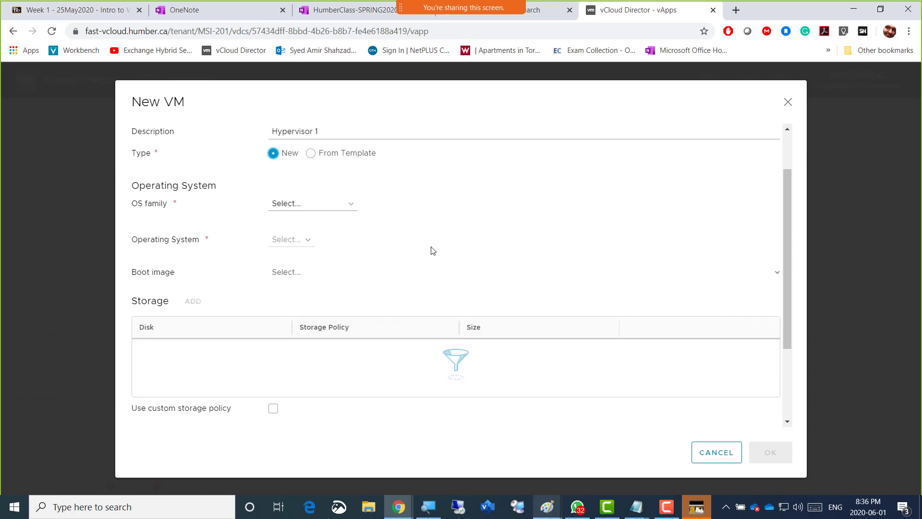
scroll(430, 251, up, 2)
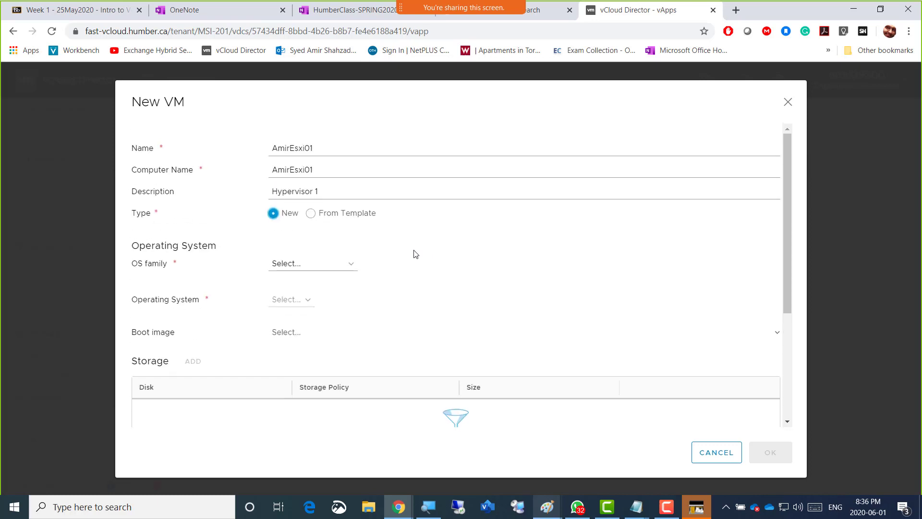
click(351, 268)
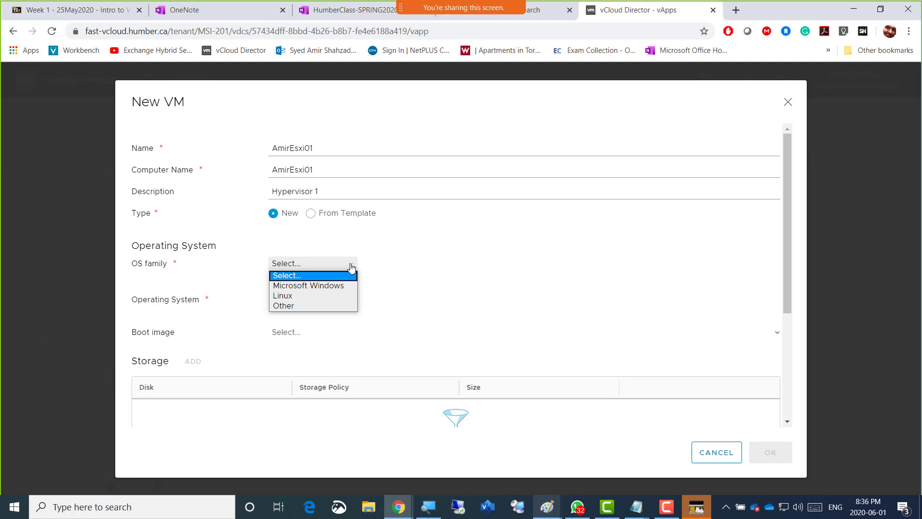
click(335, 297)
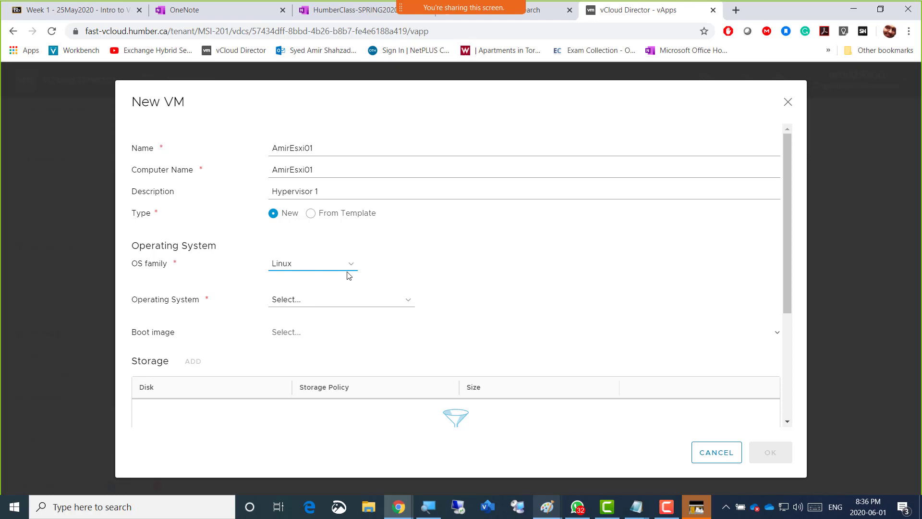
click(408, 306)
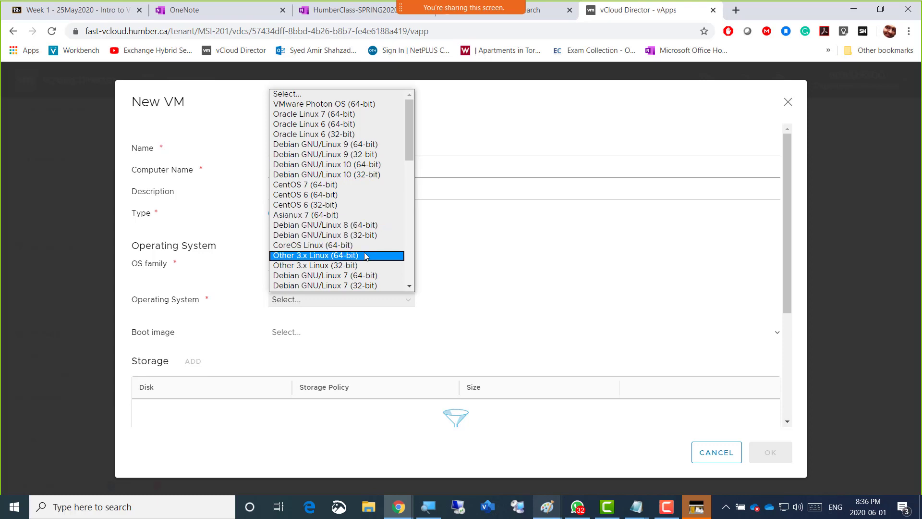
scroll(366, 256, down, 3)
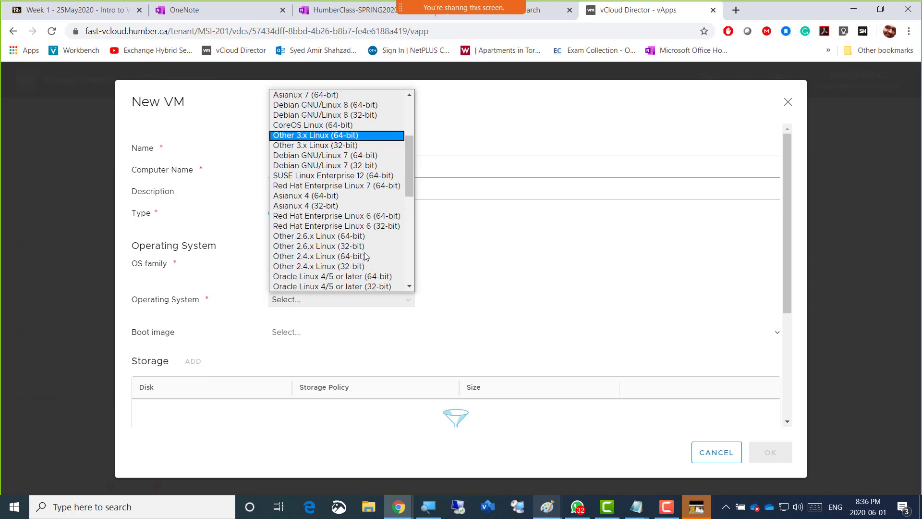
scroll(366, 256, down, 5)
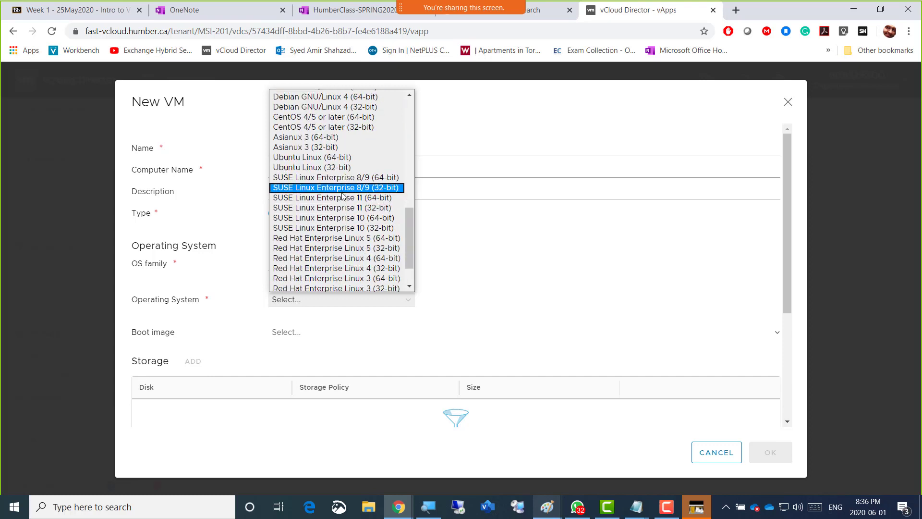
scroll(344, 203, down, 1)
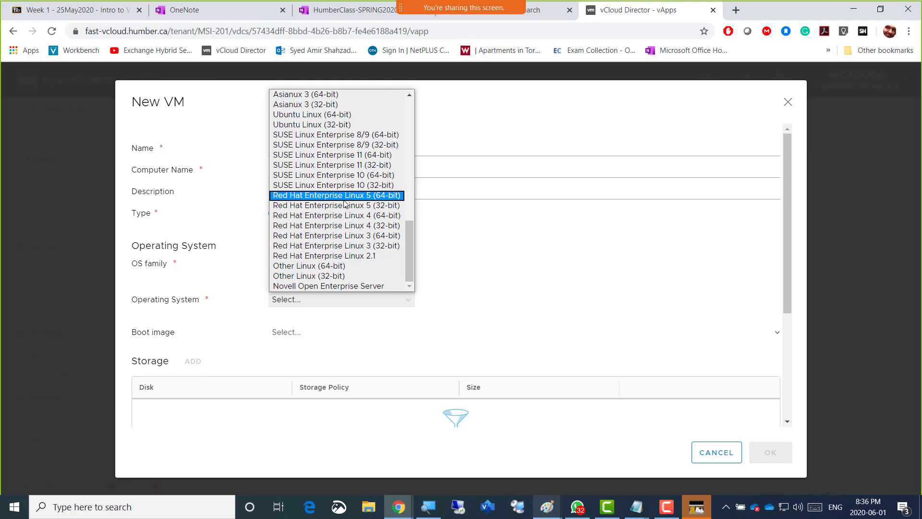
scroll(343, 204, up, 10)
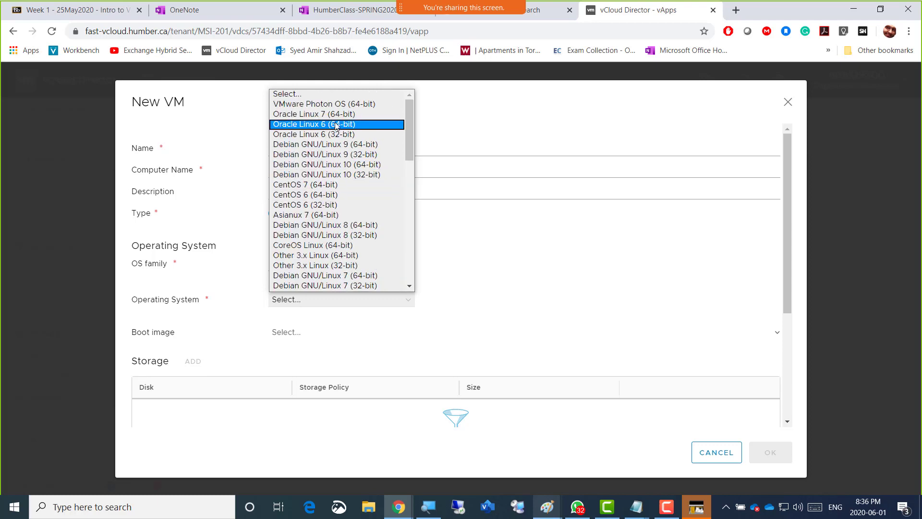
click(359, 106)
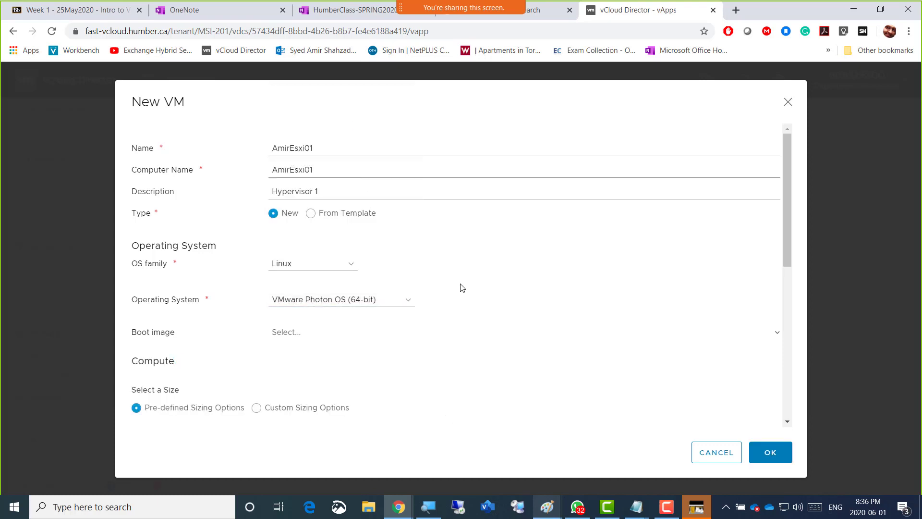
Choose ESXi-6-5.iso from the MSI-201 catalog as the VM's boot image
scroll(450, 287, down, 1)
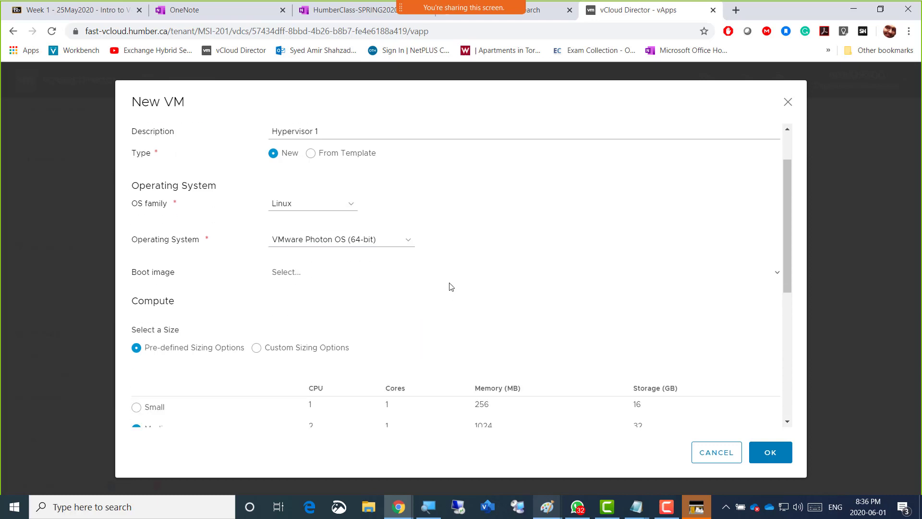
click(326, 278)
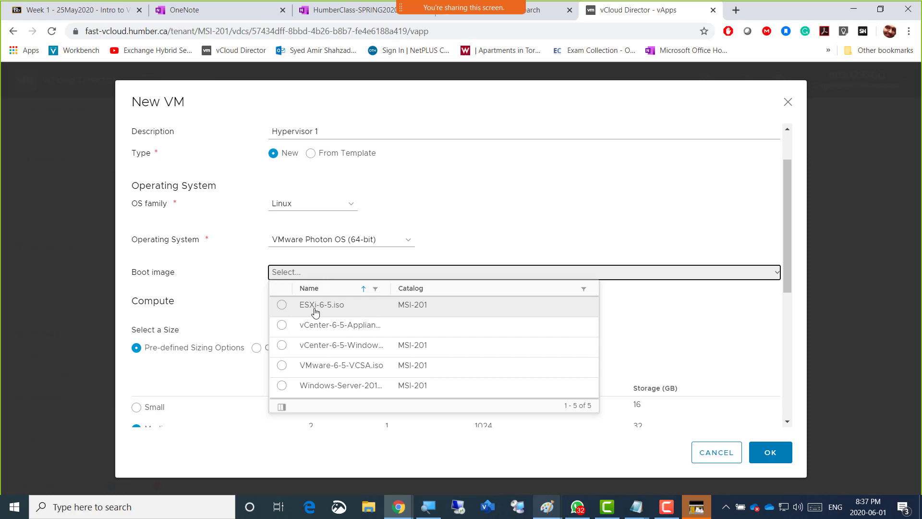
click(282, 306)
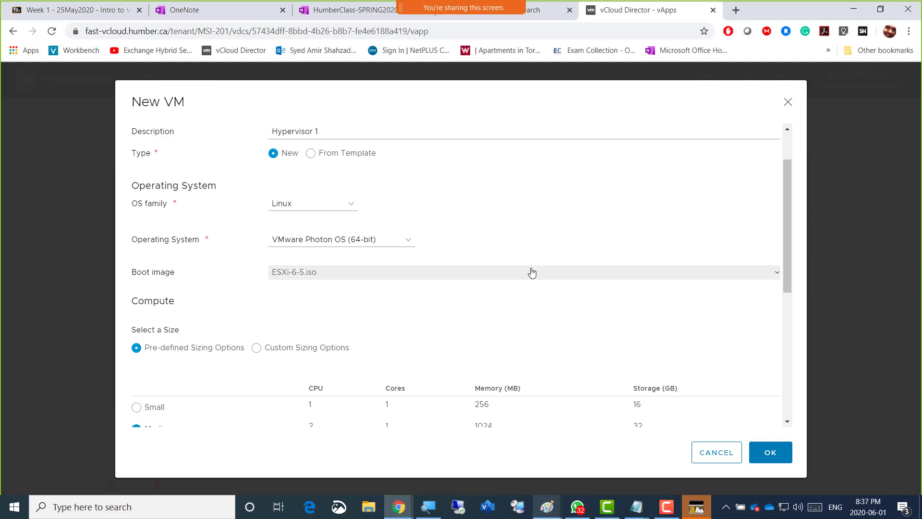
Switch the VM's compute size to custom sizing options and set its memory to 4 GB
scroll(532, 273, down, 1)
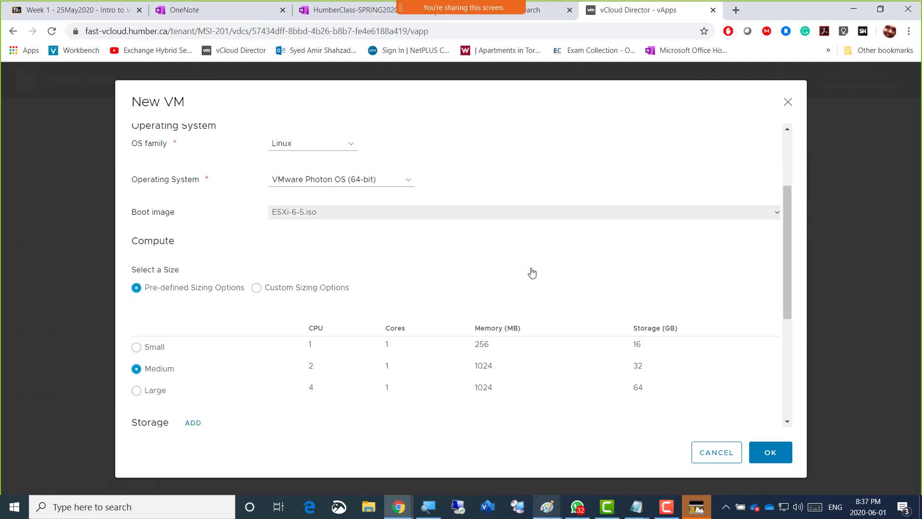
scroll(532, 273, down, 1)
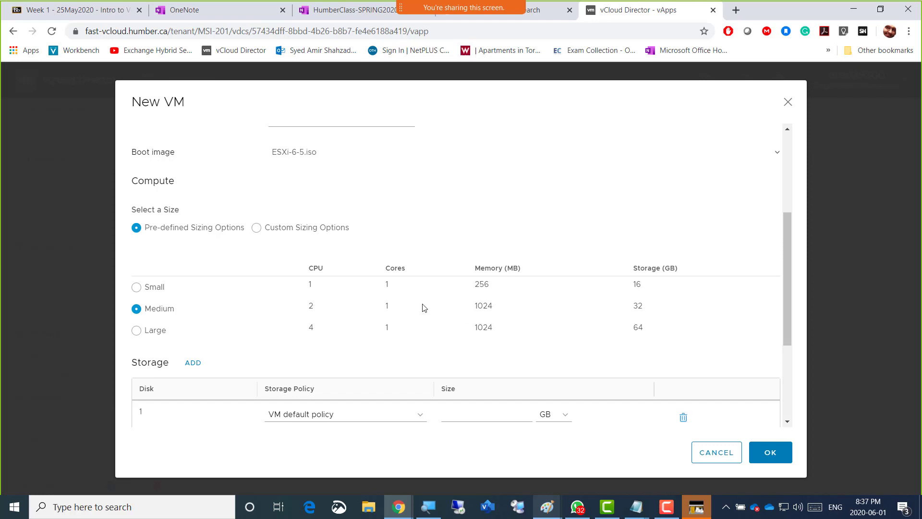
click(257, 227)
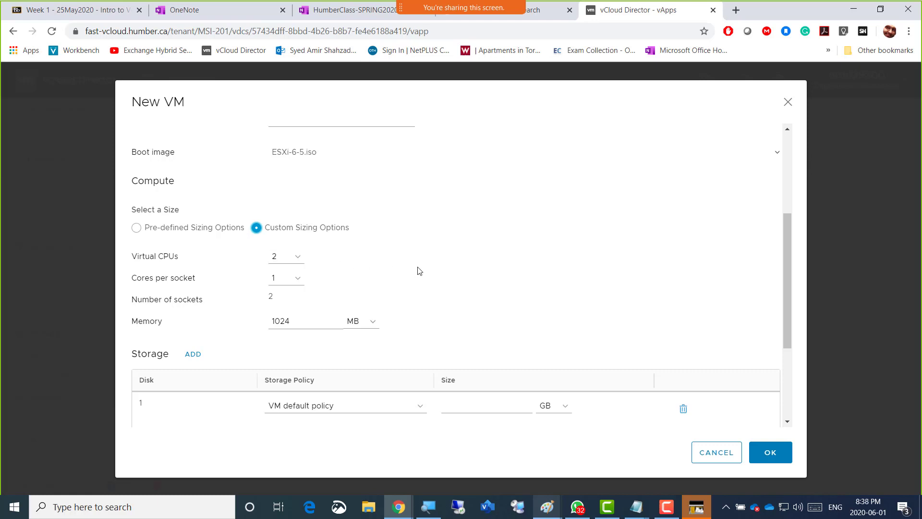
scroll(419, 270, down, 1)
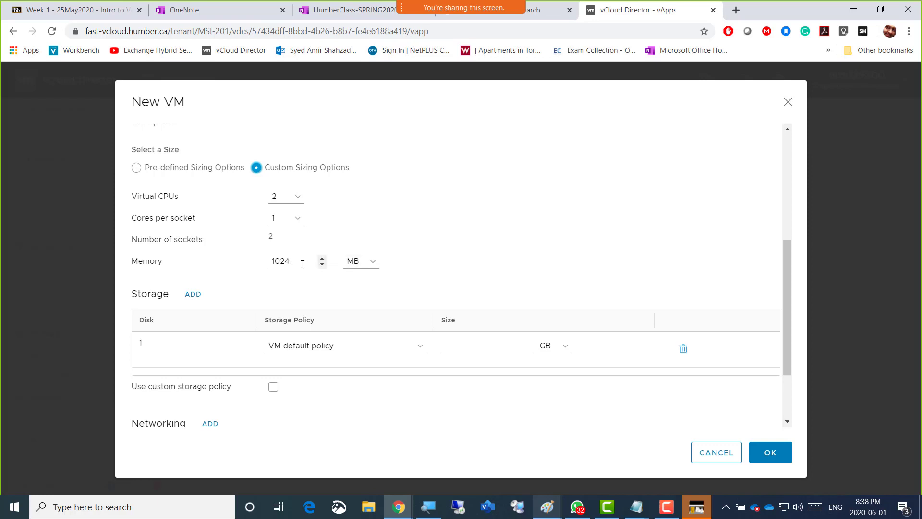
click(373, 269)
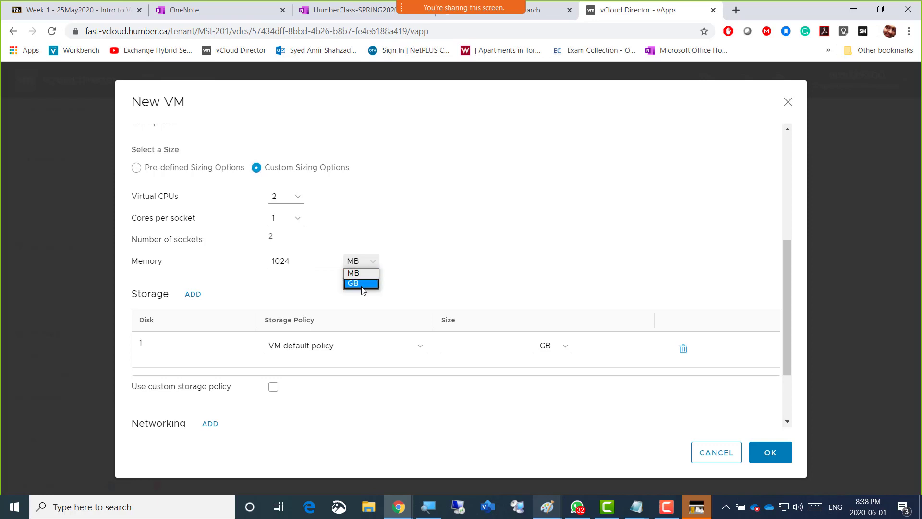
click(362, 284)
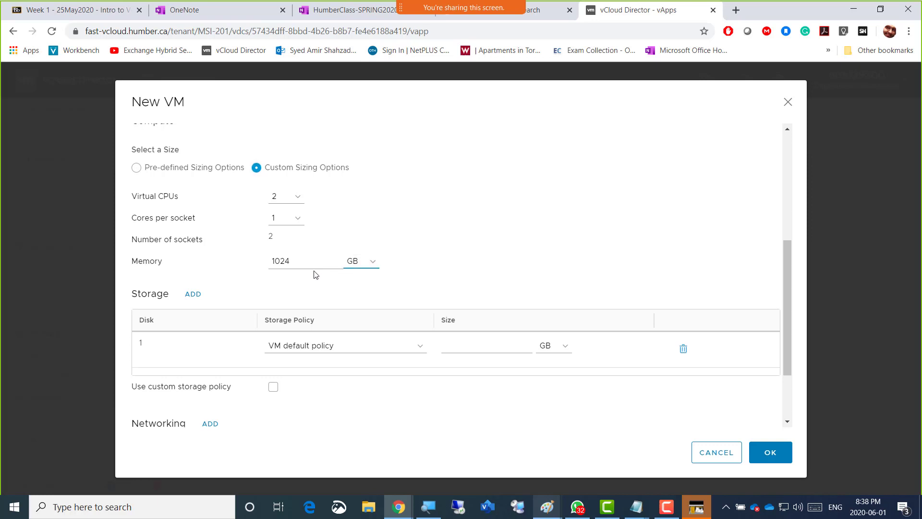
click(300, 261)
drag(300, 261, 270, 260)
text(4)
click(429, 259)
Check the disk specification for AmirEsxi01 in the Paint lab diagram and set disk 1's size to 200 GB in the New VM form
scroll(428, 258, down, 1)
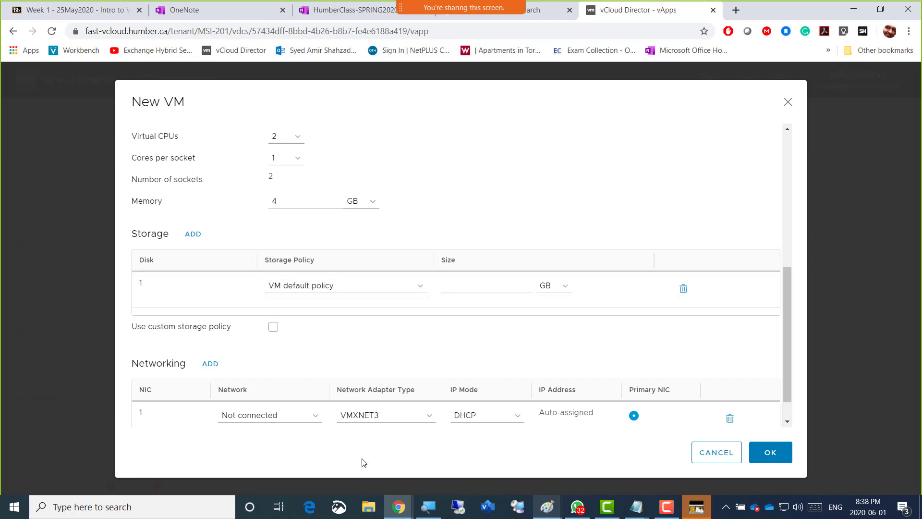
mouse_move(413, 512)
mouse_move(547, 507)
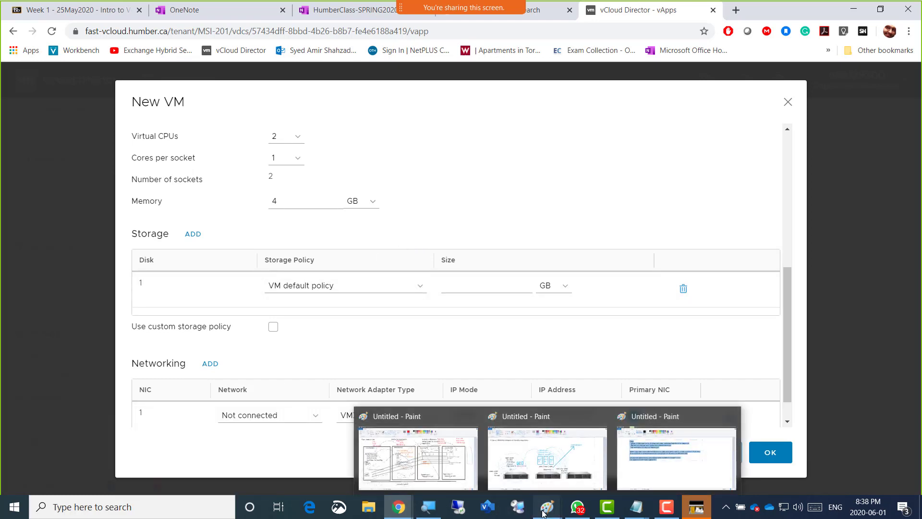
click(423, 458)
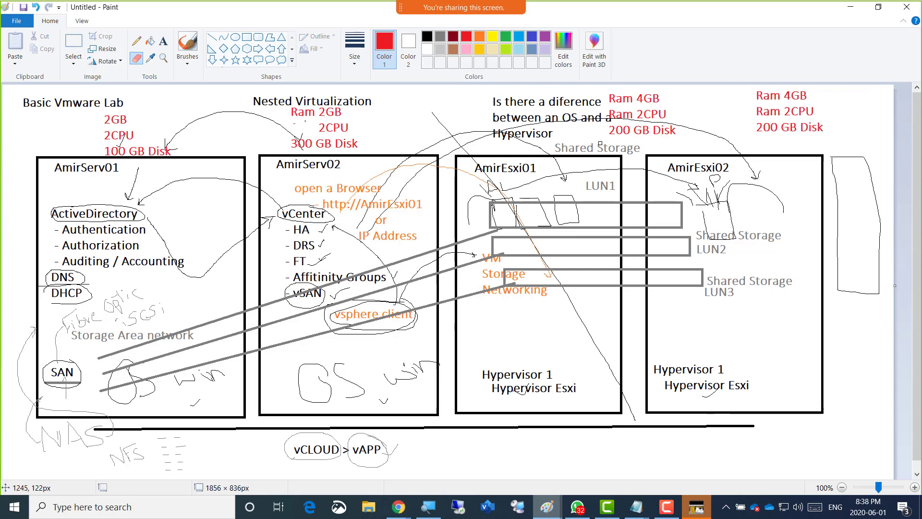
key(alt+Tab)
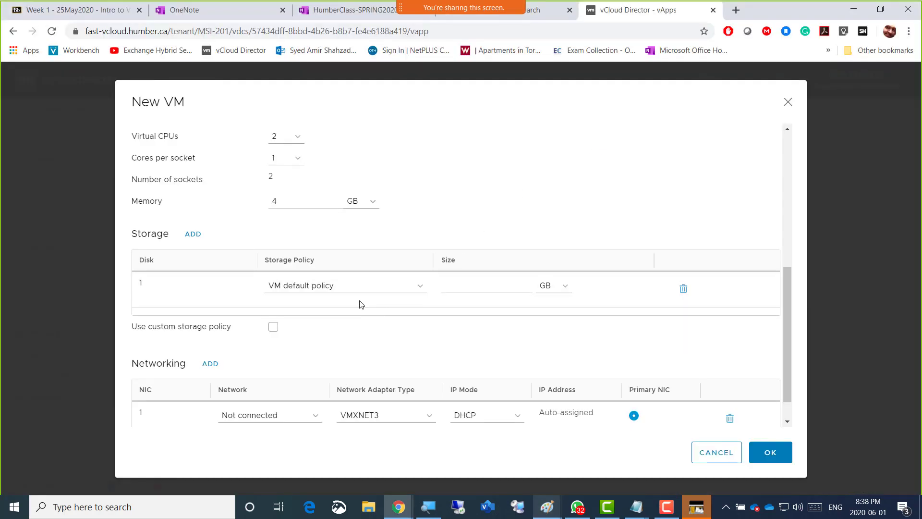
click(494, 283)
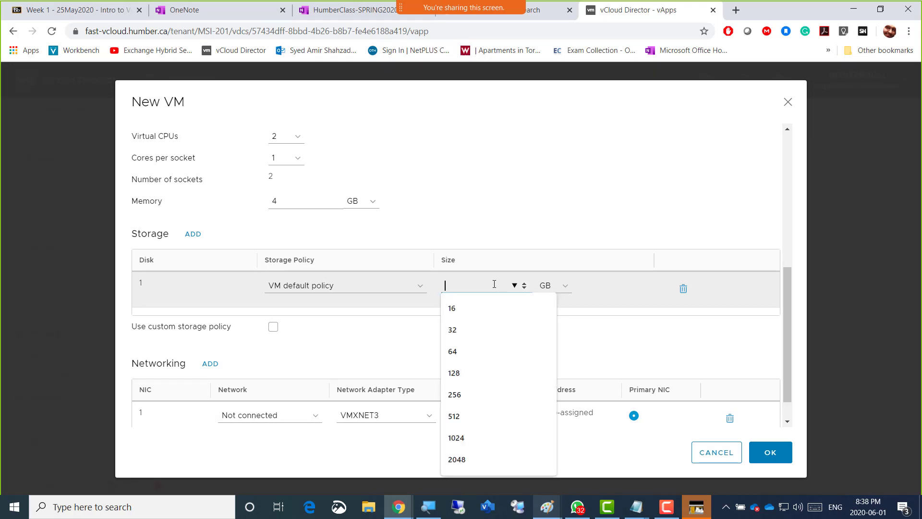
text(200)
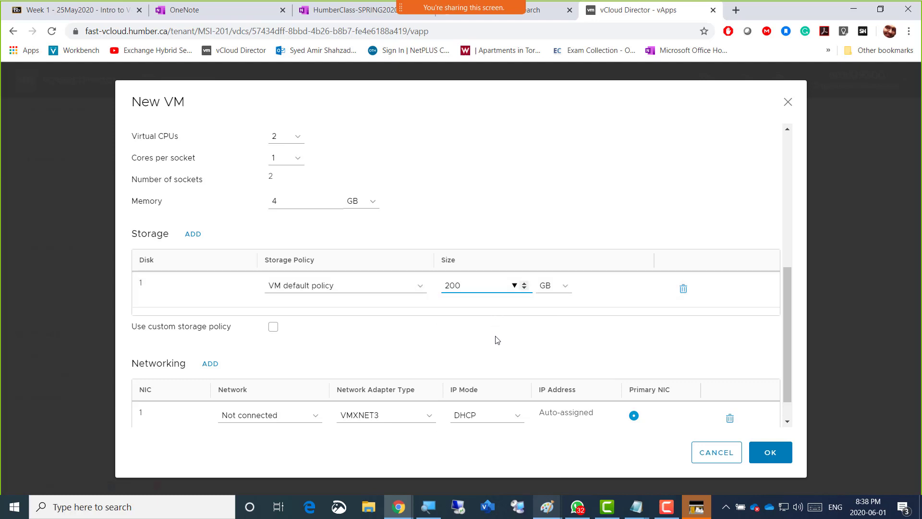
Connect NIC 1 to the MSI-201-Internet1 network with the IP mode set to IP Pool
scroll(504, 309, down, 1)
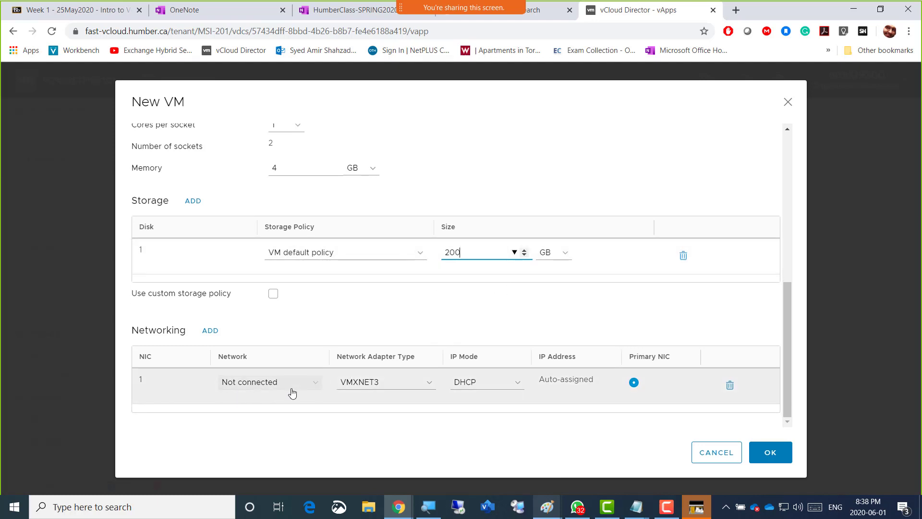
click(308, 393)
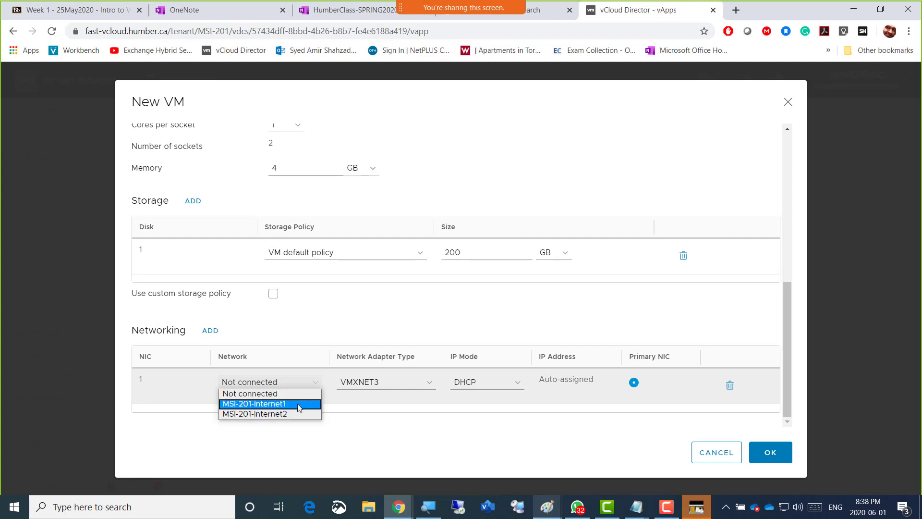
click(298, 404)
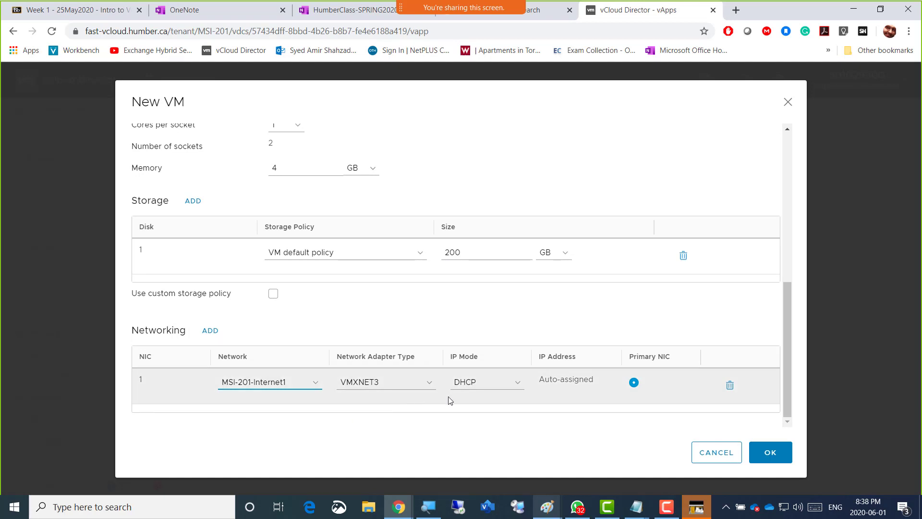
click(514, 383)
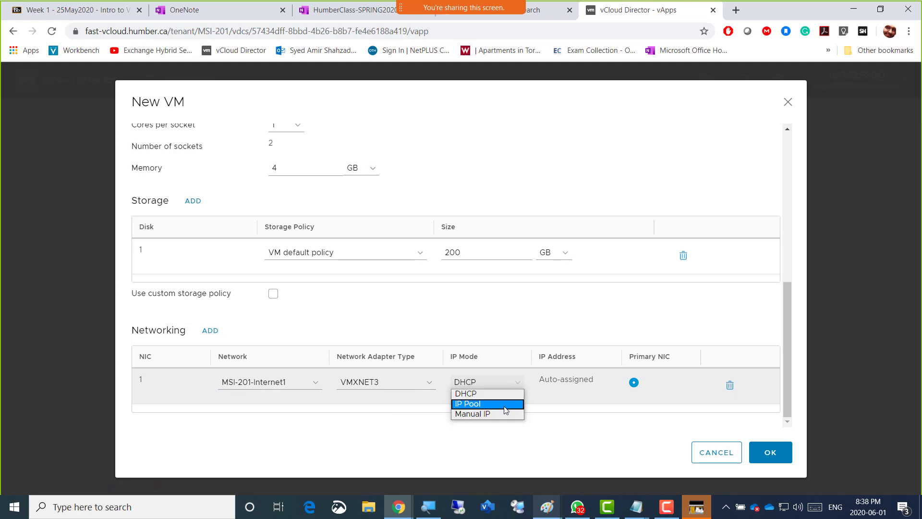
click(506, 404)
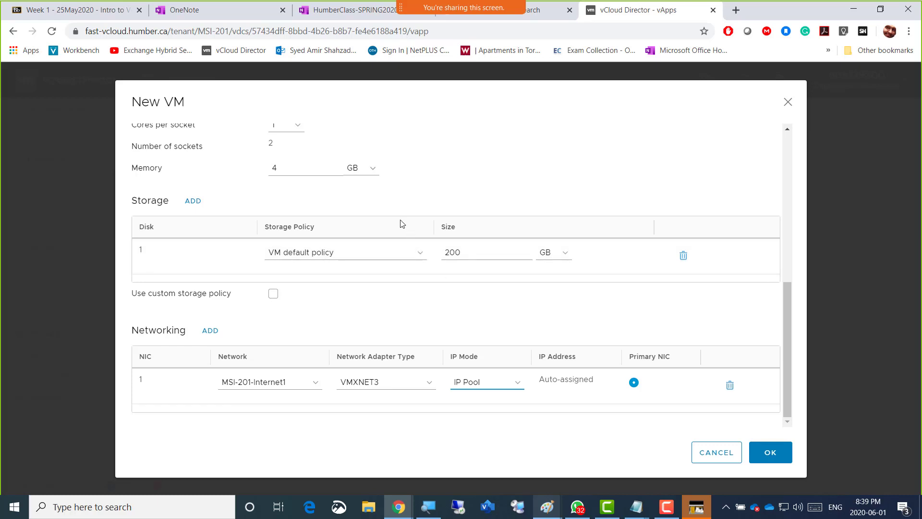
click(594, 183)
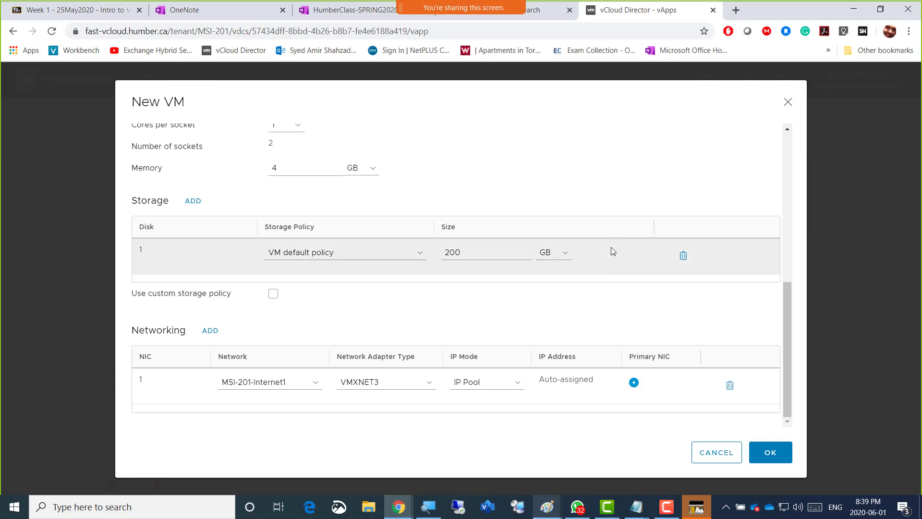
Review the new VM's settings from the name down to networking, and set NIC 1's network adapter type to E1000E
scroll(614, 184, up, 7)
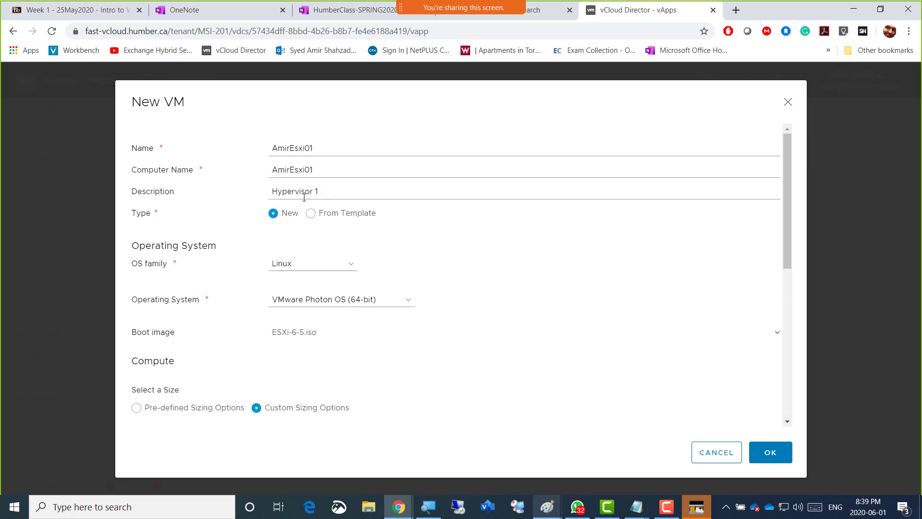
scroll(522, 368, down, 1)
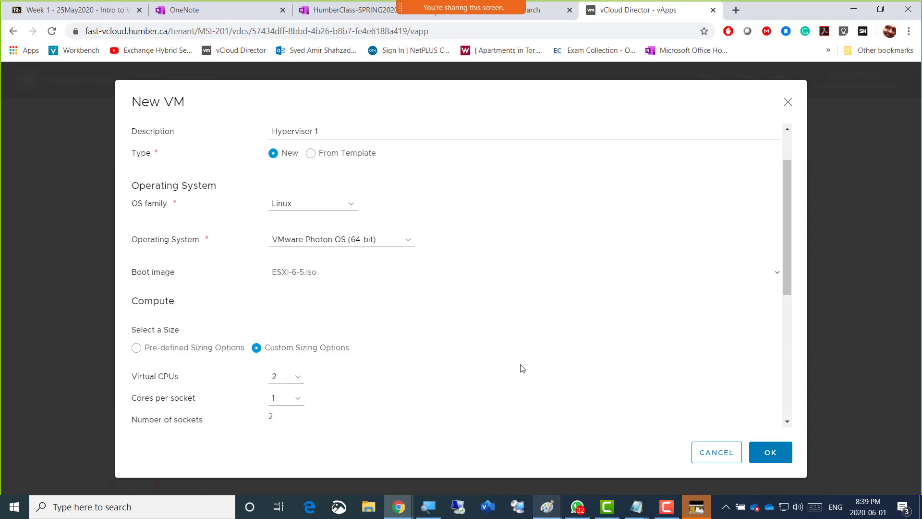
scroll(522, 369, down, 2)
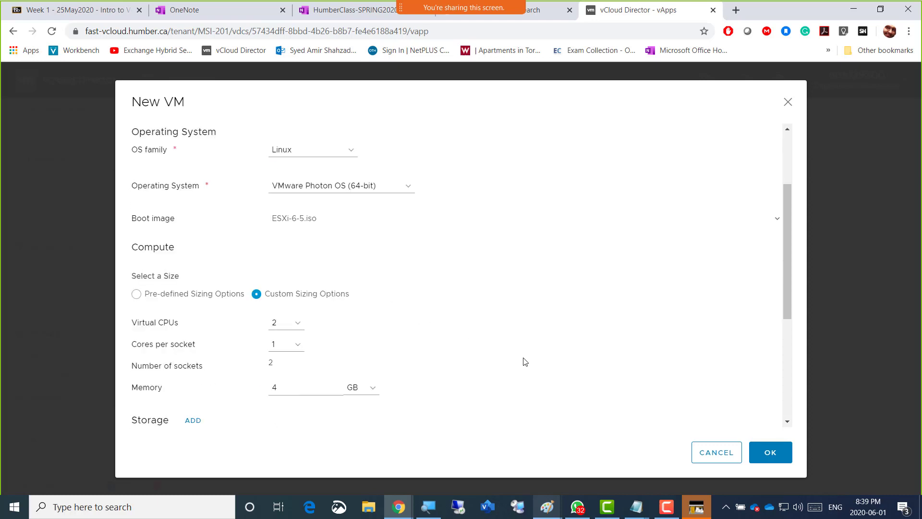
scroll(524, 361, down, 1)
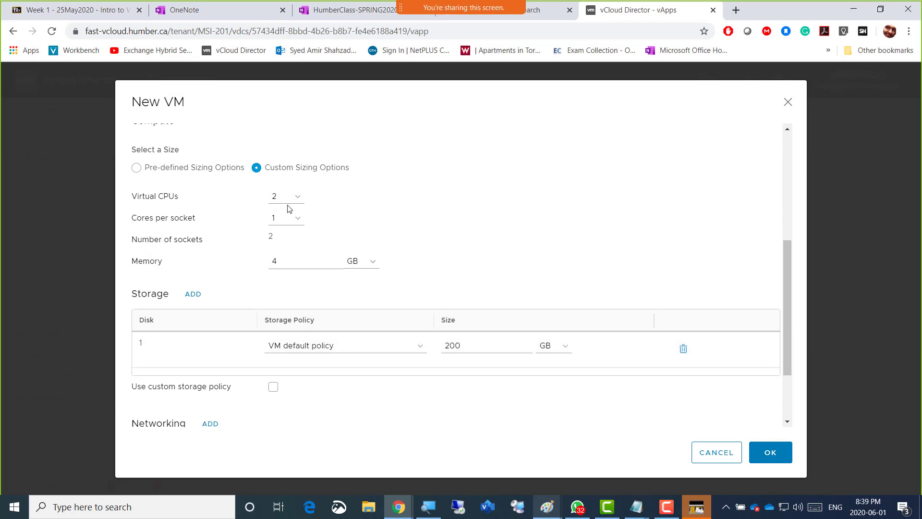
scroll(468, 274, down, 2)
scroll(451, 264, down, 1)
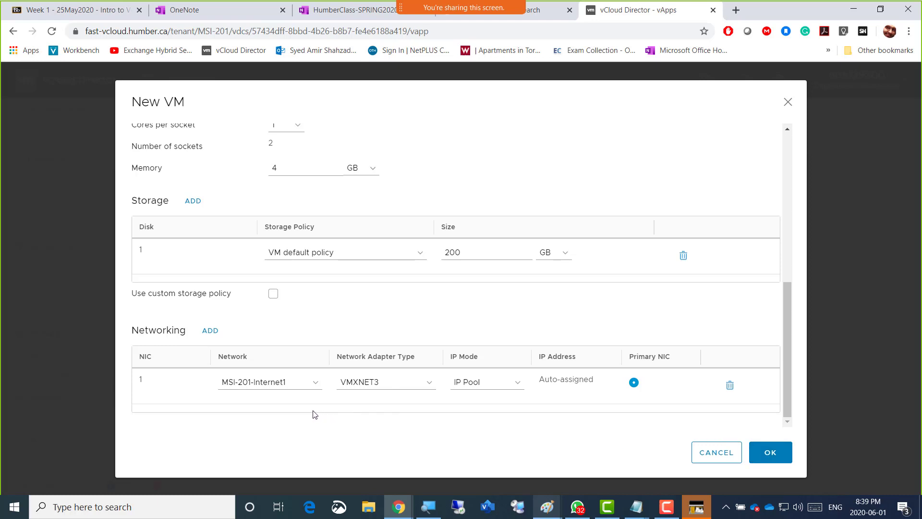
click(432, 389)
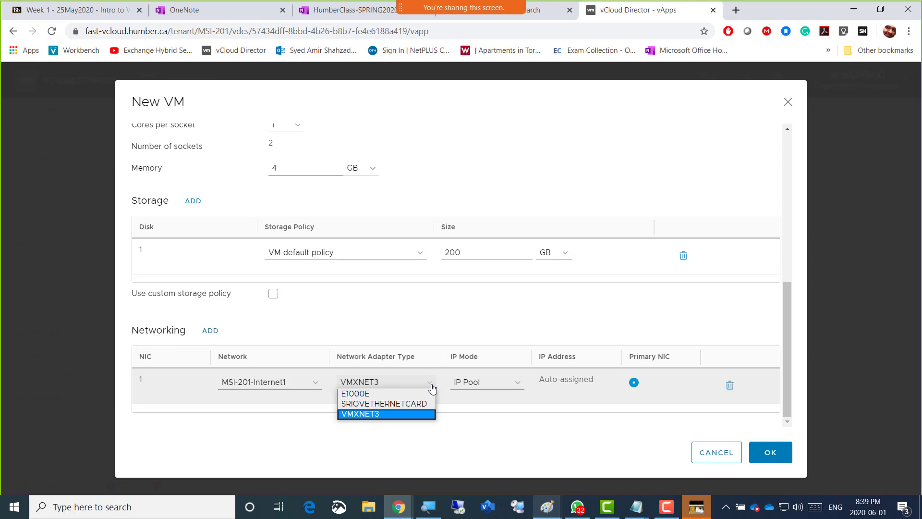
click(407, 392)
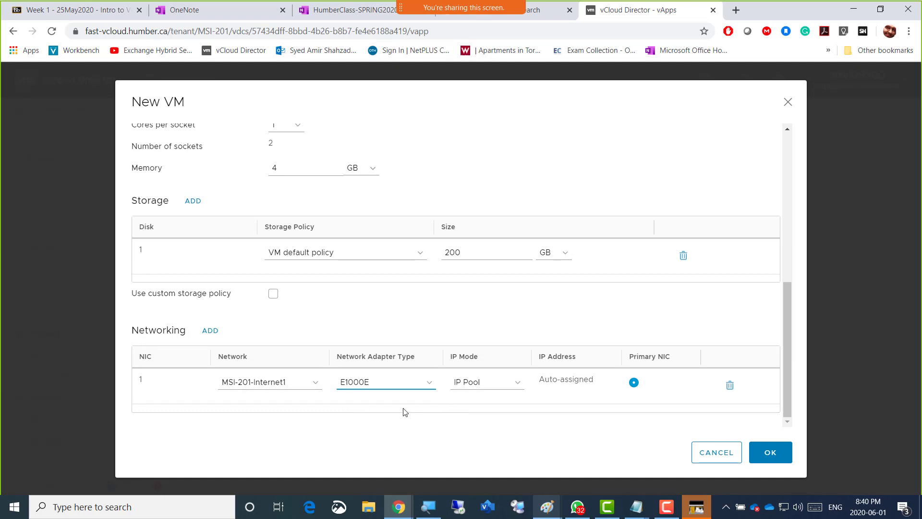
Confirm the AmirEsxi01 configuration, check its summary and add the VM to Amir1-vApp
click(769, 458)
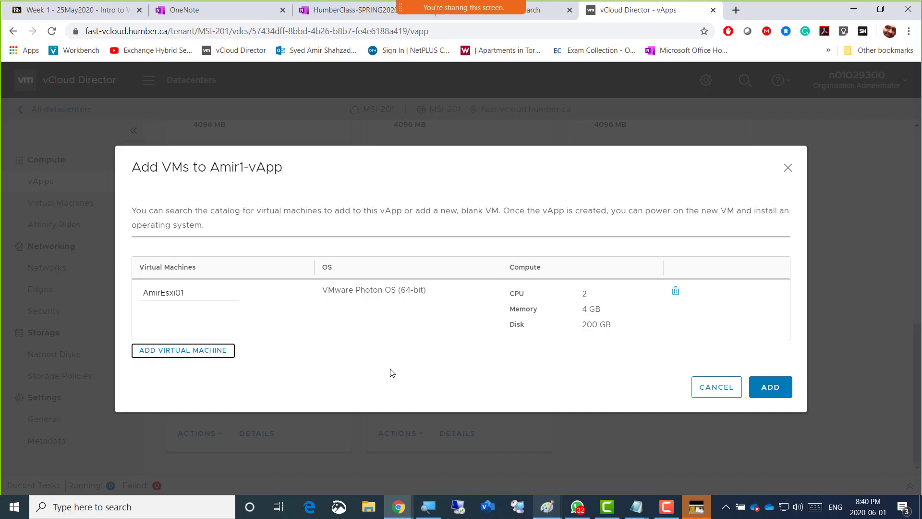
click(445, 307)
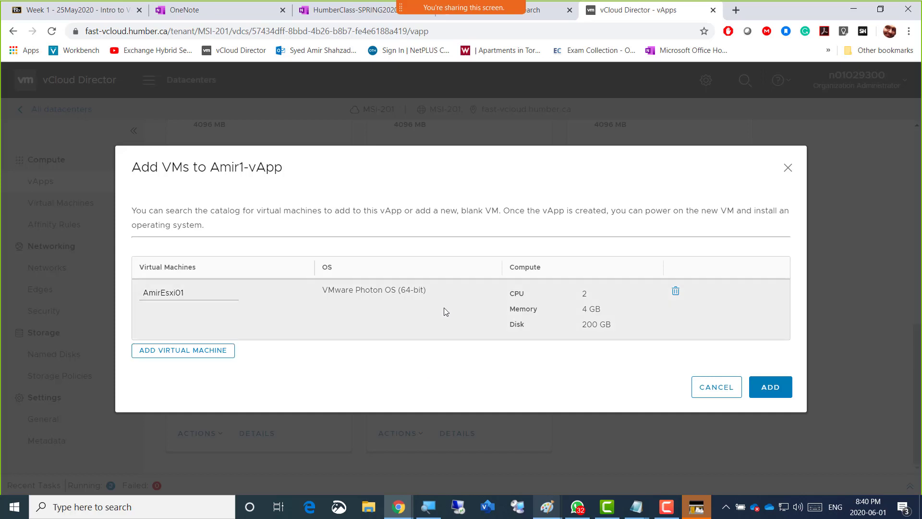
double_click(244, 294)
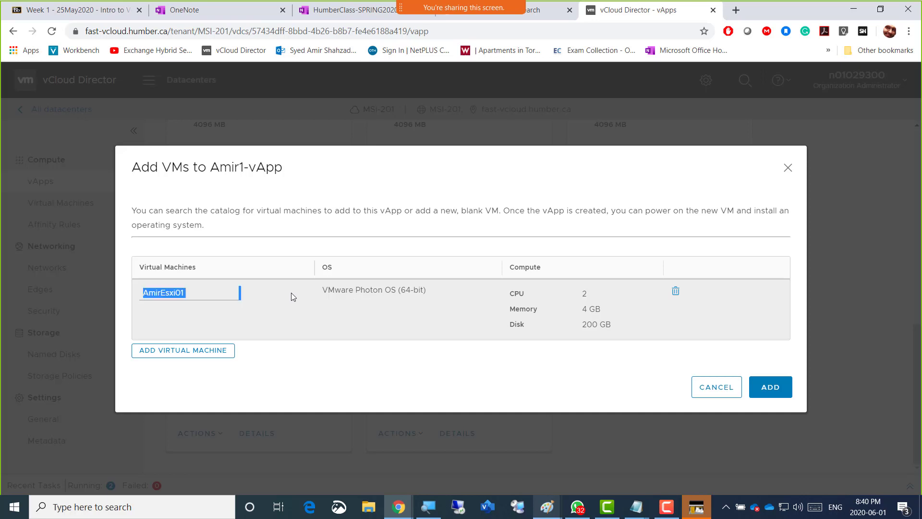
click(555, 309)
click(539, 309)
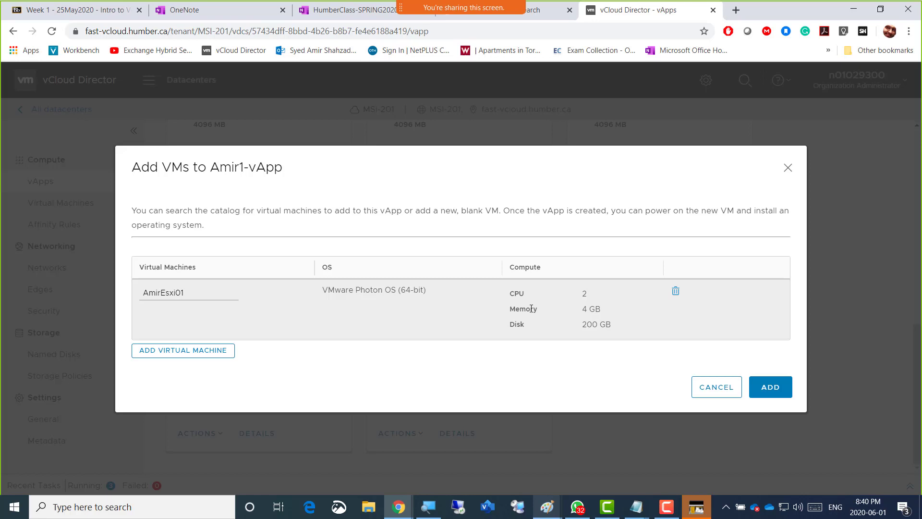
click(777, 393)
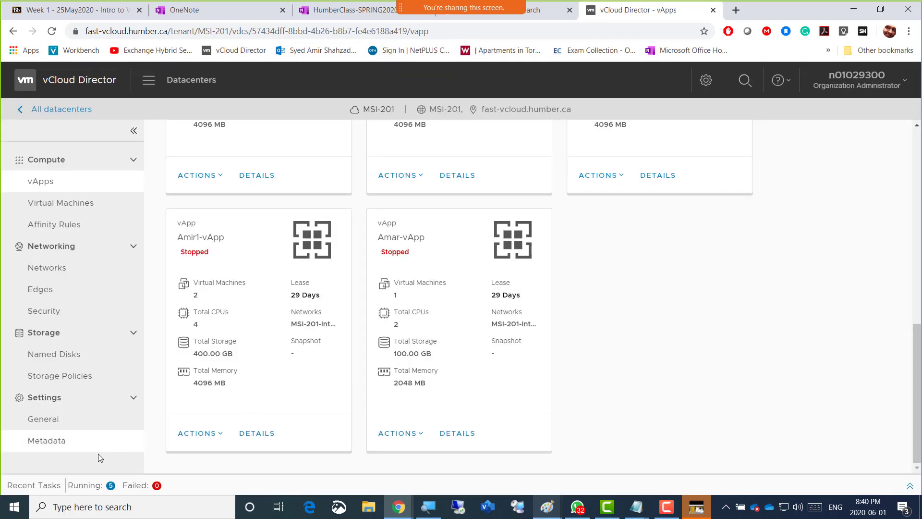
Open the recent tasks list and examine the status of the vApp recomposing tasks
click(109, 486)
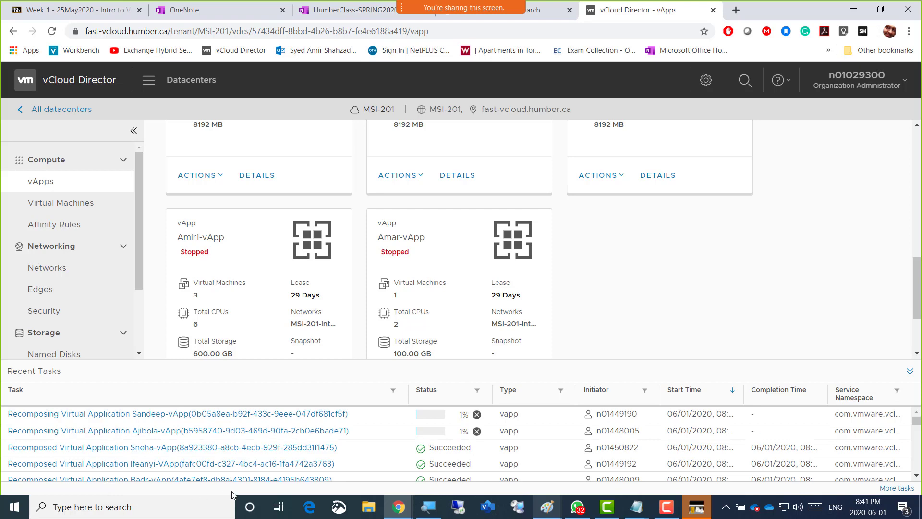
click(918, 477)
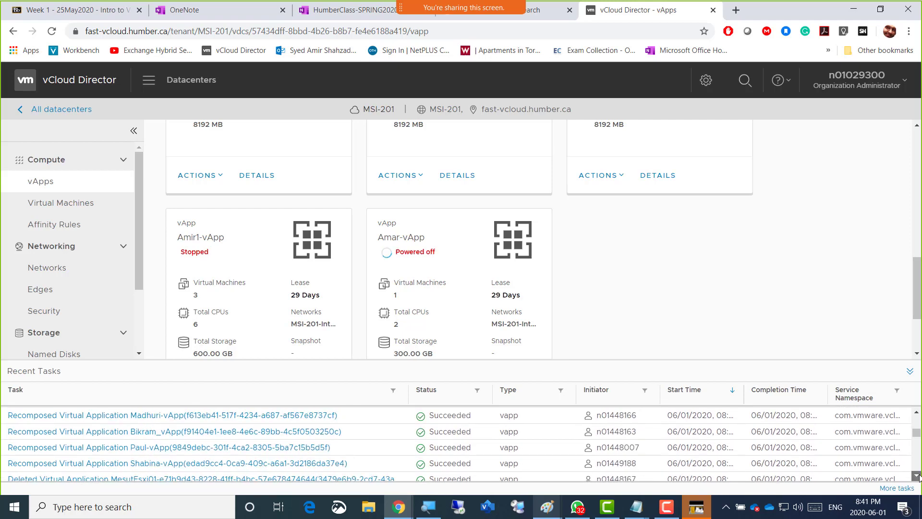
click(919, 475)
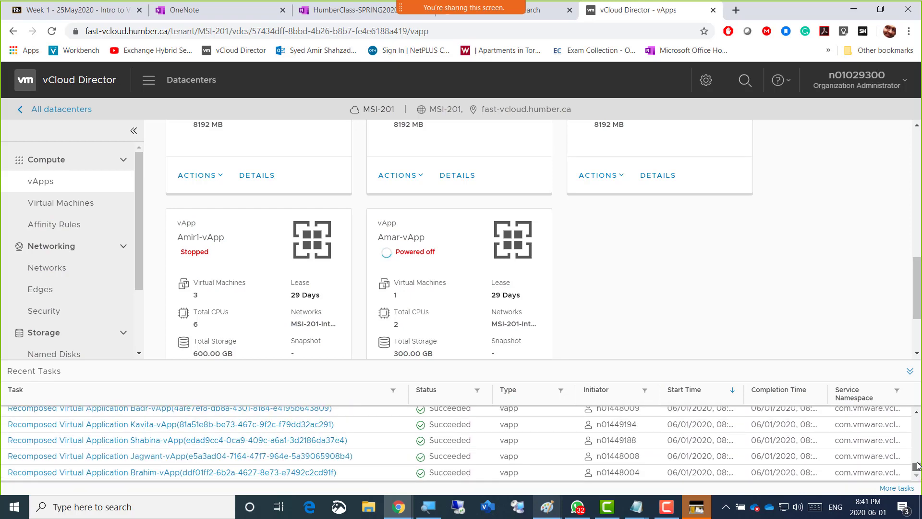
drag(918, 467, 917, 411)
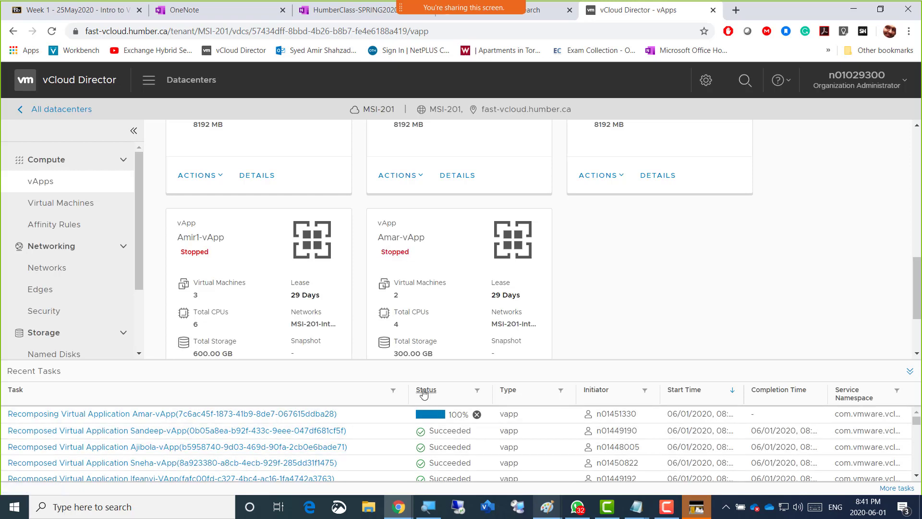
scroll(445, 450, down, 3)
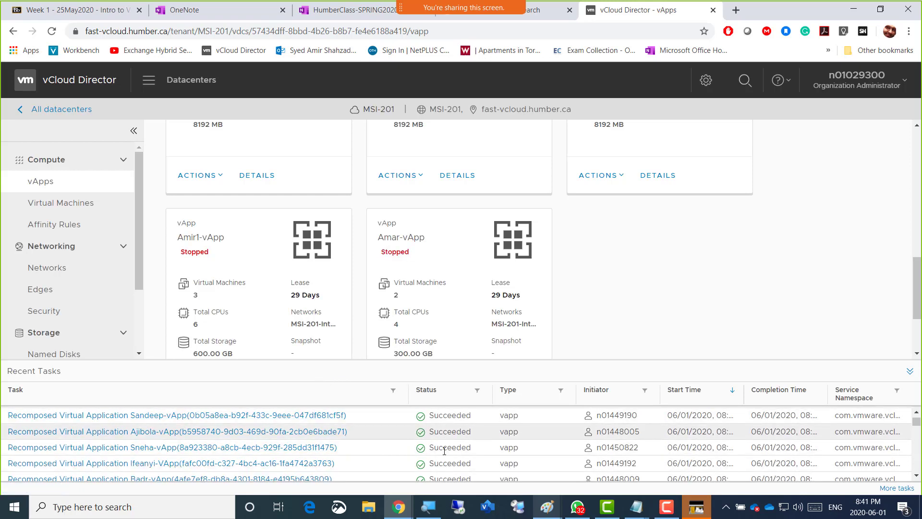
Look through the remaining vApp recomposing tasks in the recent tasks list and collapse the list
scroll(444, 451, down, 8)
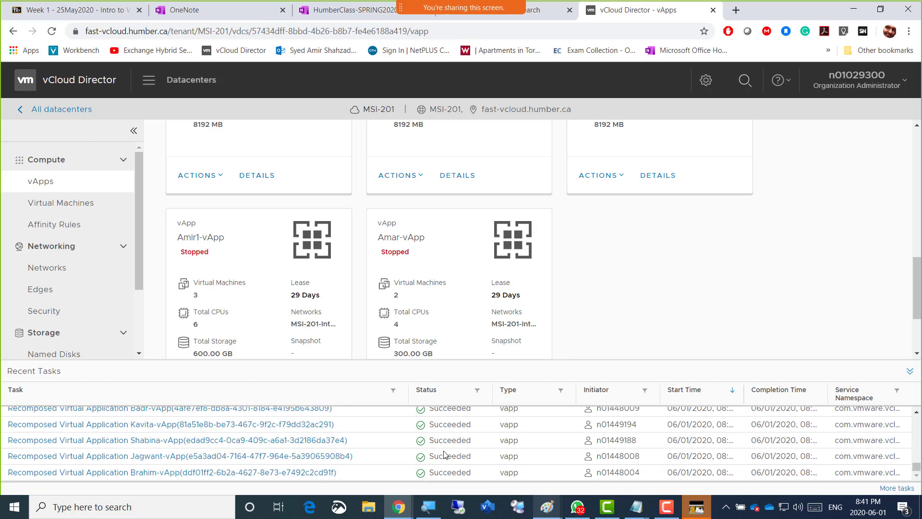
scroll(444, 454, up, 10)
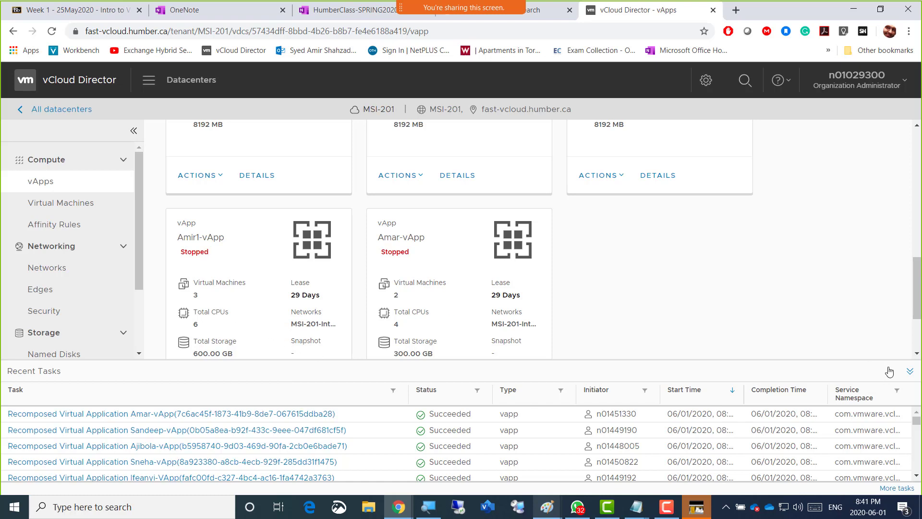
click(909, 372)
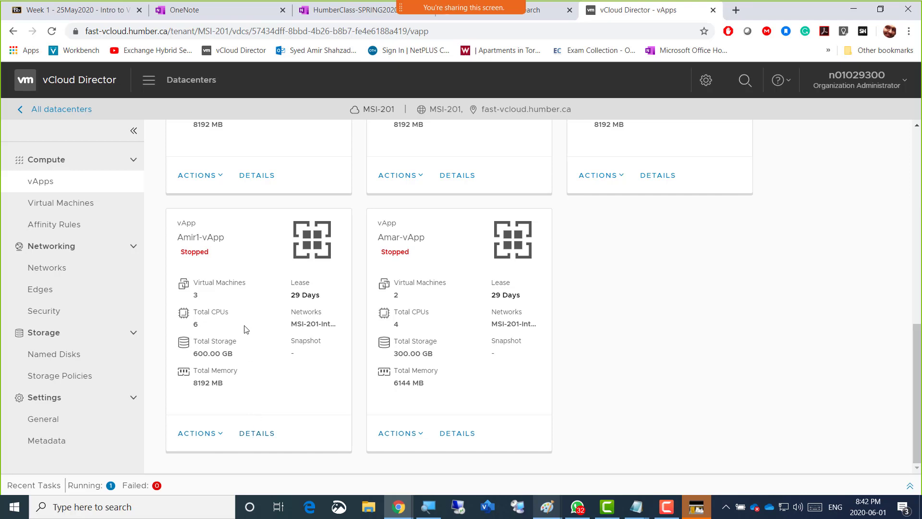
Show the datacenter's virtual machines and open the details of the test1 VM
scroll(242, 267, up, 5)
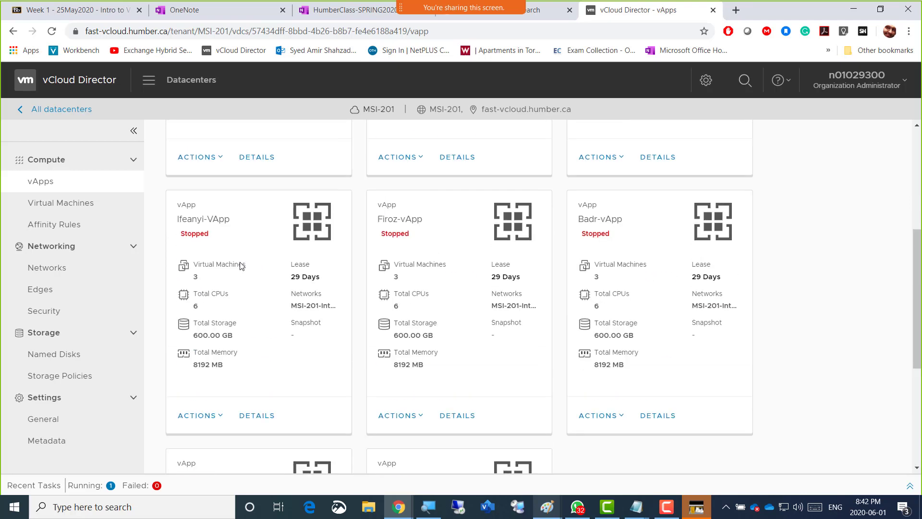
click(52, 207)
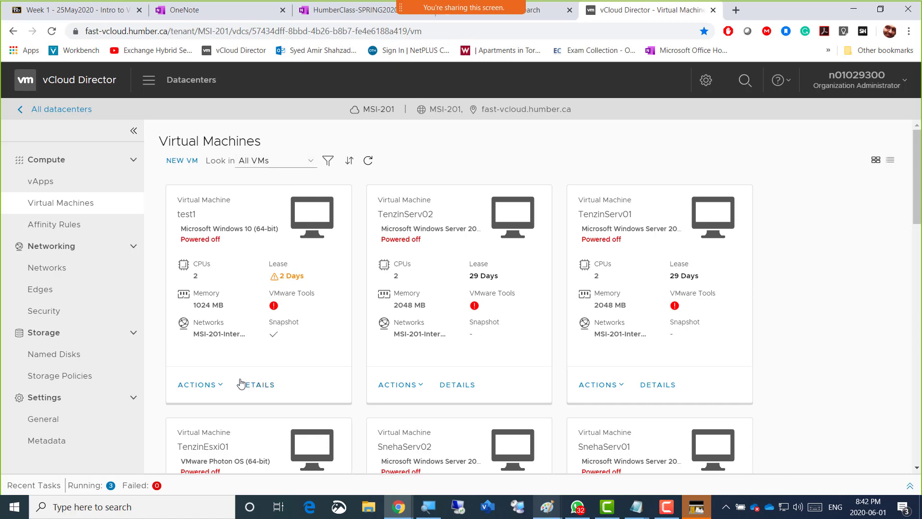
click(221, 389)
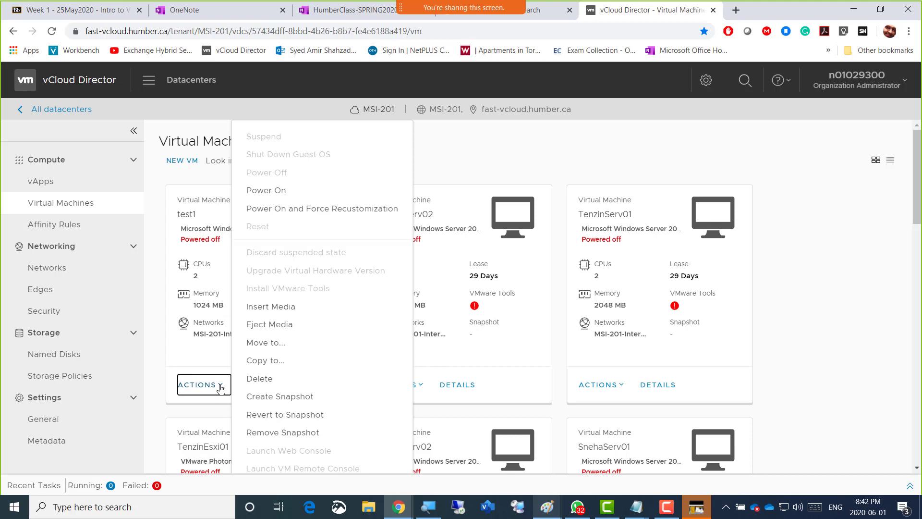
click(221, 388)
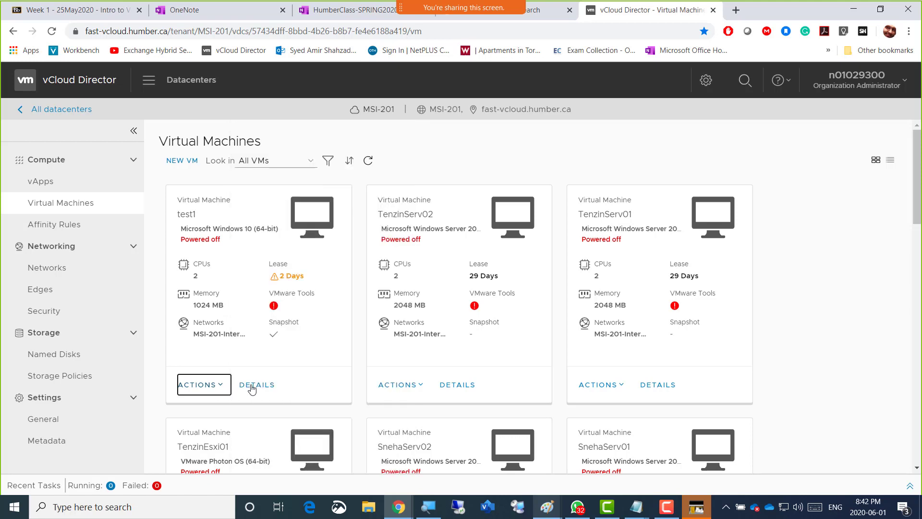
click(254, 389)
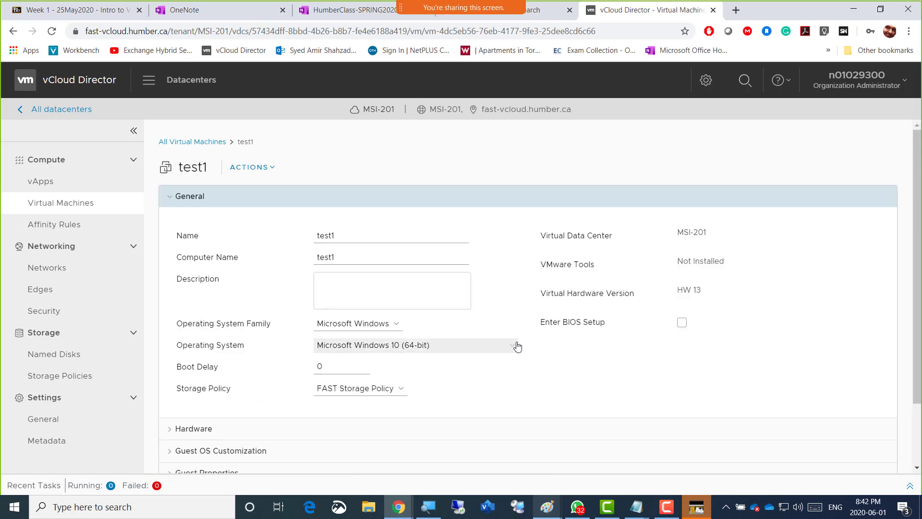
Expand test1's hardware settings and examine its compute, removable media, hard disk and NIC configuration
scroll(527, 342, down, 2)
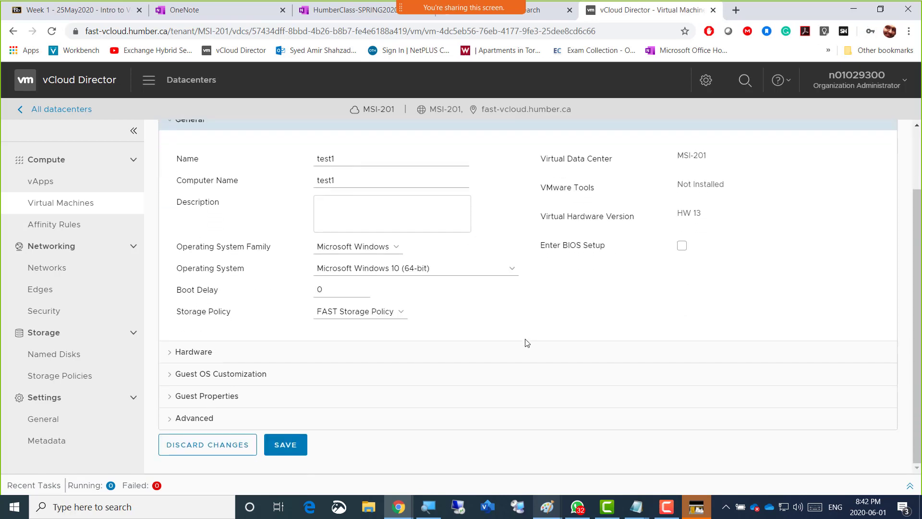
click(168, 355)
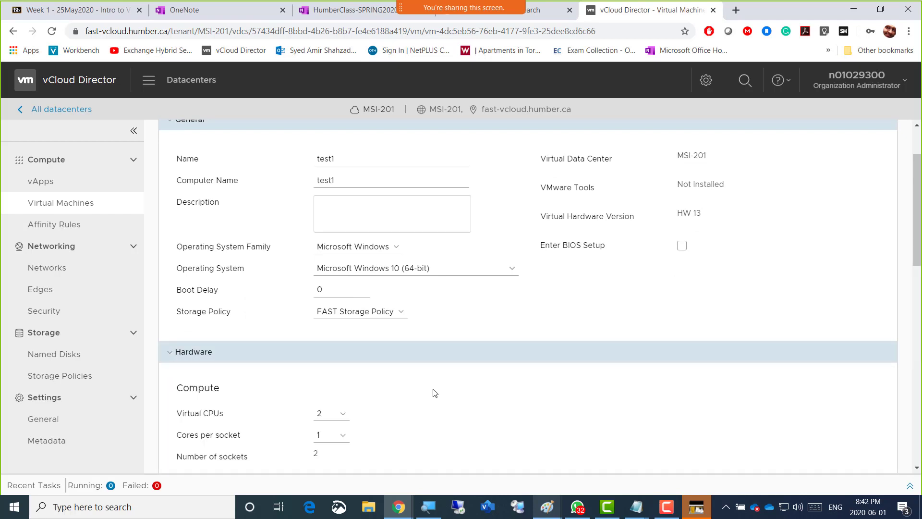
scroll(435, 393, down, 4)
scroll(435, 393, down, 3)
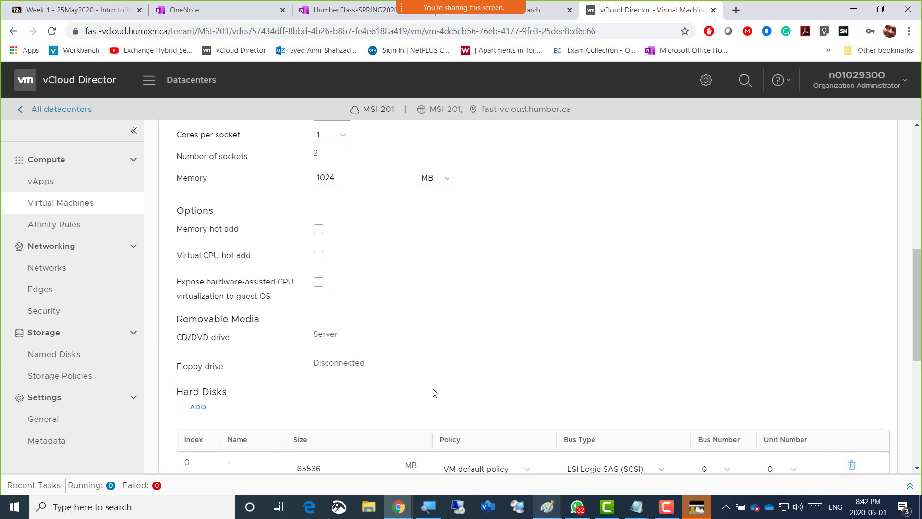
scroll(434, 393, down, 5)
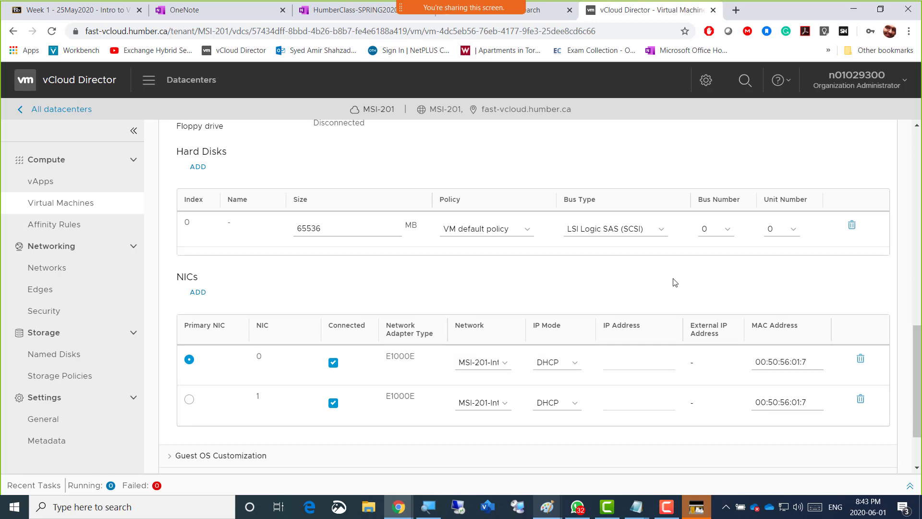
Show the datacenter's vApps and filter them by name to find Amir1-vApp
click(46, 185)
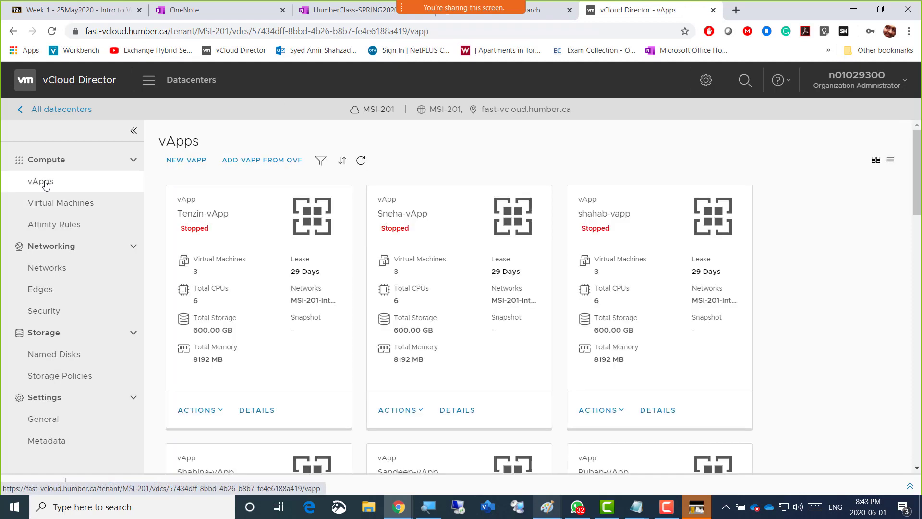
click(321, 161)
click(494, 189)
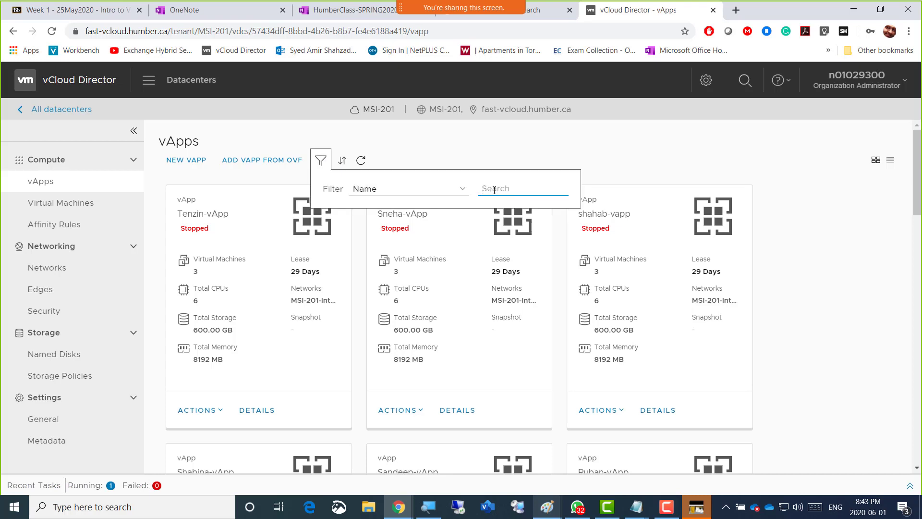
text(amir)
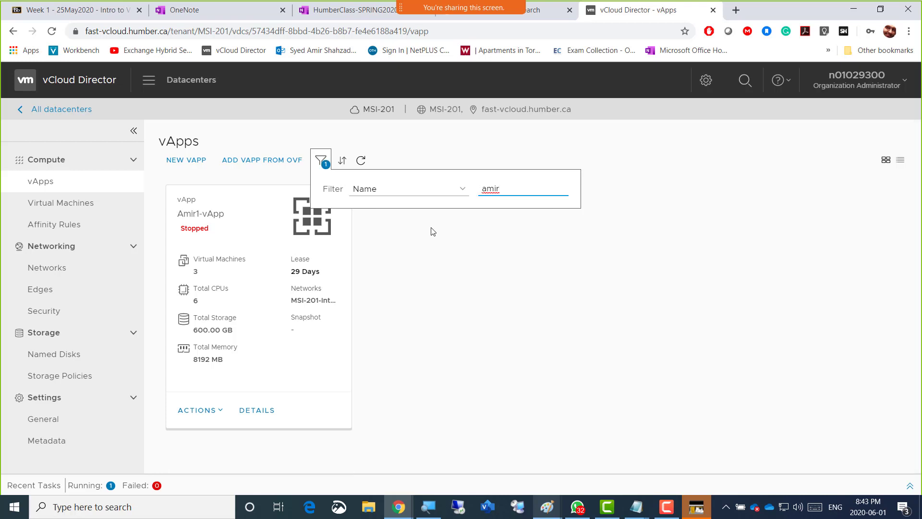
click(190, 388)
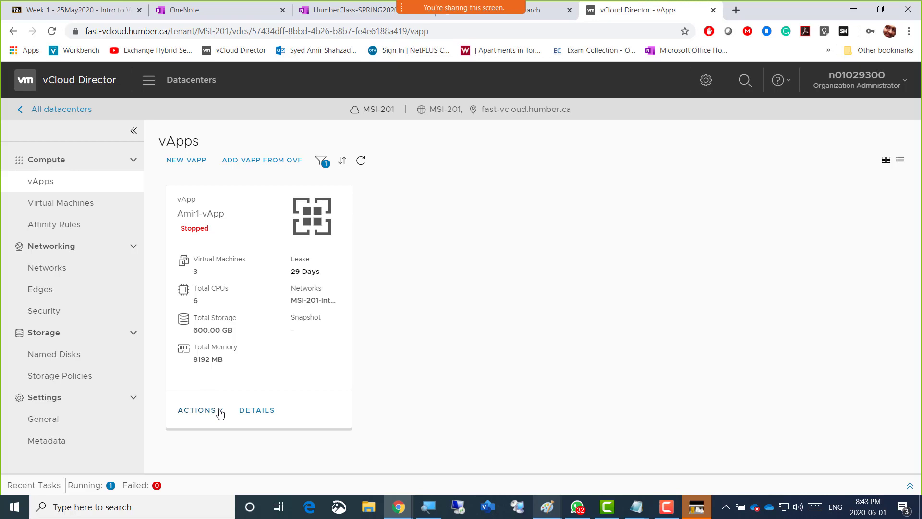
Open the new virtual machine form for adding a VM to Amir1-vApp
click(219, 411)
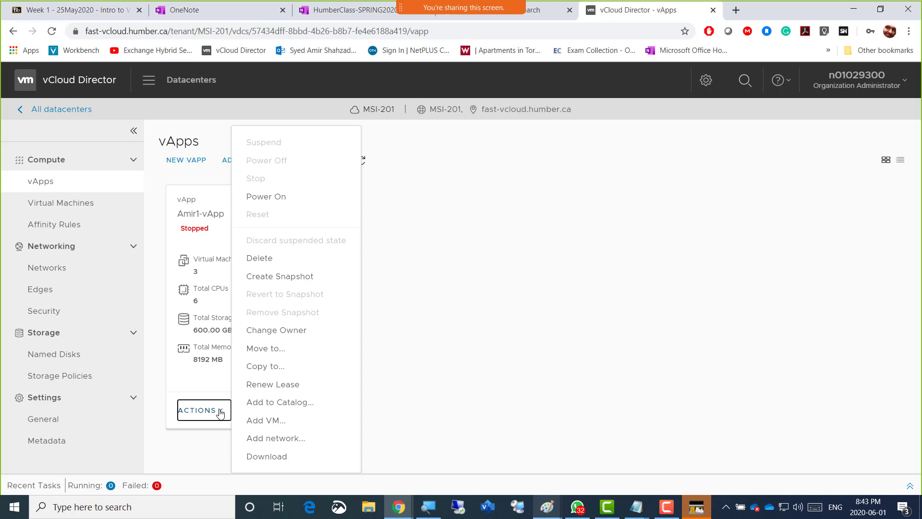
click(284, 420)
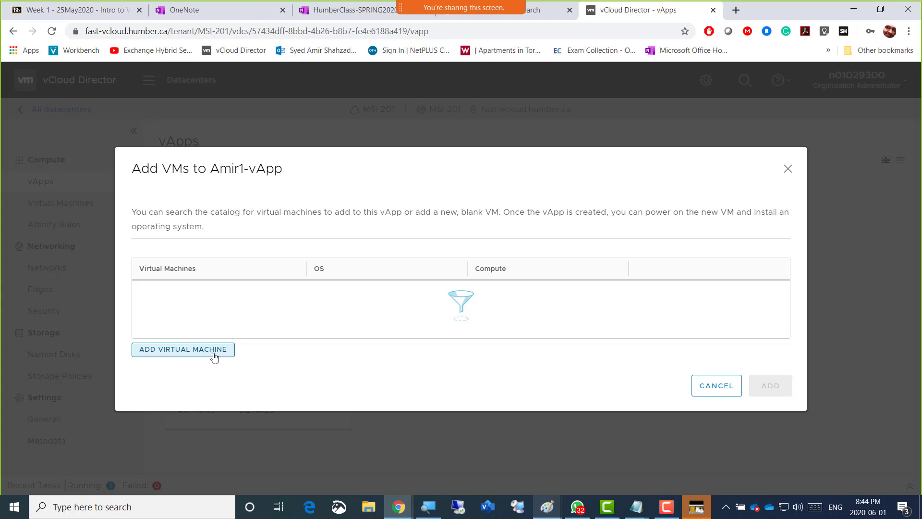
click(205, 354)
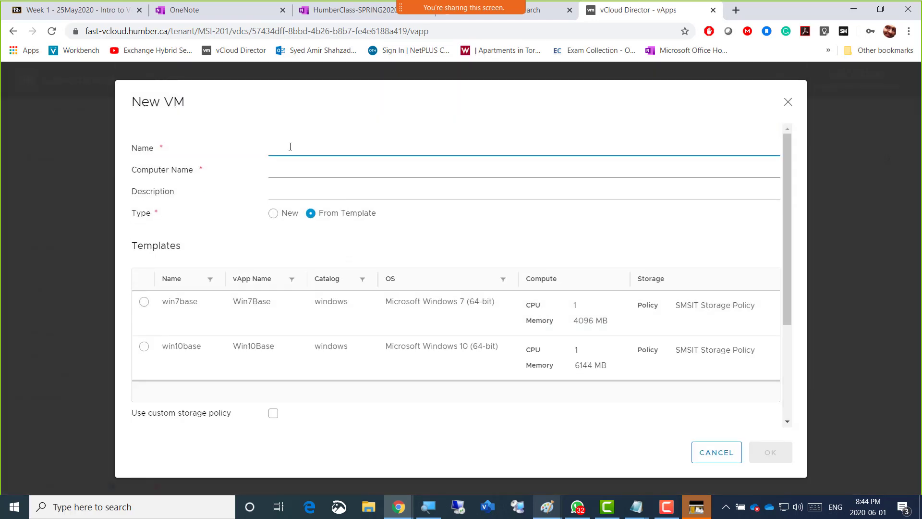
Name the new VM AmirEsxi02, describe it as "Hypervisor 1" and set its type to New
text(AmirEsxi02)
click(288, 191)
text(Hy)
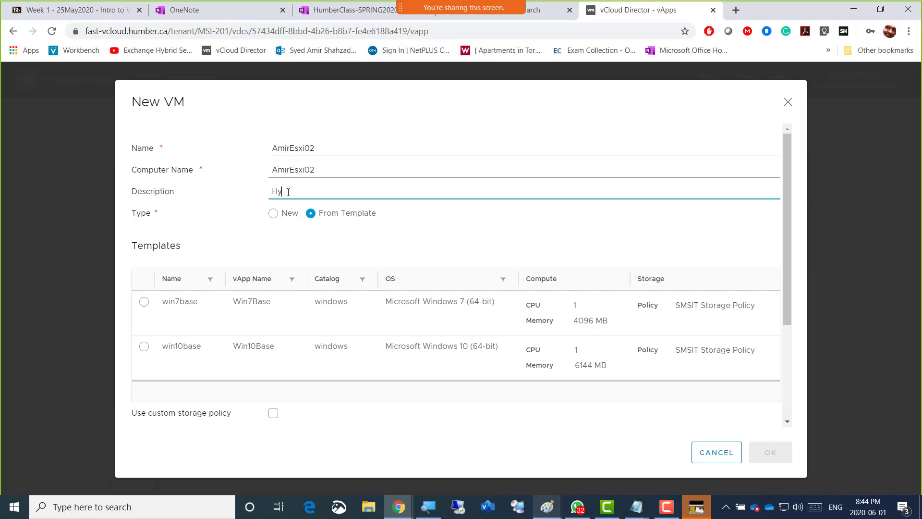
text(pervisor 1)
click(273, 214)
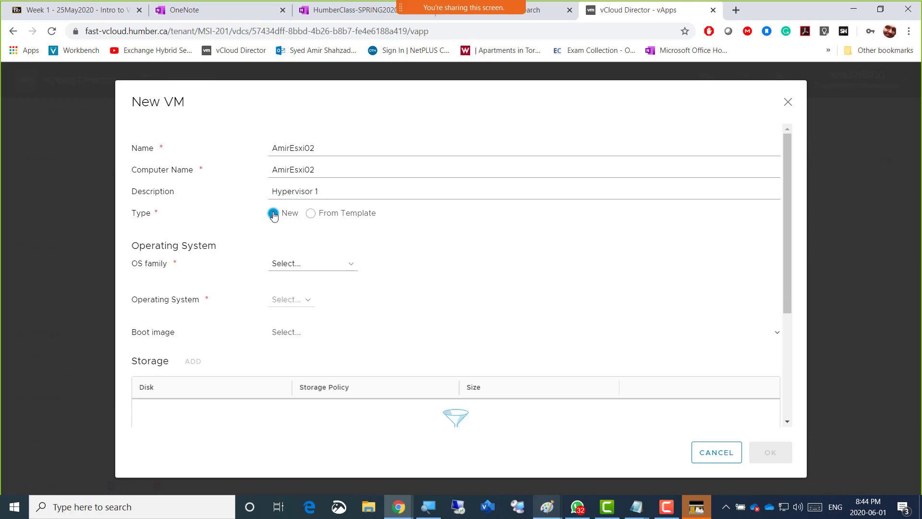
Set the VM's OS family to Linux and its operating system to VMware Photon OS (64-bit)
click(353, 272)
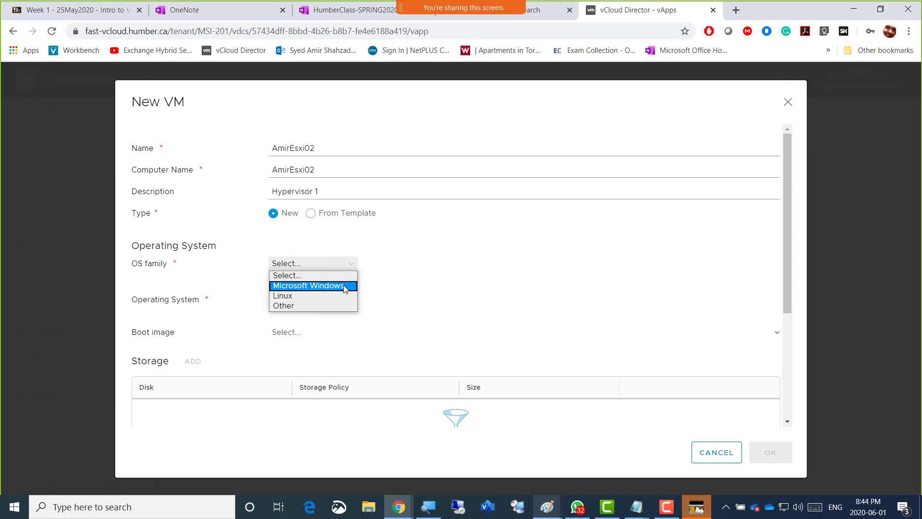
click(345, 288)
click(348, 273)
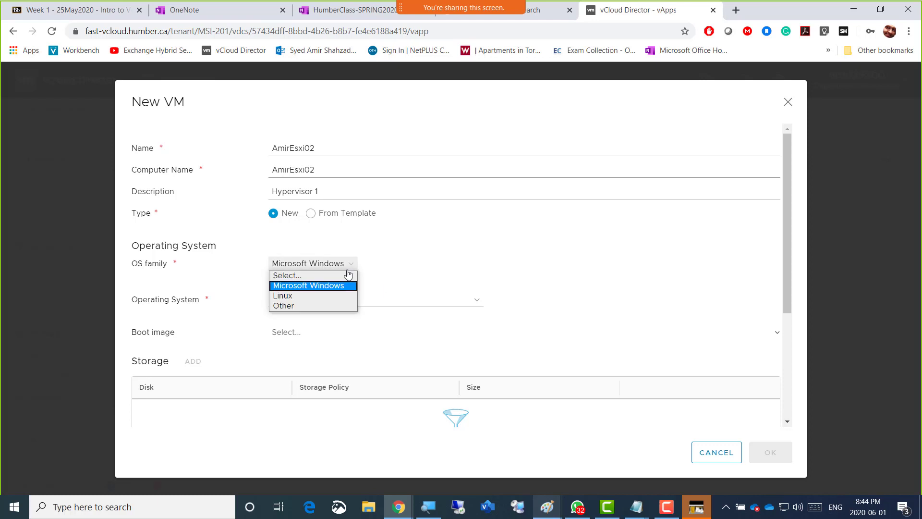
click(327, 295)
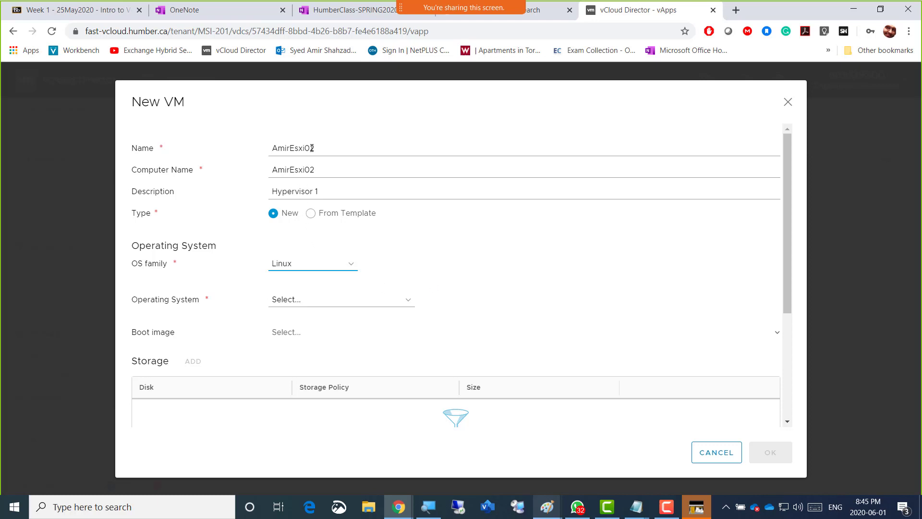
drag(313, 148, 308, 149)
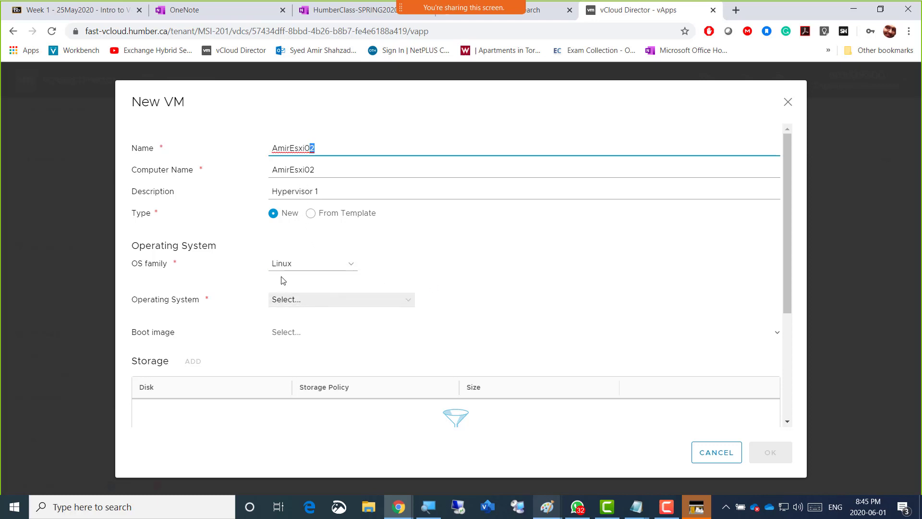
click(411, 305)
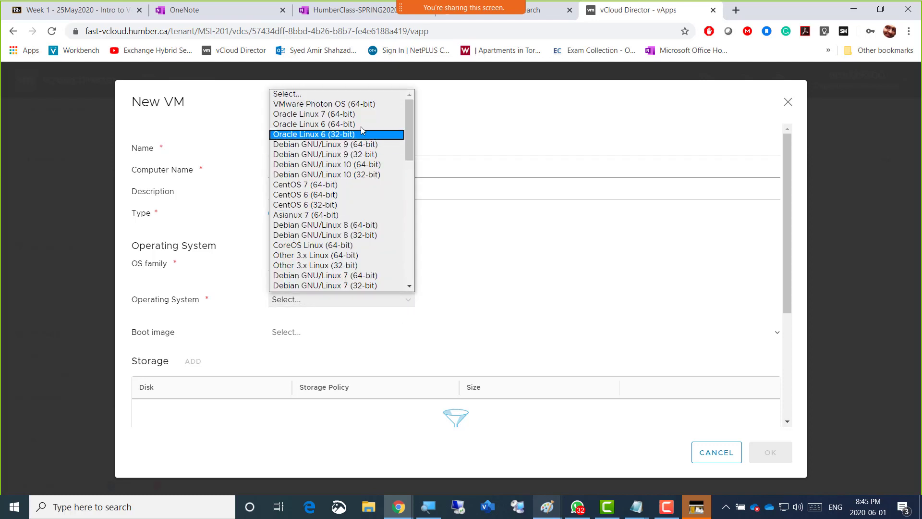
click(356, 104)
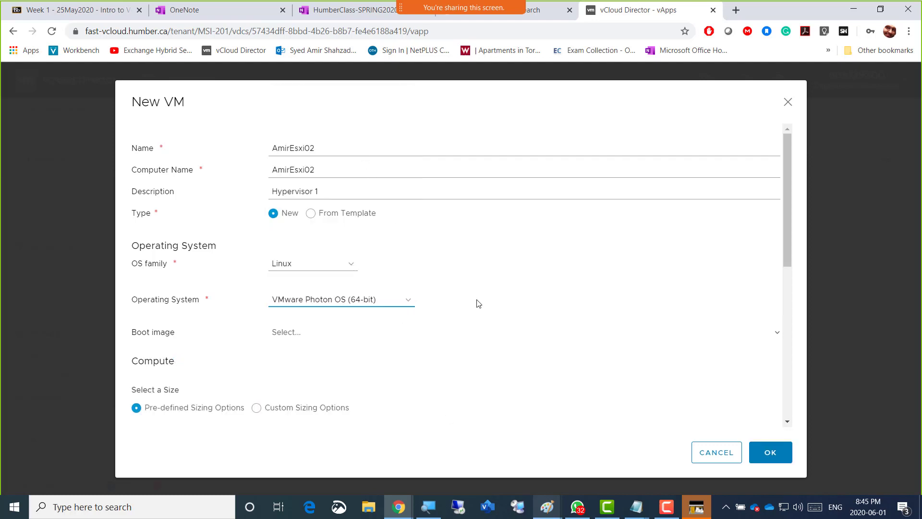
Choose ESXi-6-5.iso as the new VM's boot image
scroll(503, 308, down, 1)
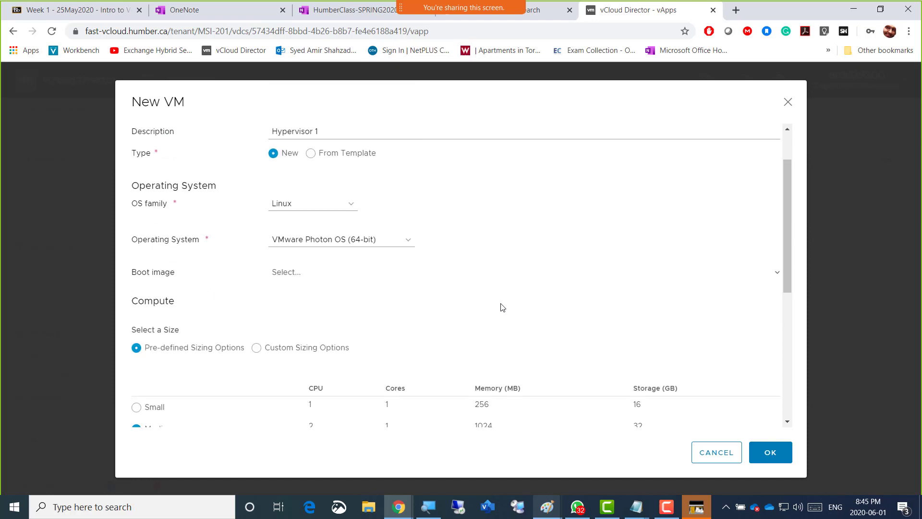
click(341, 277)
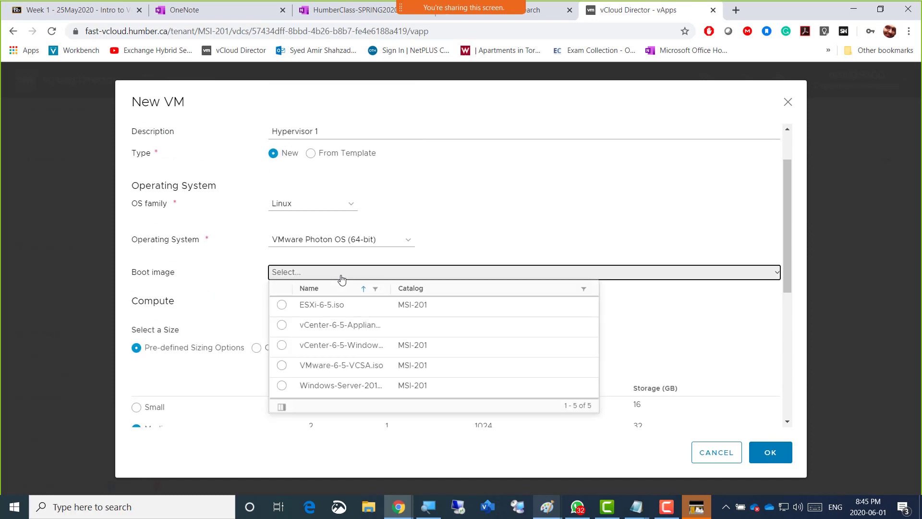
click(323, 308)
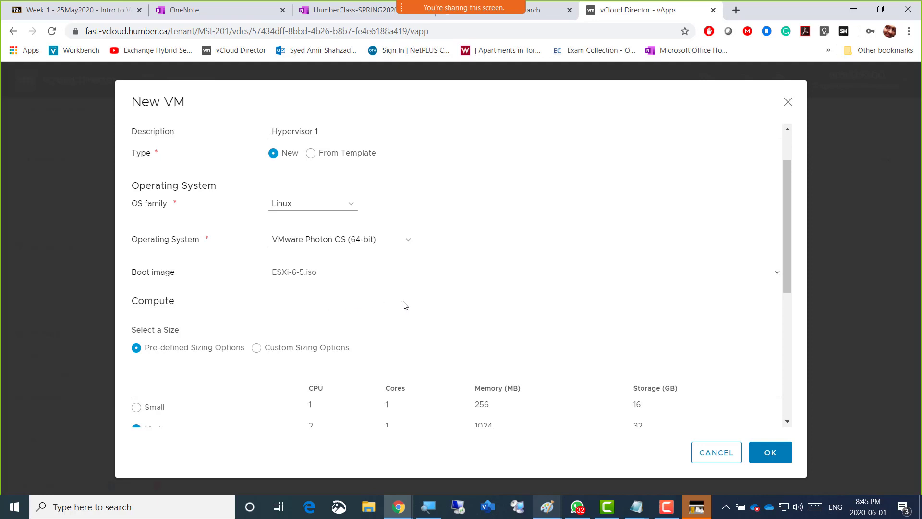
Switch the VM's compute size to custom sizing and set its memory to 4 GB
scroll(450, 284, down, 1)
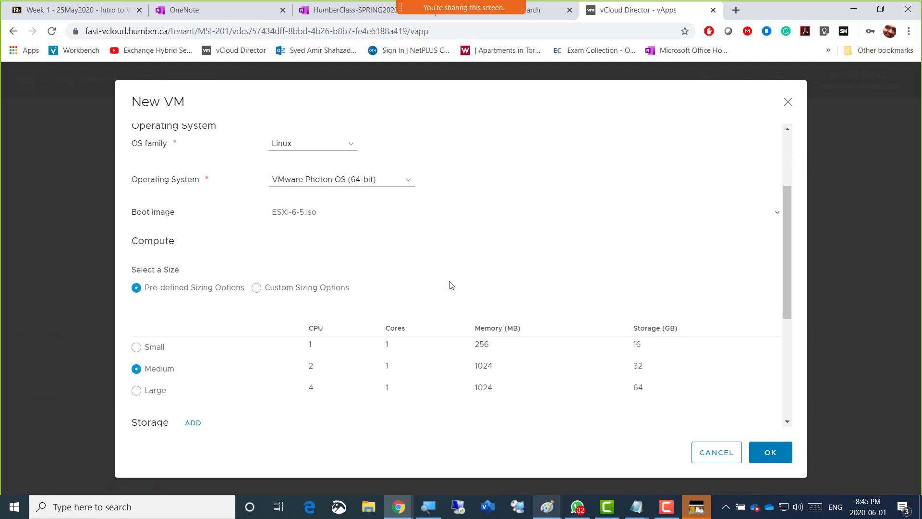
click(257, 288)
scroll(443, 298, down, 1)
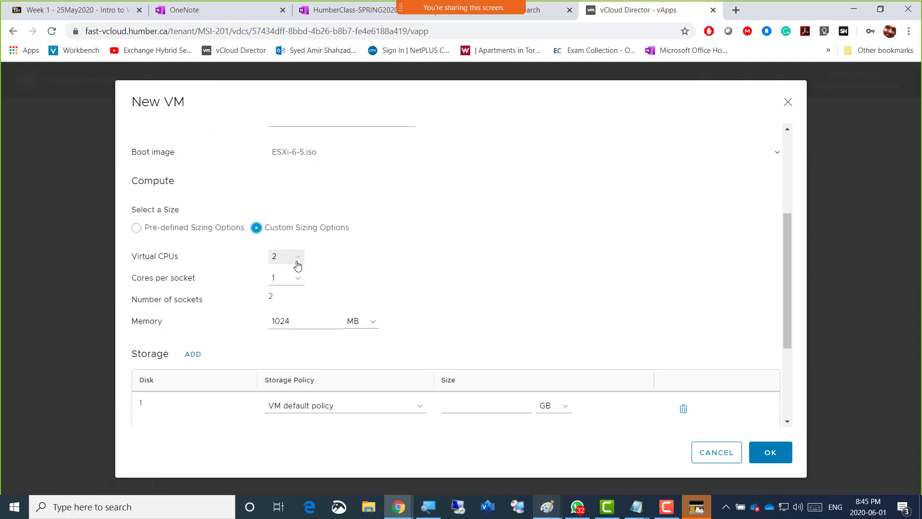
click(372, 330)
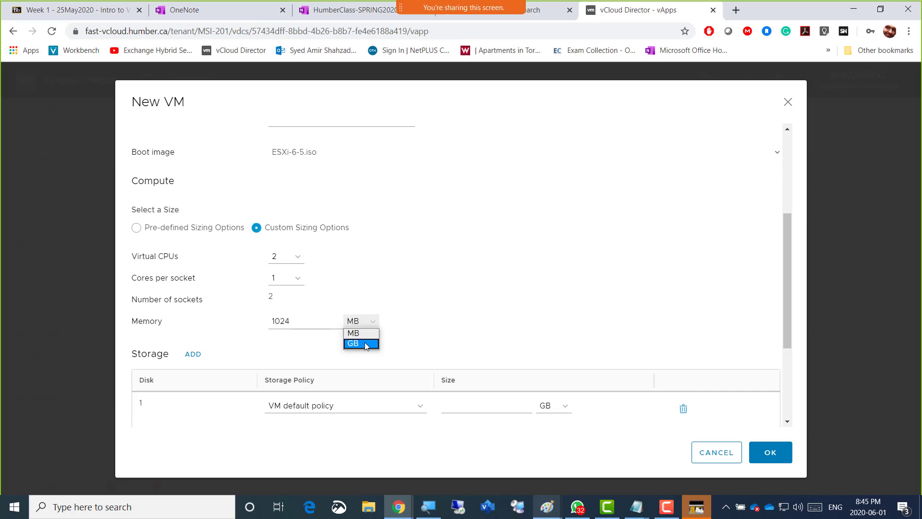
click(364, 344)
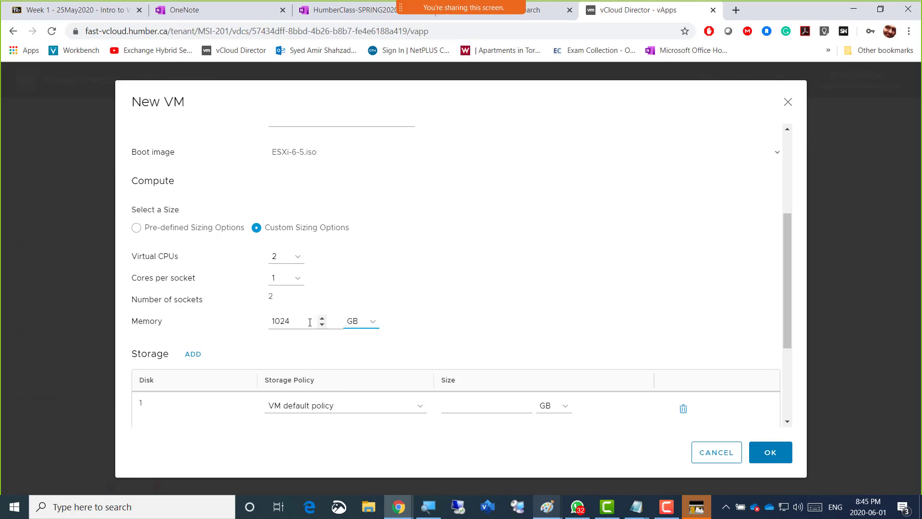
drag(310, 322, 270, 319)
text(4)
click(439, 309)
Set the size of the VM's disk 1 to 200 GB
scroll(440, 309, down, 1)
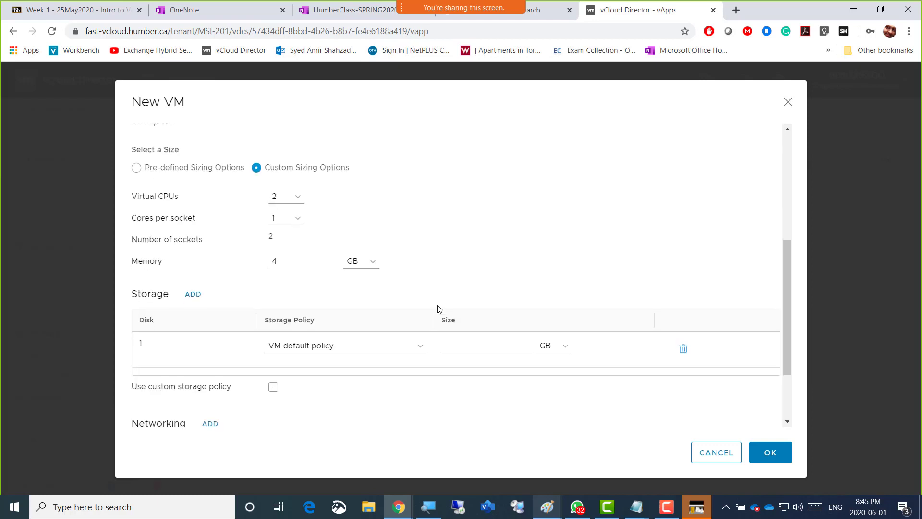
scroll(438, 308, down, 1)
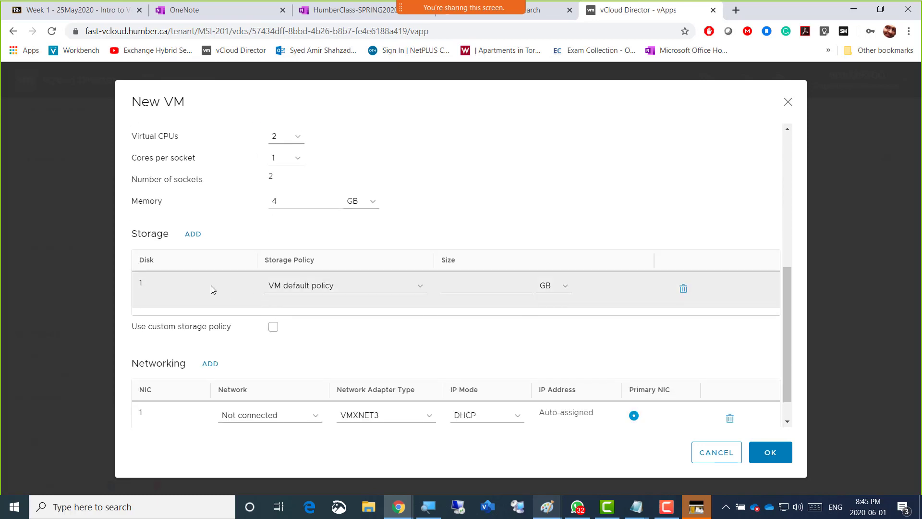
click(493, 287)
text(2)
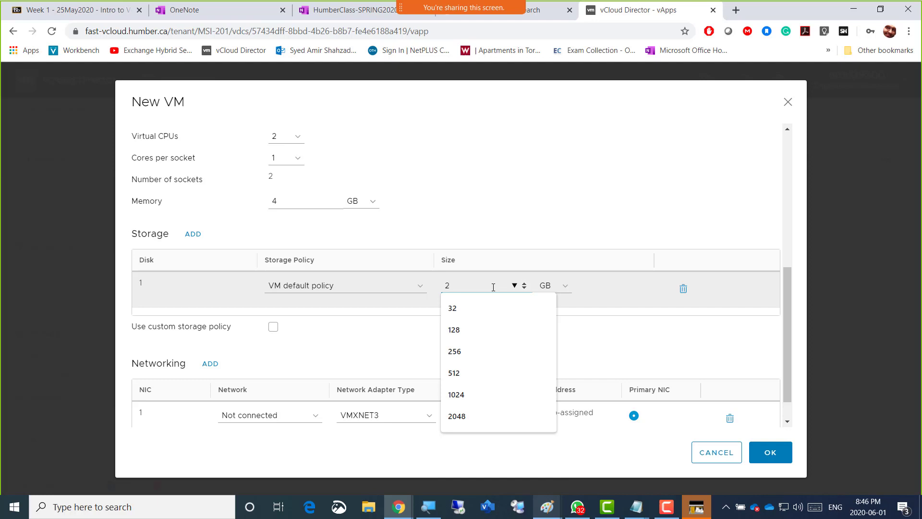
text(00)
click(519, 228)
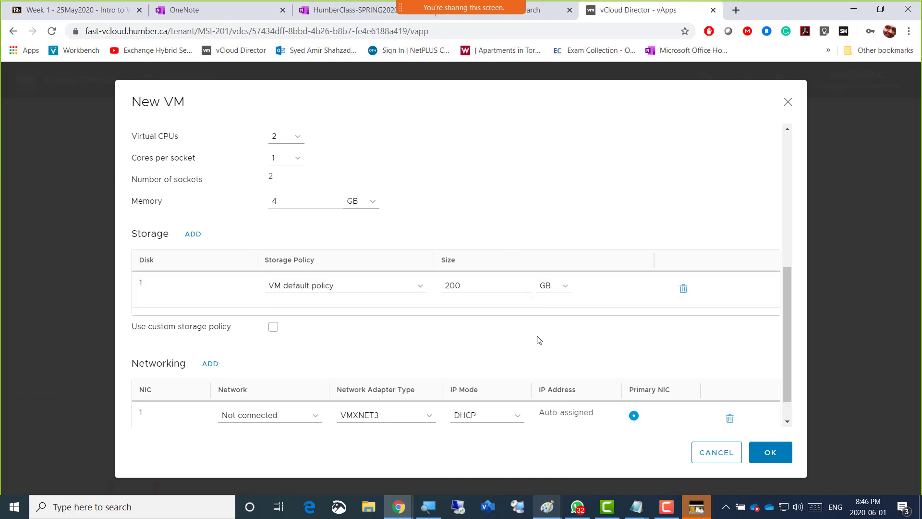
Configure NIC 1 with adapter type E1000E, network MSI-201-Internet1 and IP mode IP Pool
scroll(541, 342, down, 1)
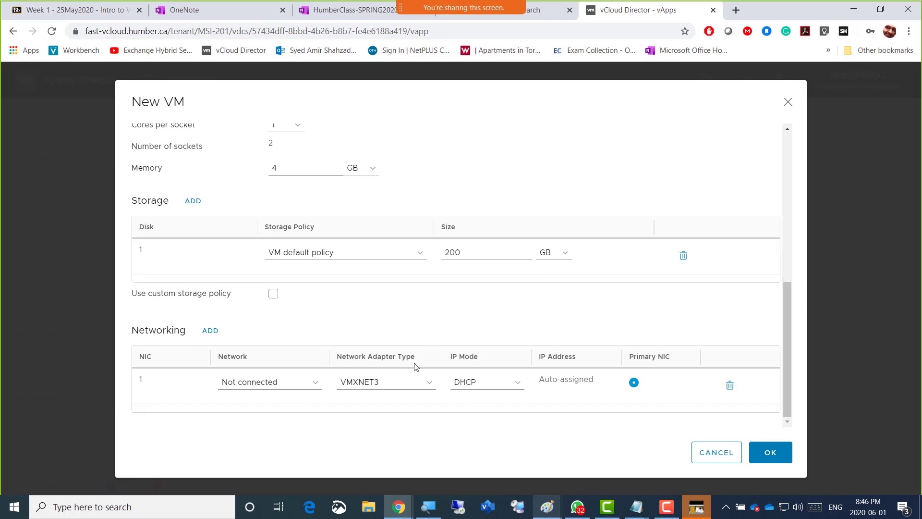
click(427, 386)
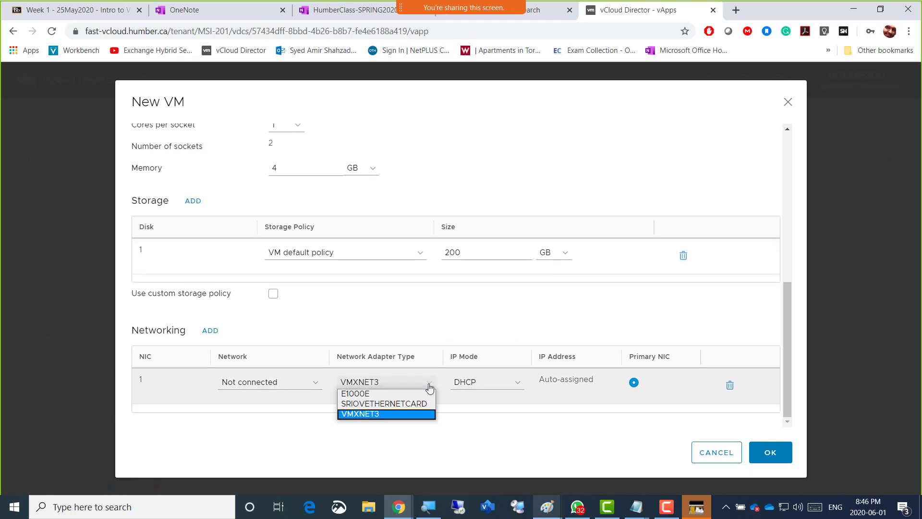
click(421, 394)
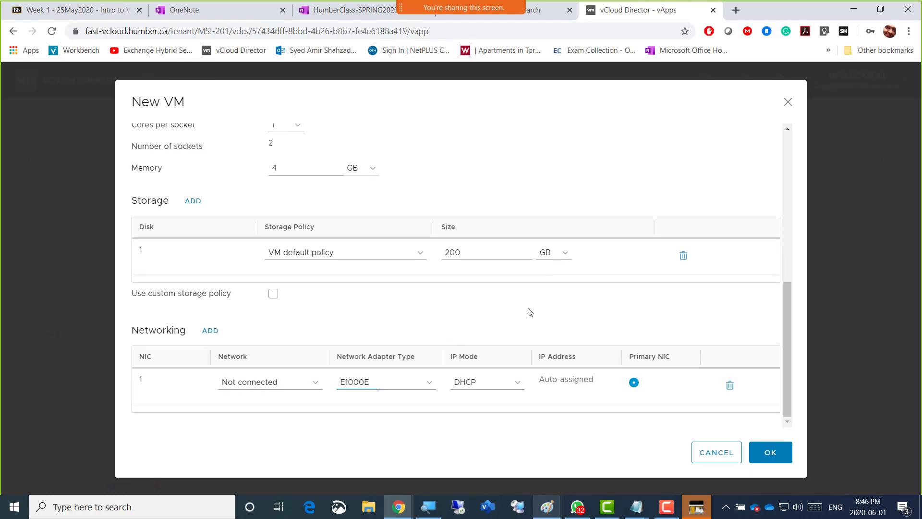
click(318, 386)
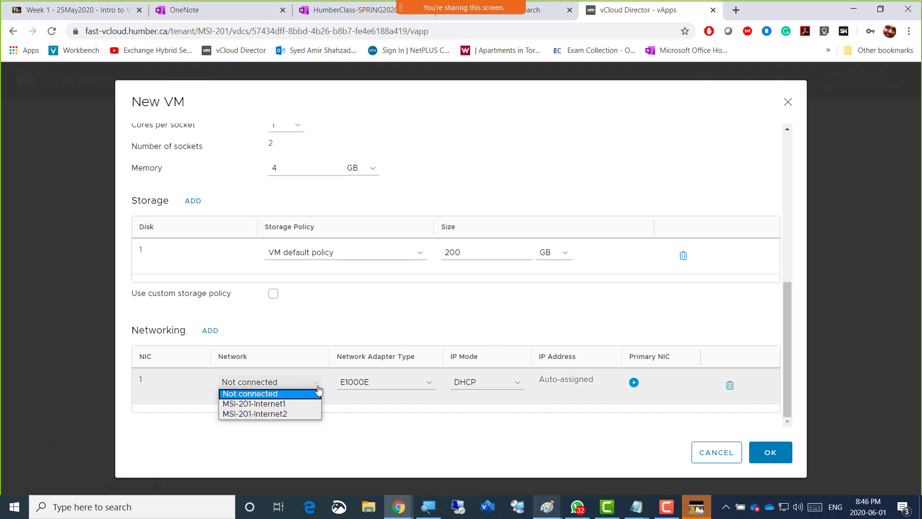
click(292, 404)
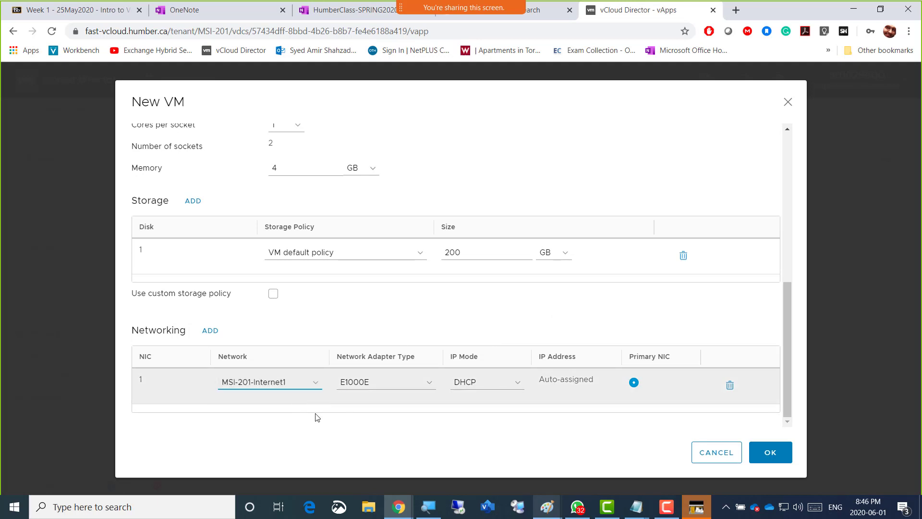
click(519, 386)
click(497, 405)
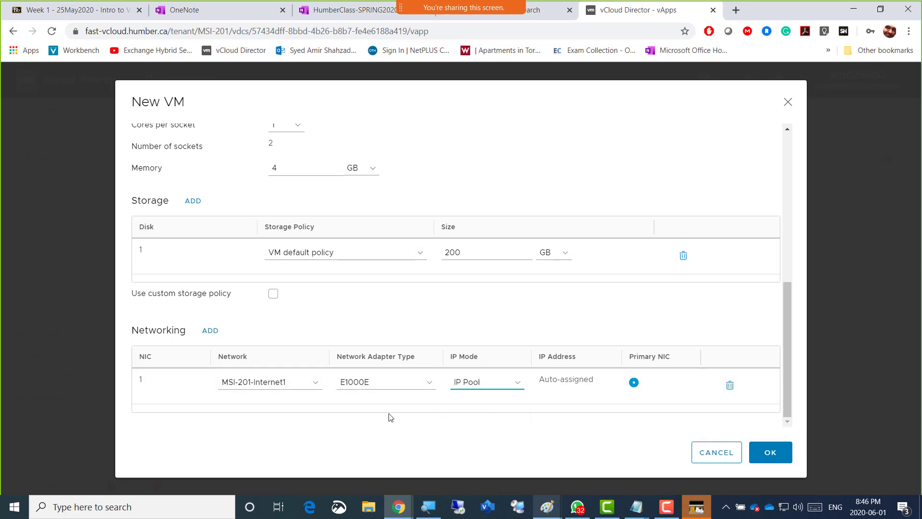
click(379, 413)
Review the settings of AmirEsxi02 and confirm it for the list of VMs to add to Amir1-vApp
scroll(581, 167, up, 6)
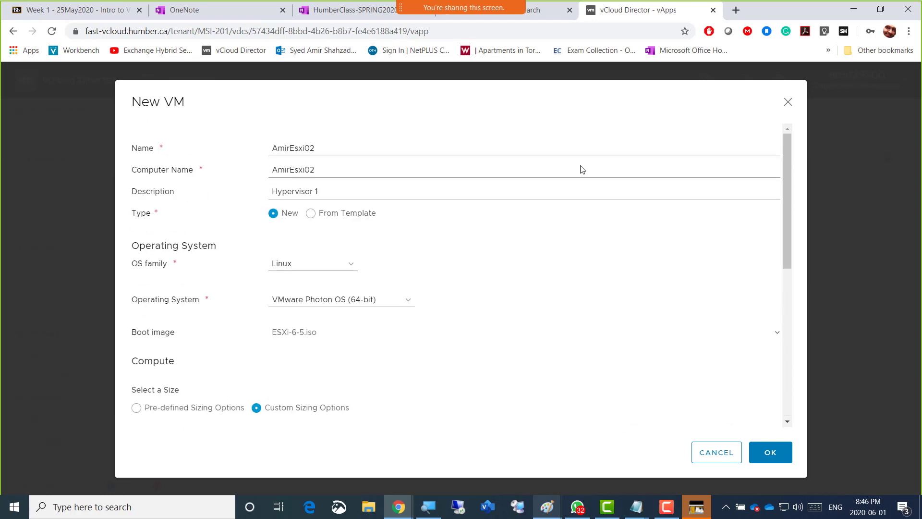
scroll(581, 166, down, 6)
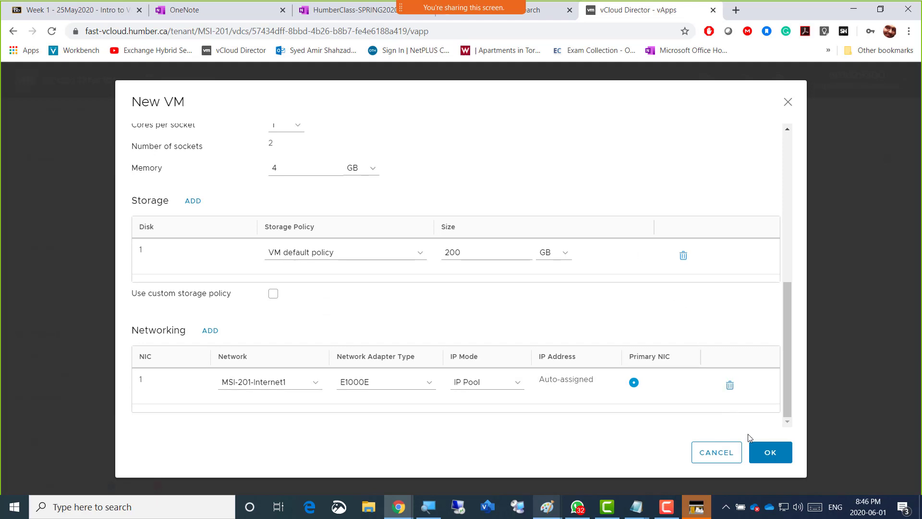
click(770, 454)
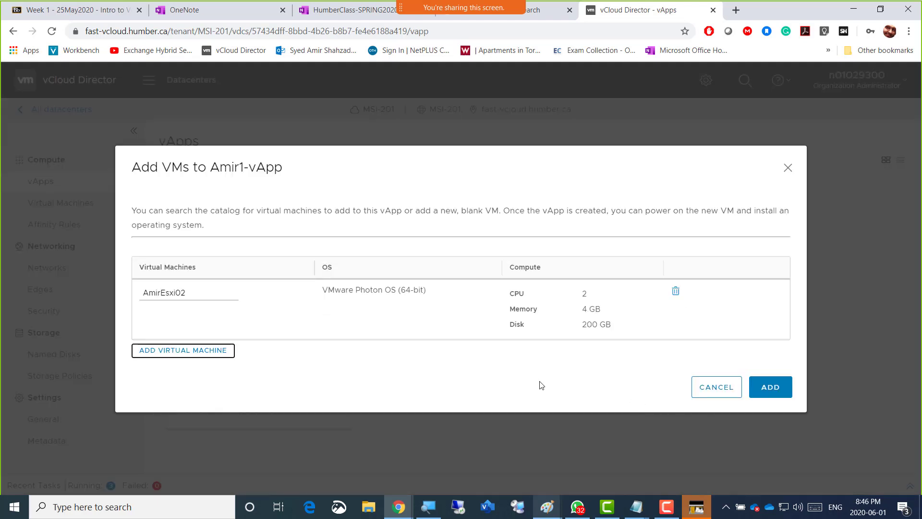
Add AmirEsxi02 to Amir1-vApp and collapse the recent tasks list
click(779, 394)
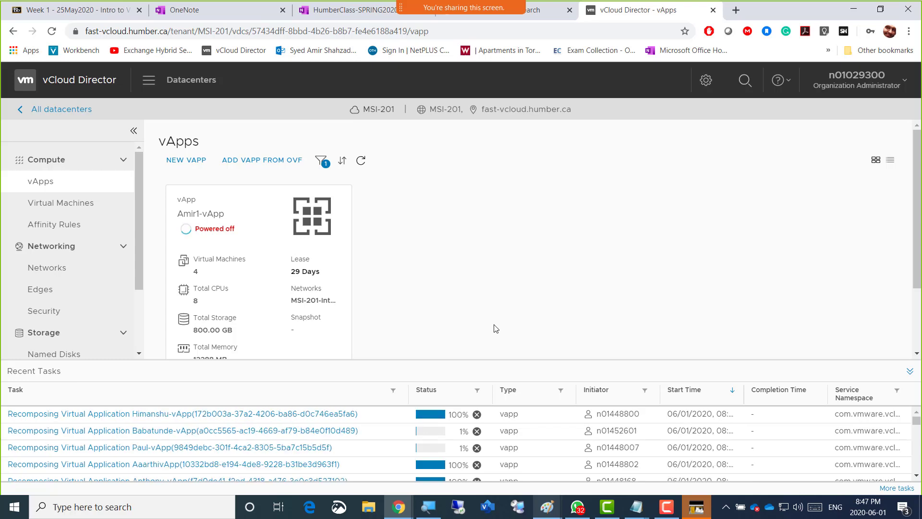
click(58, 370)
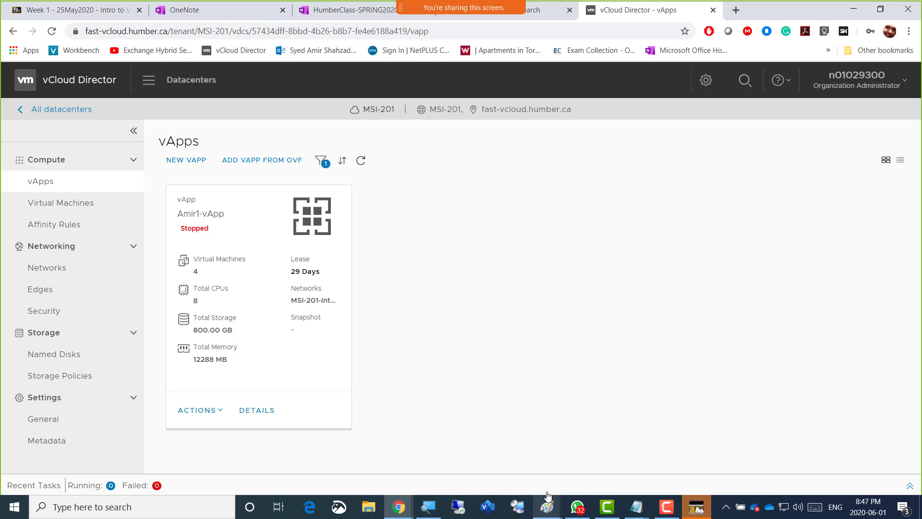
Switch to the blank Notepad document and enter the instructor's college e-mail address on the first line
mouse_move(636, 508)
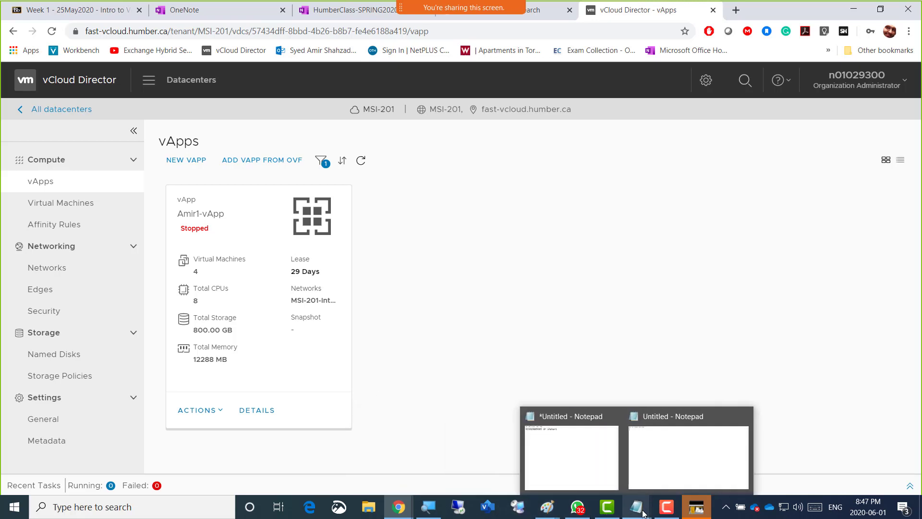
click(676, 464)
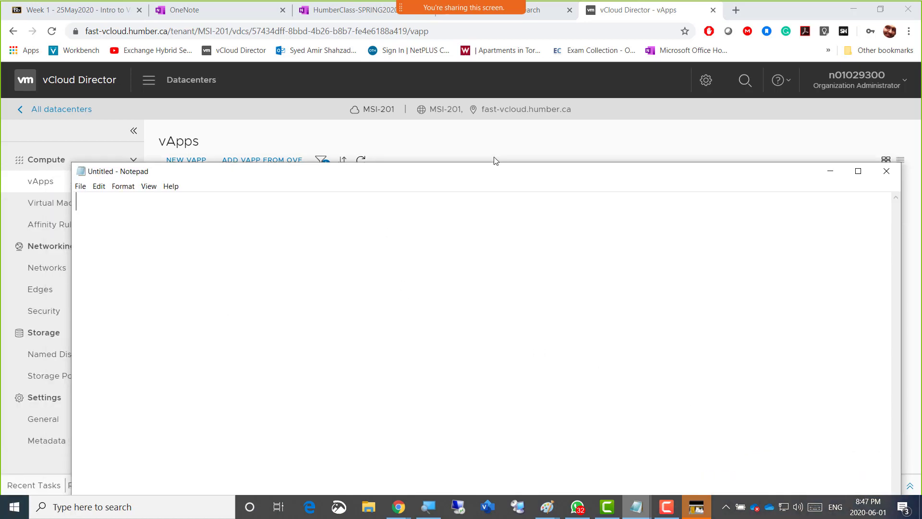
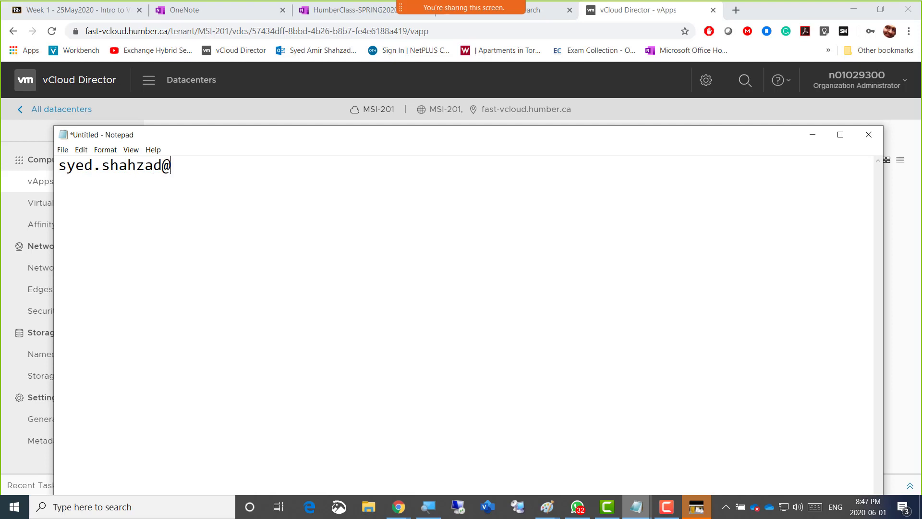
key(Return)
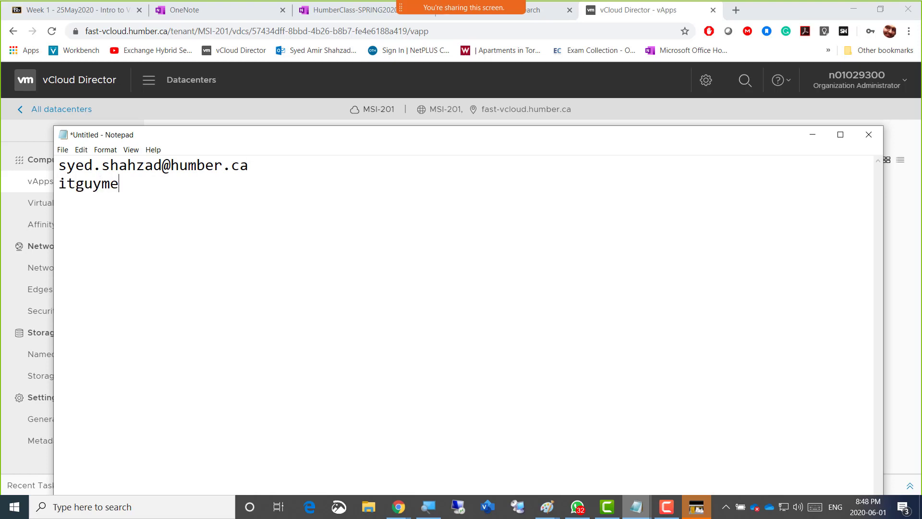
Add the personal e-mail address and the instructor's first name to the note, highlight the college address and minimize the note
key(Return)
key(Return)
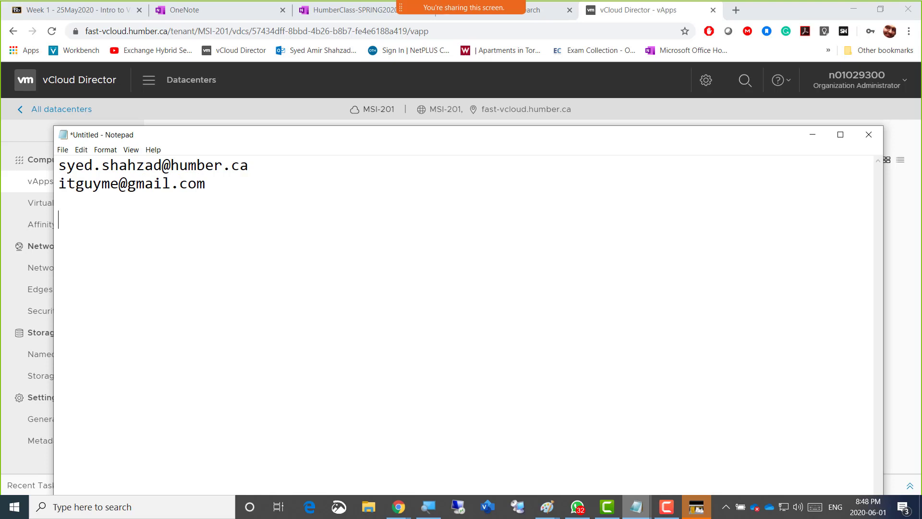
text(Amir)
drag(248, 166, 59, 166)
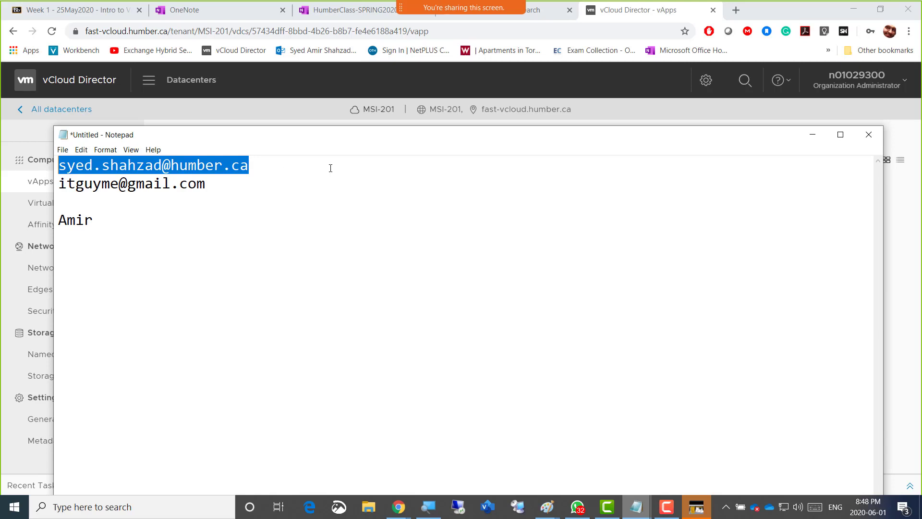
click(812, 135)
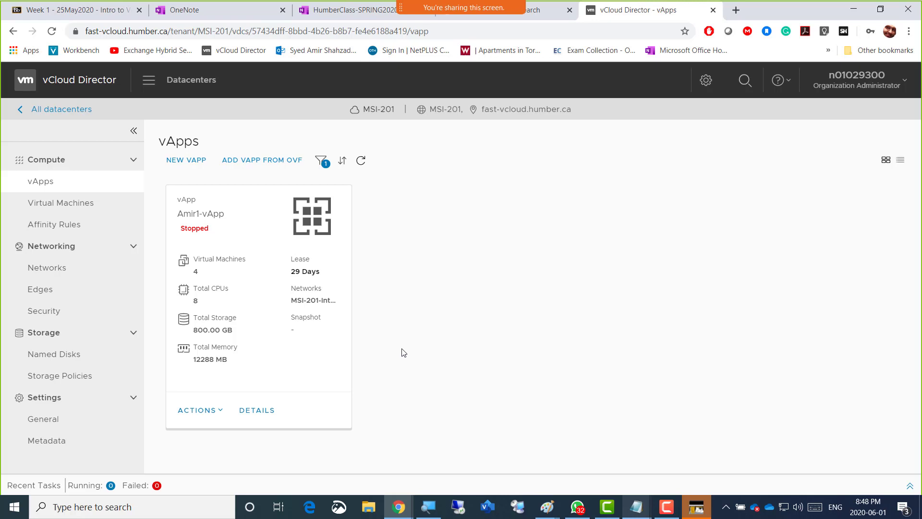
Review the recent tasks list for the status of the vApp recompositions
click(97, 492)
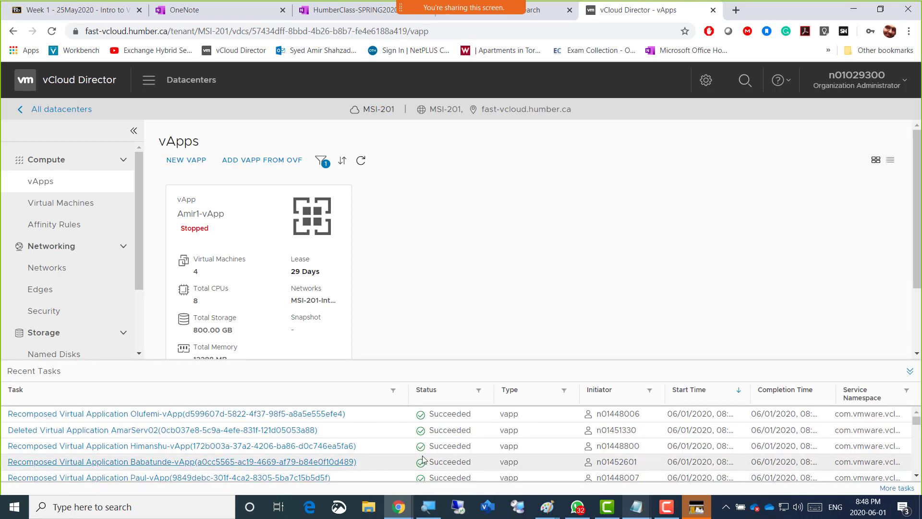
scroll(521, 438, down, 10)
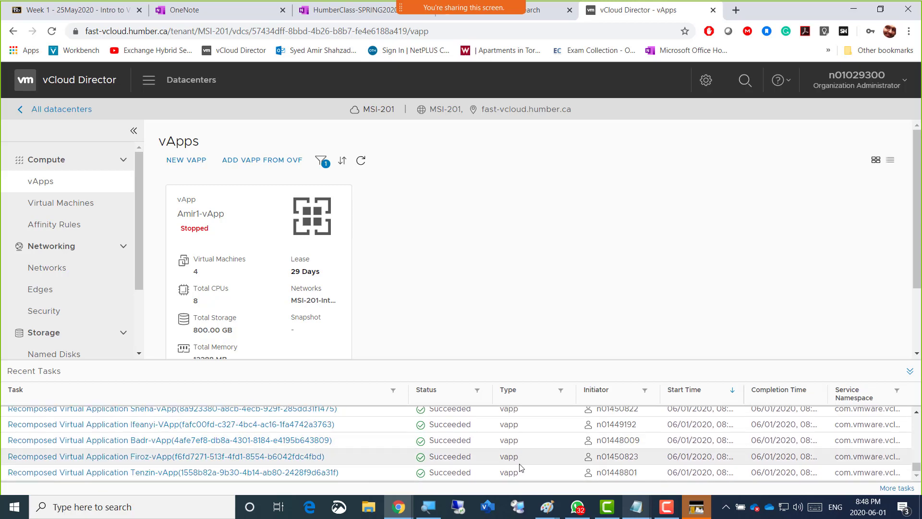
drag(916, 473, 919, 405)
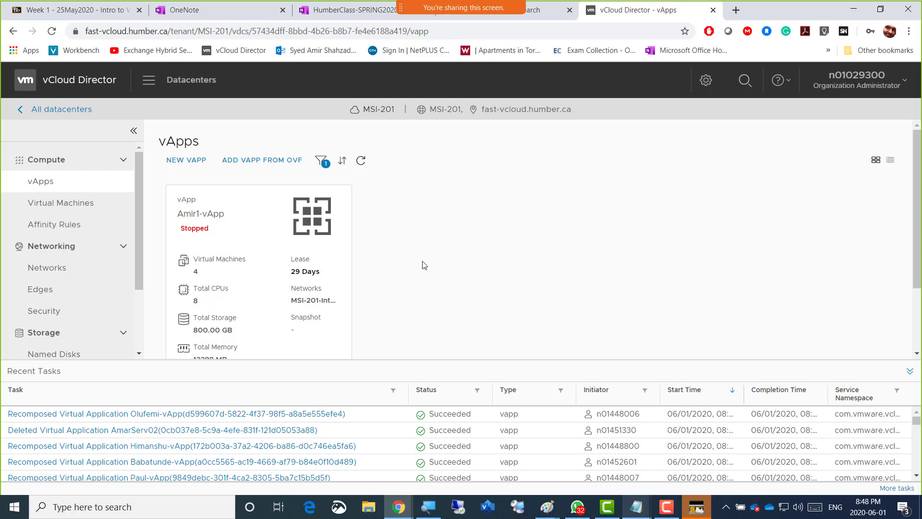
scroll(424, 264, down, 2)
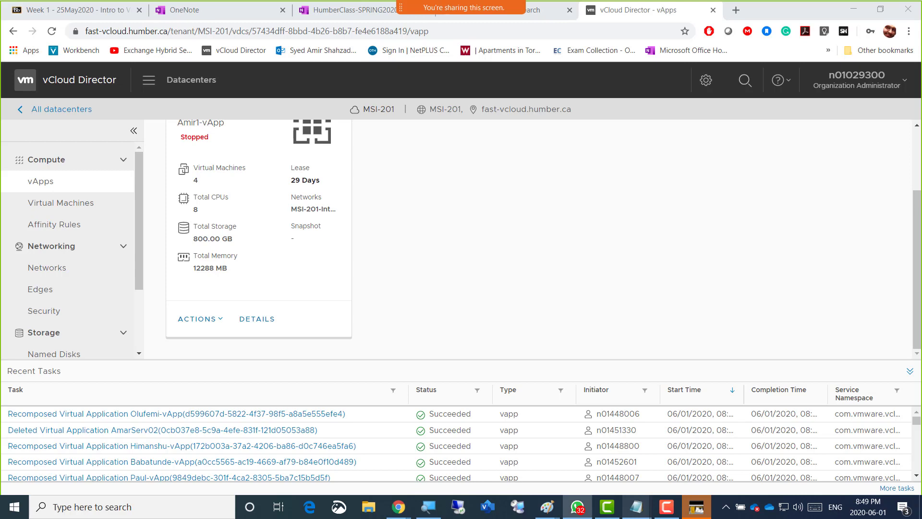
View the WhatsApp photo of the Add VMs error, keeping the chat window off the shared screen when finished
drag(921, 37, 428, 24)
click(391, 239)
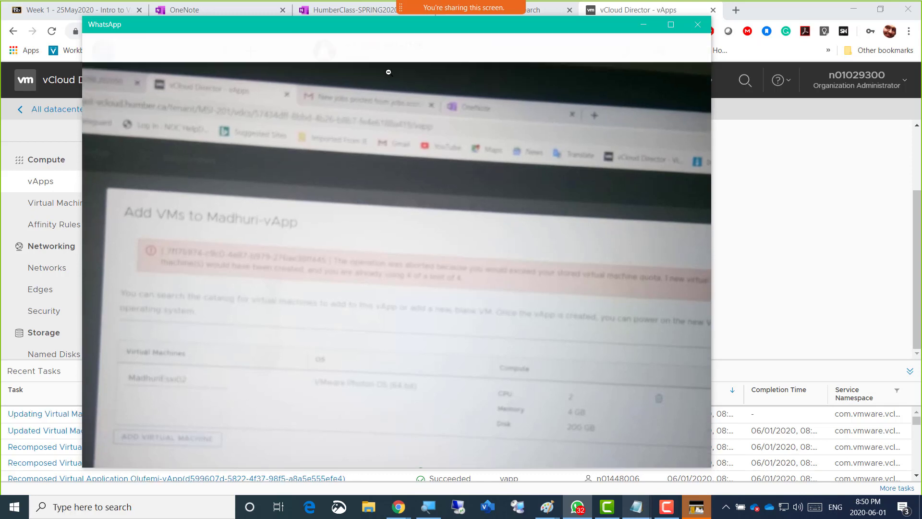
drag(377, 25, 921, 33)
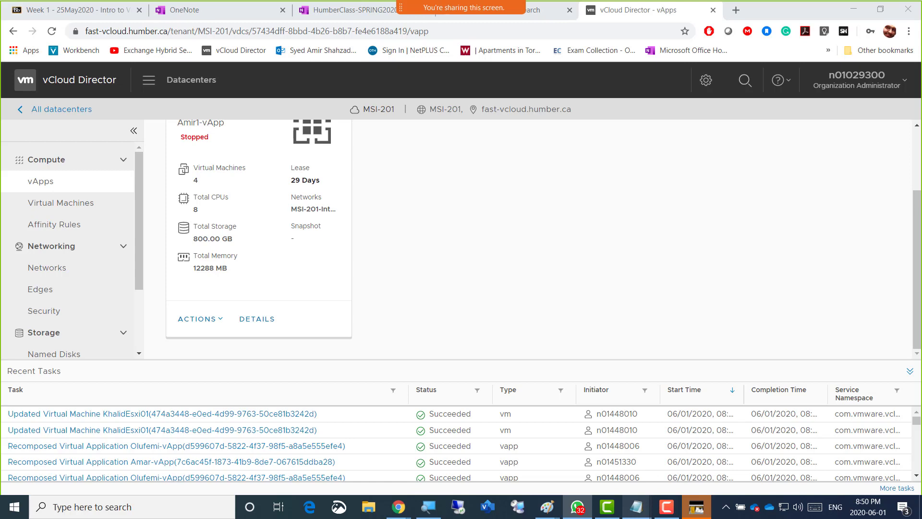
click(499, 294)
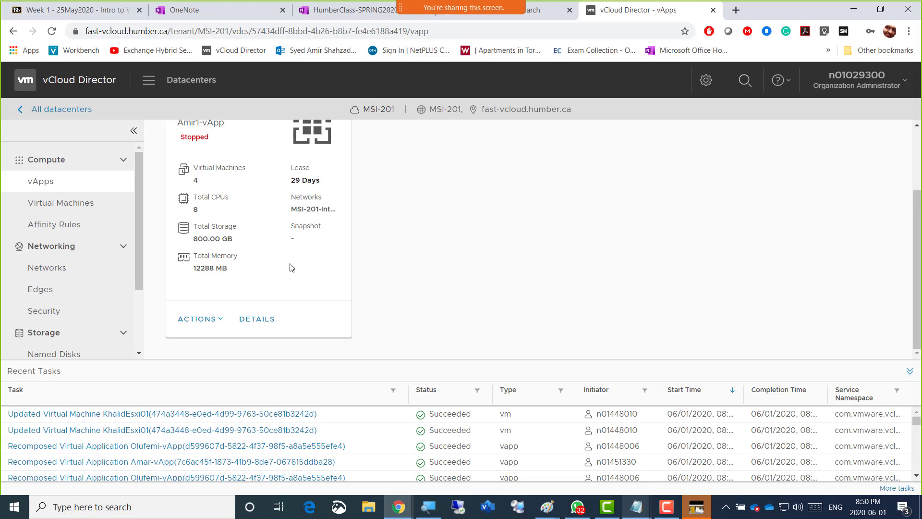
scroll(271, 301, up, 1)
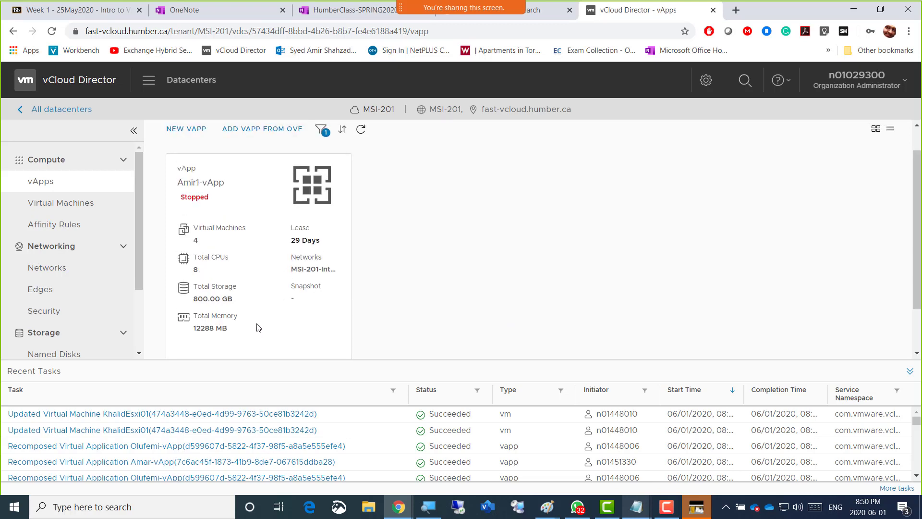
scroll(258, 327, down, 1)
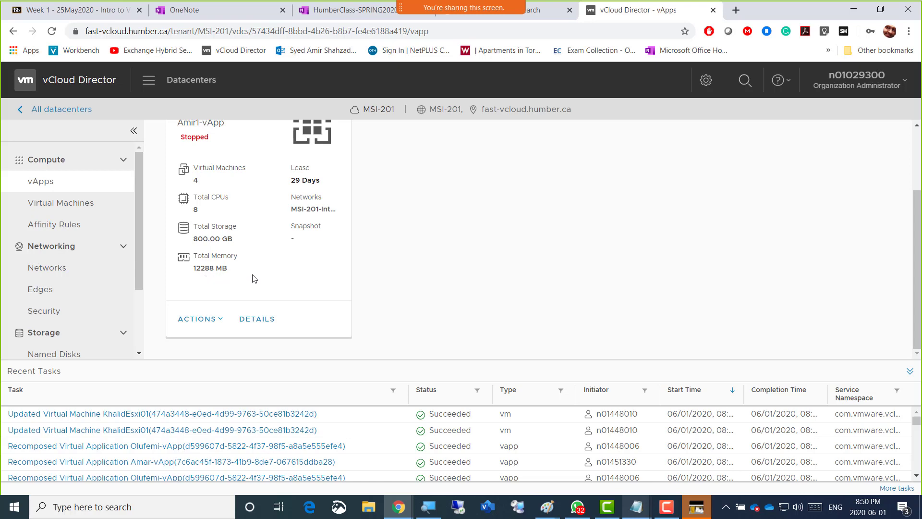
scroll(374, 273, up, 2)
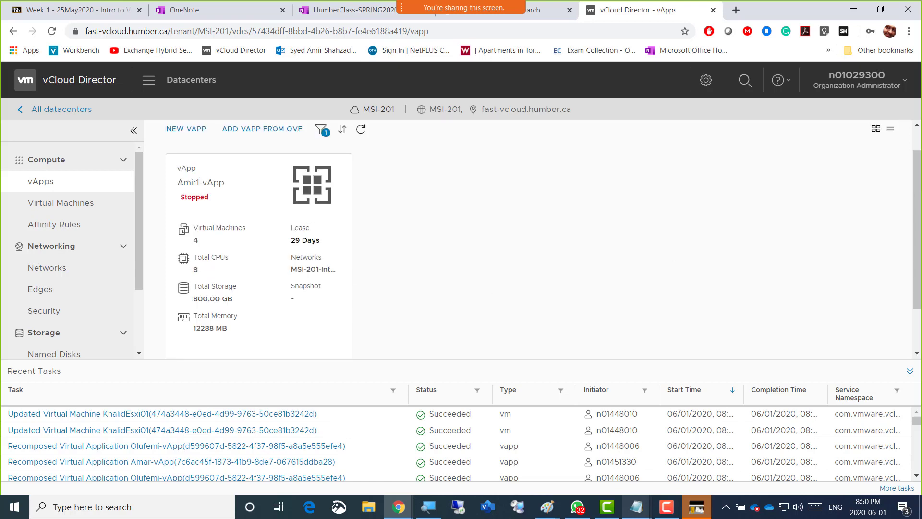
drag(918, 237, 921, 245)
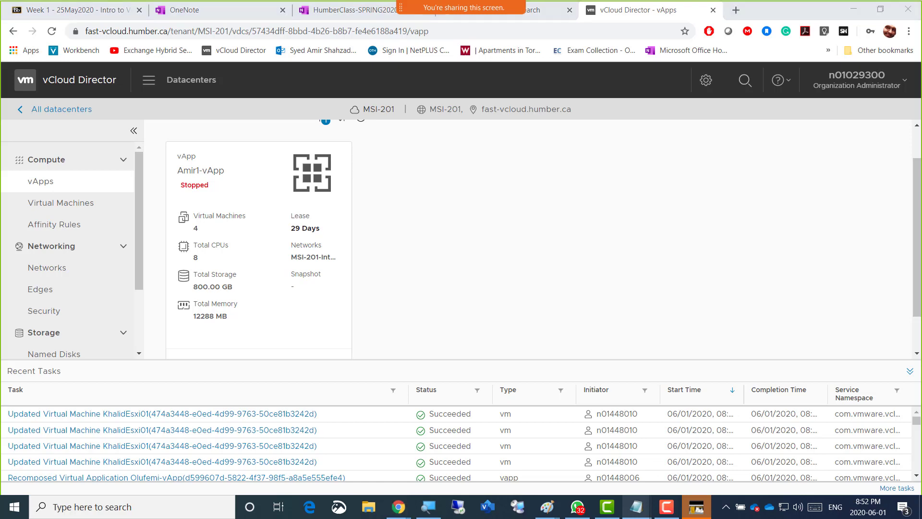
click(429, 254)
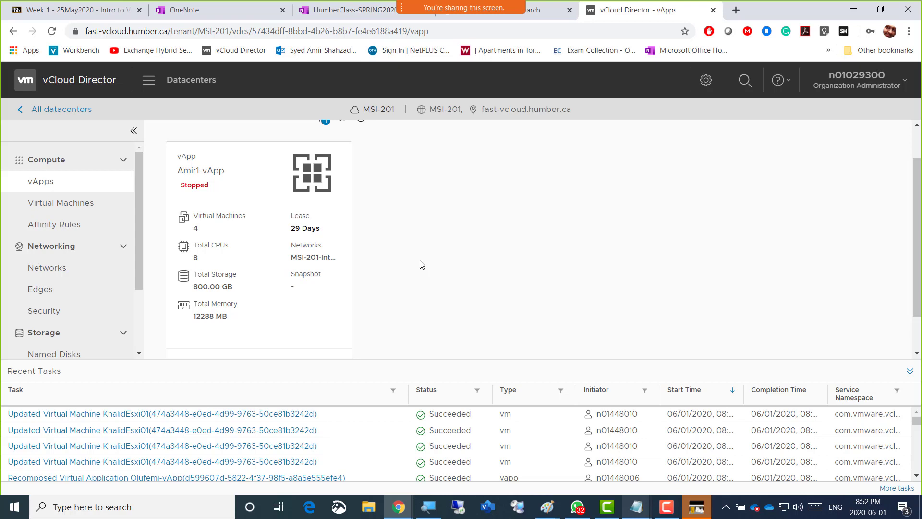
Open the details of Amir1-vApp and examine its VMs, their networks and the general settings, with the recent tasks list collapsed
scroll(421, 264, down, 1)
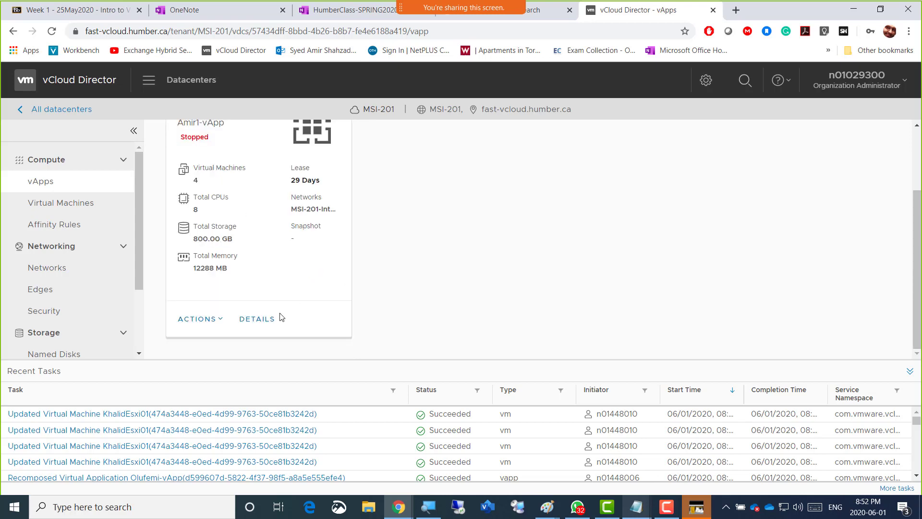
click(264, 319)
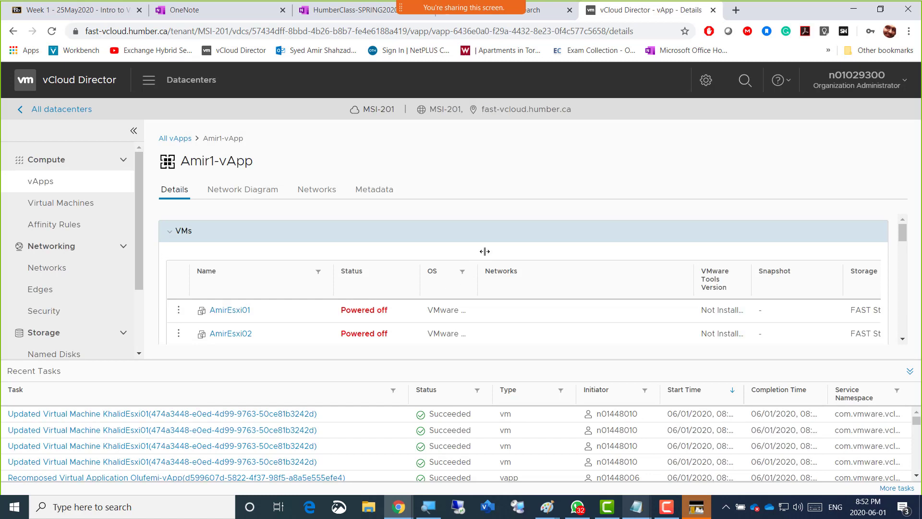
scroll(486, 253, down, 3)
scroll(454, 269, down, 3)
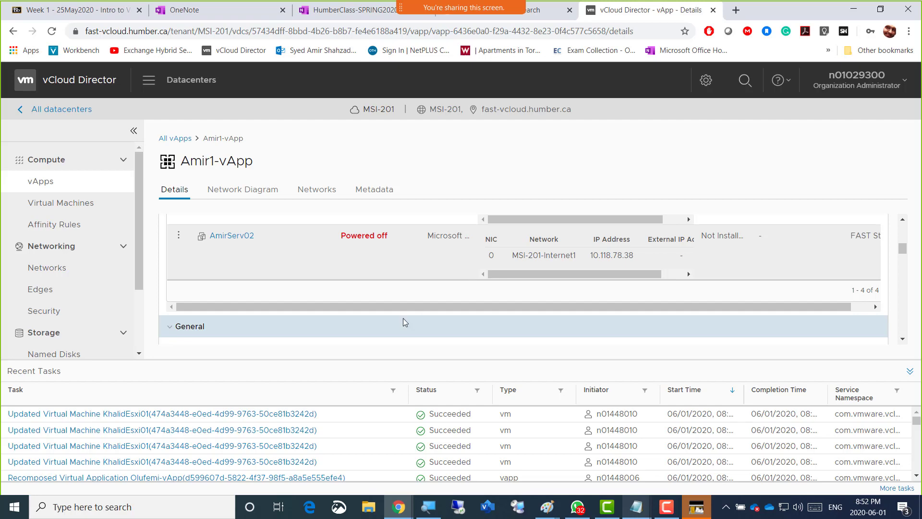
click(275, 376)
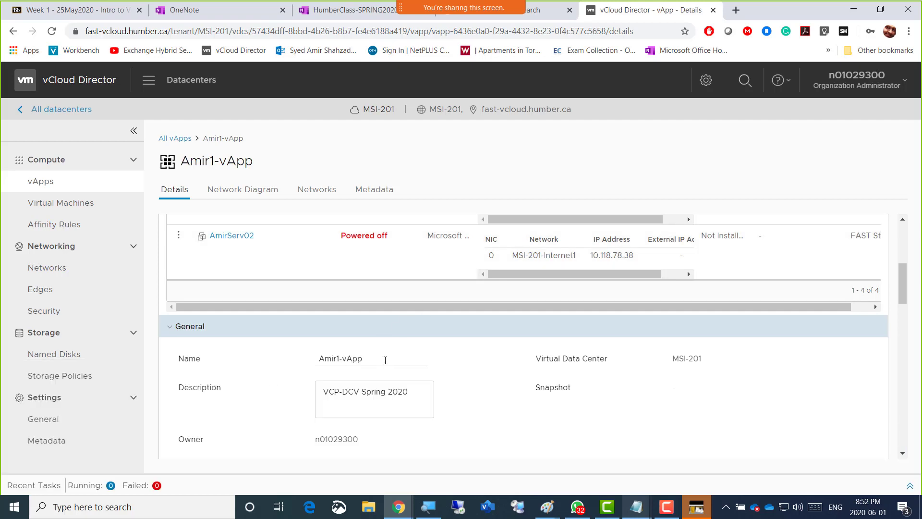
scroll(490, 288, up, 1)
scroll(480, 274, up, 3)
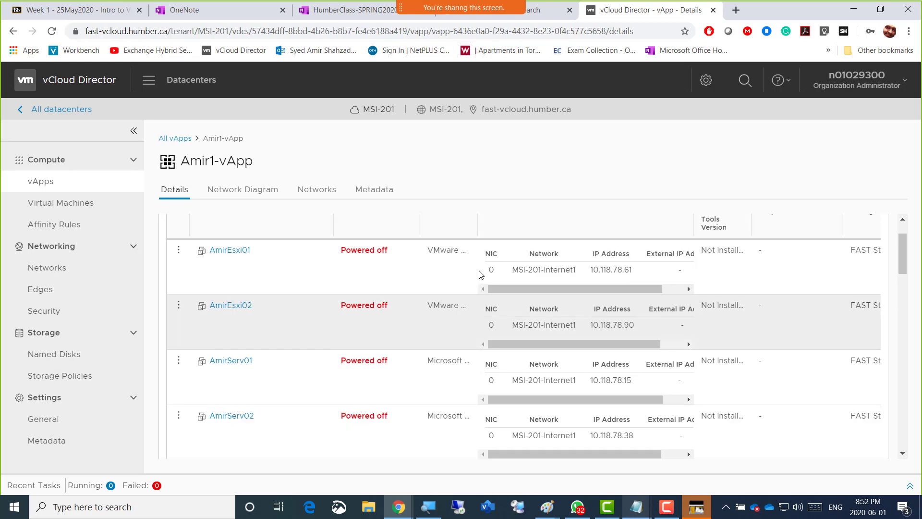
scroll(453, 282, up, 2)
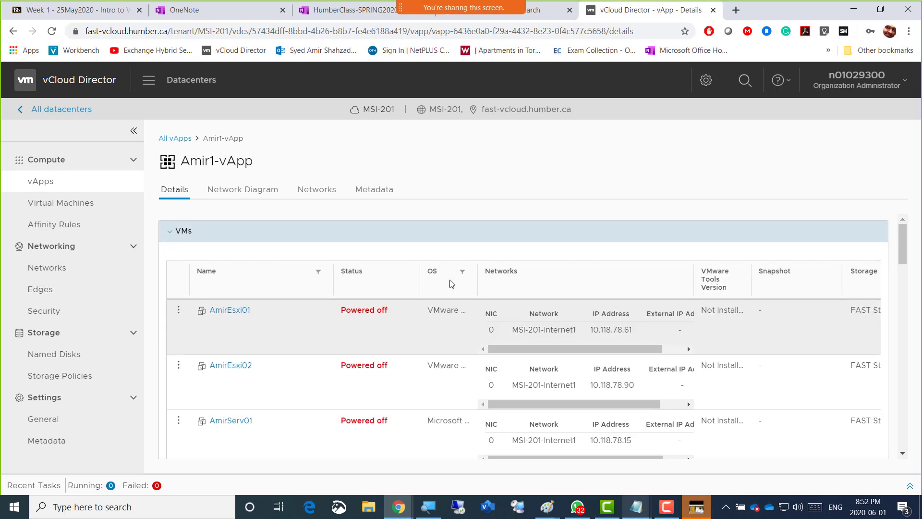
scroll(447, 319, down, 8)
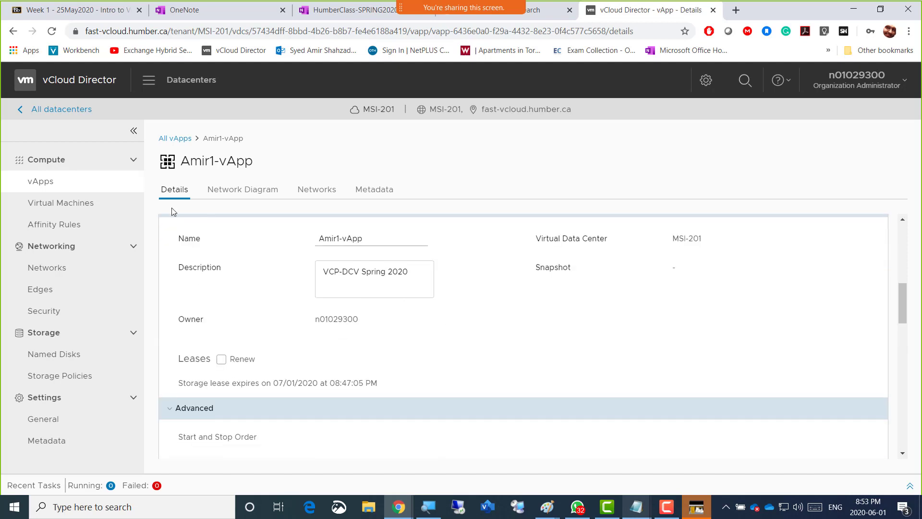
Return to the list of vApps and filter it by name with Amir
click(48, 185)
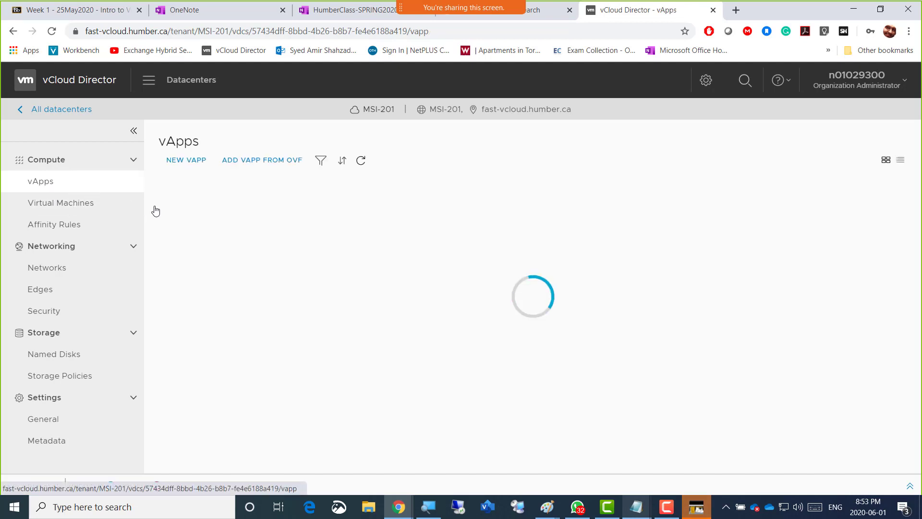
click(319, 162)
click(527, 187)
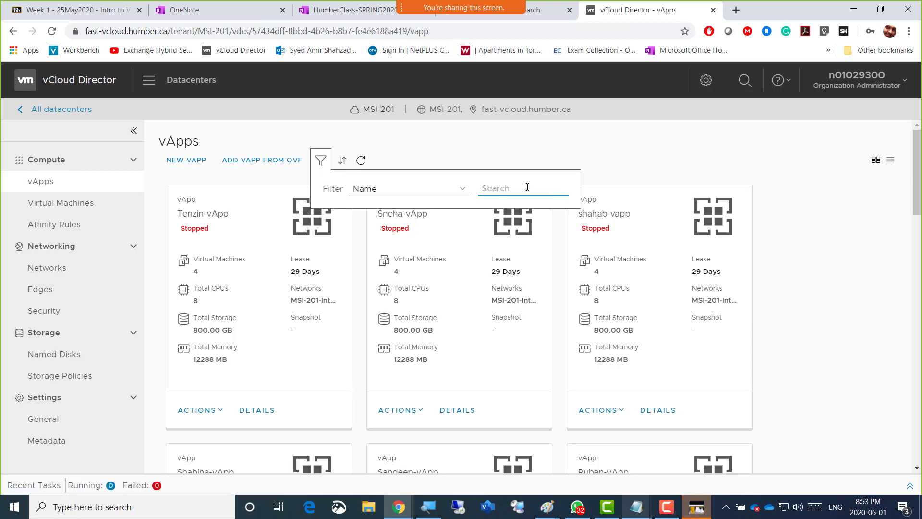
text(Amir)
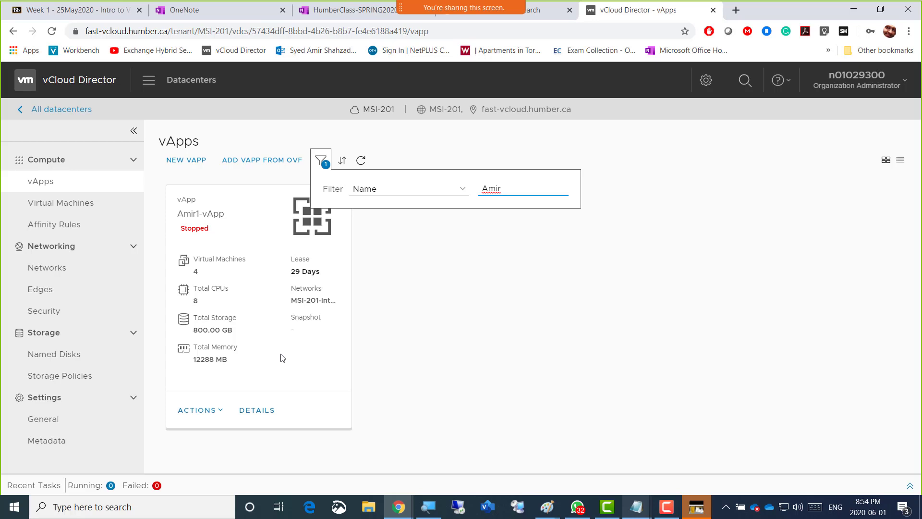
key(XF86AudioRaiseVolume)
key(XF86AudioRaiseVolume)
drag(921, 63, 787, 20)
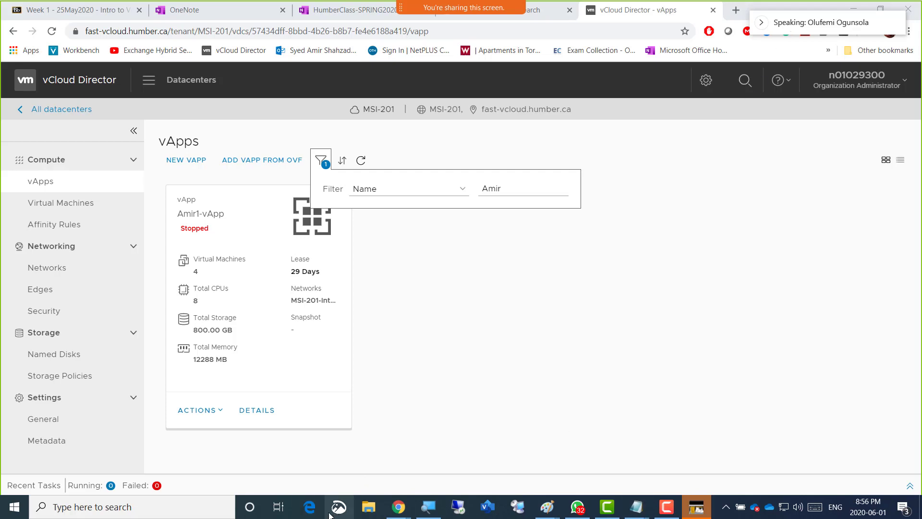
In the OneNote Week02 page, add the line "Screenshot 2 = vApp with 4 Vms" below the Screenshot 1 line
mouse_move(398, 506)
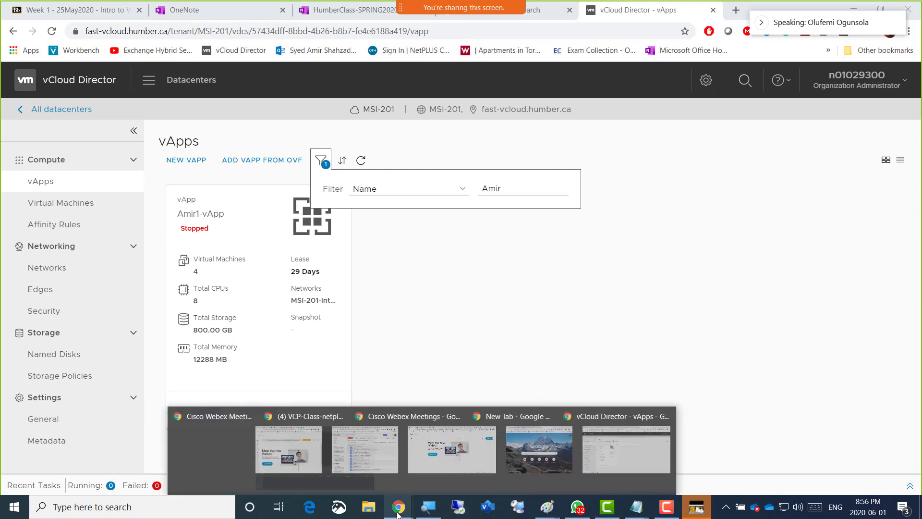
click(335, 11)
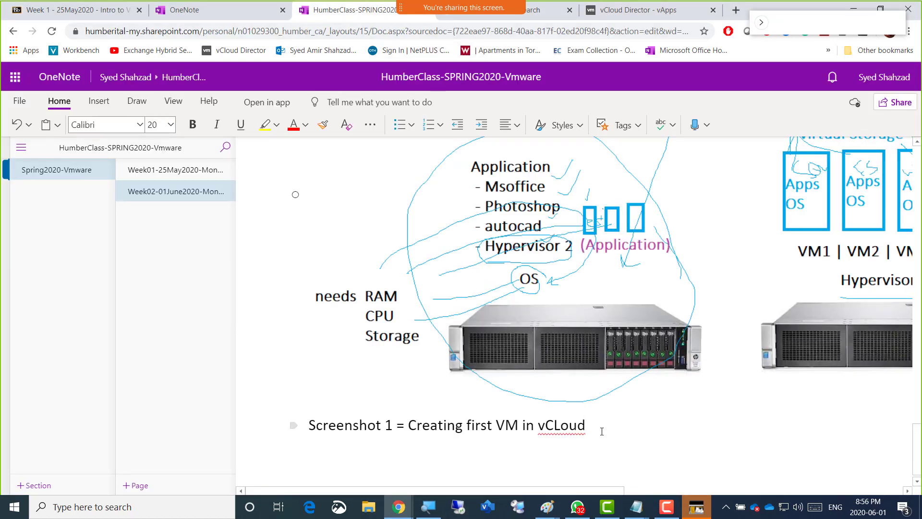
key(Return)
text(S)
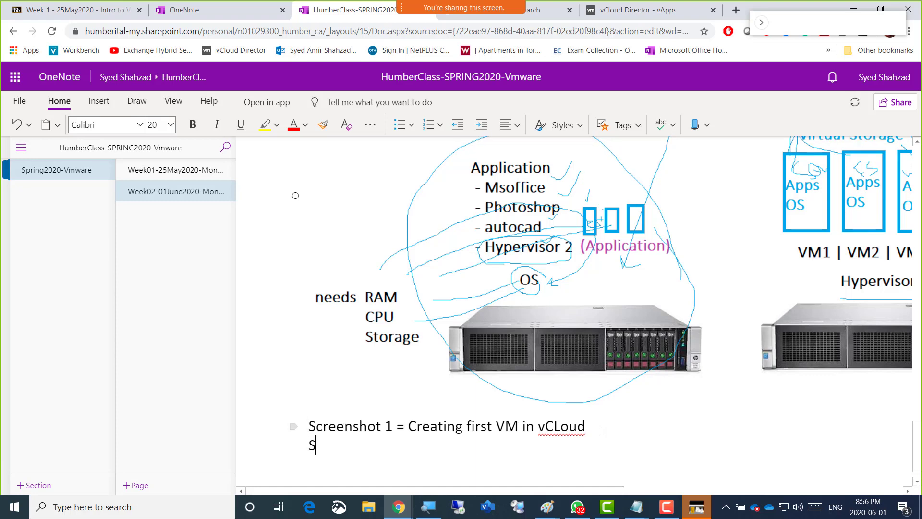
text(creenshot)
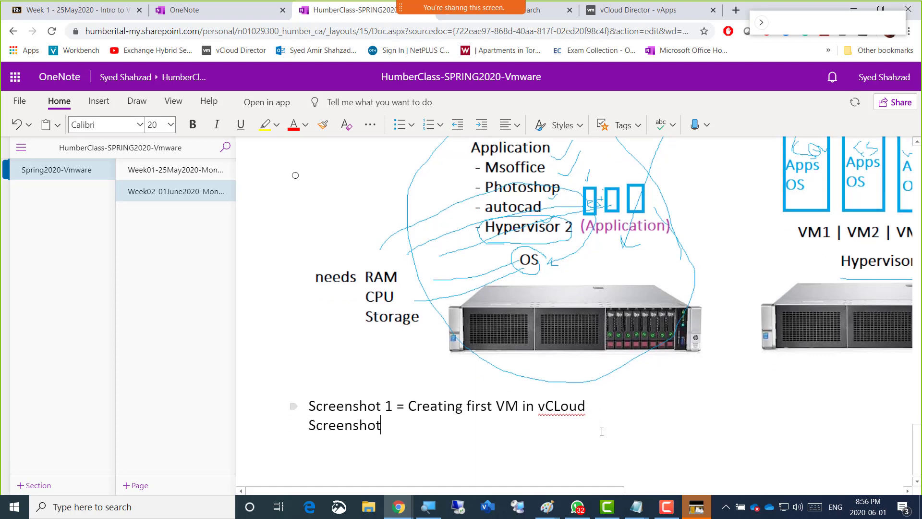
text( 2 = vApp with 4 Vm)
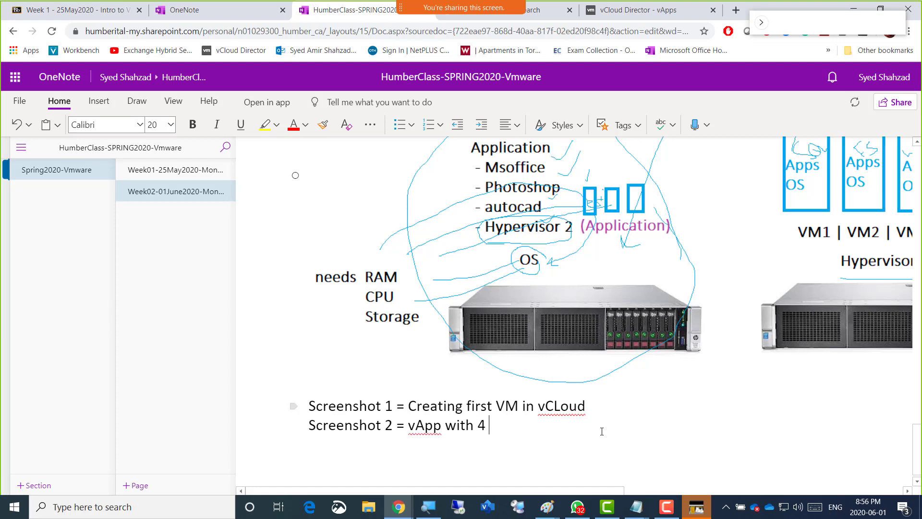
text(s)
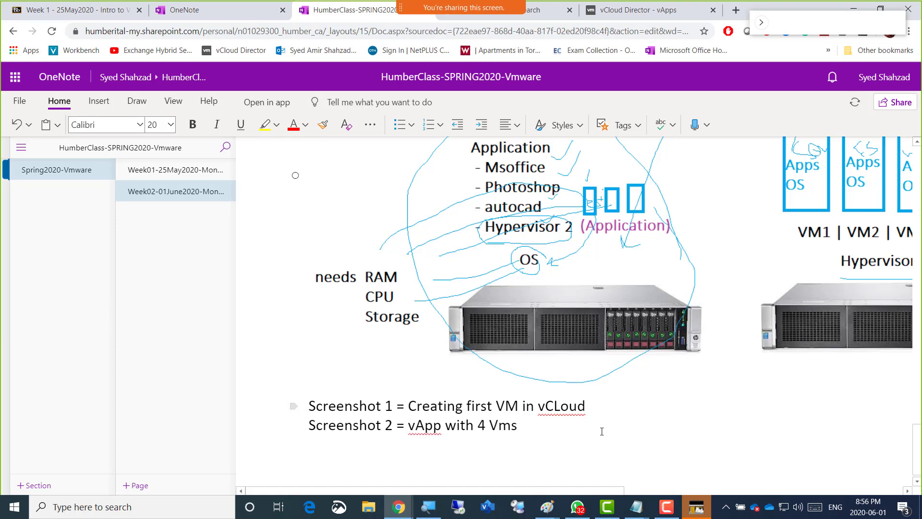
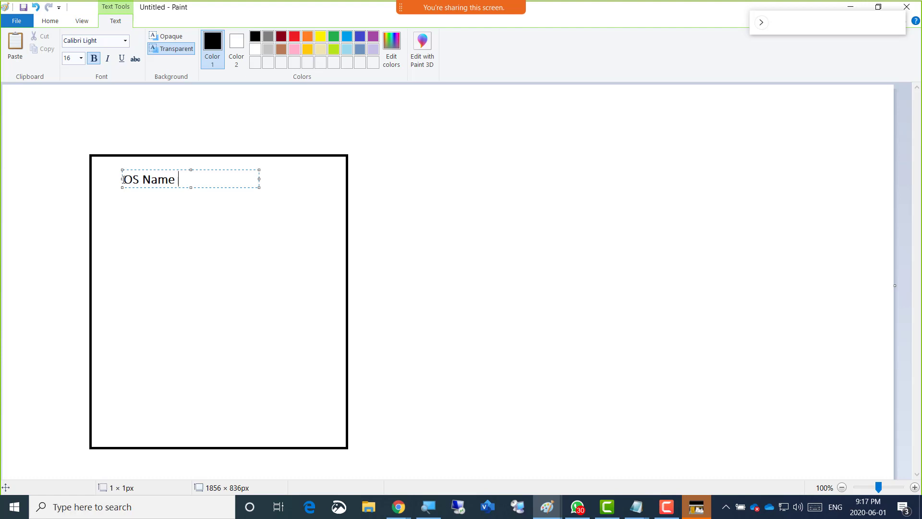
In the Paint text box, complete the first line as "OS Name - AmirServ01" and add "Ip = 192.168.200.1" below a blank line
text(irServ01)
key(Return)
key(Return)
text(Ip = )
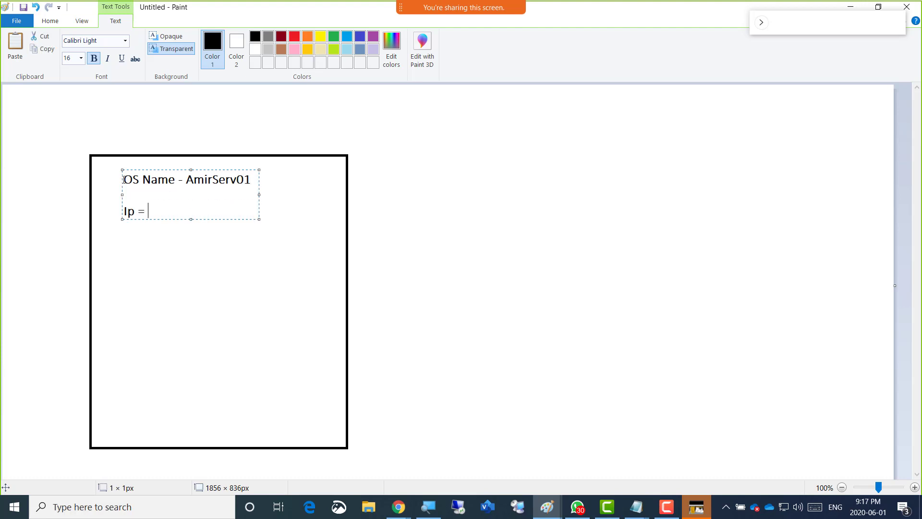
text(192.168.200.1)
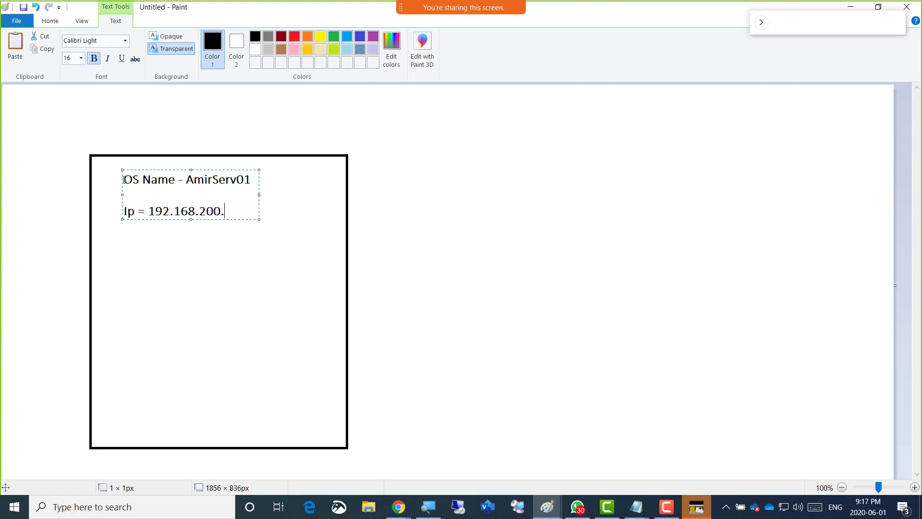
Add the lines "SM = 255.255.255.0" and "GW = 192.168.200.1" below the Ip line
key(Return)
text(SM = 255.255.255.0)
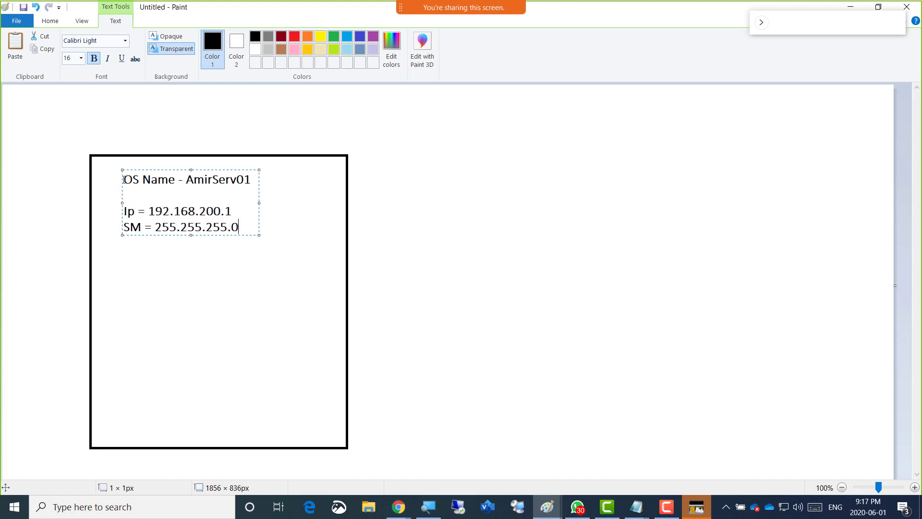
key(Return)
text(GW = 192.168)
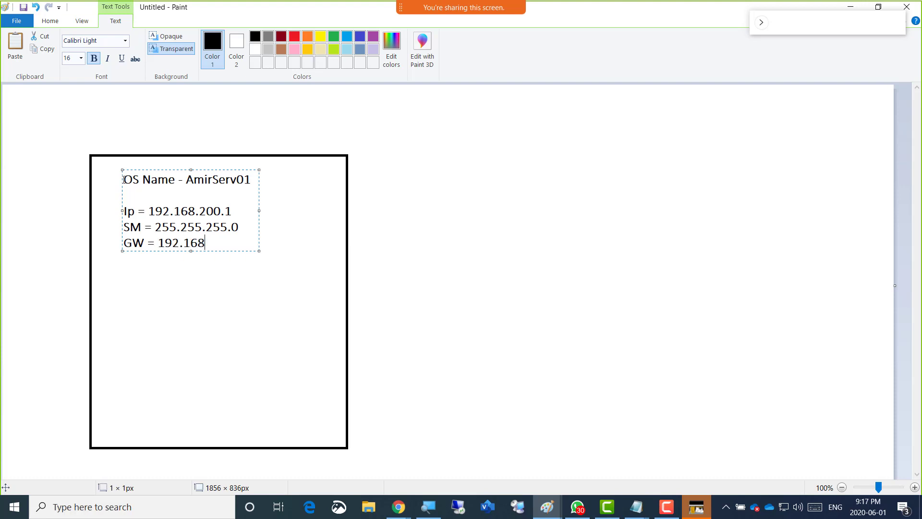
text(.200.1)
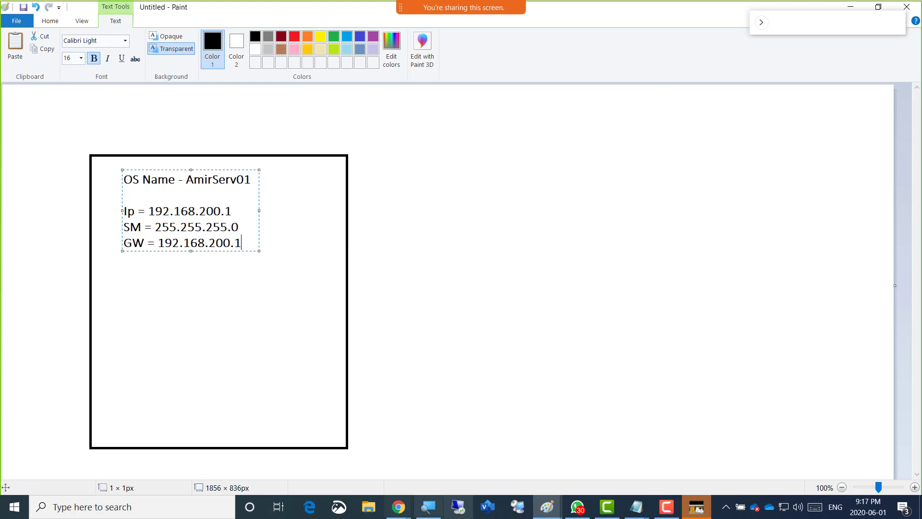
click(666, 507)
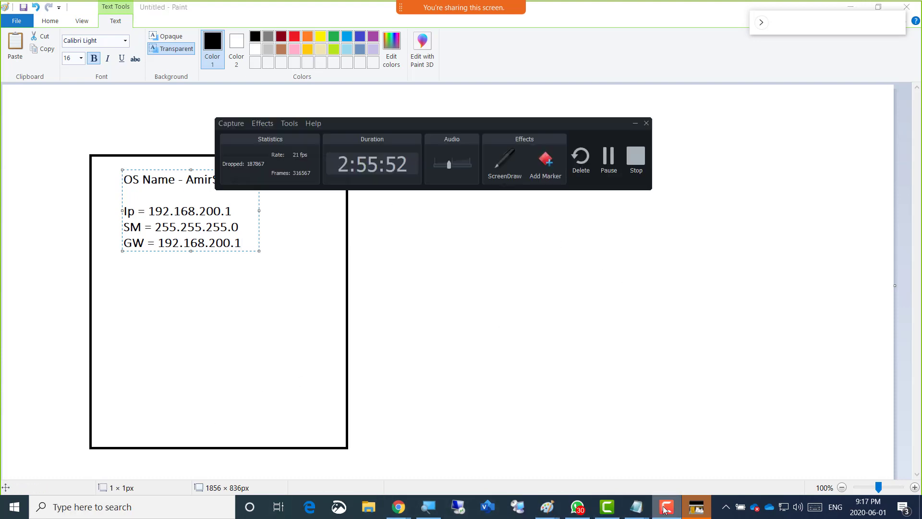
click(667, 507)
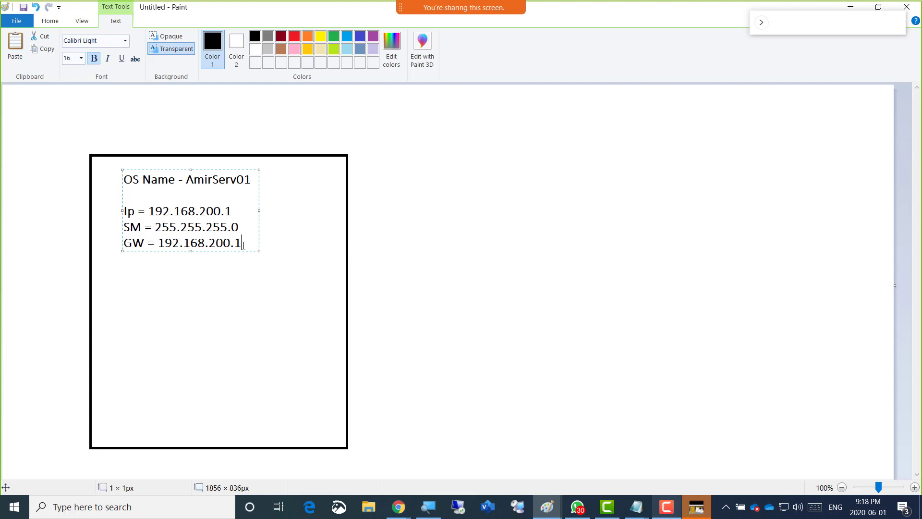
Add the line "PD = 192.168.200.1" below the GW line
key(Return)
text(PD = 192.168.200.1)
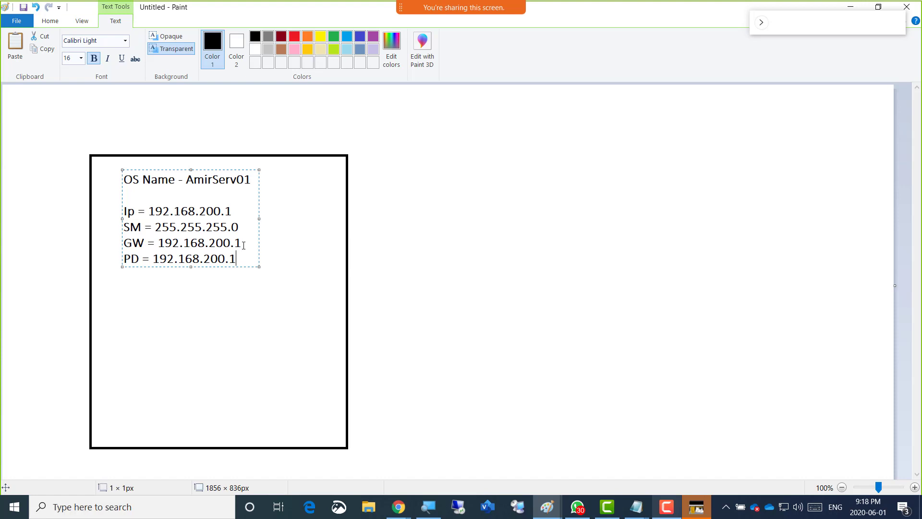
key(shift+Left)
key(shift+Left)
key(shift+Left)
key(shift+Left)
key(shift+Left)
key(shift+Left)
key(shift+Left)
key(shift+Left)
key(shift+Left)
key(shift+Left)
key(shift+Left)
key(shift+Left)
key(shift+Left)
key(shift+Left)
key(shift+Left)
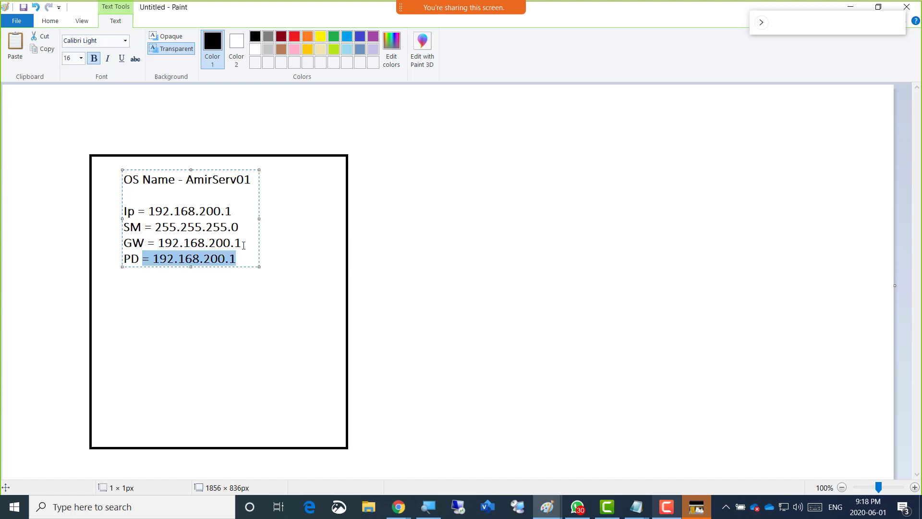
key(shift+Right)
key(shift+Right)
key(End)
Add the line "Vmware tools installed" under the network settings, separated by a blank line
key(Return)
key(Return)
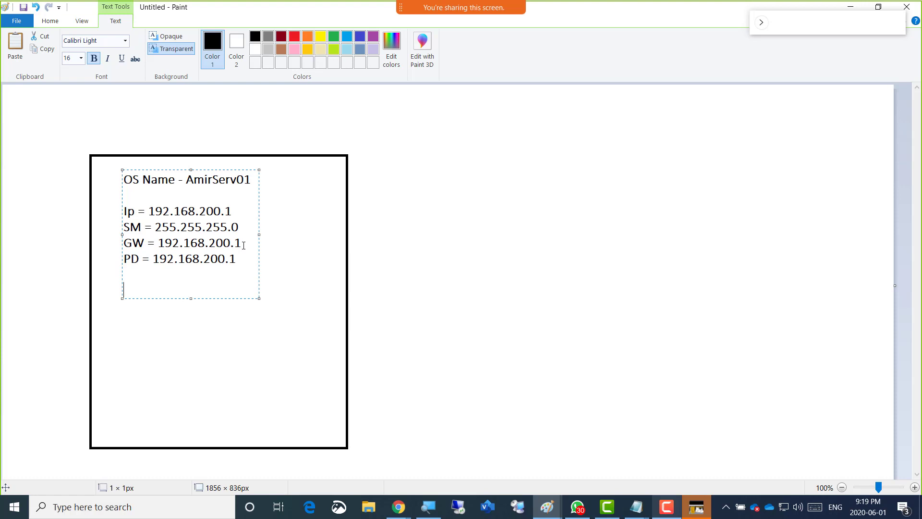
text(Vmware tools installed)
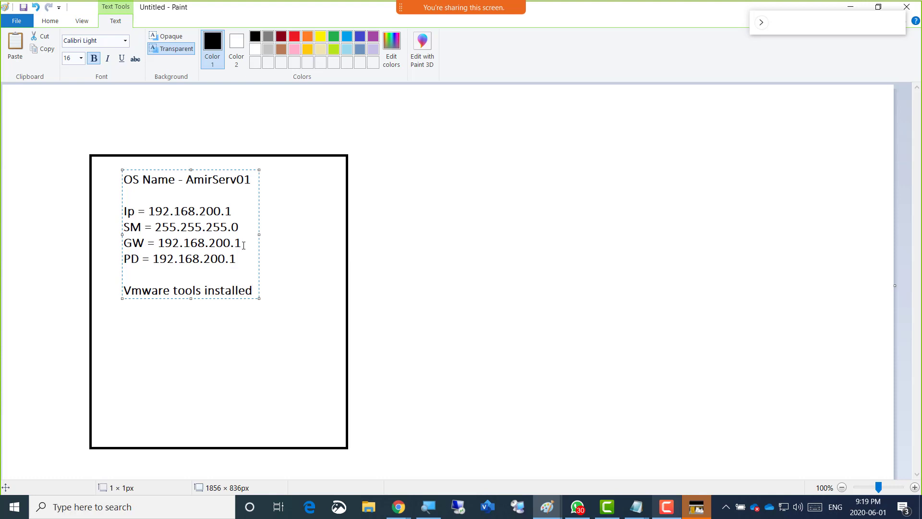
List ActiveDirectory, DNS and DHCP on separate lines below the Vmware tools line, leaving a blank line before them
key(Return)
key(Return)
text(ActiveDirectory)
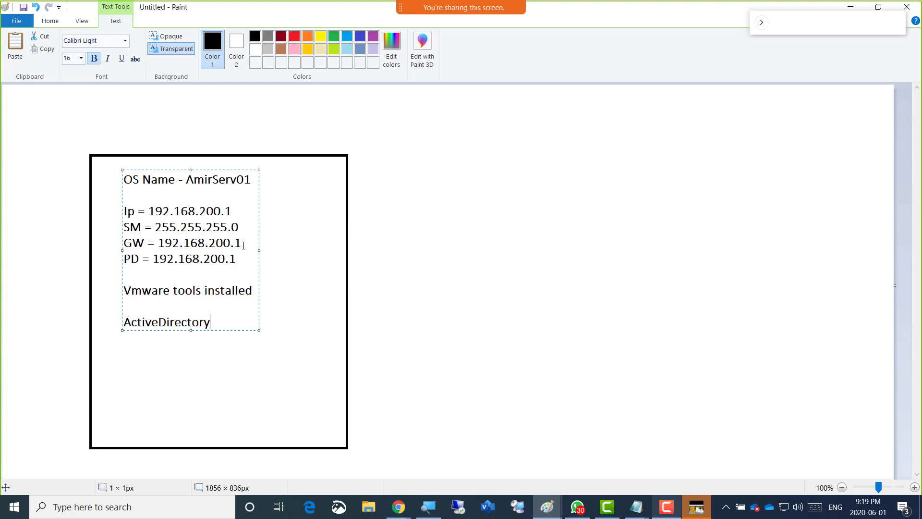
key(Return)
text(DNS)
key(Return)
text(DHCP)
Add "- Humber.local" after ActiveDirectory as its domain name
key(Up)
key(Up)
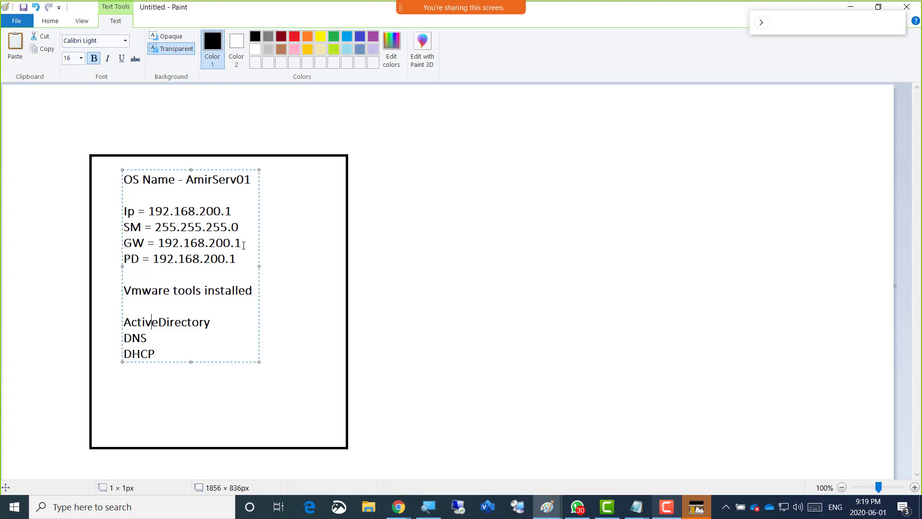
key(Right)
key(Right)
key(Right)
key(Right)
key(Right)
key(Right)
key(Right)
key(Right)
key(Right)
key(Right)
text(Humber)
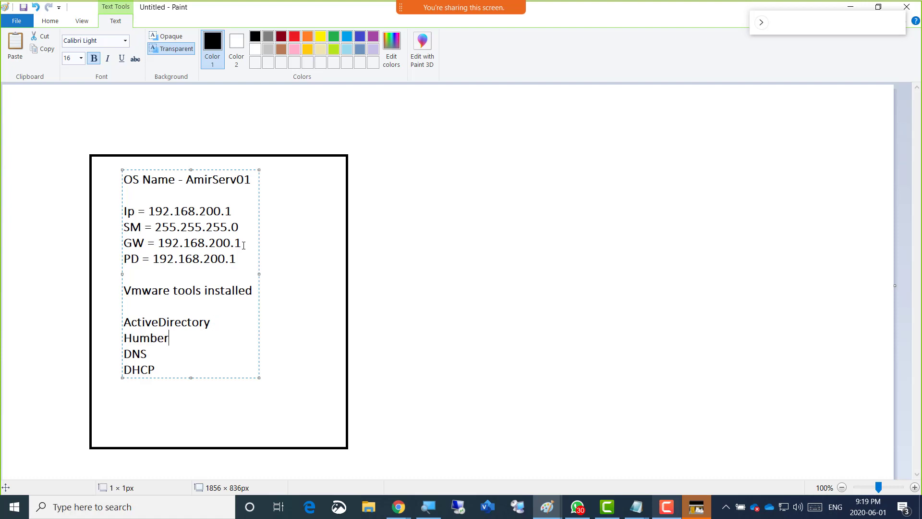
text(.local)
key(Left)
key(Left)
key(Left)
key(Left)
key(Left)
key(Left)
key(Left)
key(Left)
key(Left)
key(Left)
key(Left)
key(Left)
key(Left)
Add the address range "- 192.168.200.50 upto 192.168.200.100" after DHCP
key(Down)
key(Down)
key(Down)
text(- 192.168.200.)
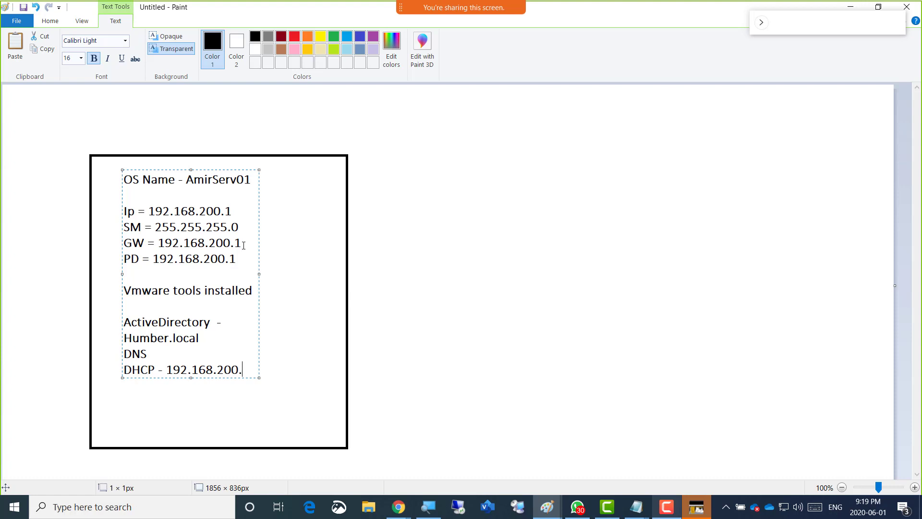
text(50)
key(Return)
text(upto 192.168.200.100)
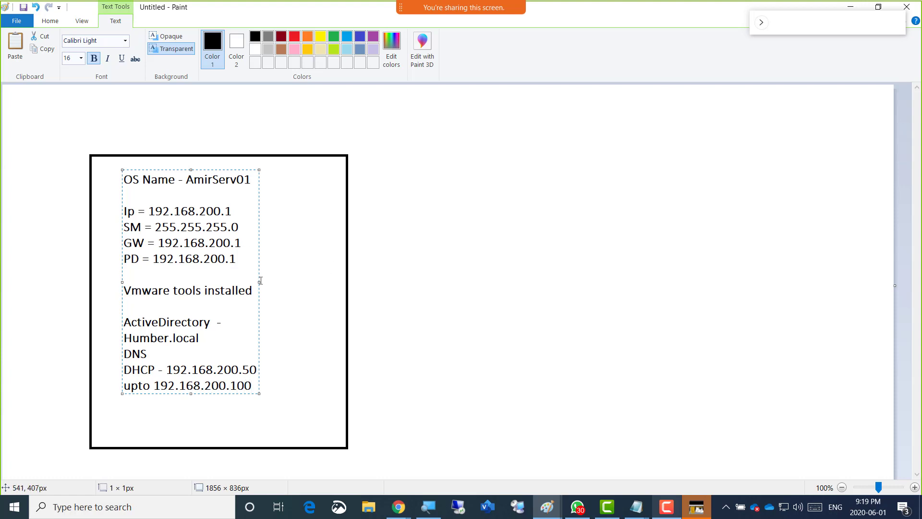
Widen the text box to about 634 px so each entry fits on one line, and add blank lines after the DHCP line
drag(260, 281, 424, 281)
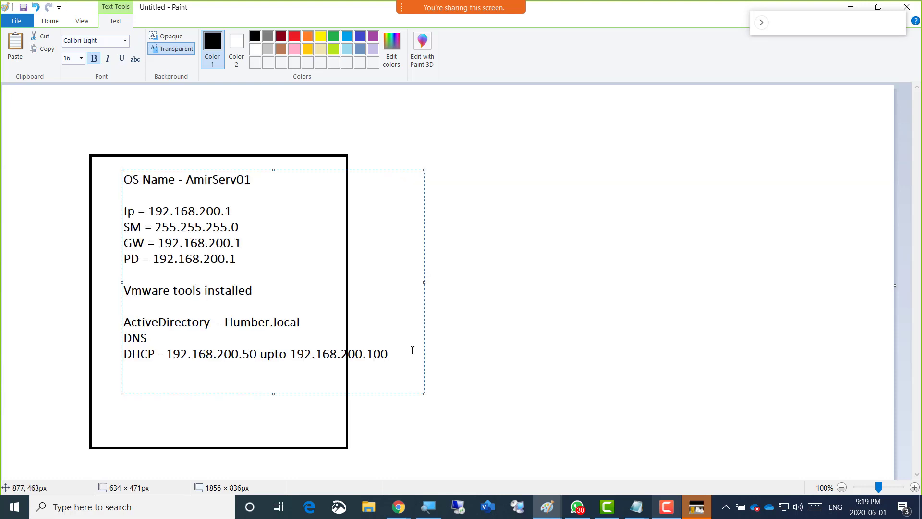
key(Return)
key(Return)
click(666, 506)
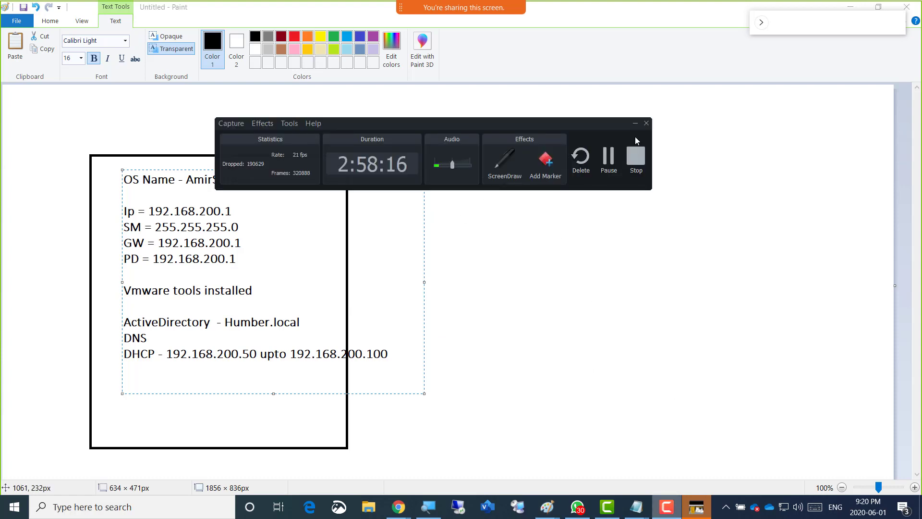
click(634, 124)
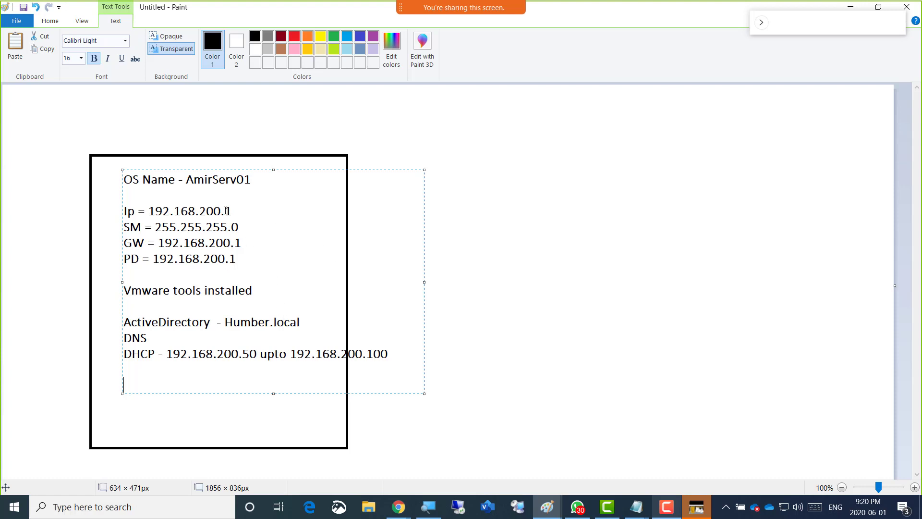
Switch to vCloud Director, open the list of virtual machines and filter it by name with Amir
key(alt+Tab)
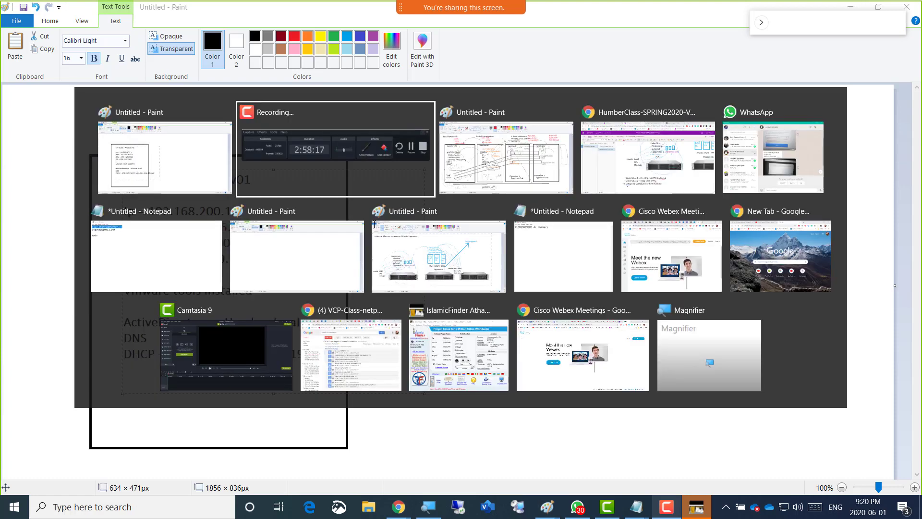
key(alt+Tab)
key(alt+Tab)
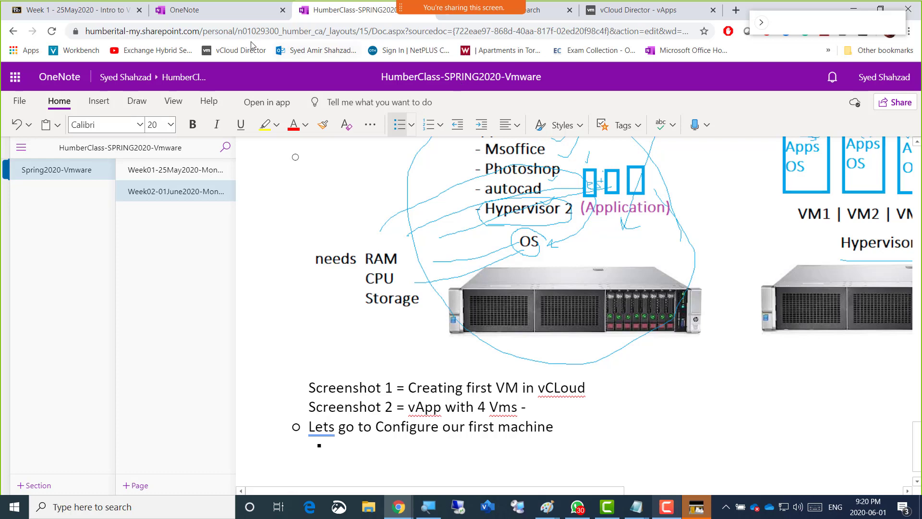
click(612, 18)
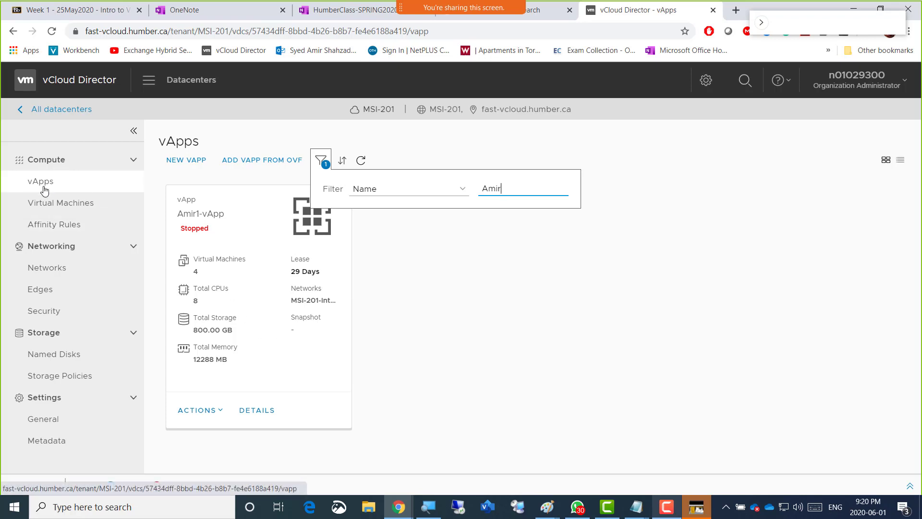
click(47, 207)
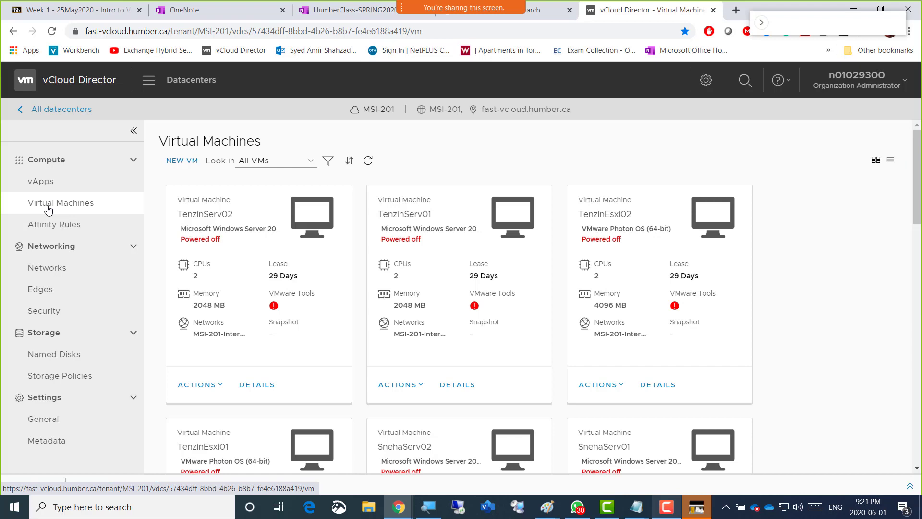
click(328, 161)
click(497, 188)
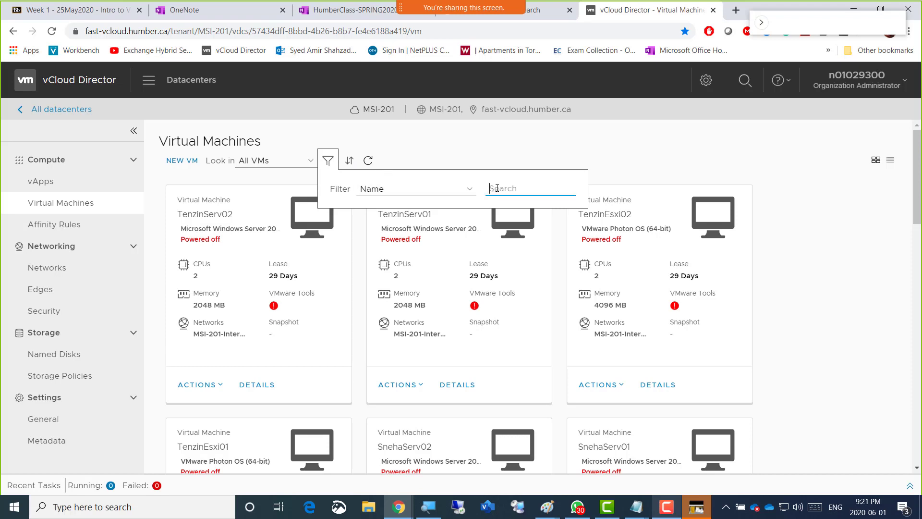
text(Amir)
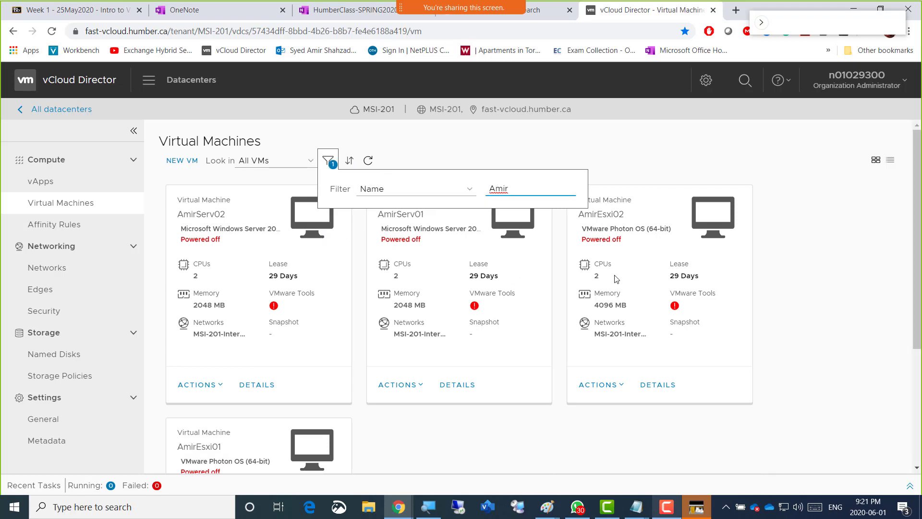
click(427, 227)
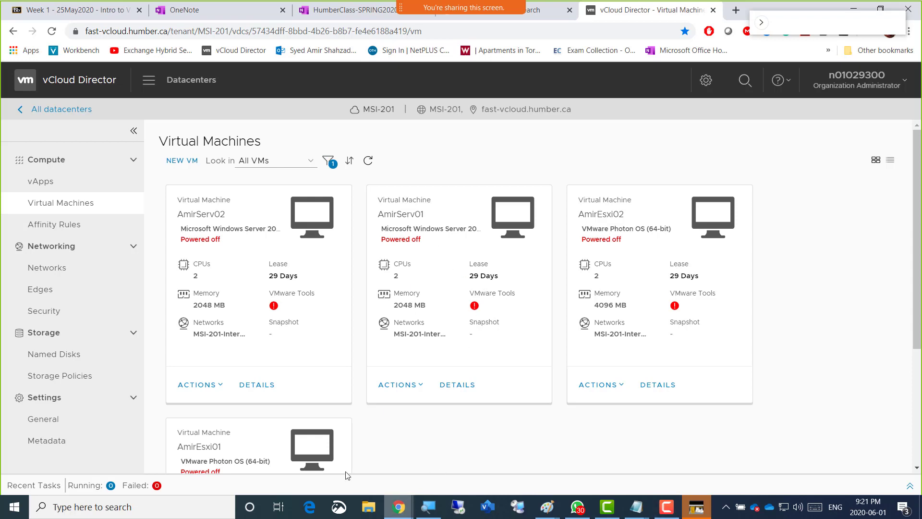
In the OneNote Week02 page, add the line "Screenshot 3 = First VM" below the Screenshot 2 line
mouse_move(470, 15)
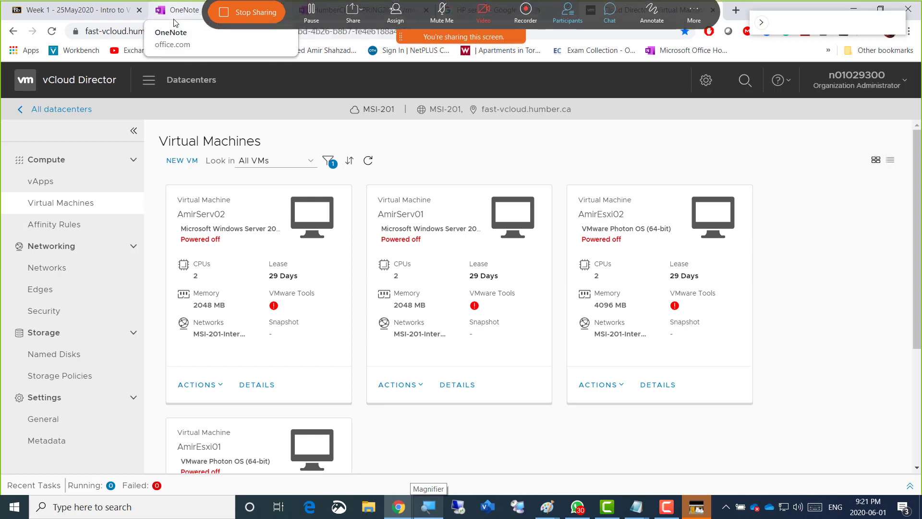
click(336, 17)
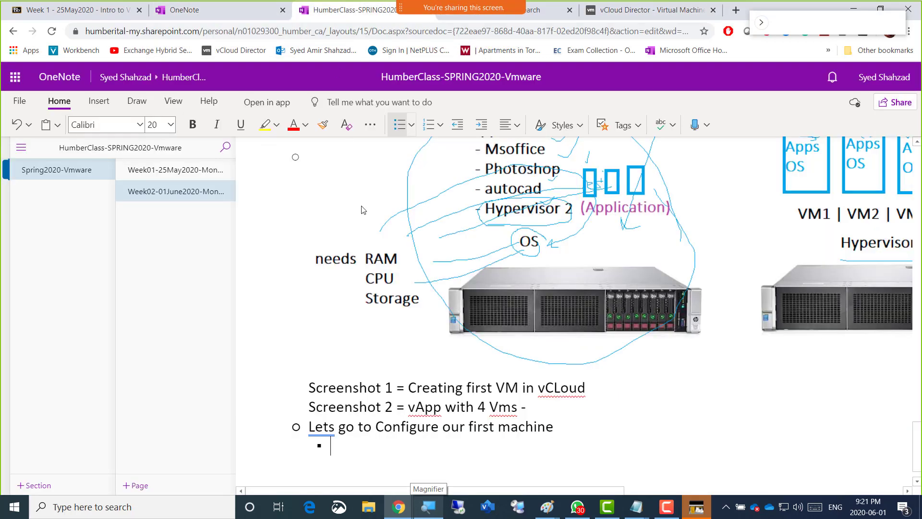
key(Left)
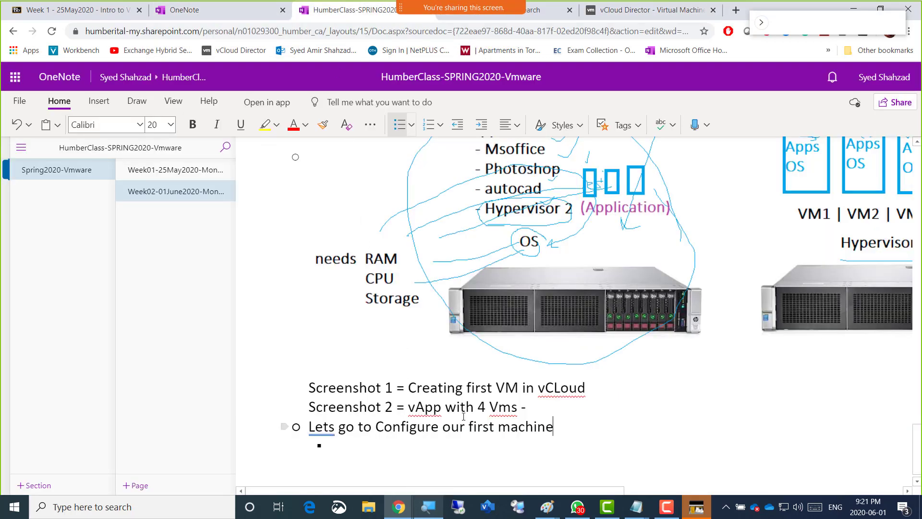
key(Home)
key(Return)
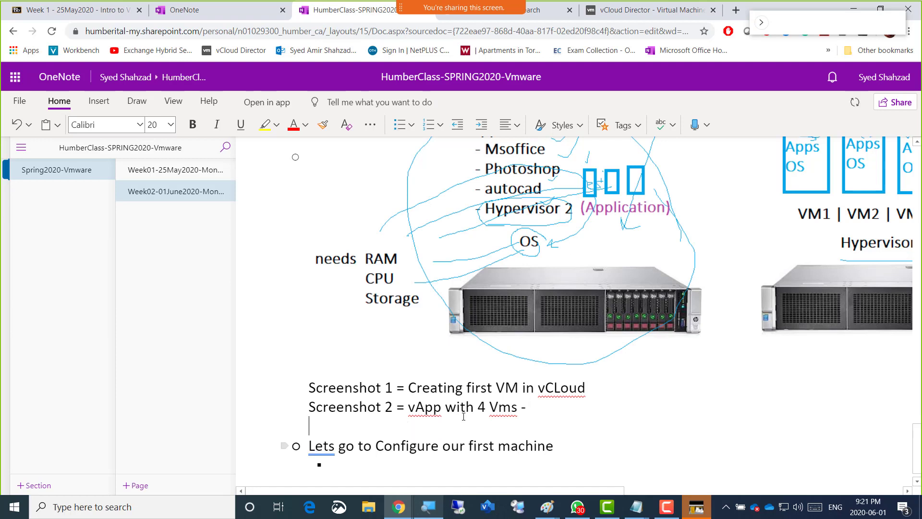
text(Screenshot 3 )
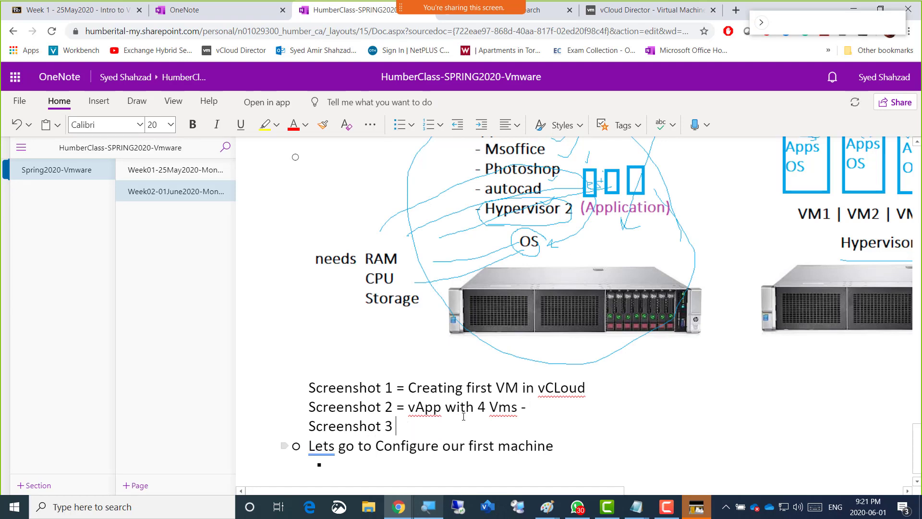
text(= First )
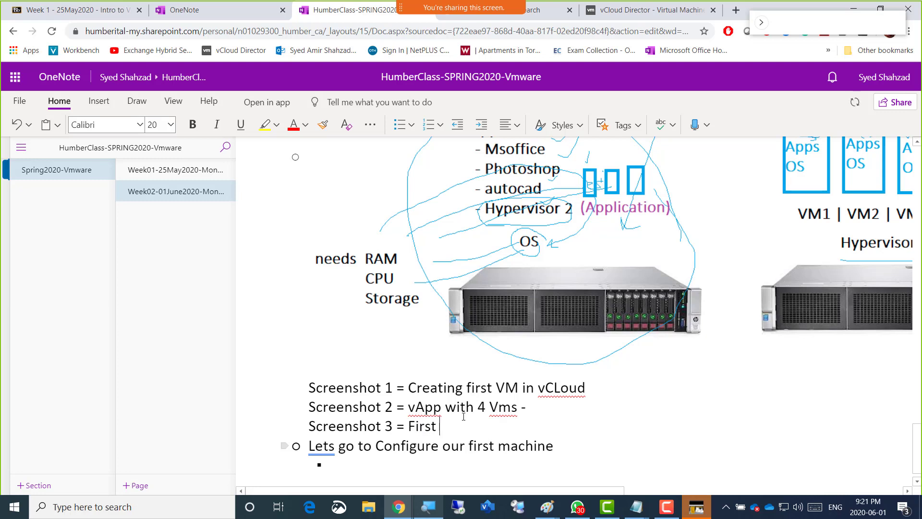
text(VM)
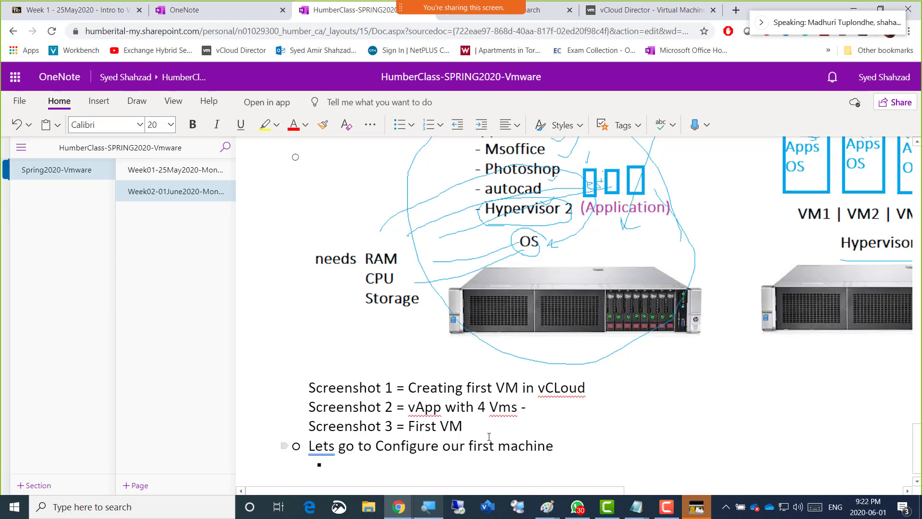
key(alt+Tab)
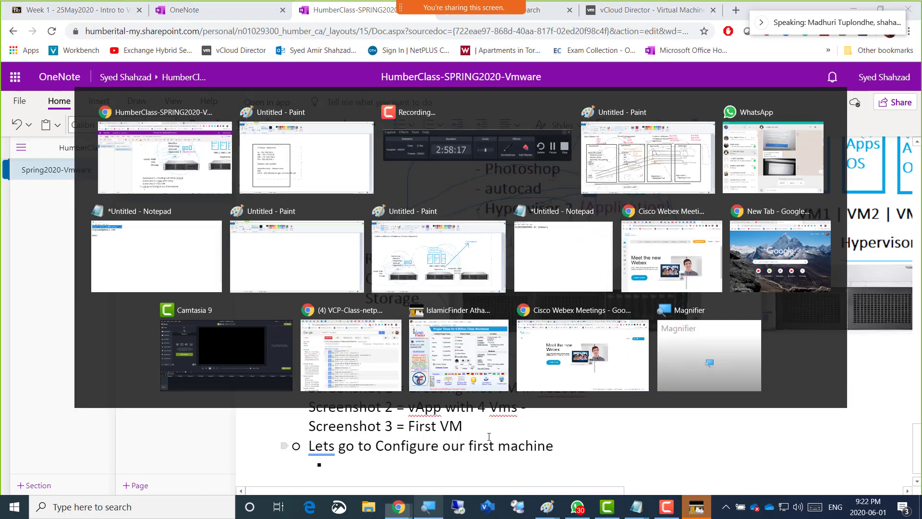
key(alt+Tab)
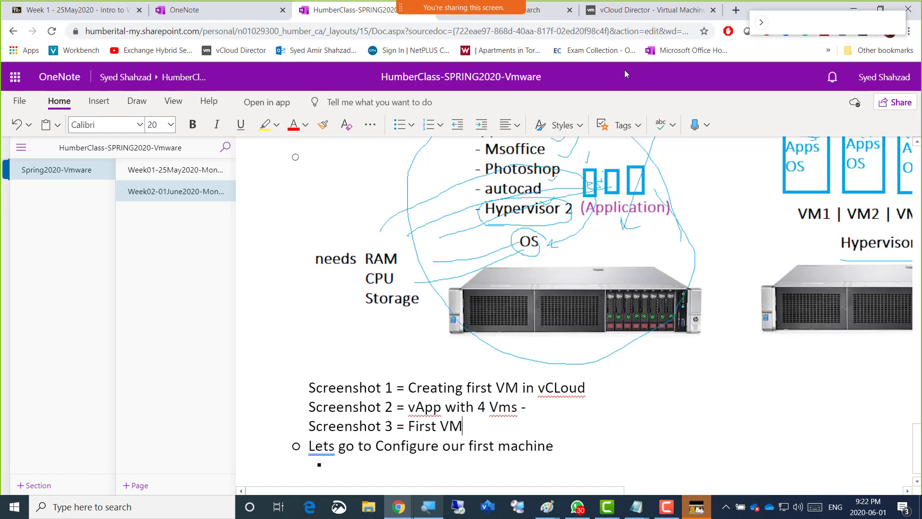
Switch to vCloud Director, compare the list and card layouts of the virtual machines, and glance over the Paint plan and OneNote notes
click(631, 19)
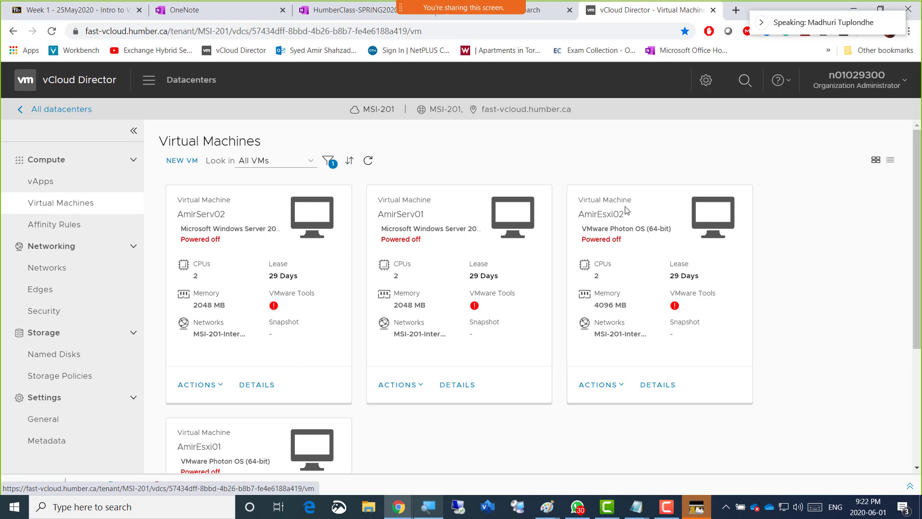
click(890, 163)
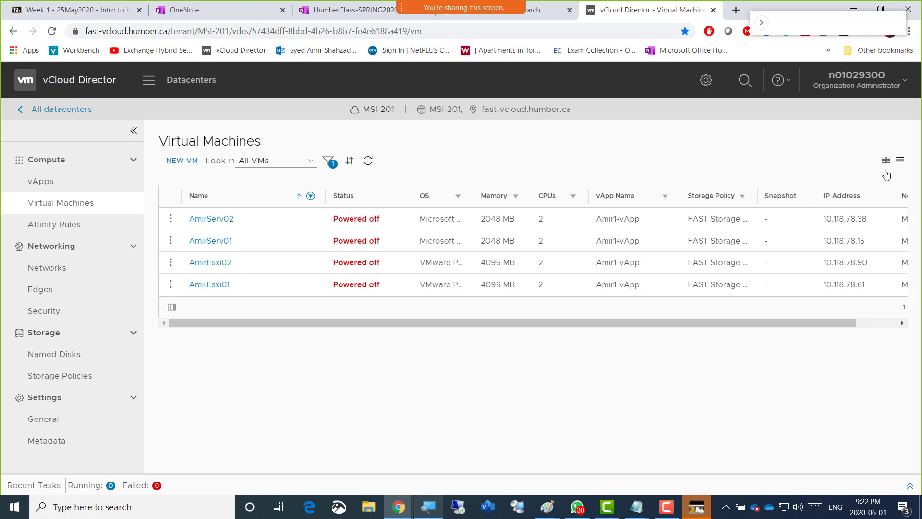
click(886, 161)
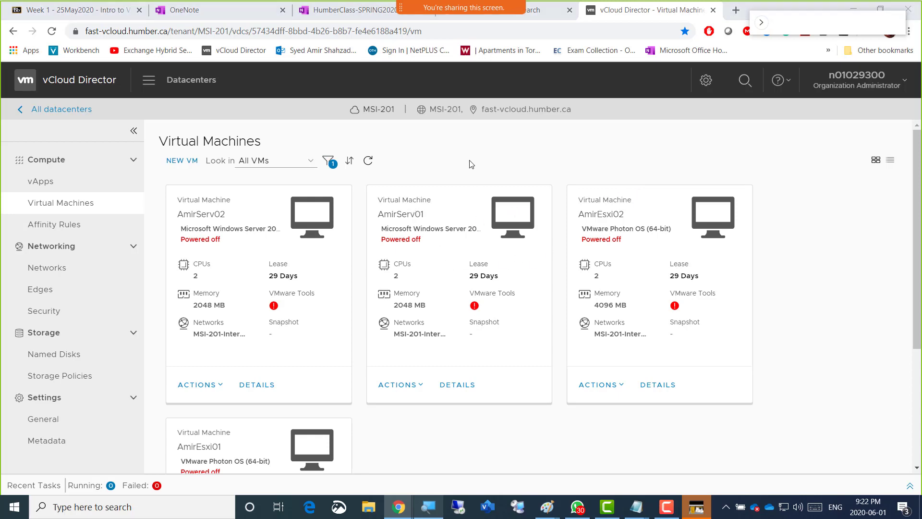
key(alt+Tab)
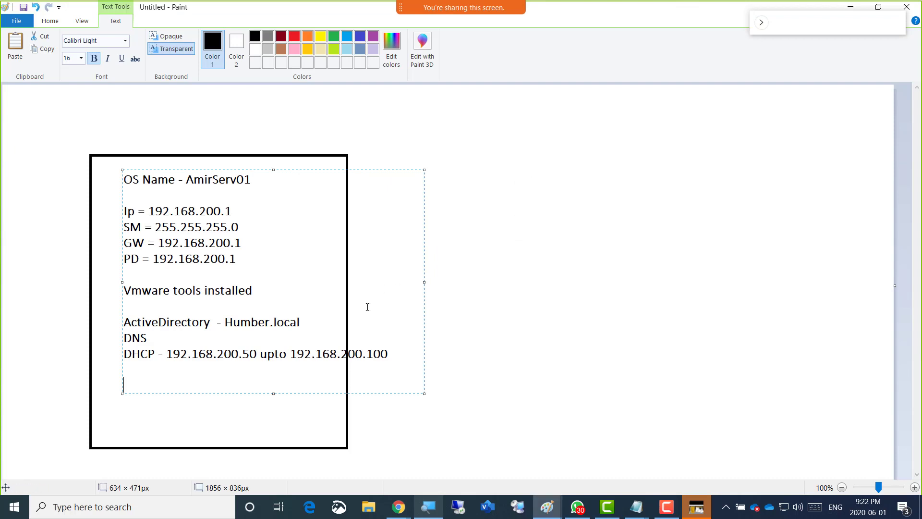
key(alt+Tab)
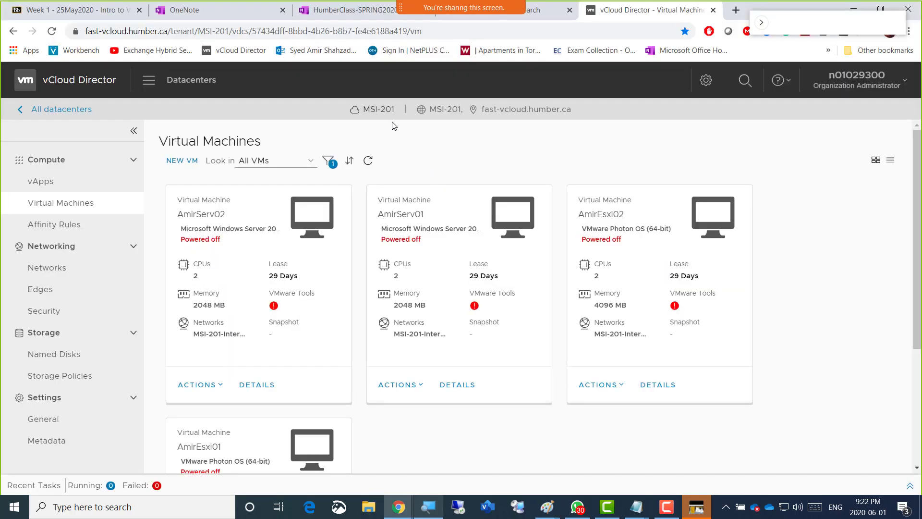
click(331, 13)
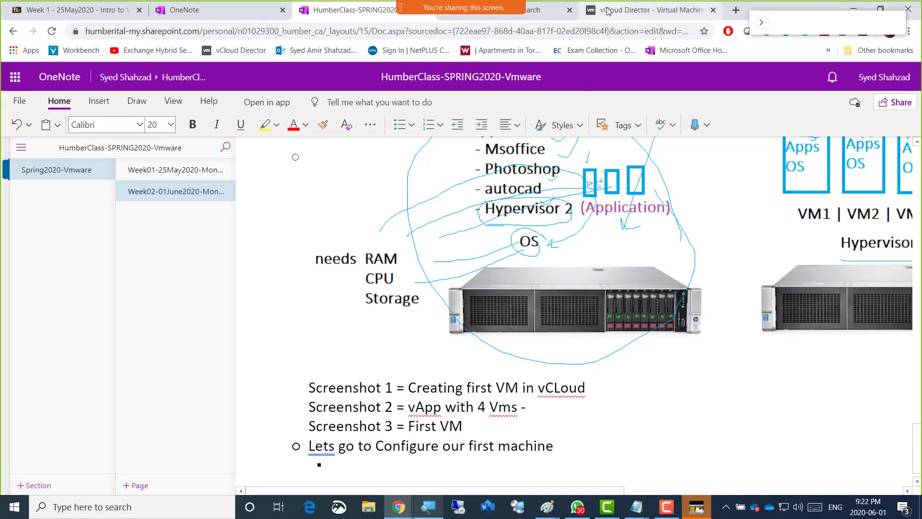
Return to the vCloud Director virtual machines and power on AmirServ01
click(624, 11)
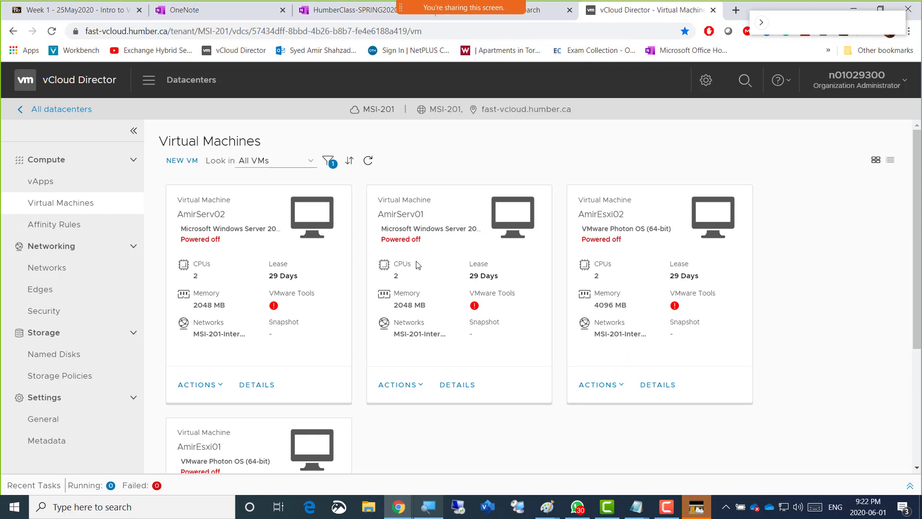
click(422, 385)
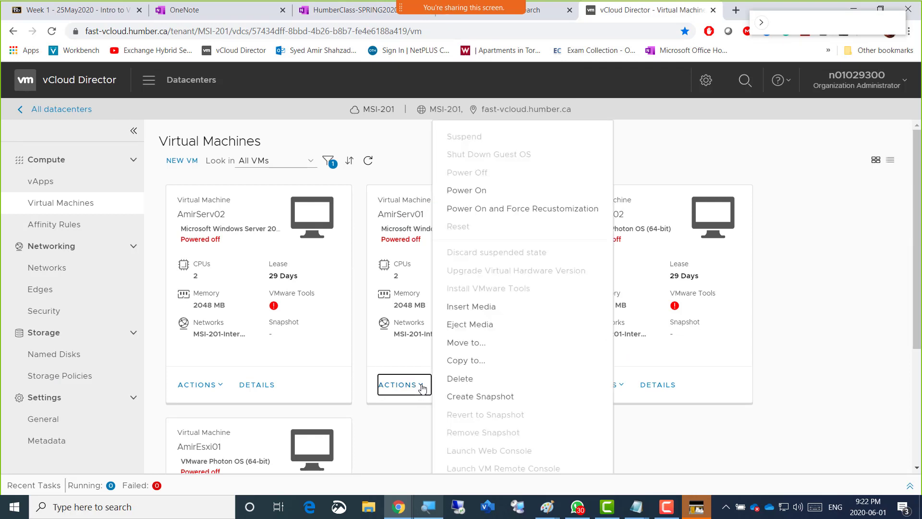
click(477, 195)
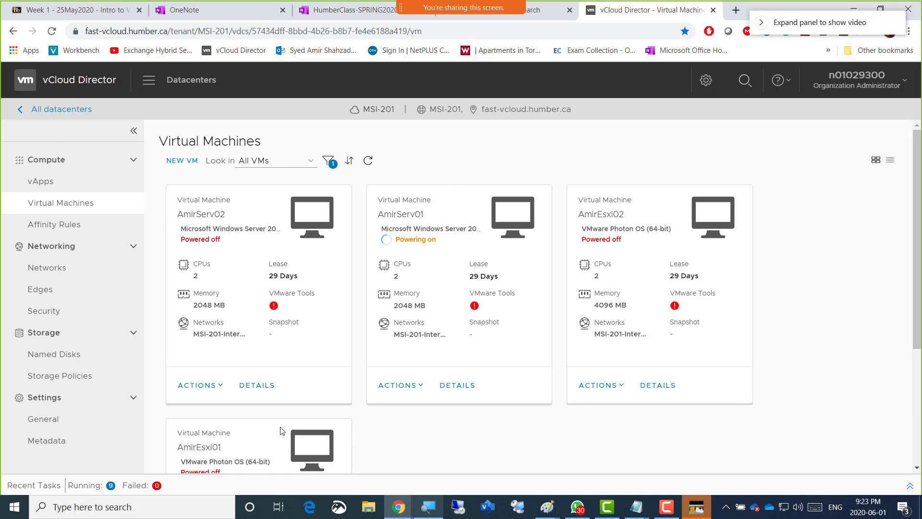
Expand the recent tasks, look through the virtual machine start and update entries, and collapse the list again
click(86, 486)
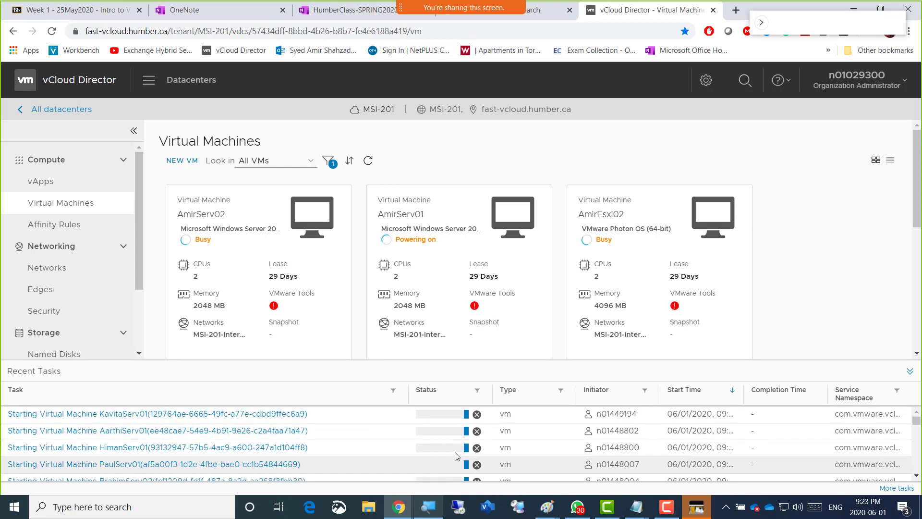
click(916, 476)
click(917, 475)
click(916, 476)
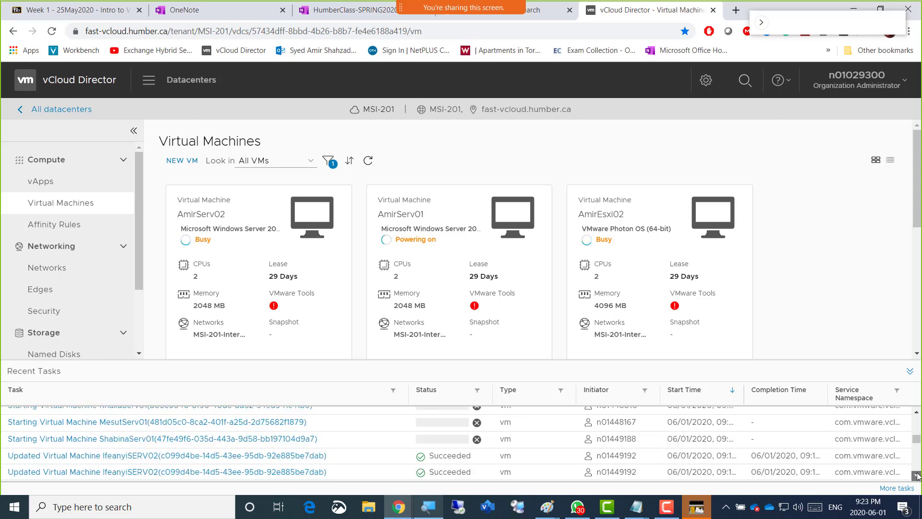
click(916, 476)
click(916, 475)
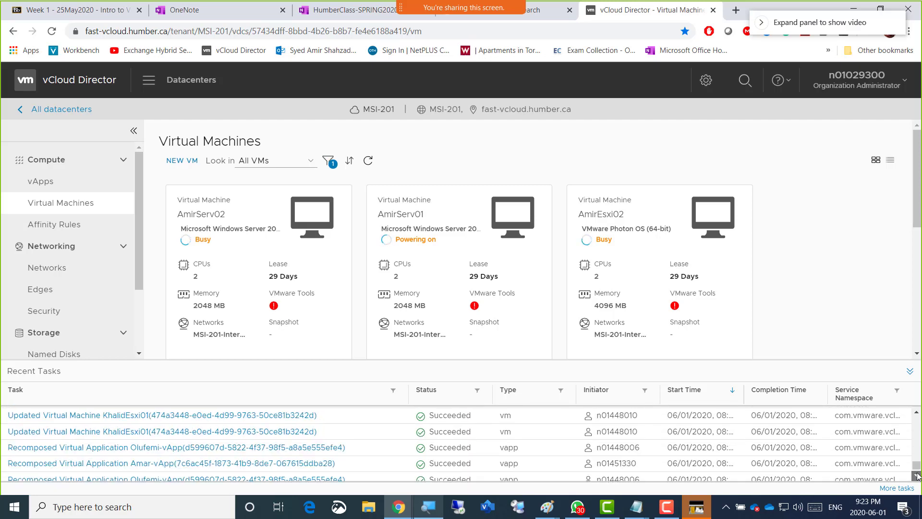
click(159, 379)
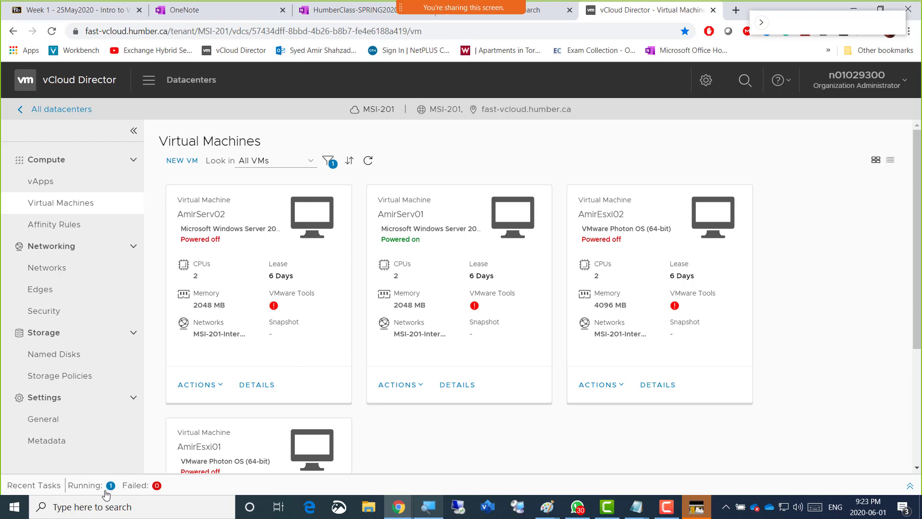
Open the AmirServ01 console and set the Windows Setup time and currency format to English (Canada)
click(510, 217)
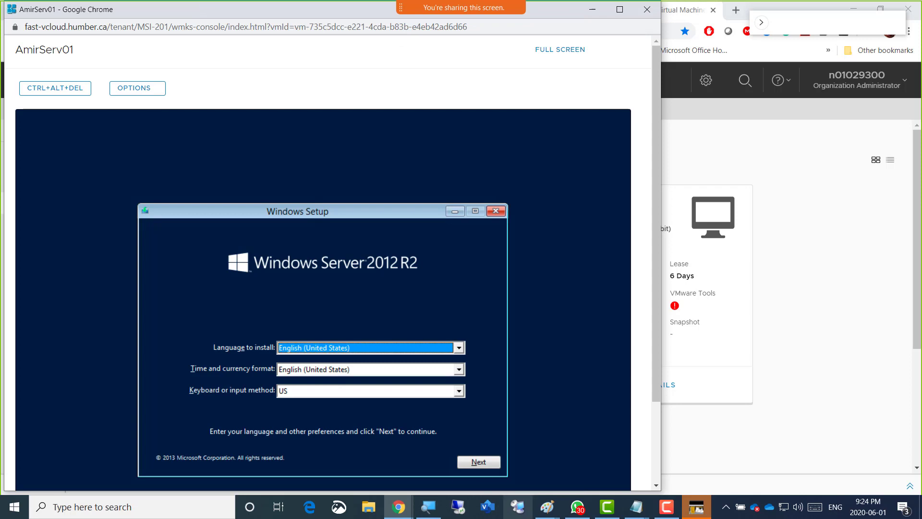
key(Tab)
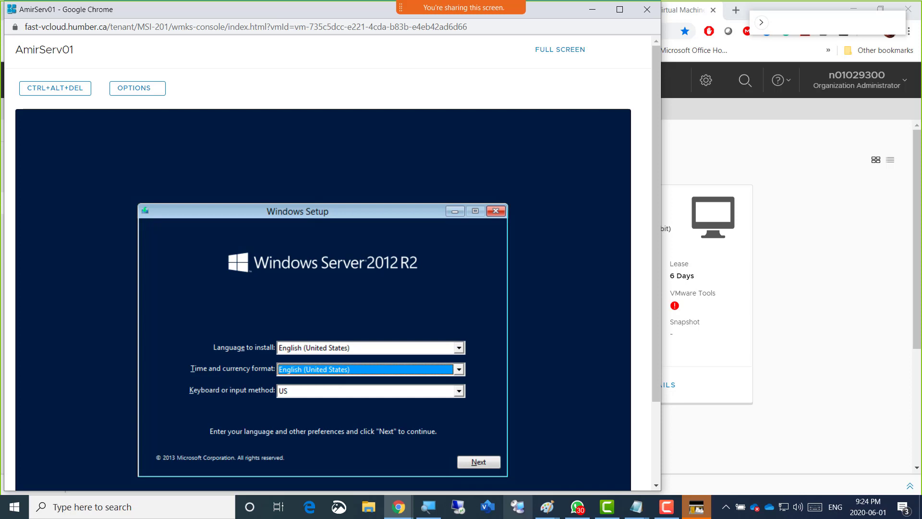
key(Up)
key(Up)
key(Up)
key(Up)
key(Up)
key(Up)
key(Up)
key(Up)
key(Up)
key(Up)
key(Up)
key(Up)
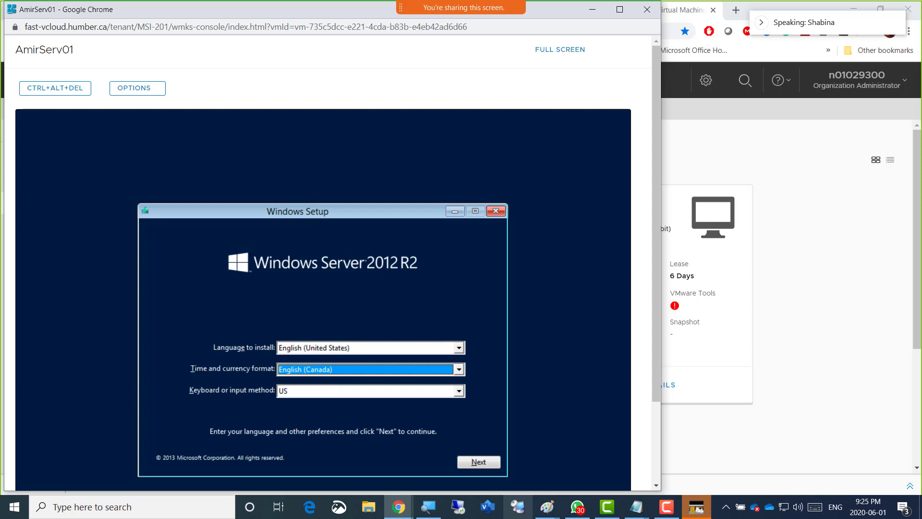
click(459, 370)
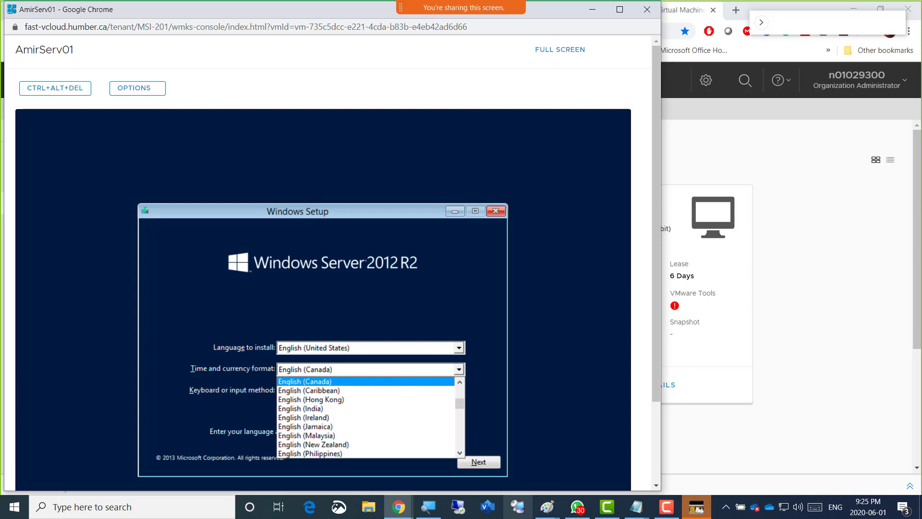
click(288, 383)
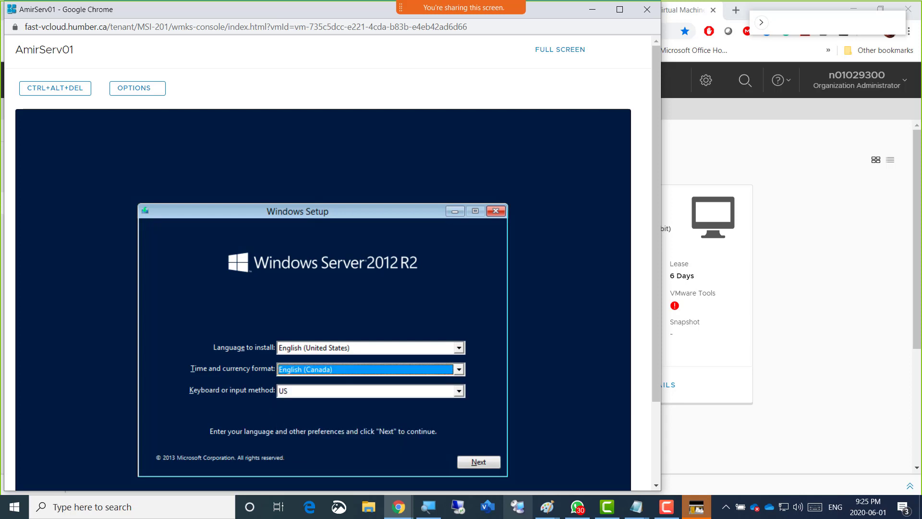
click(298, 369)
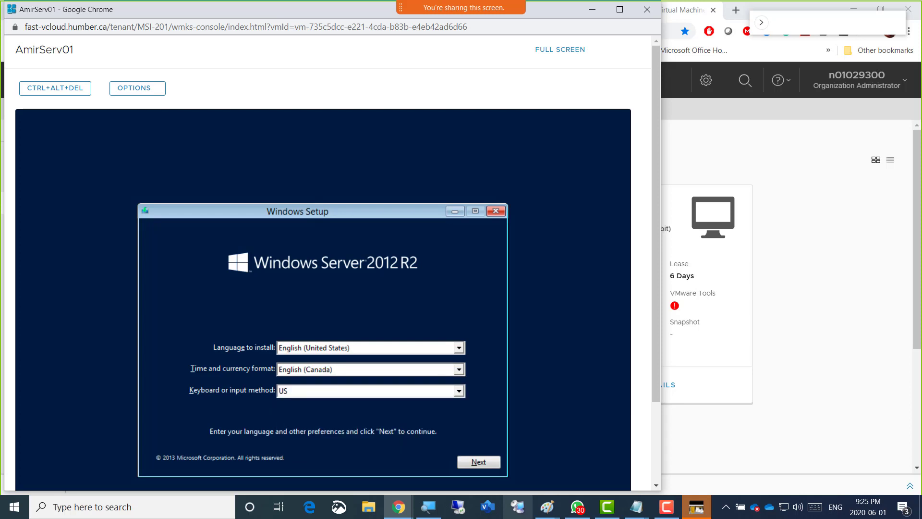
click(289, 383)
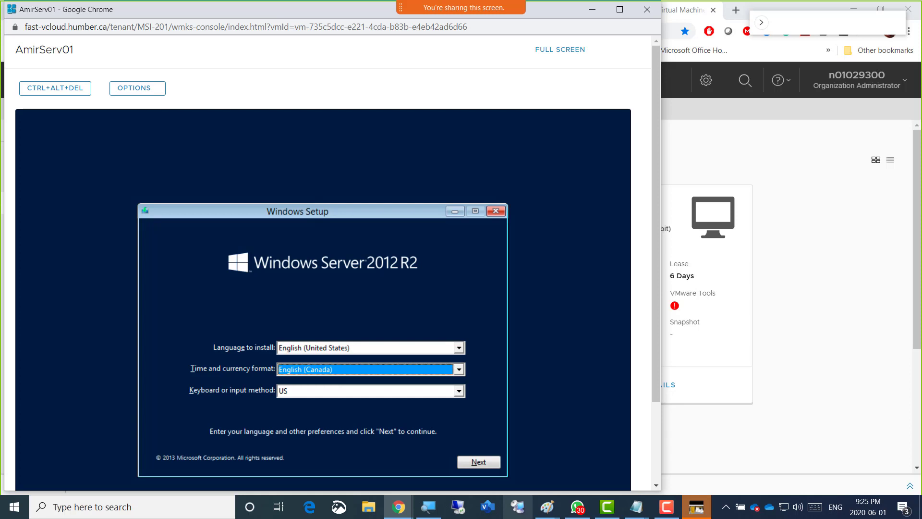
Accept the language and keyboard settings and start the Windows Server 2012 R2 installation
key(Tab)
key(Tab)
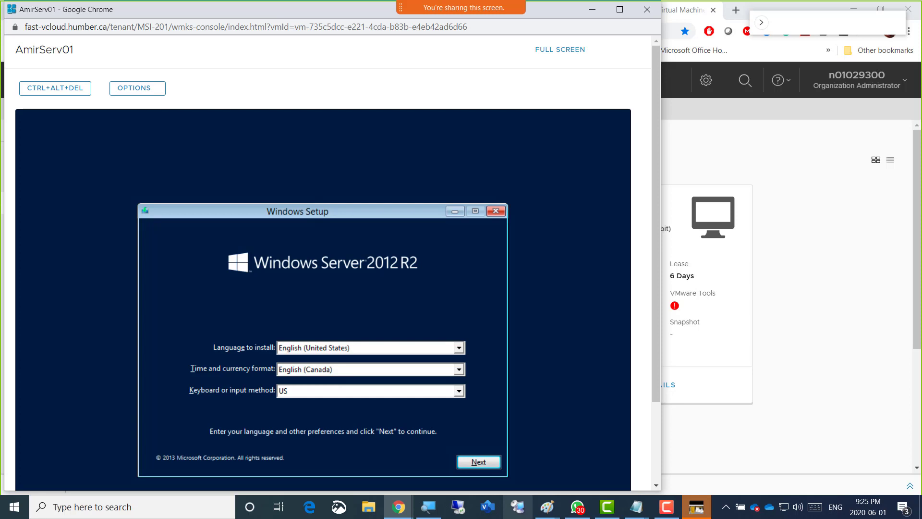
key(Tab)
key(Tab)
key(Tab)
key(Tab)
key(Return)
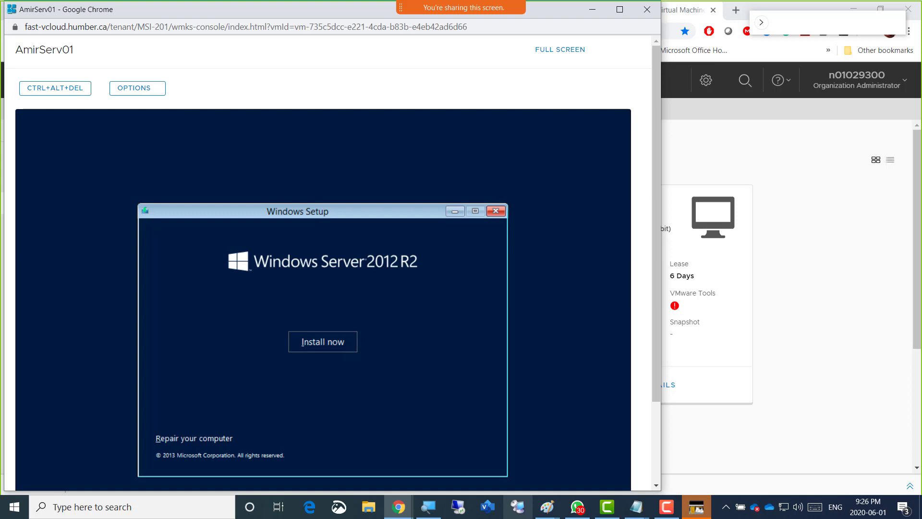
key(Return)
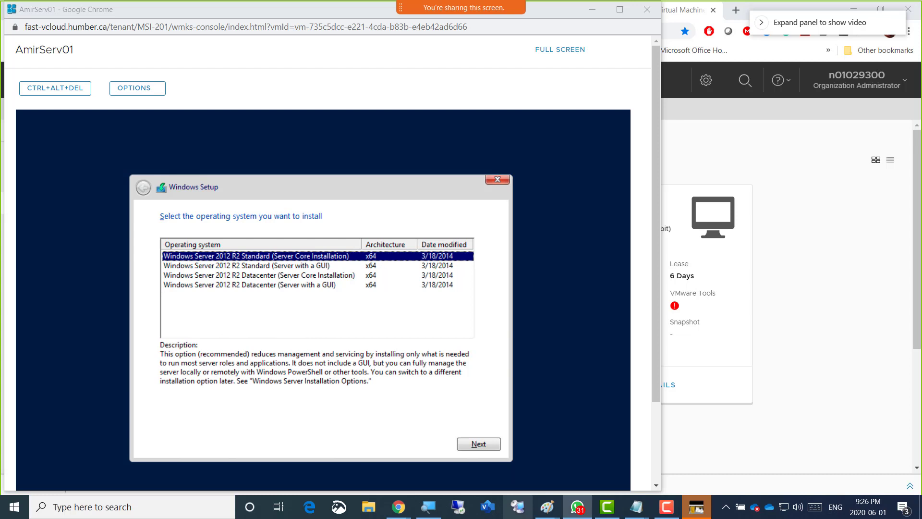
Compare the Standard and Datacenter editions and choose Windows Server 2012 R2 Datacenter (Server with a GUI) as the operating system to install
key(alt+Tab)
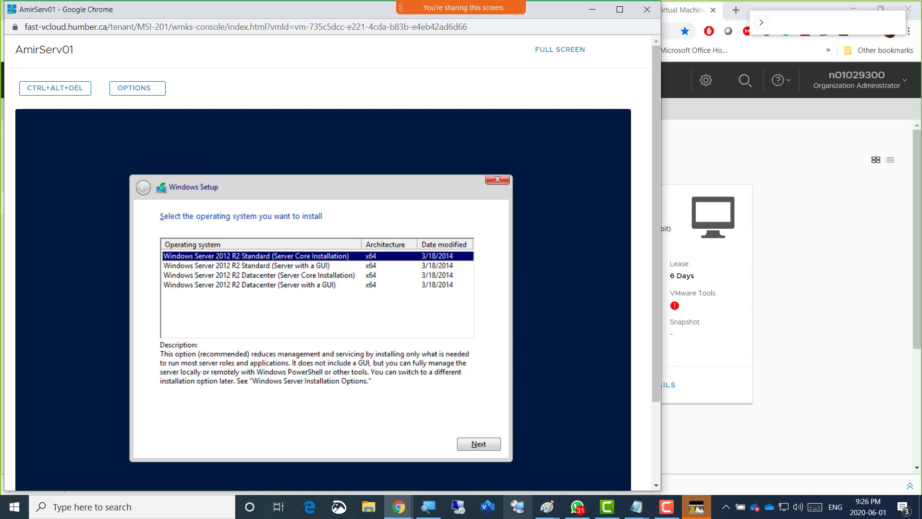
key(Down)
key(Down)
key(Down)
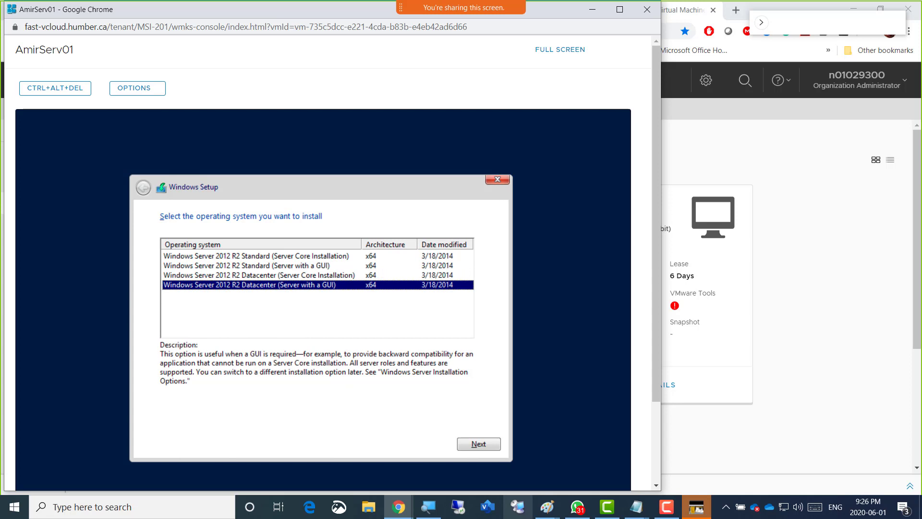
key(Up)
key(Up)
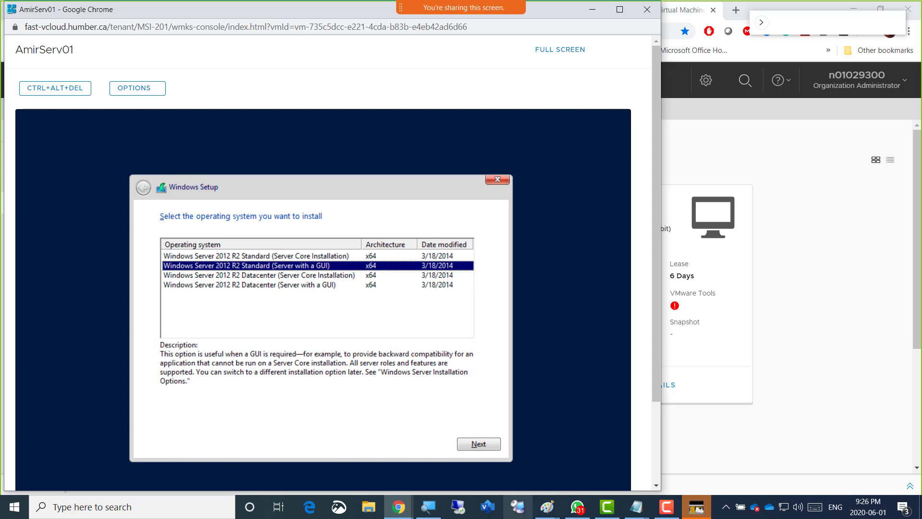
key(Down)
key(Down)
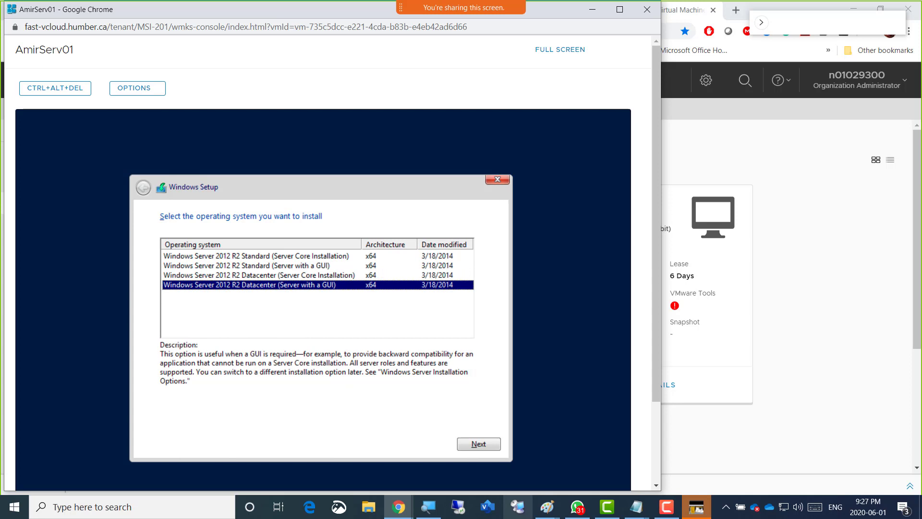
key(Up)
key(Up)
key(Up)
key(Down)
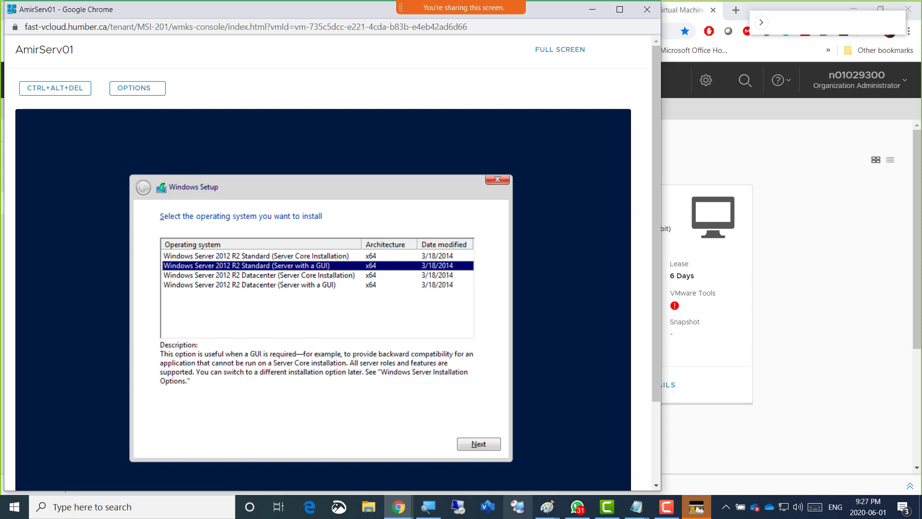
key(Down)
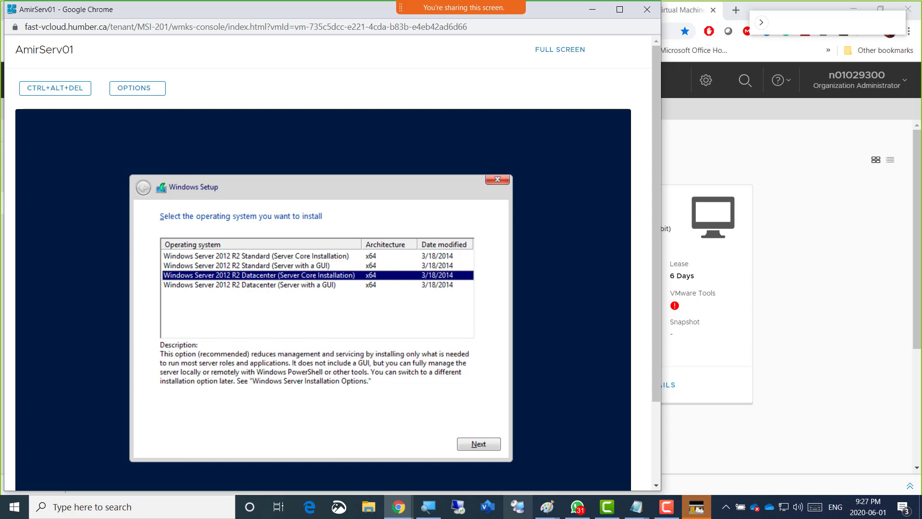
key(Down)
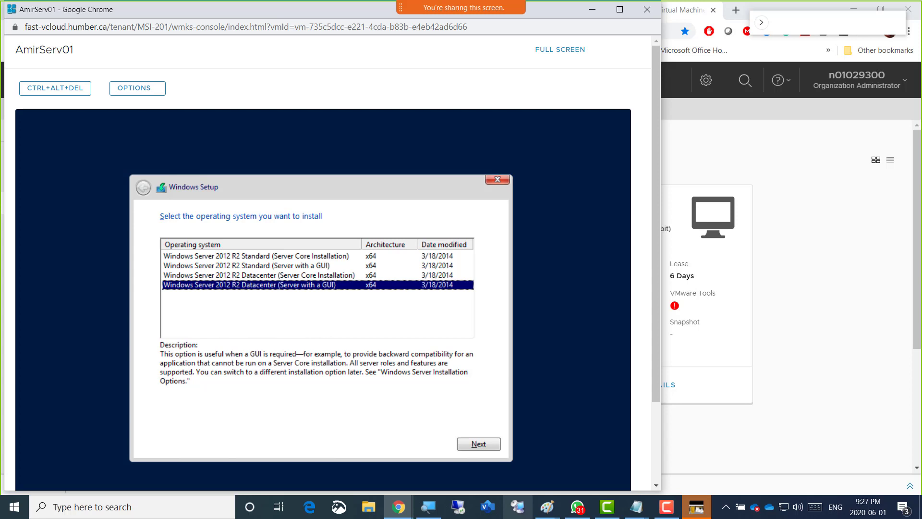
key(Return)
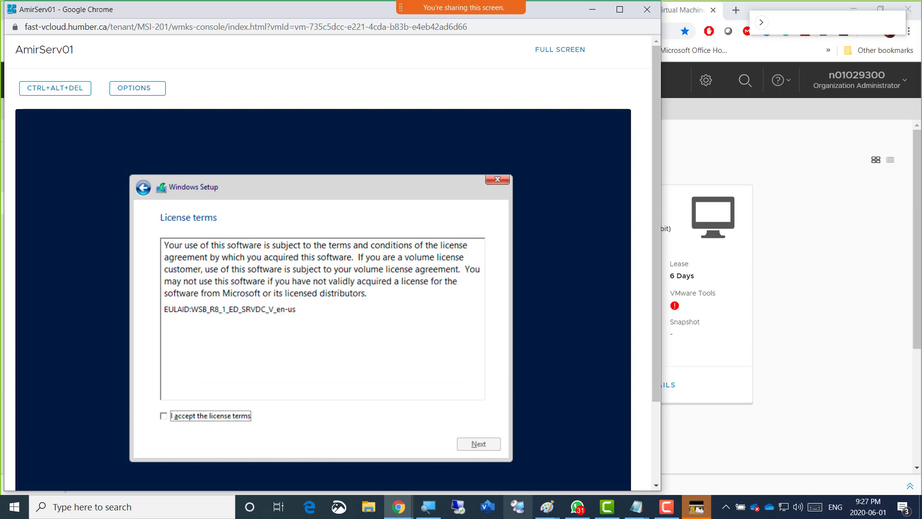
Accept the Windows Server license terms and continue to the installation type
key(space)
key(Tab)
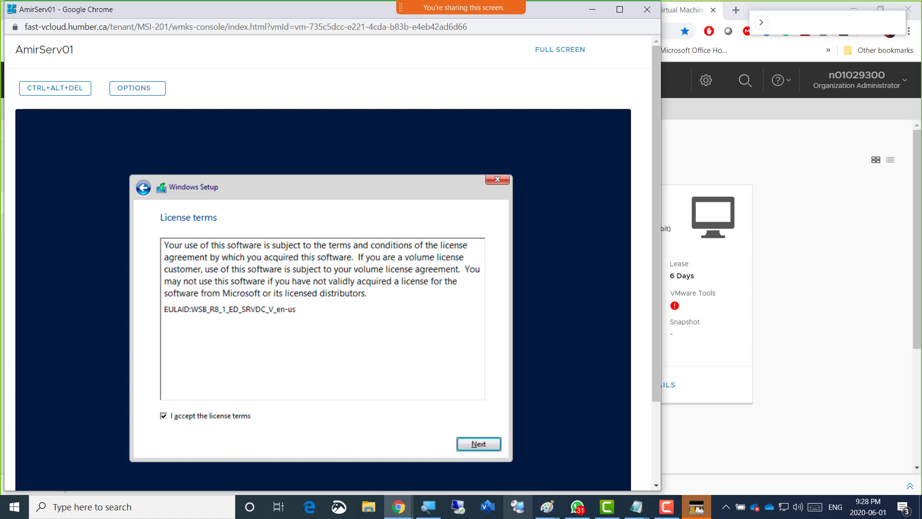
key(Return)
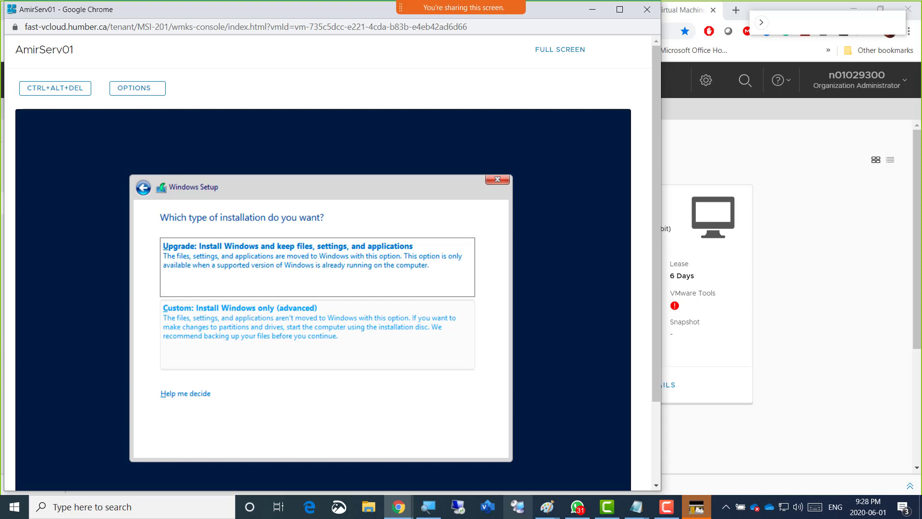
Choose the custom installation (Install Windows only) and install Windows on Drive 0 Unallocated Space
click(317, 331)
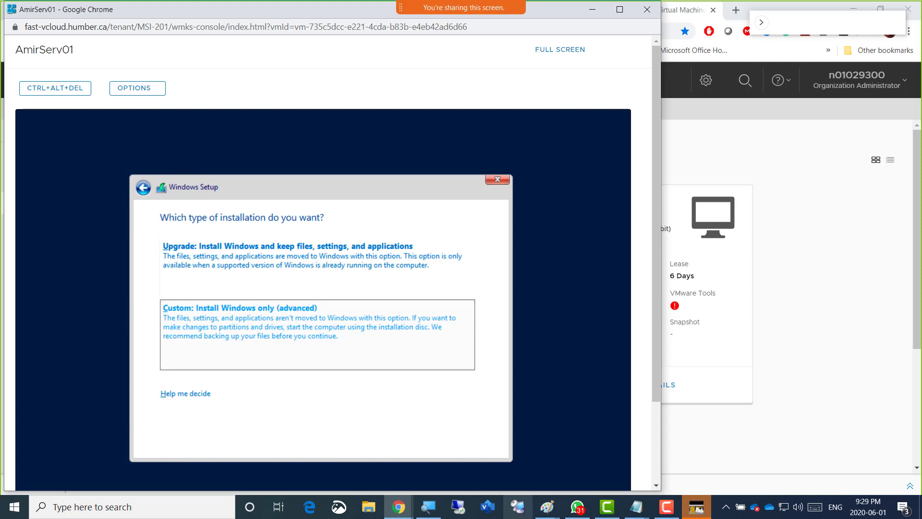
click(317, 327)
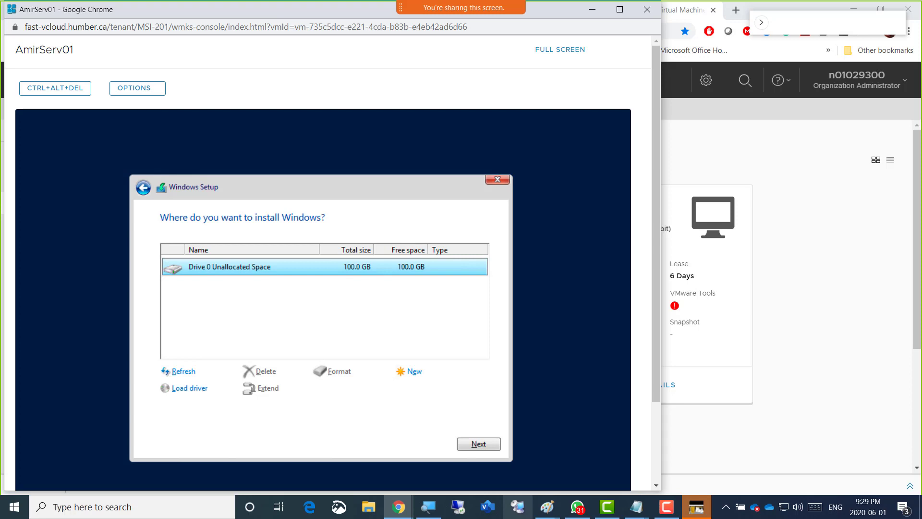
click(479, 444)
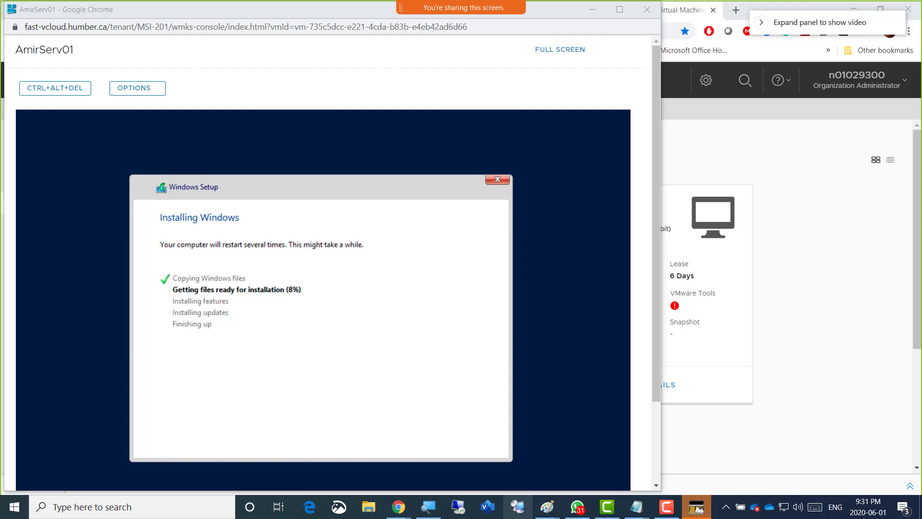
click(763, 30)
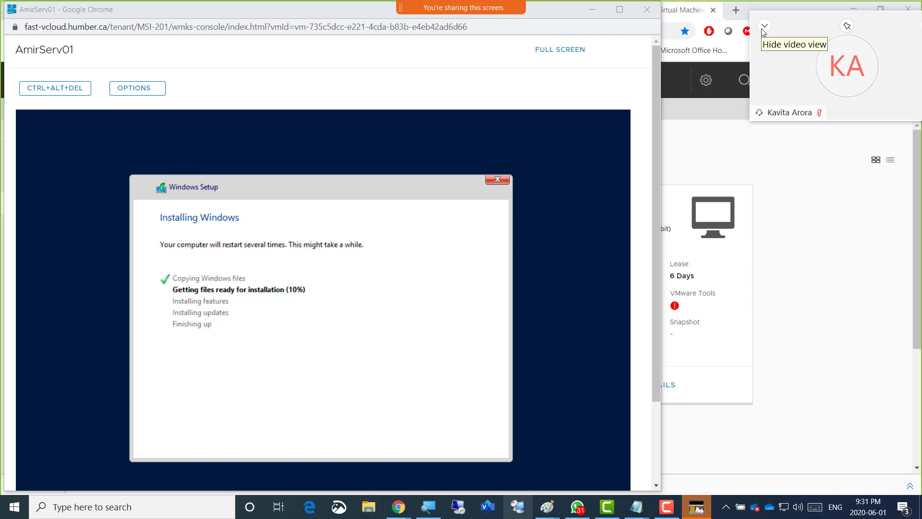
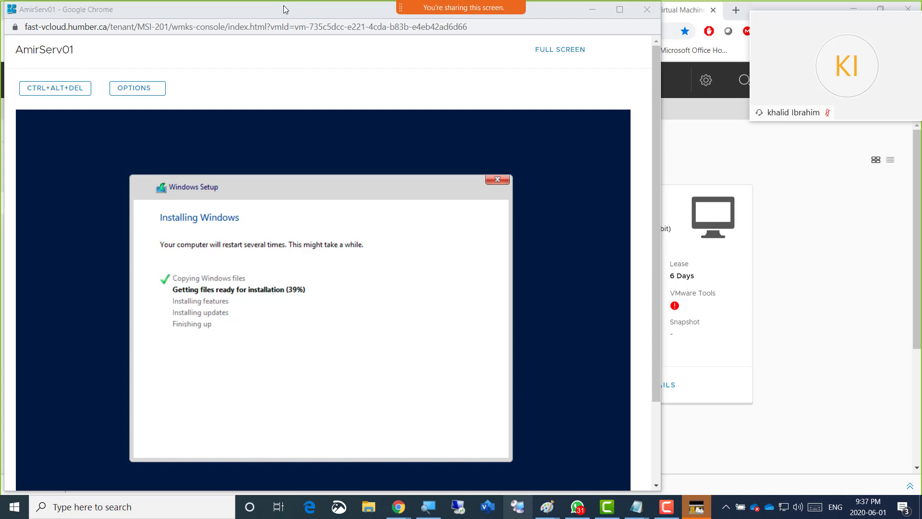
Search Google for "samosas scarborough" in a new tab of the vCloud Director browser window
drag(286, 9, 401, 38)
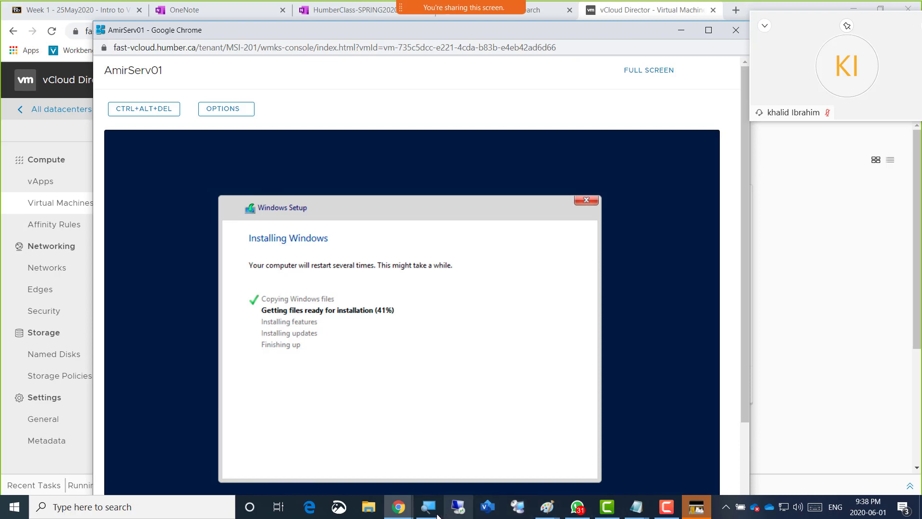
click(397, 510)
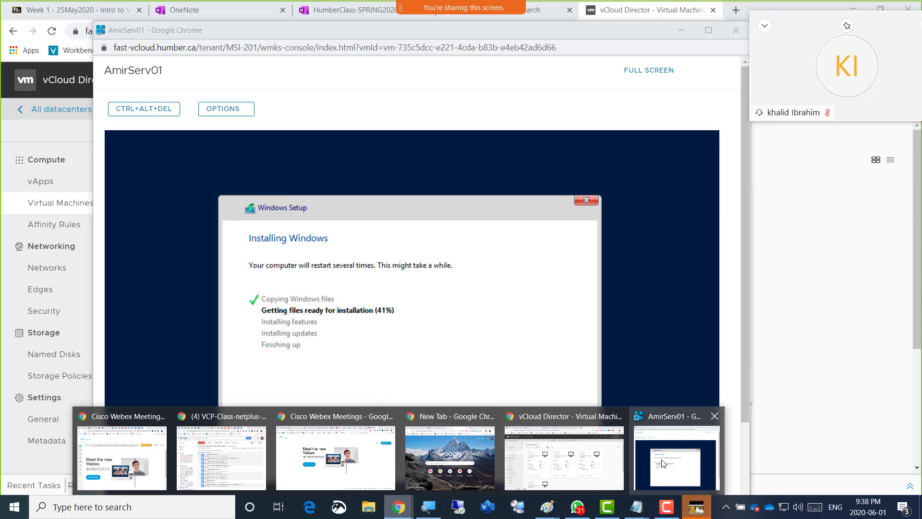
click(523, 453)
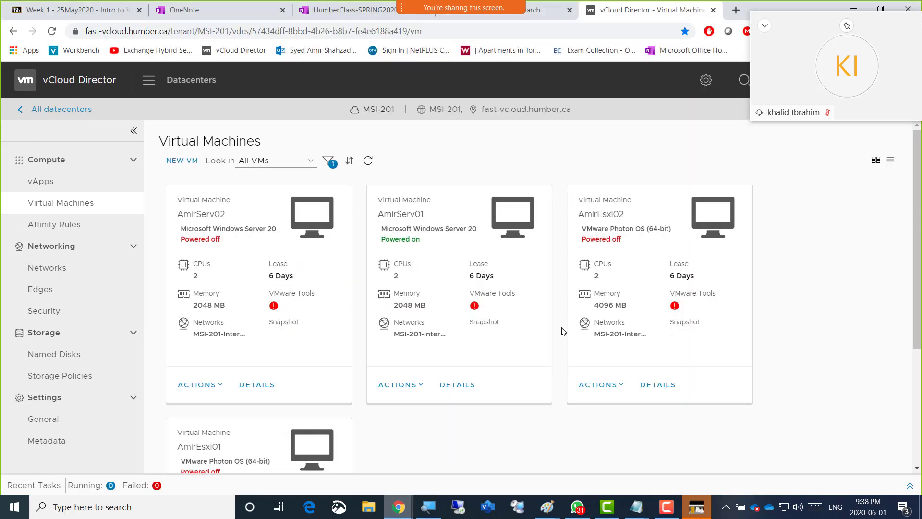
click(737, 10)
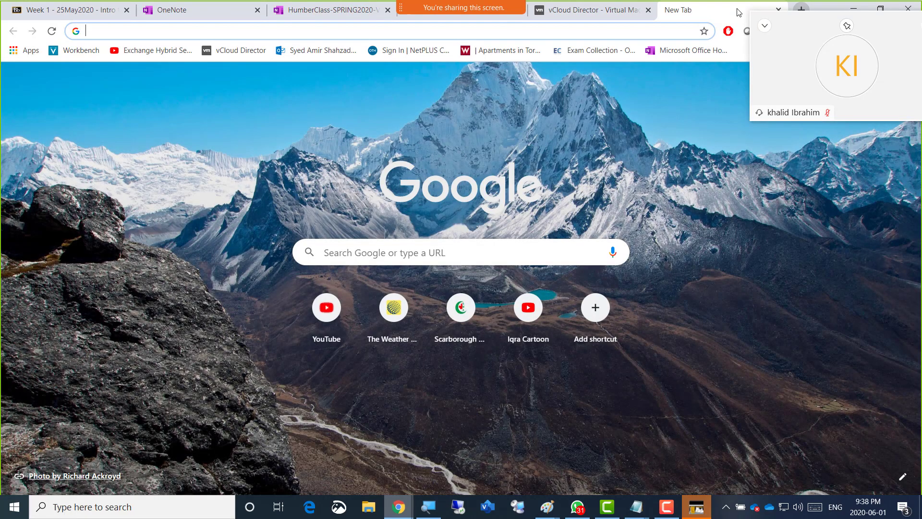
text(samosas)
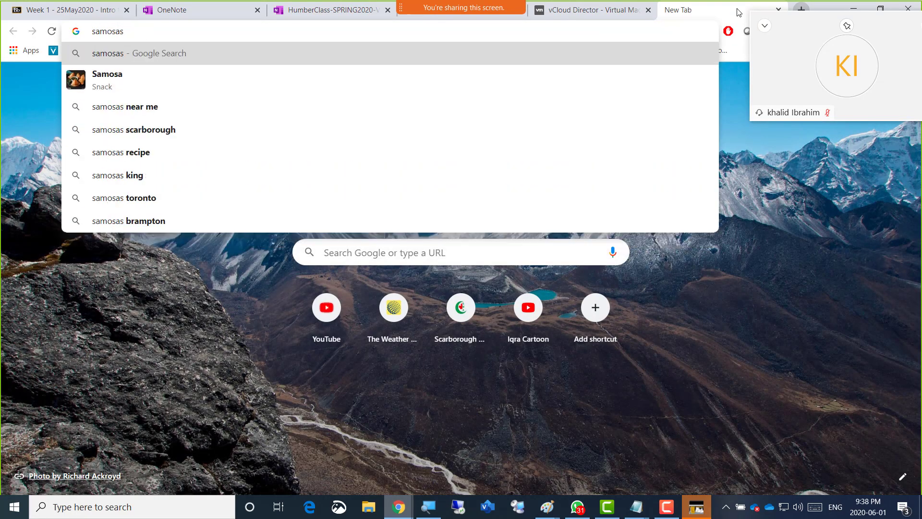
key(Down)
key(Down)
key(Down)
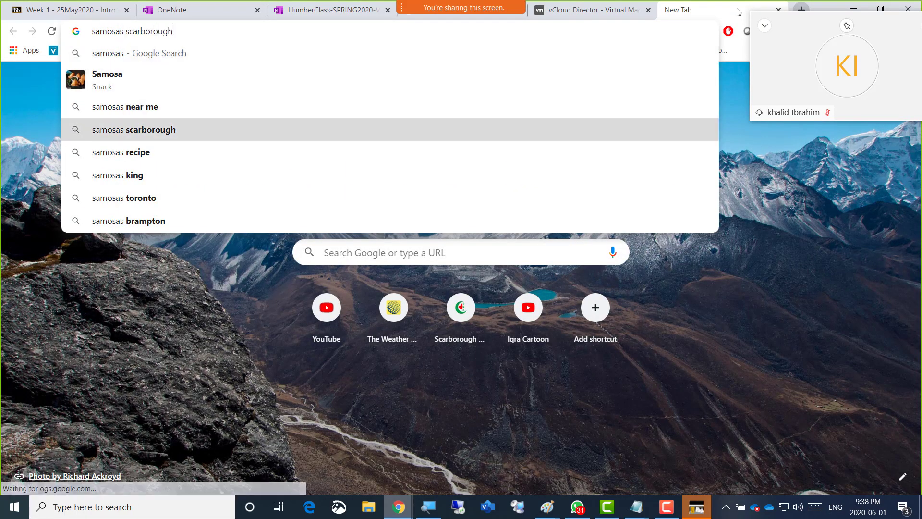
key(Return)
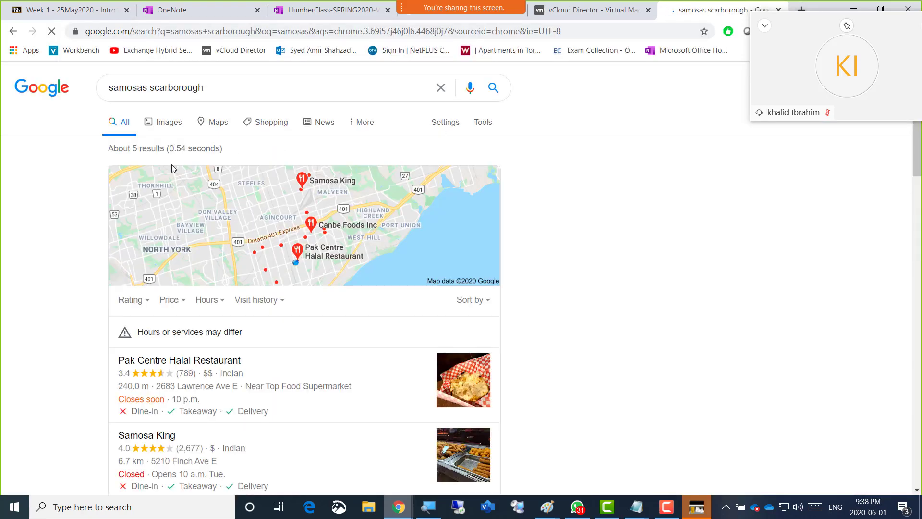
Browse the image results of the samosas scarborough search
click(169, 126)
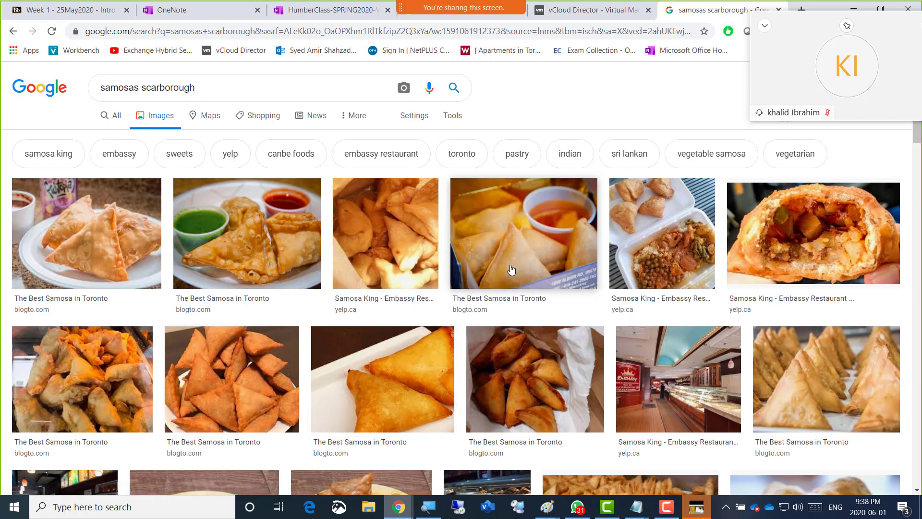
scroll(422, 315, down, 2)
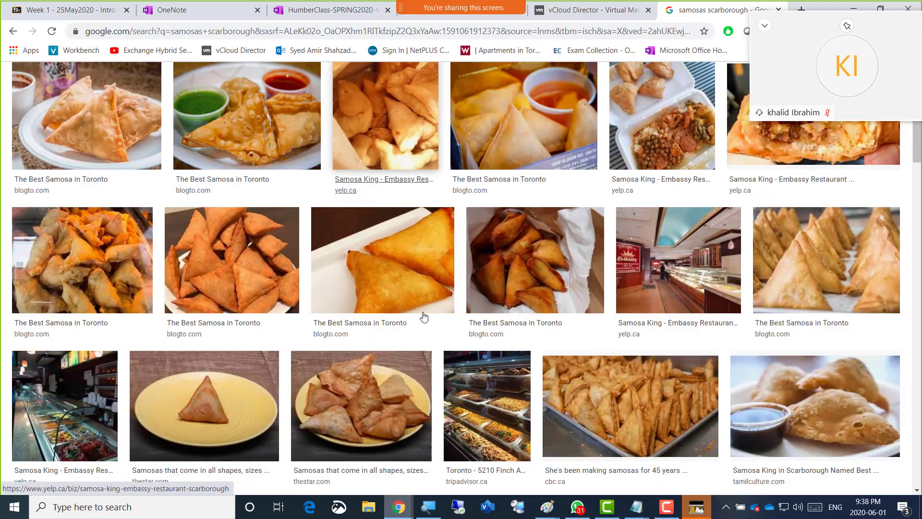
scroll(422, 316, down, 6)
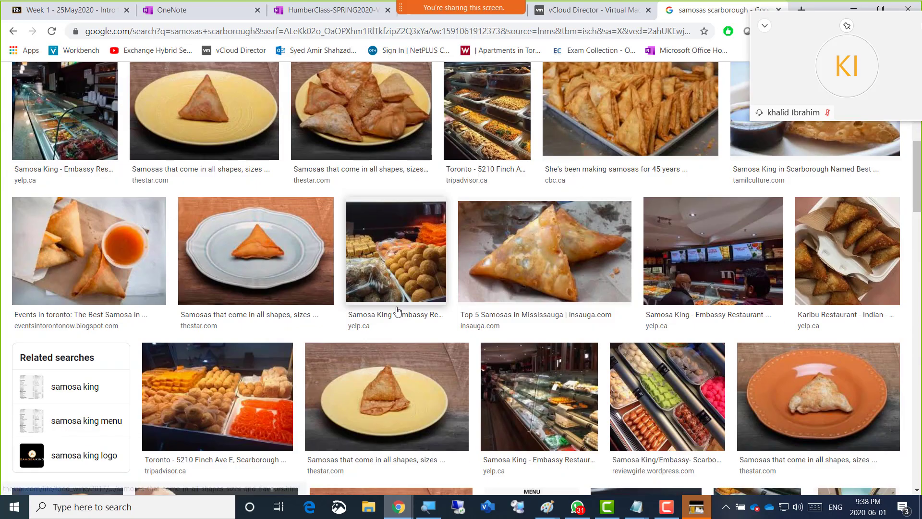
scroll(396, 310, down, 4)
scroll(396, 309, down, 4)
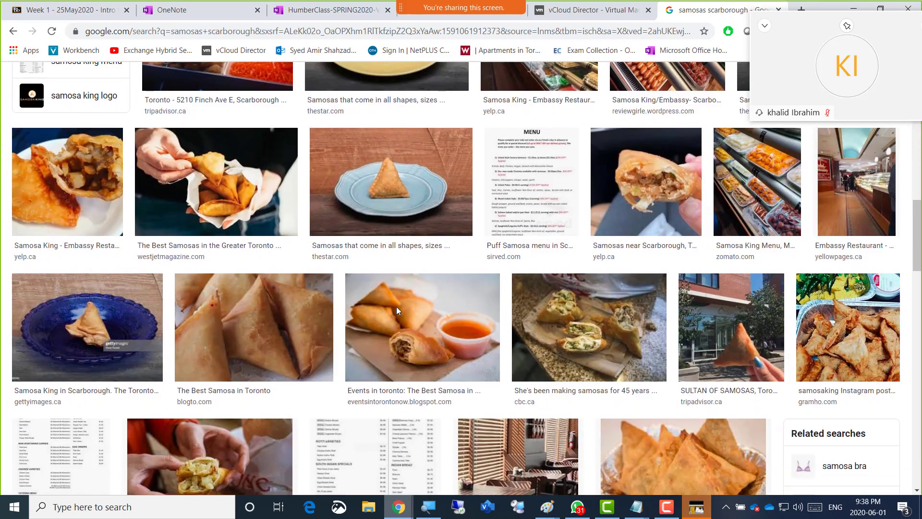
scroll(397, 309, down, 2)
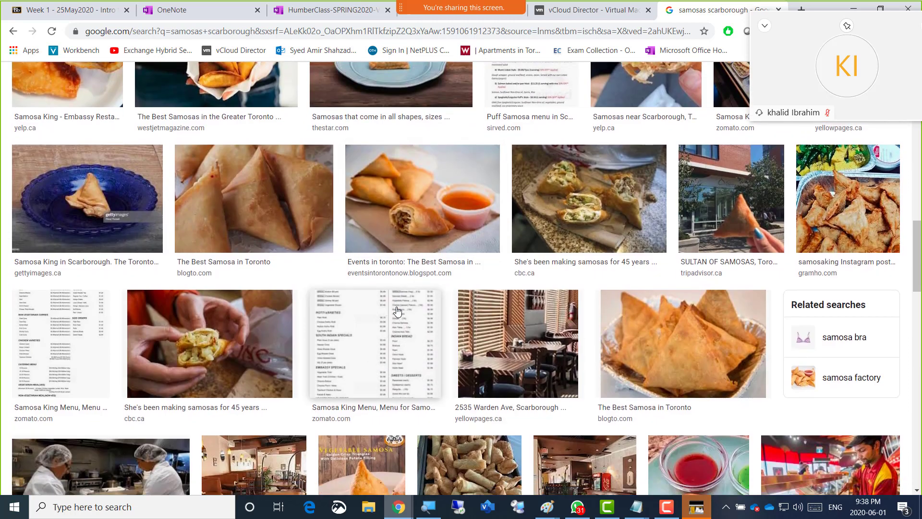
scroll(397, 310, down, 1)
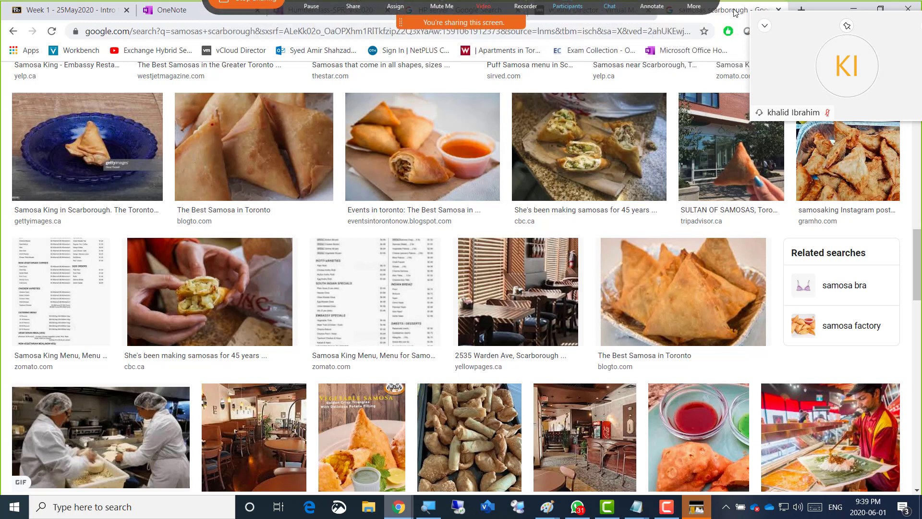
Return to the AmirServ01 console and monitor the progress of the Windows installation
click(585, 12)
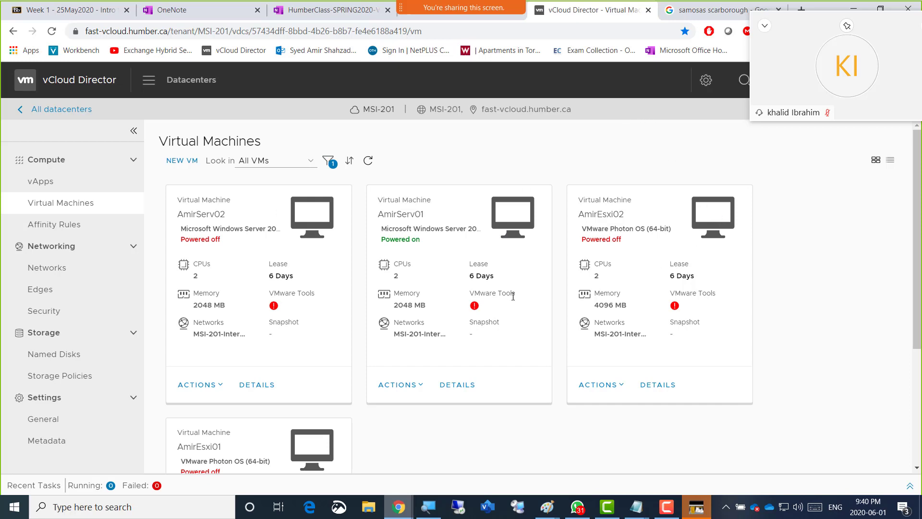
key(alt+Tab)
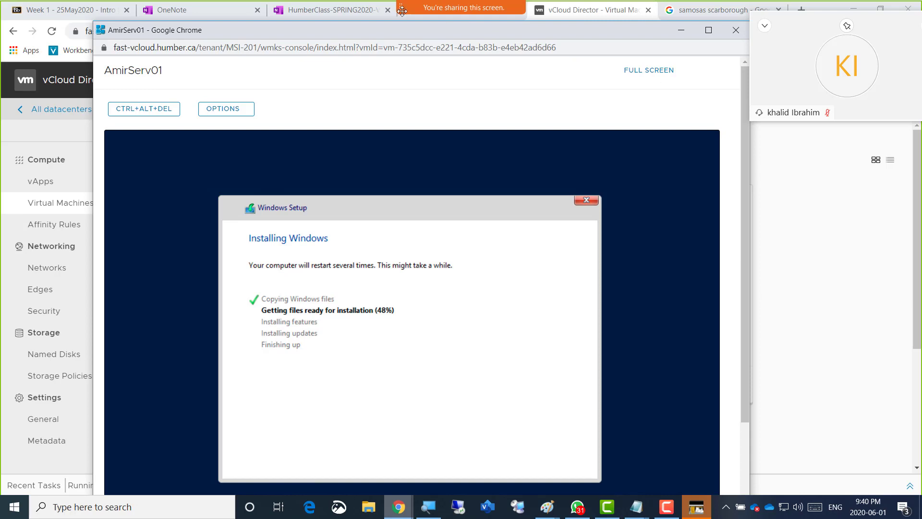
drag(358, 27, 303, 19)
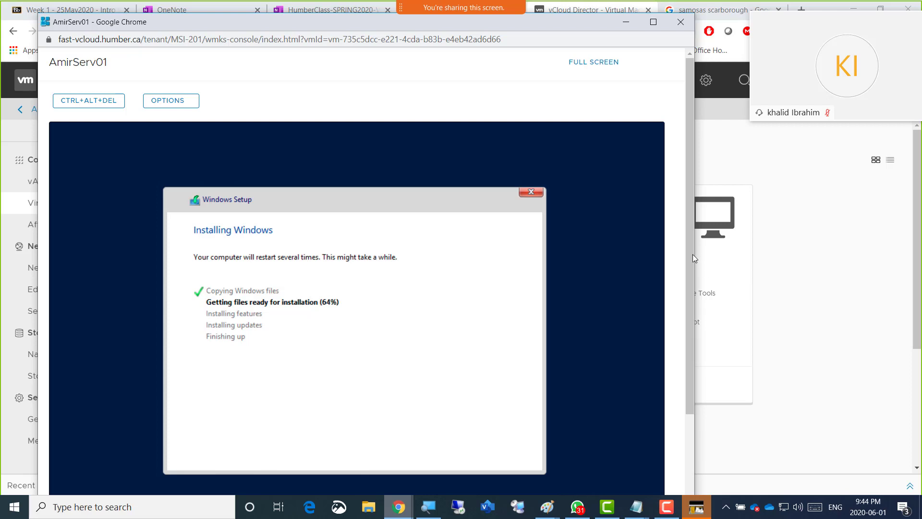
drag(693, 258, 691, 265)
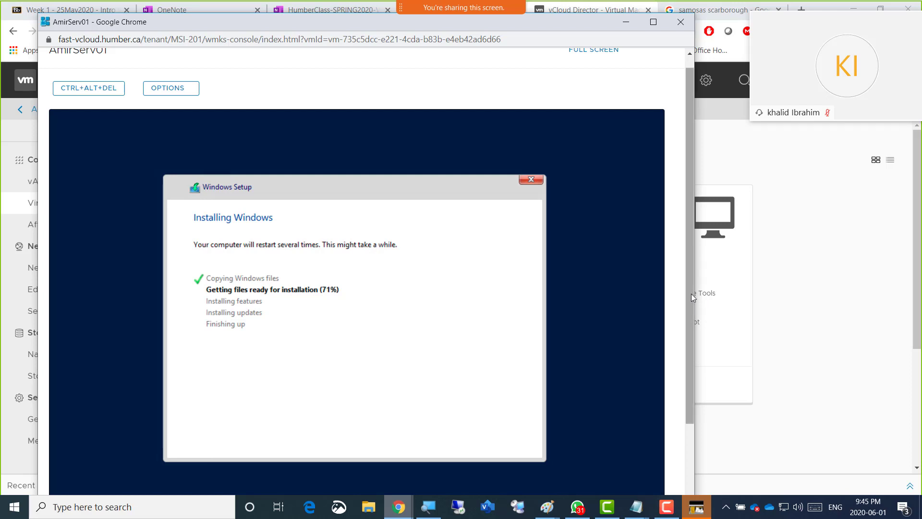
drag(690, 296, 687, 324)
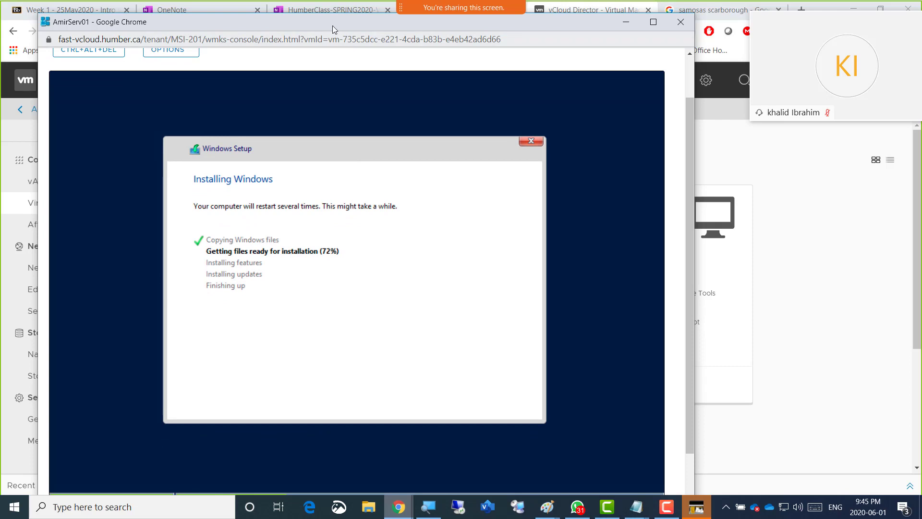
drag(329, 22, 307, 18)
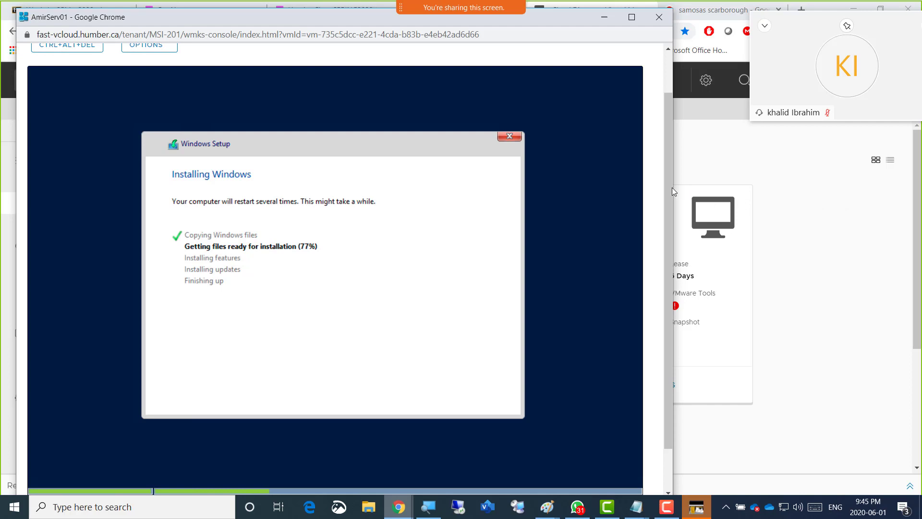
drag(669, 188, 669, 232)
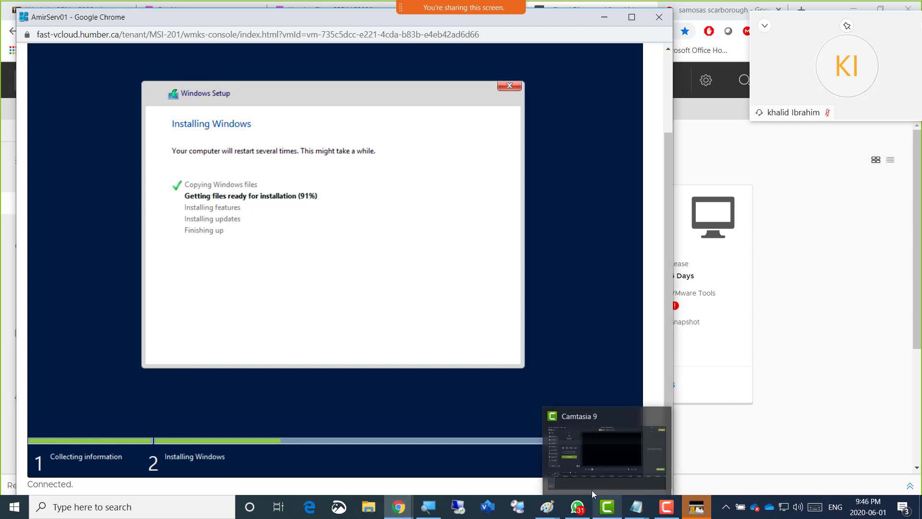
Switch to the AmirServ01 plan in Paint and add the line "Time Zone check" below the PD address
mouse_move(402, 513)
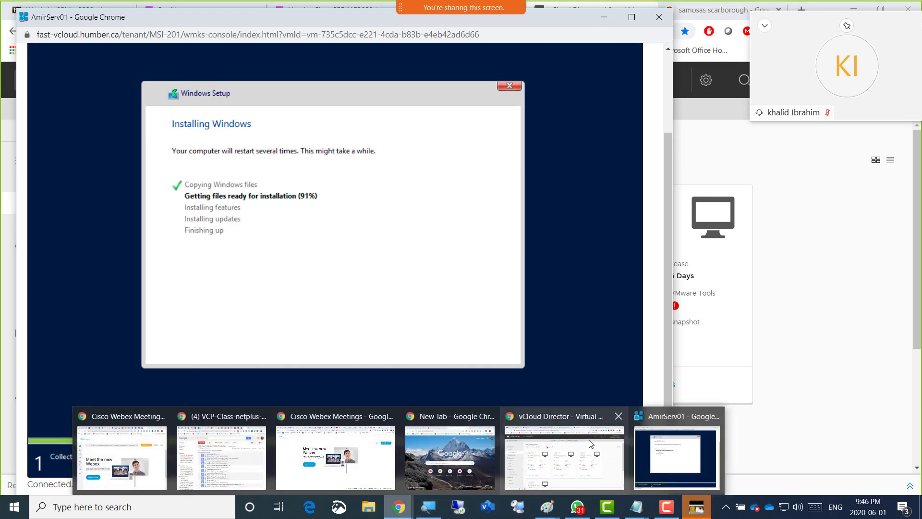
mouse_move(547, 507)
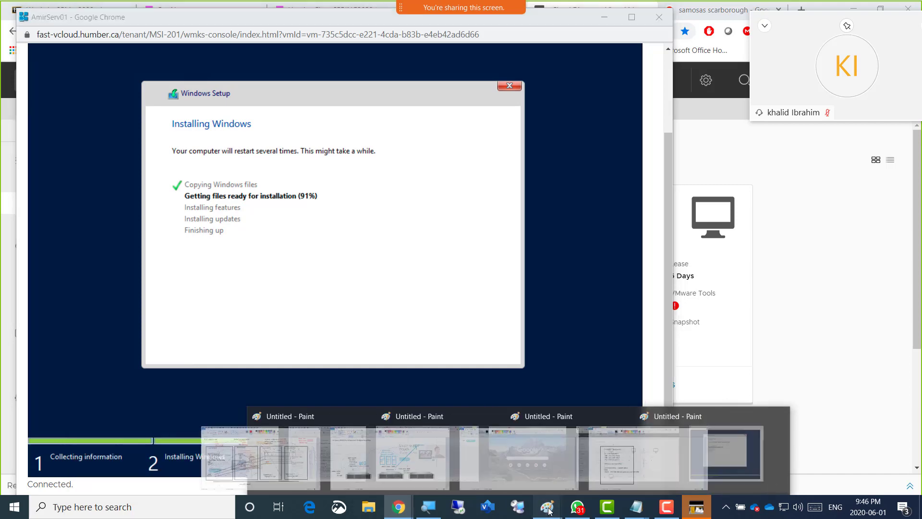
click(729, 475)
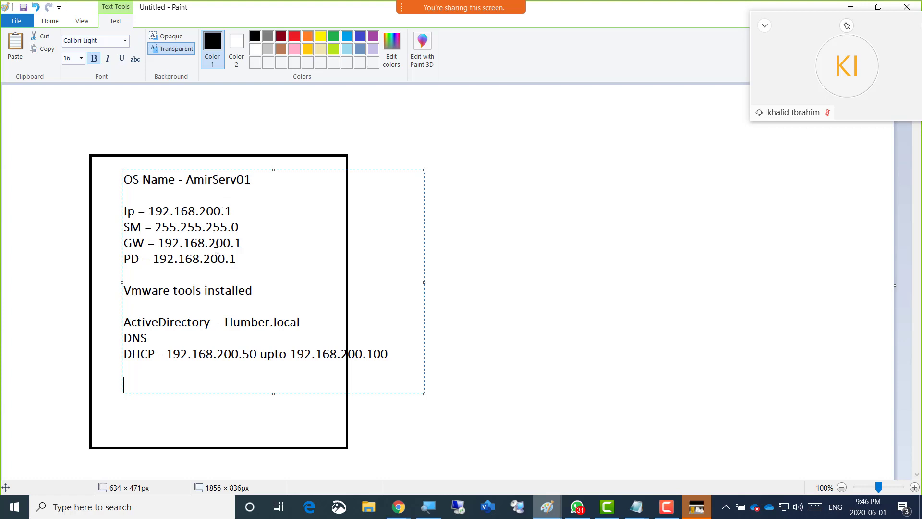
click(249, 267)
key(Return)
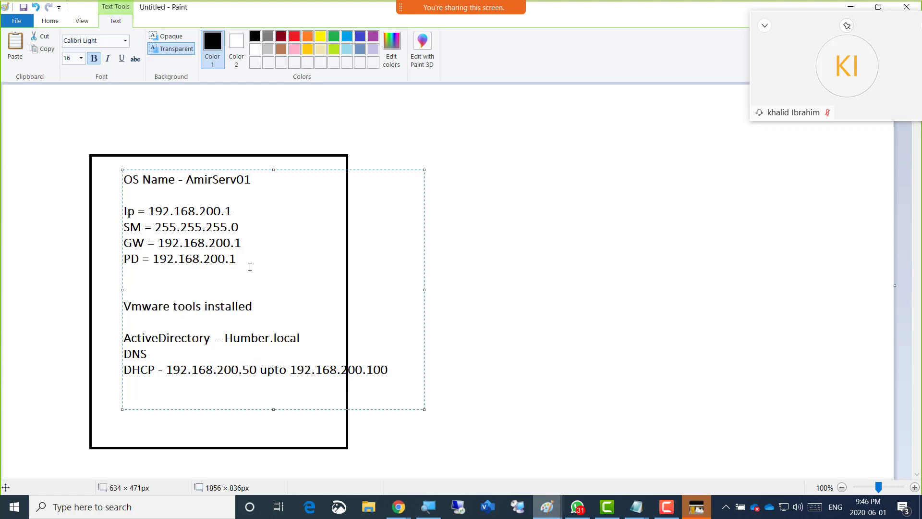
key(Return)
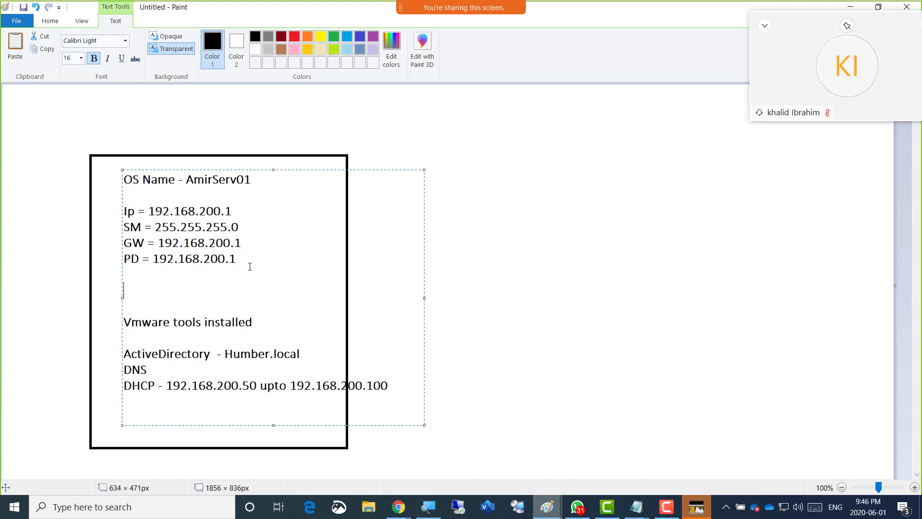
text(Time Zone check)
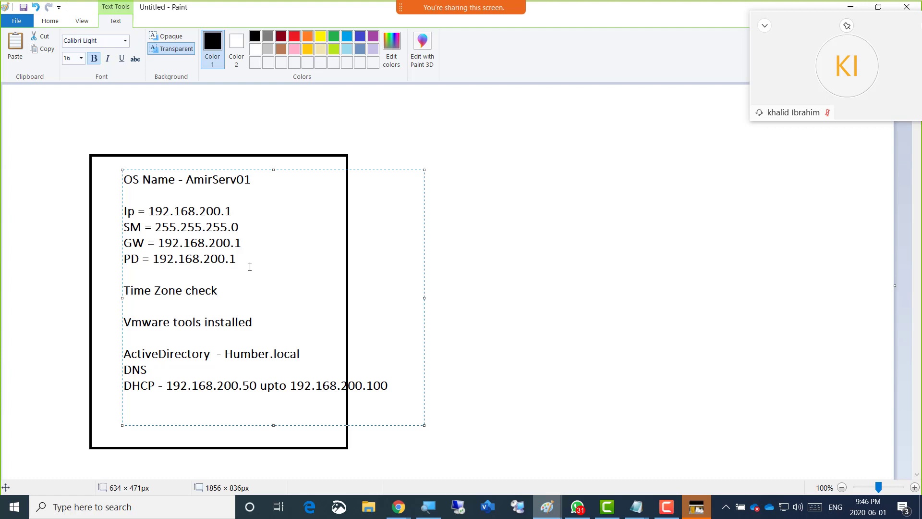
Add the line "IPv6 UNCHECK - IPV4 checked and static IP given" below the time zone line in the plan
key(Return)
key(Return)
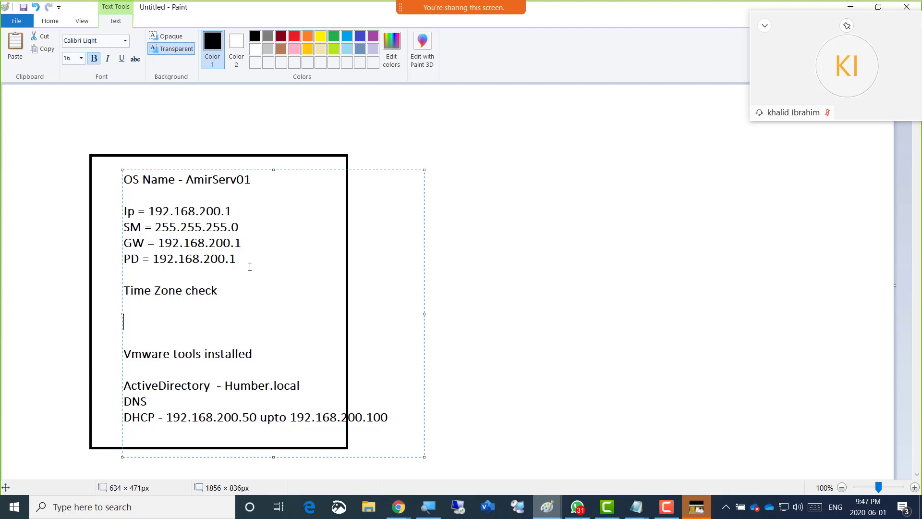
text(IPv6 UNCHECK)
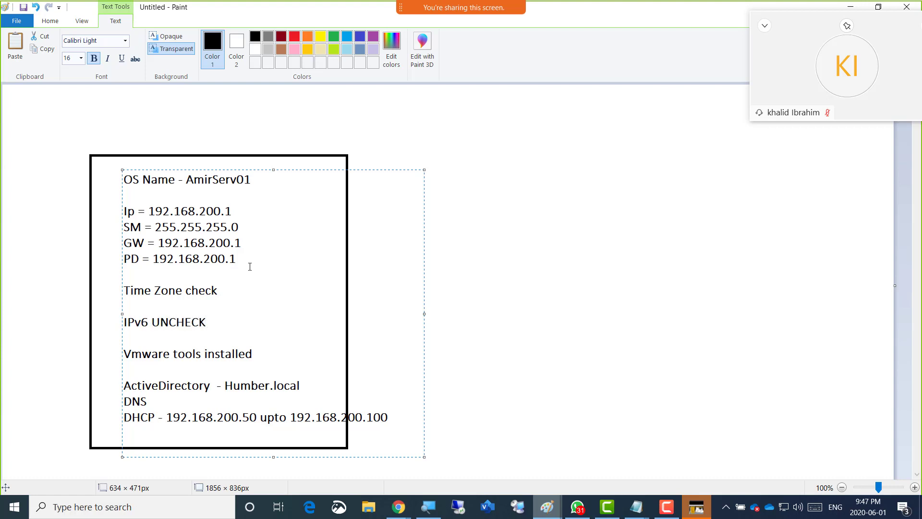
text( - IPV4 checked and stat)
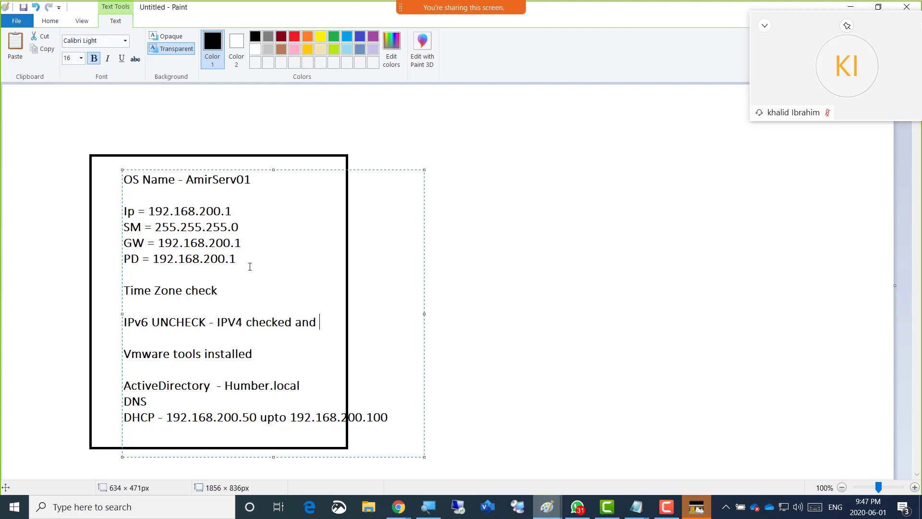
text(ic IP given)
Check the AmirServ01 console for setup progress and review the server configuration plan in Paint
key(alt+Tab)
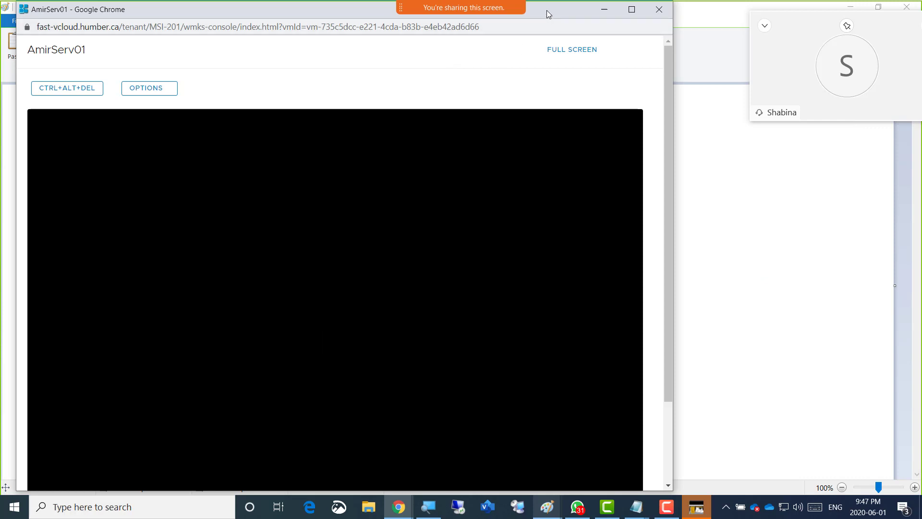
drag(546, 10, 572, 9)
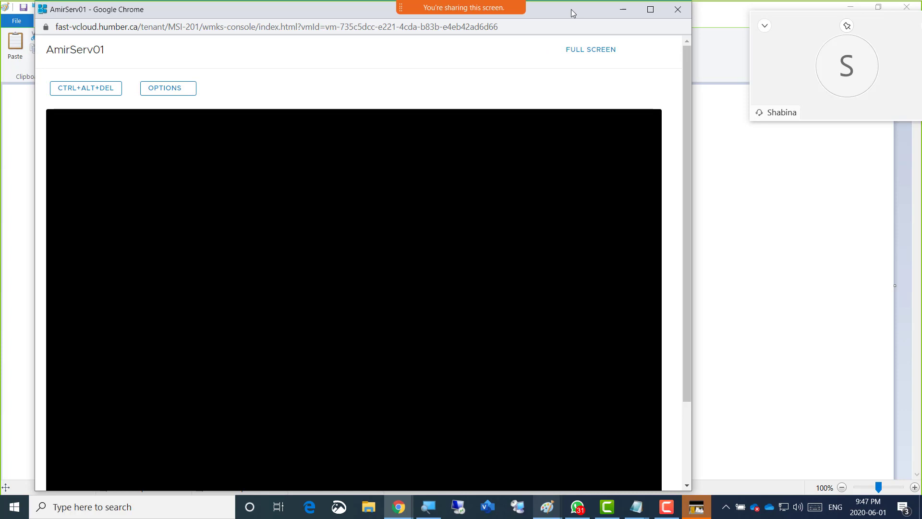
drag(687, 104, 684, 145)
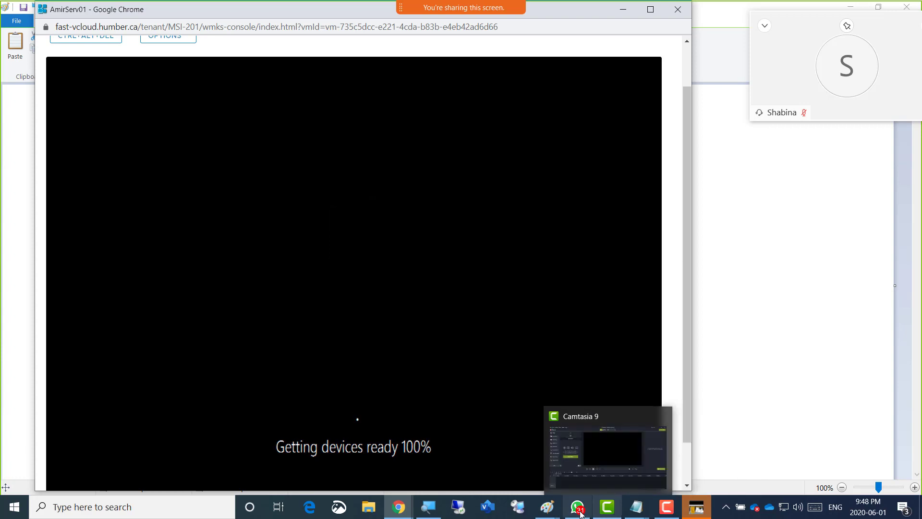
mouse_move(576, 510)
mouse_move(548, 513)
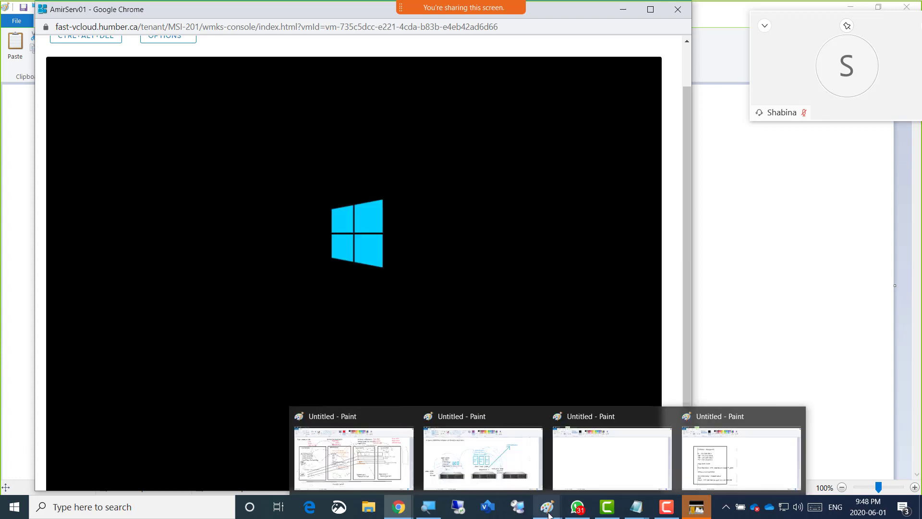
click(734, 467)
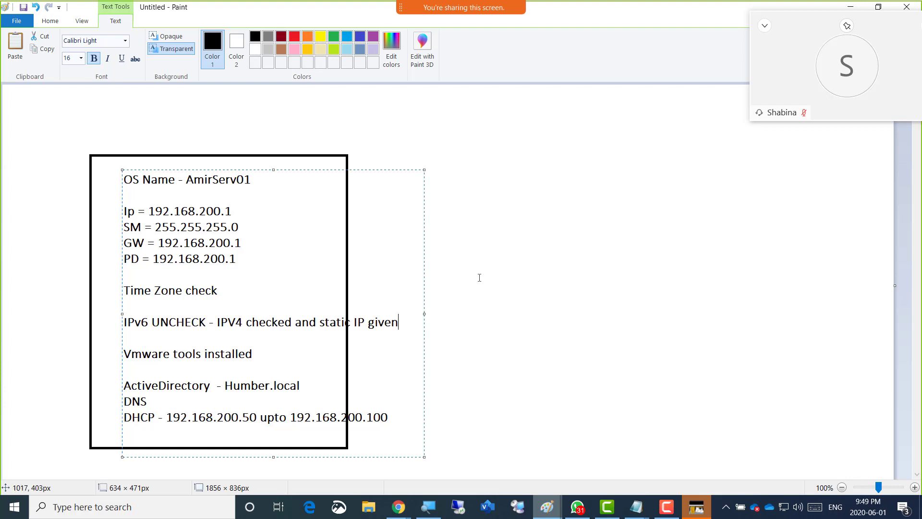
key(alt+Tab)
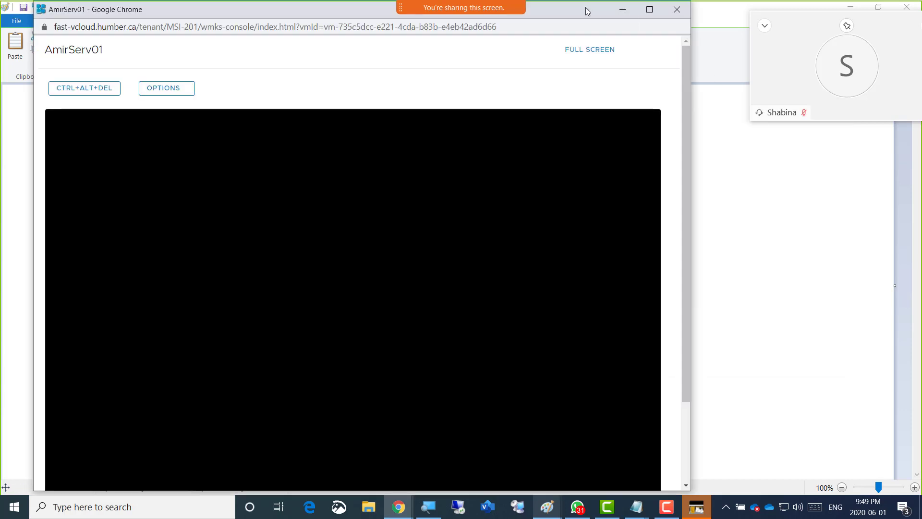
Switch to the HumberClass-SPRING2020-Vmware notes in OneNote and add the bullet "CLASS PASSWORD" below "Lets go to Configure our first machine", leaving an empty bullet between
drag(586, 8, 610, 7)
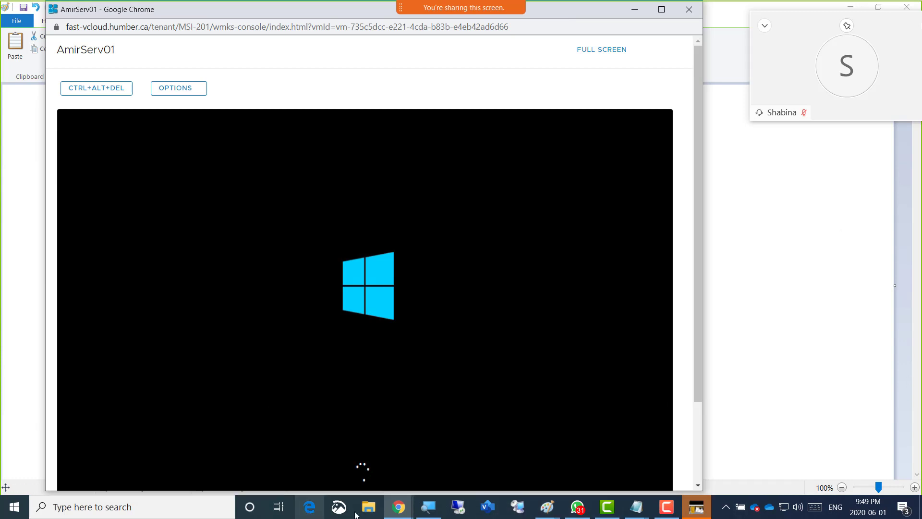
mouse_move(399, 508)
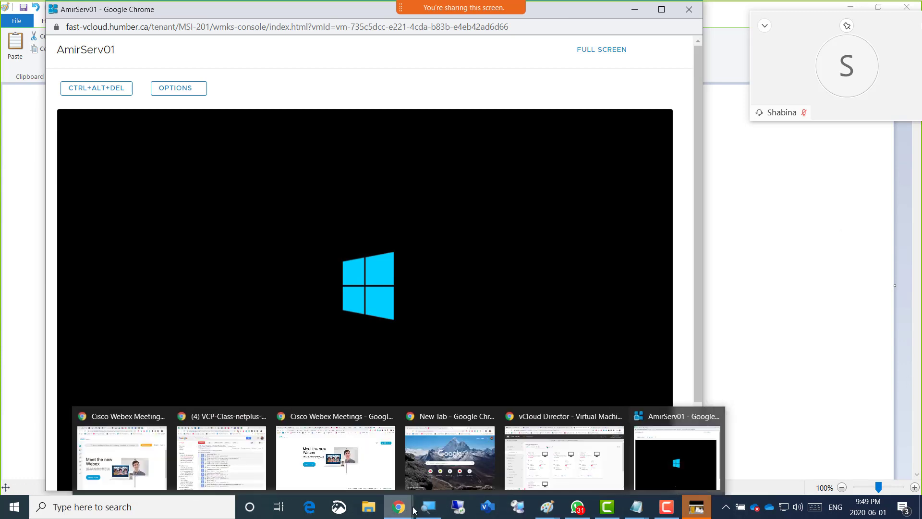
click(516, 474)
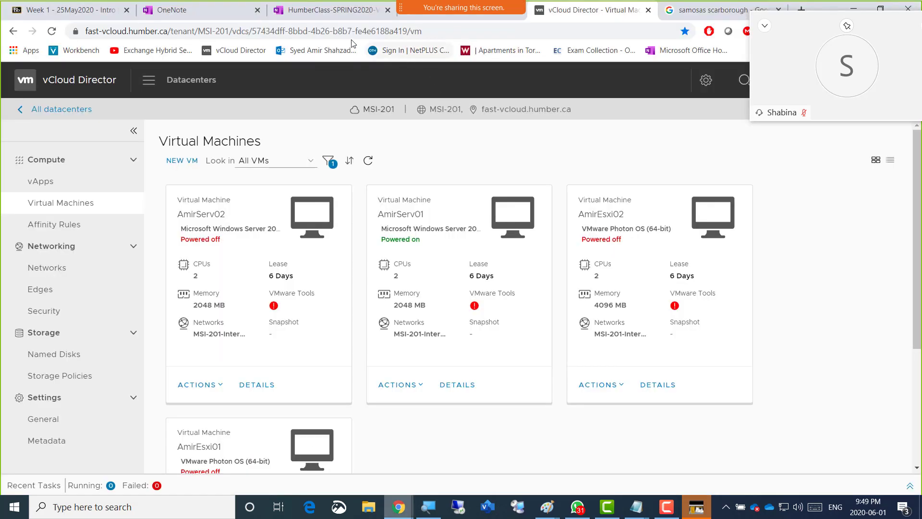
click(328, 12)
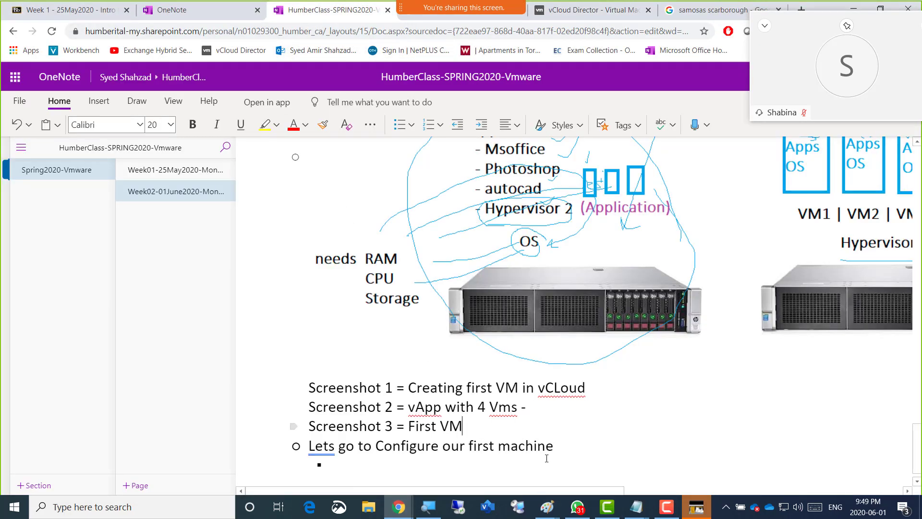
click(563, 452)
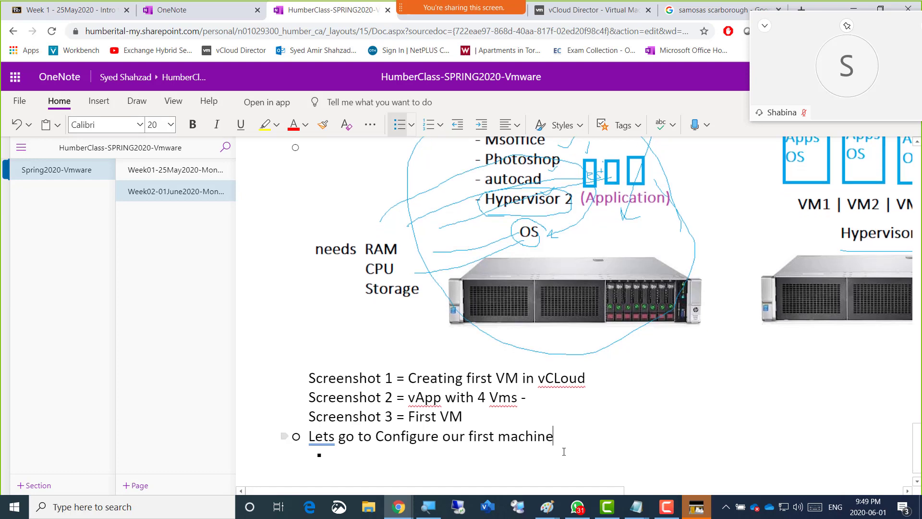
key(Return)
key(Return)
text(CLAS)
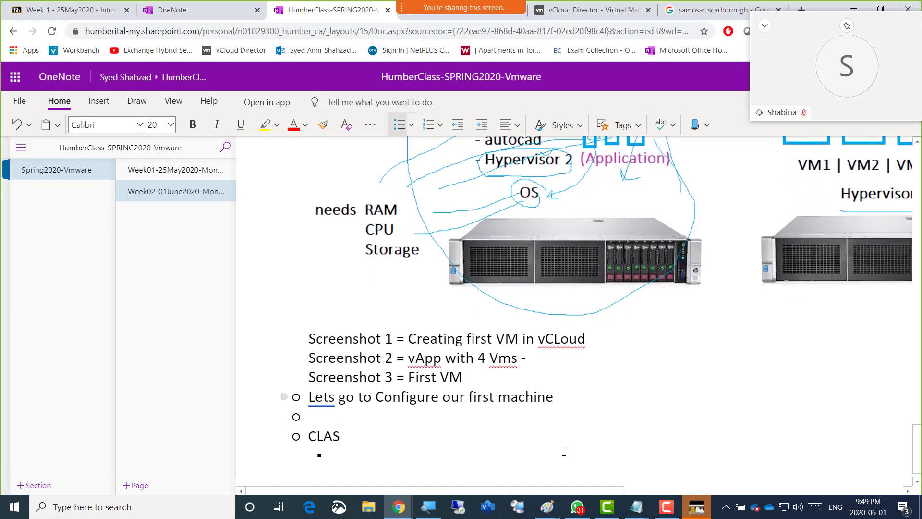
text(S PASSWORD)
Add an indented sub-bullet with the class password under the CLASS PASSWORD bullet
key(Return)
key(Tab)
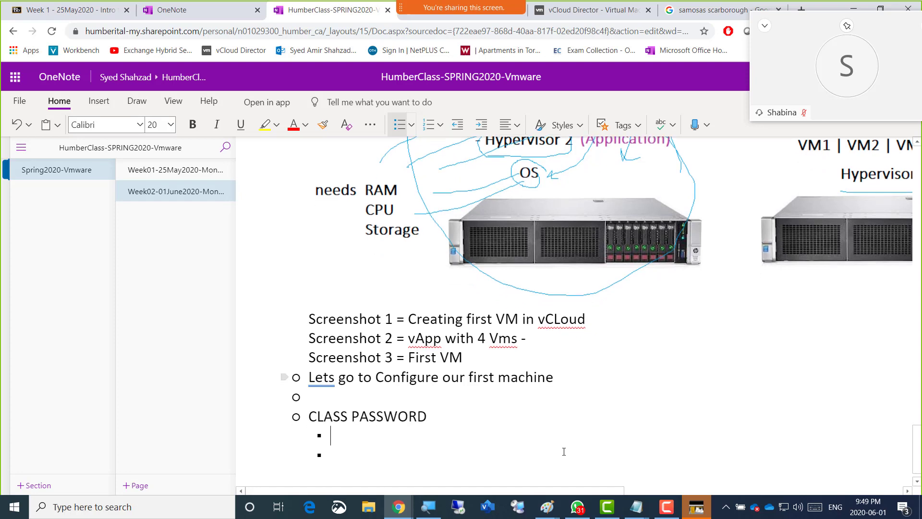
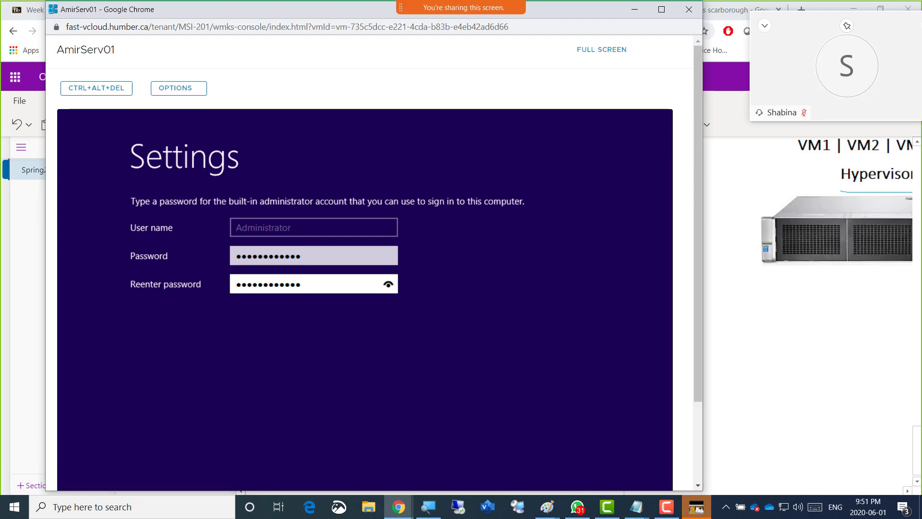
Confirm the new built-in administrator password and sign in to AmirServ01 as Administrator with the account password
key(Return)
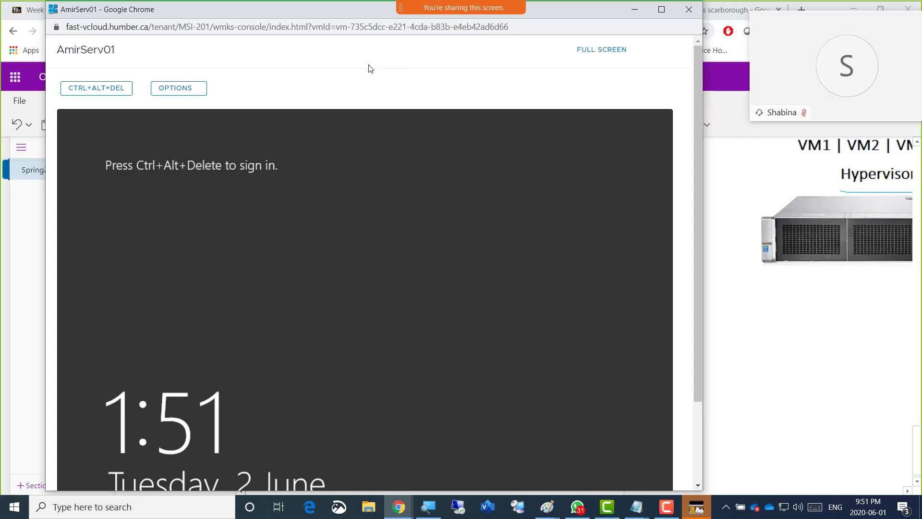
click(99, 91)
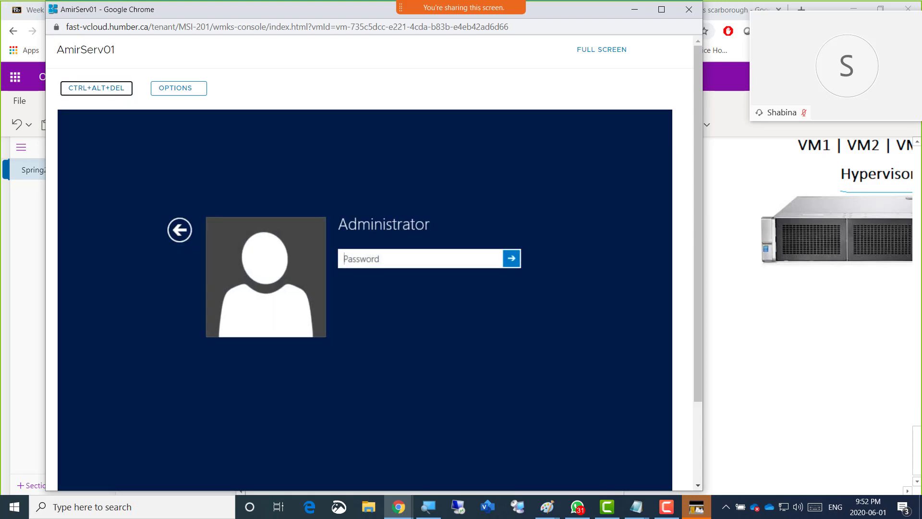
click(365, 308)
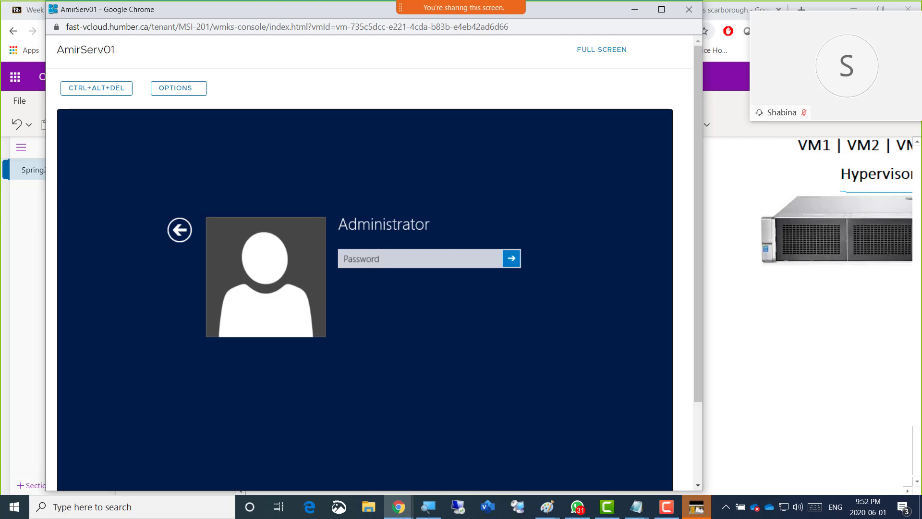
key(Tab)
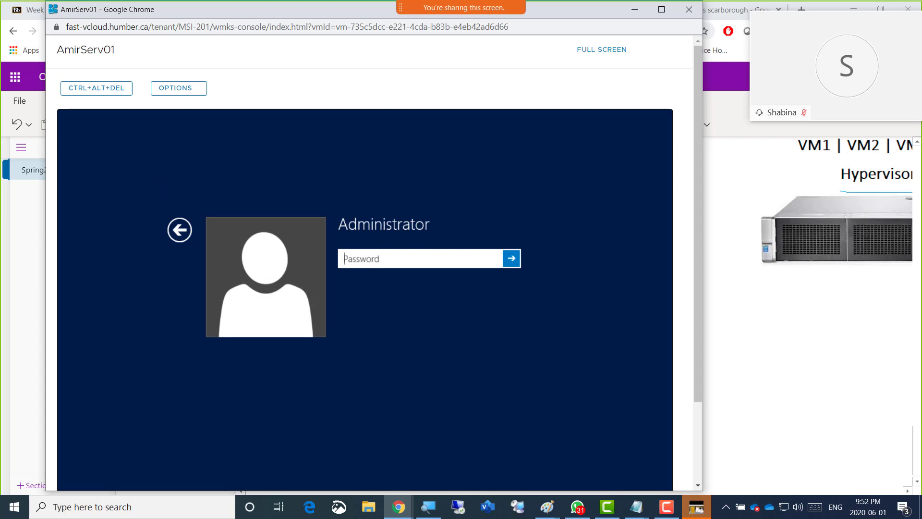
text(************)
key(Return)
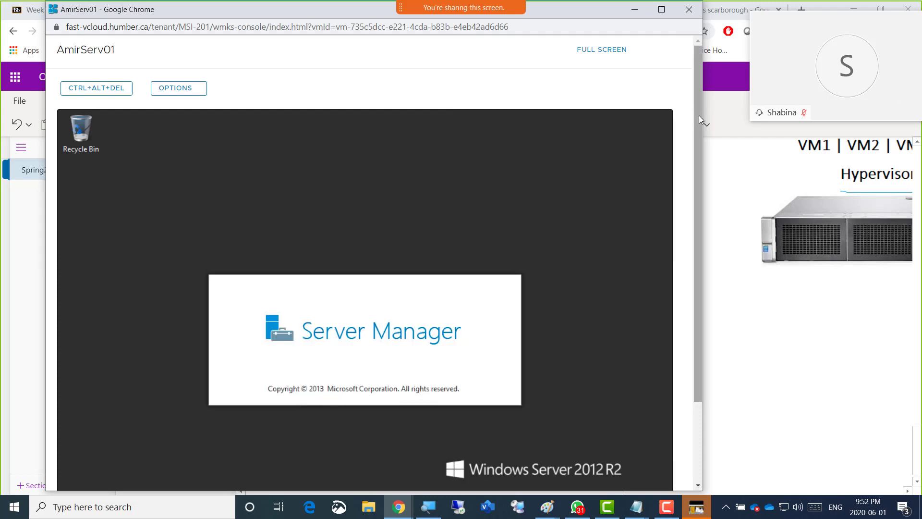
drag(699, 115, 704, 231)
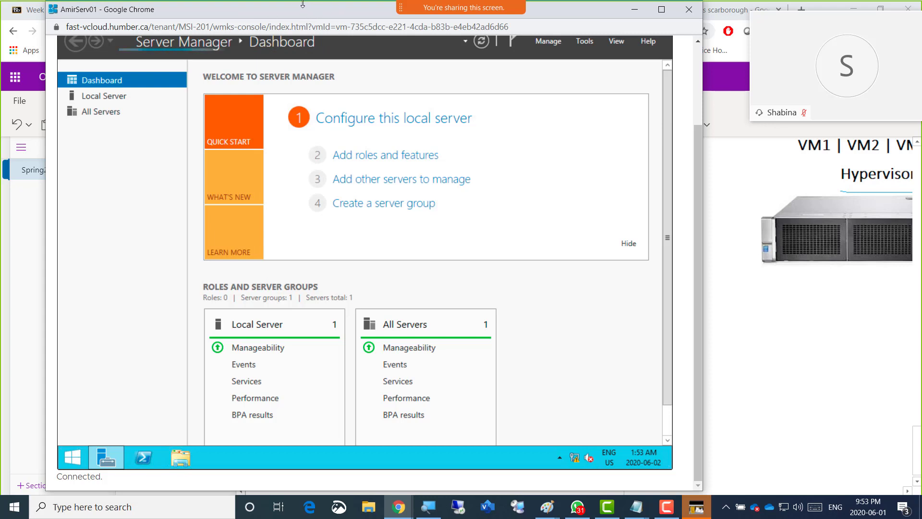
click(53, 10)
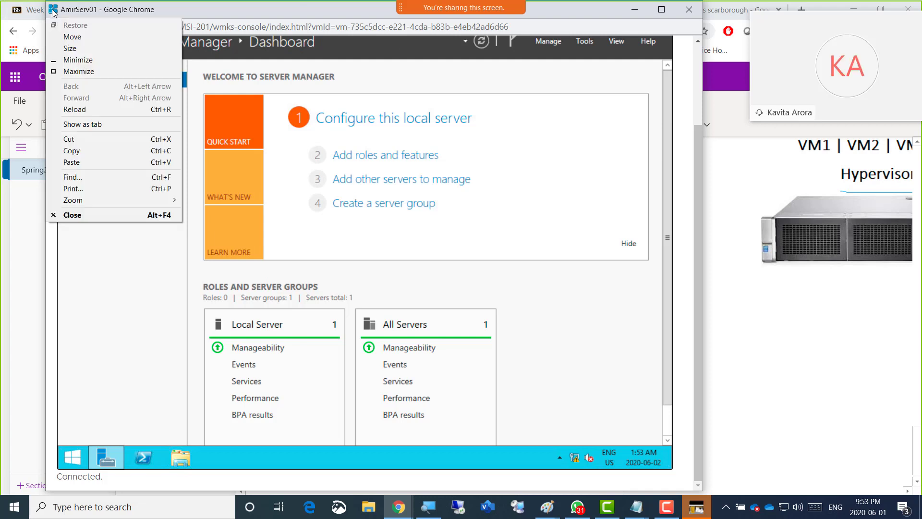
click(187, 12)
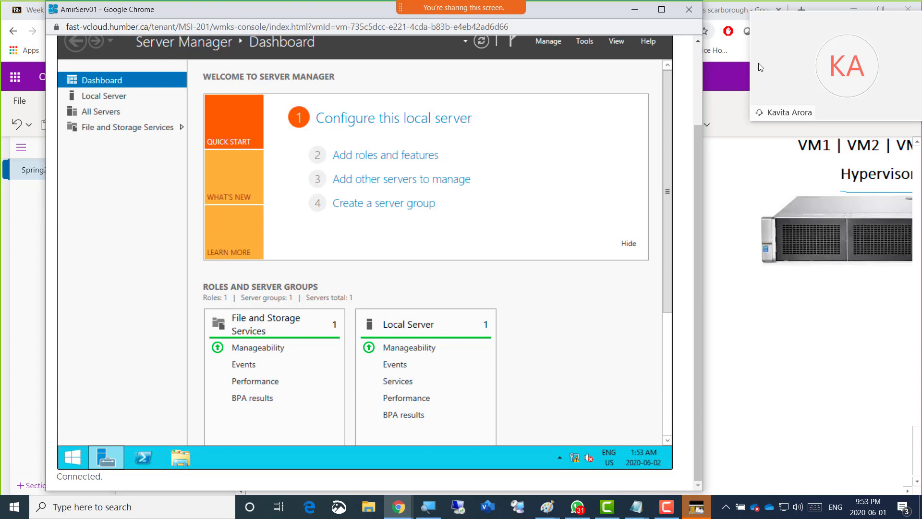
click(698, 54)
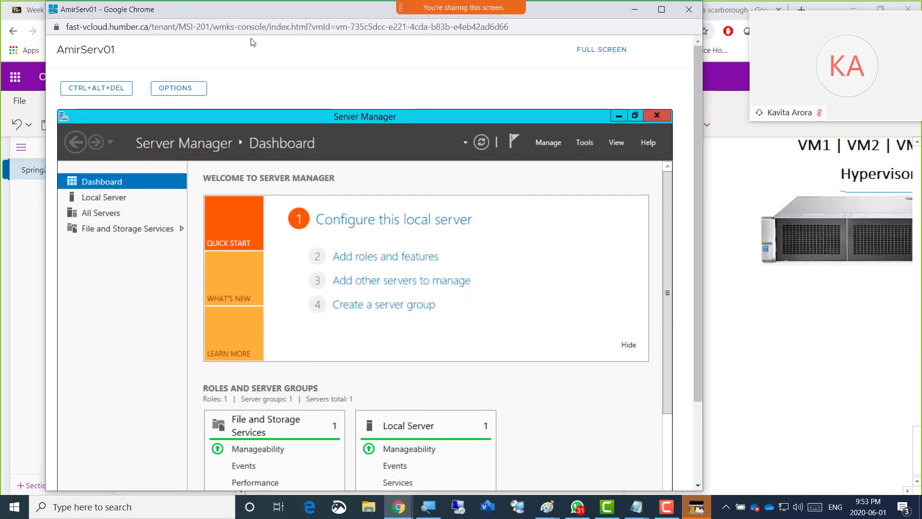
click(89, 92)
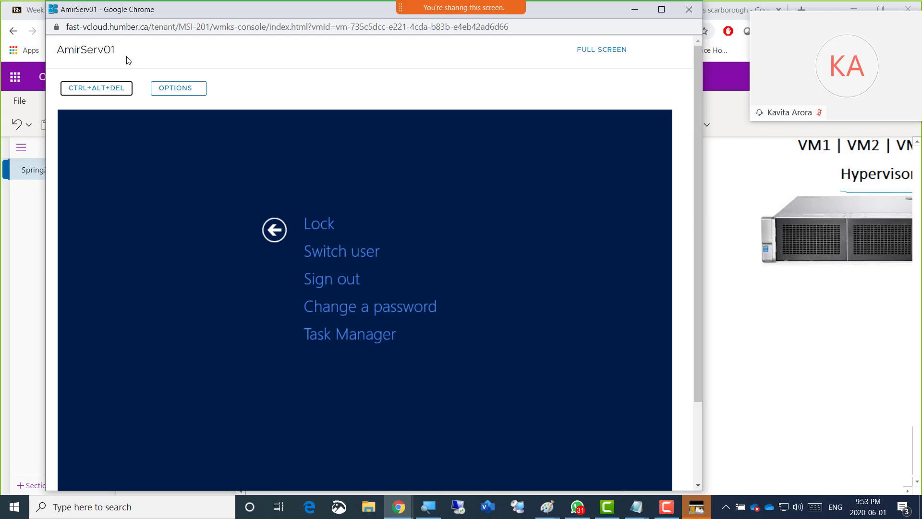
click(167, 93)
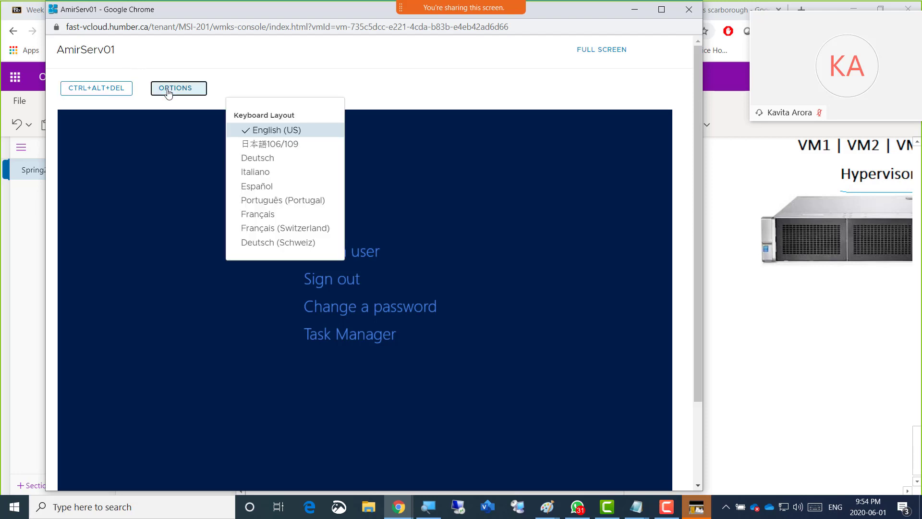
click(103, 88)
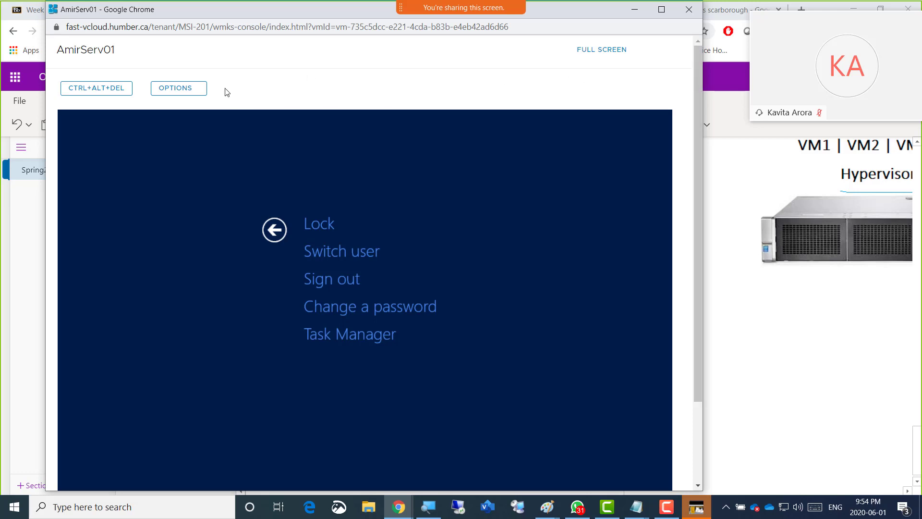
key(Escape)
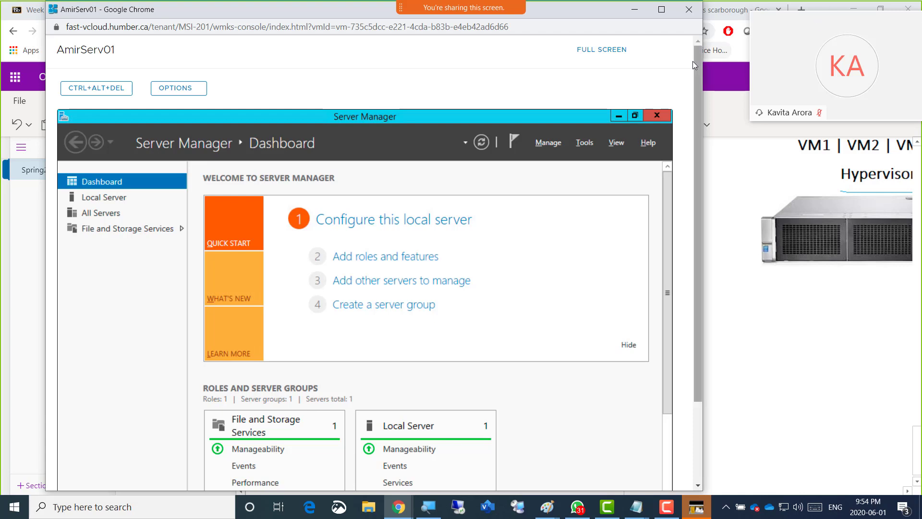
drag(698, 65, 712, 186)
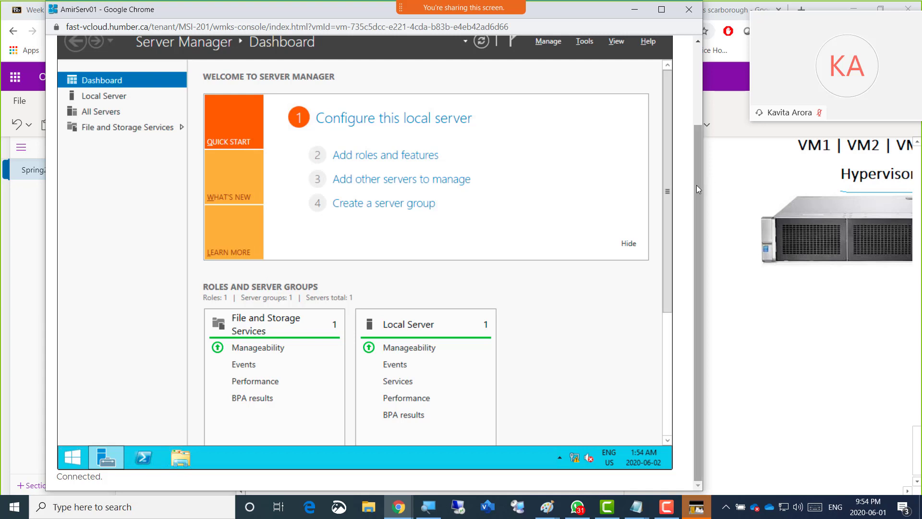
drag(696, 186, 701, 80)
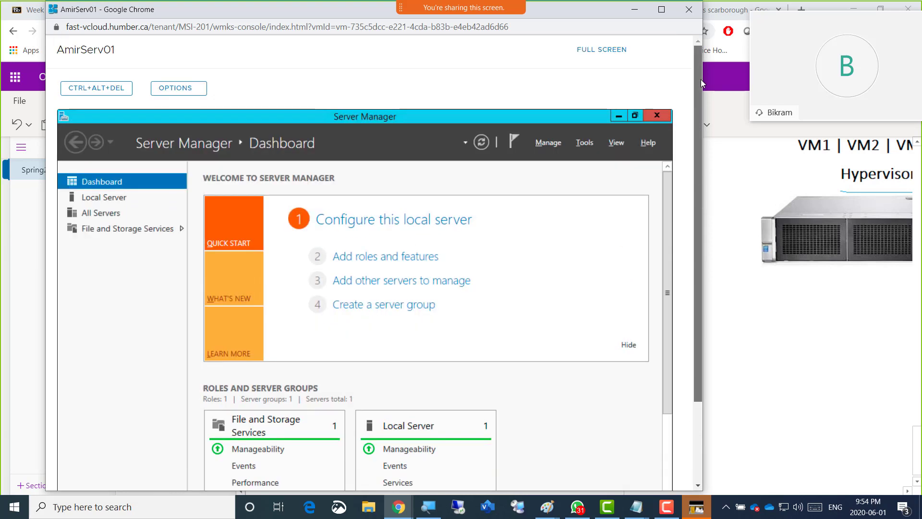
Bring up the security options screen on AmirServ01, go through its choices and open the power options
click(99, 90)
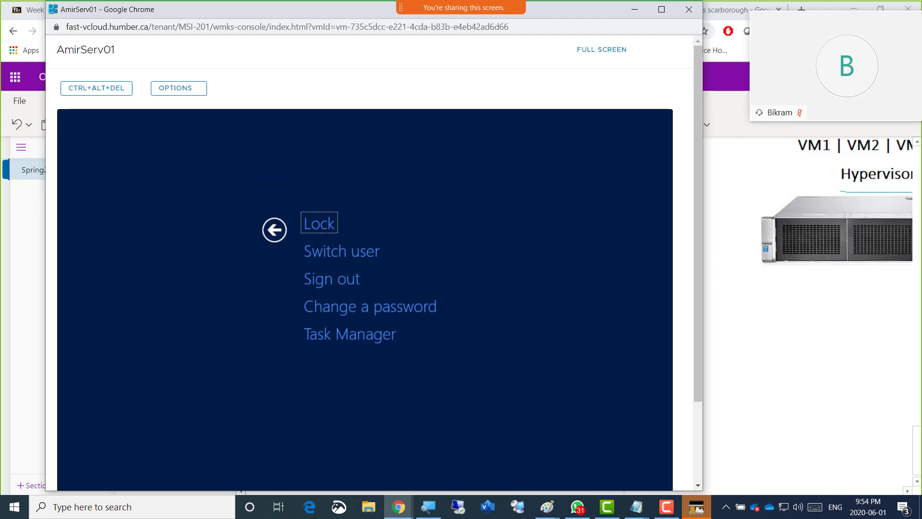
key(Down)
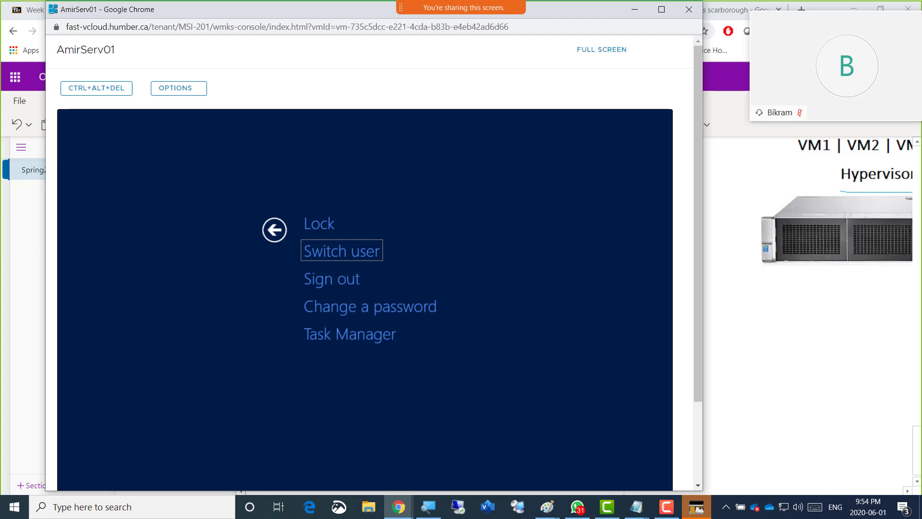
key(Down)
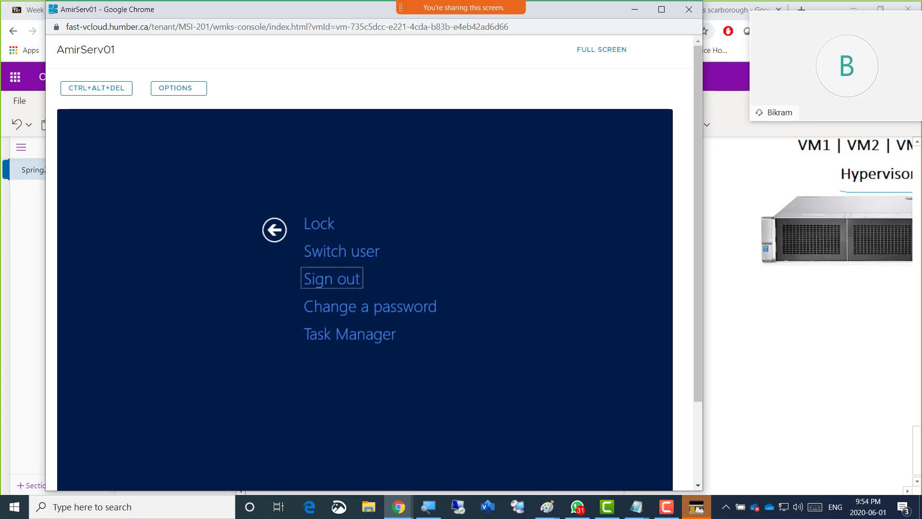
key(Down)
key(Down)
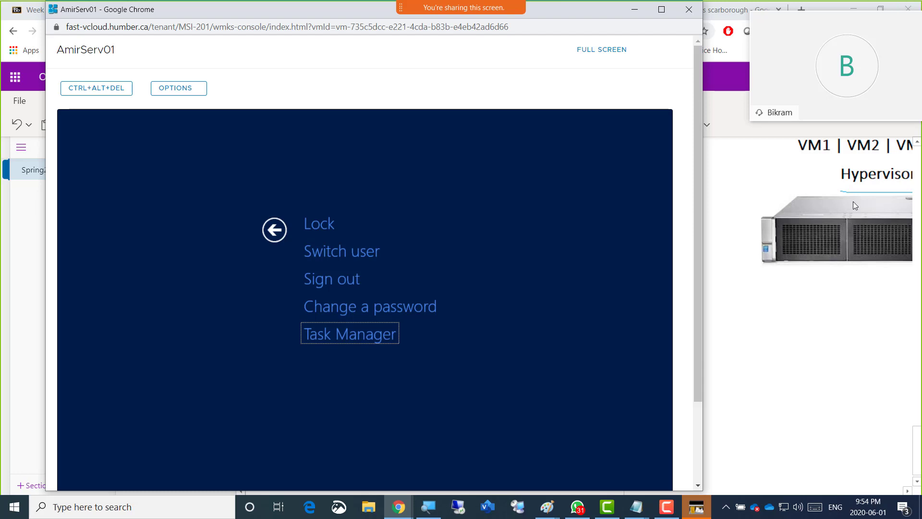
drag(696, 77, 711, 240)
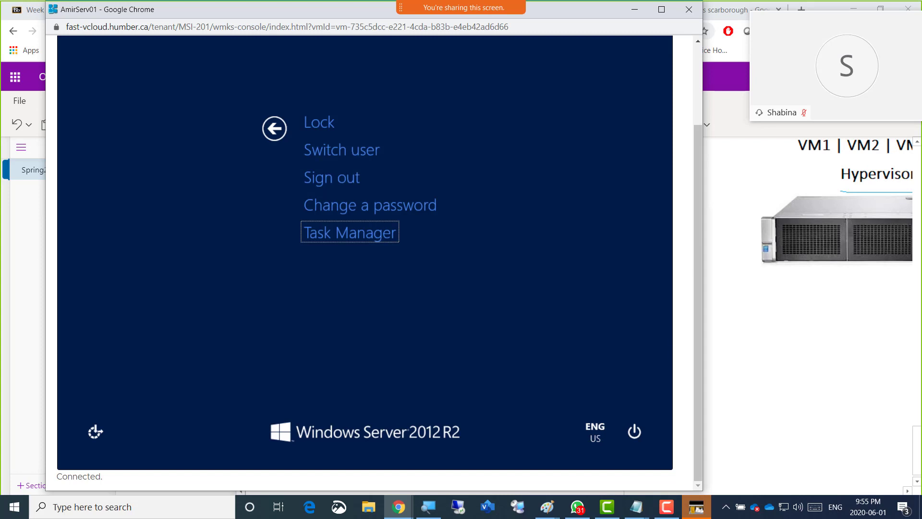
key(Tab)
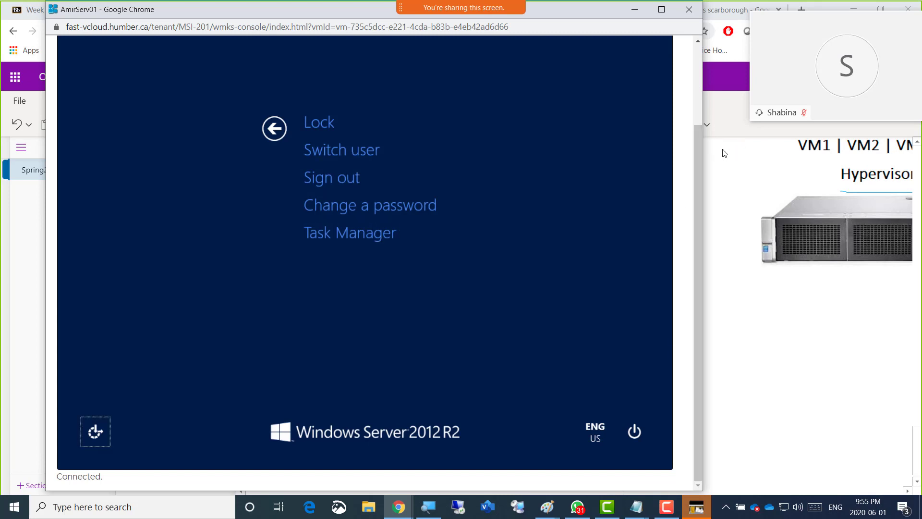
key(Tab)
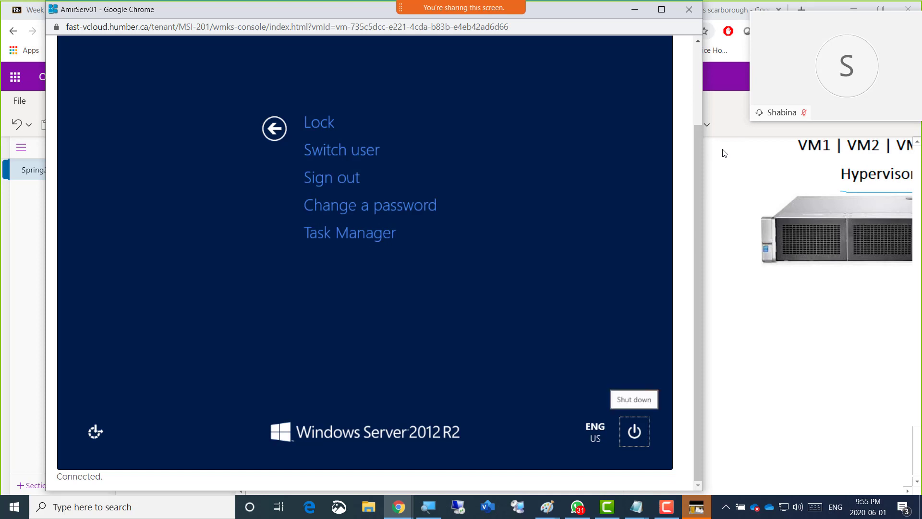
key(Tab)
key(Tab)
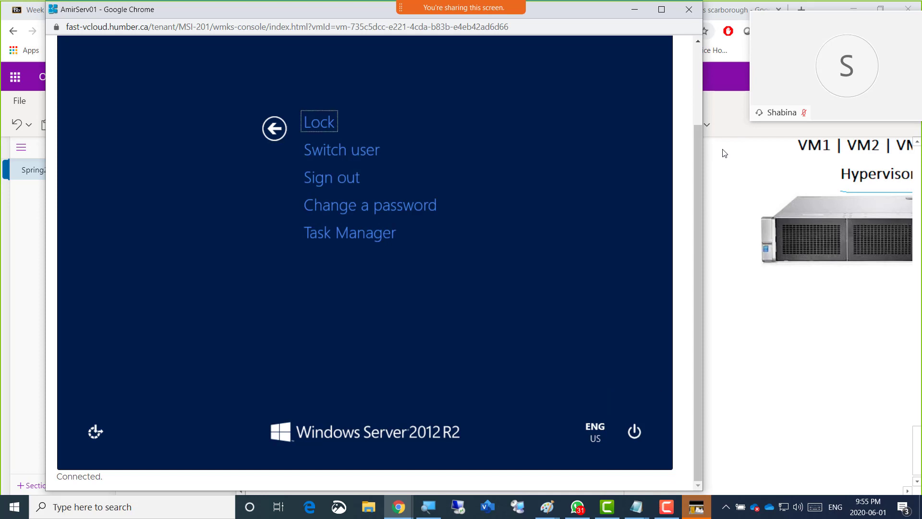
key(Down)
key(Down)
key(Down)
key(Down)
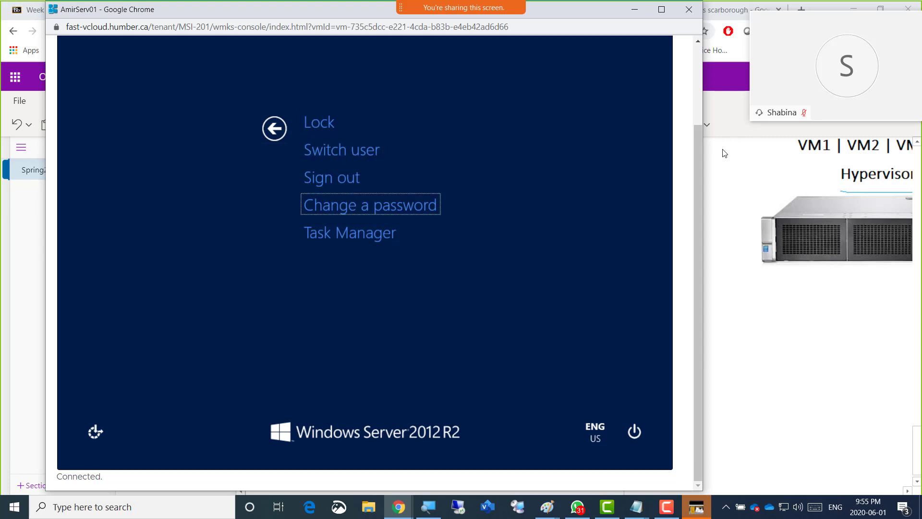
key(Tab)
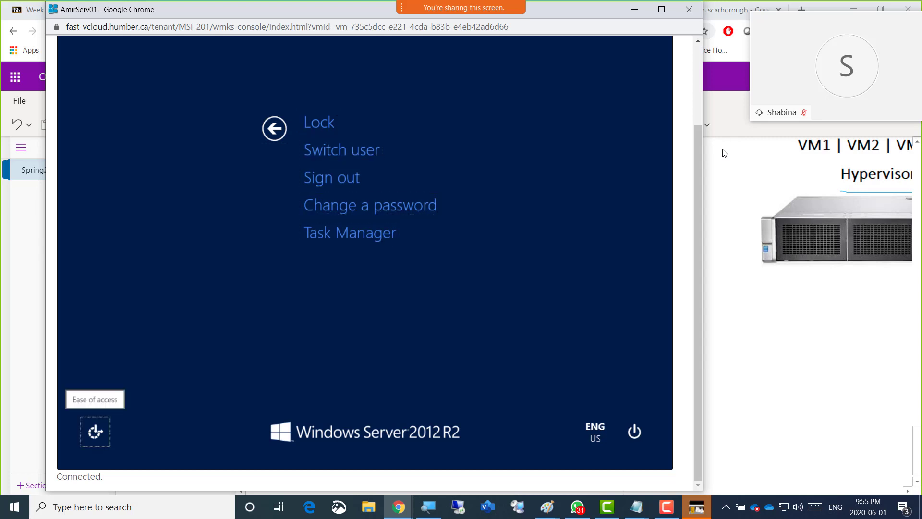
key(Tab)
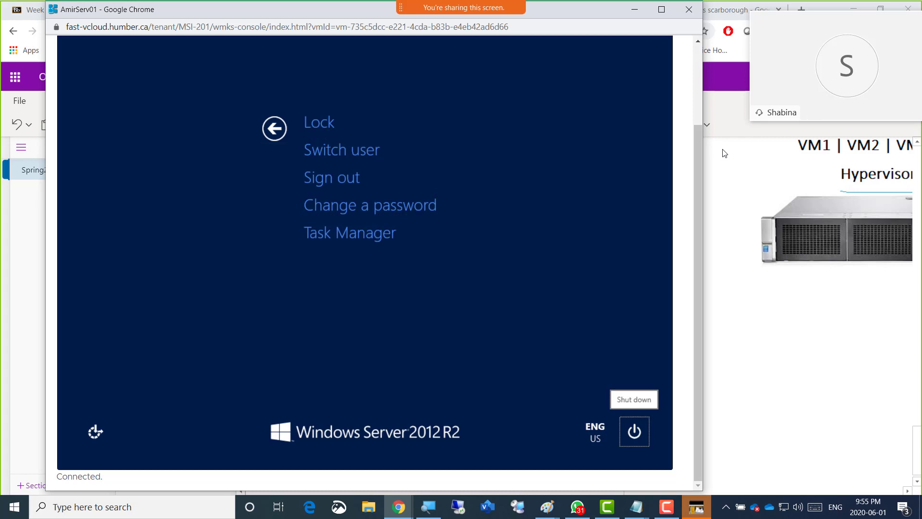
key(Return)
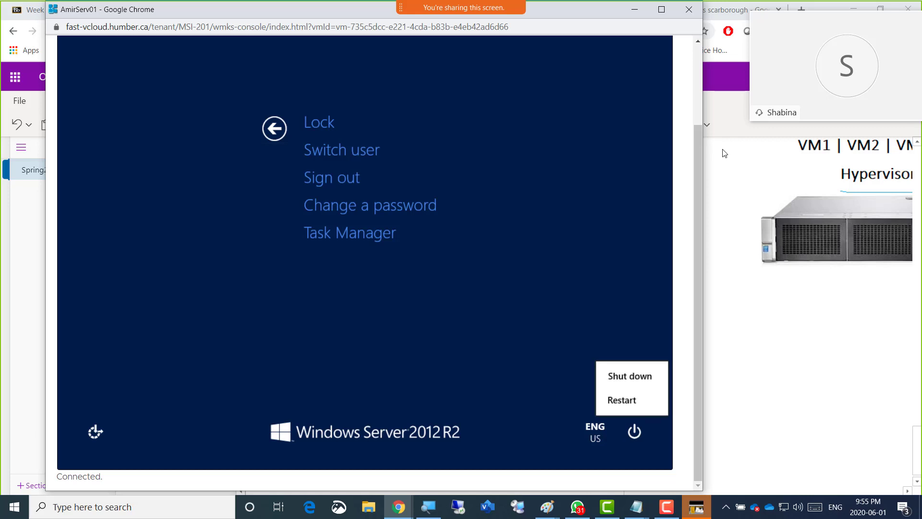
Restart AmirServ01 with the reason Other (Unplanned)
key(Up)
key(Up)
key(Up)
key(Up)
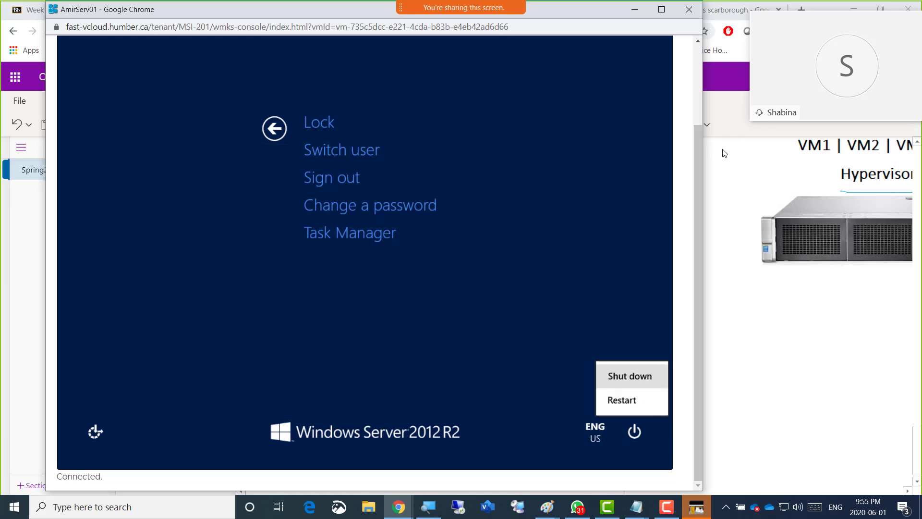
key(Up)
key(Up)
key(Up)
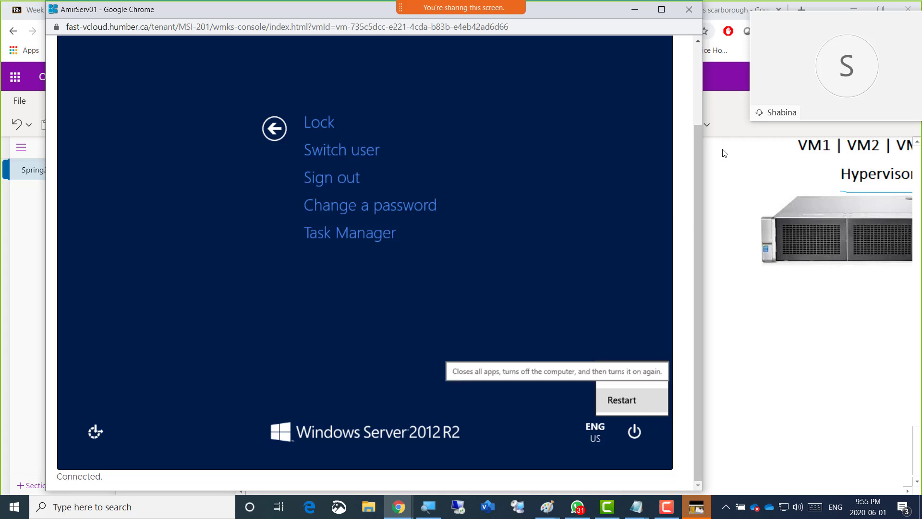
key(Up)
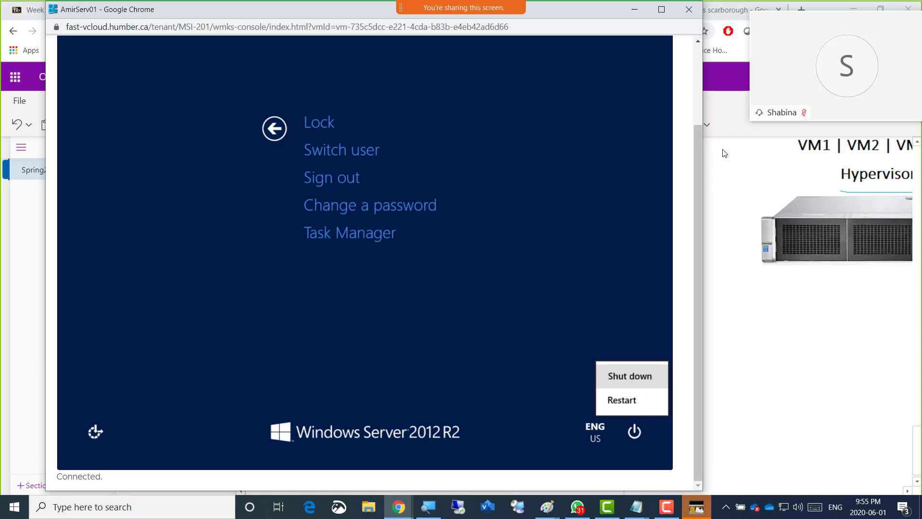
key(Down)
key(Up)
key(Down)
key(Up)
key(Down)
key(Up)
key(Down)
key(Up)
key(Down)
key(Up)
key(Down)
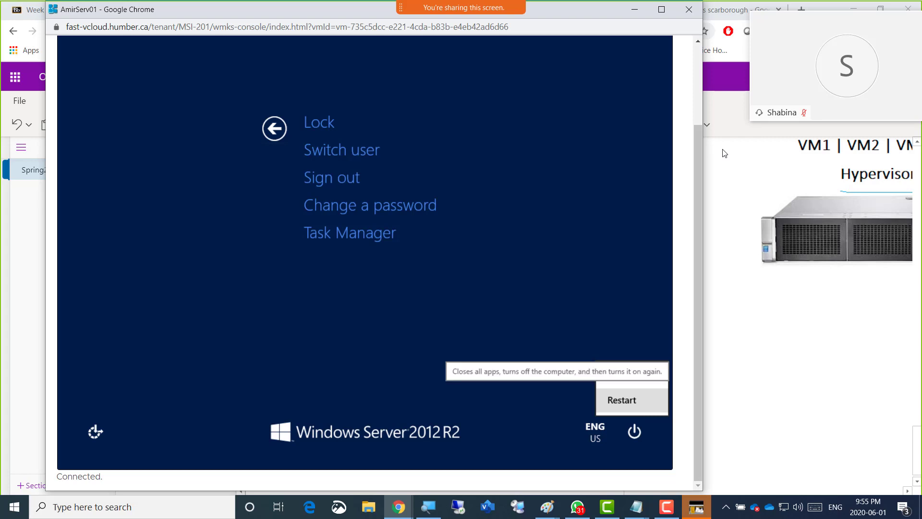
key(Up)
key(Down)
key(Up)
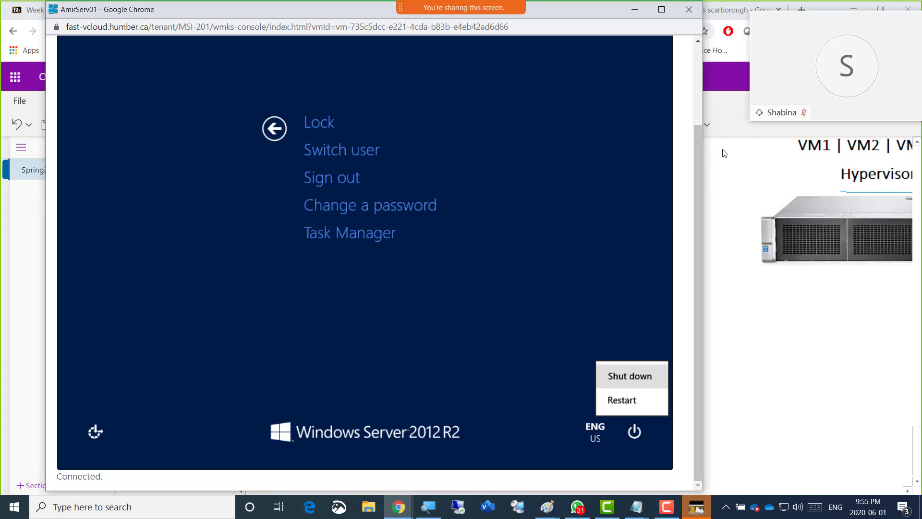
key(Down)
key(Up)
key(Down)
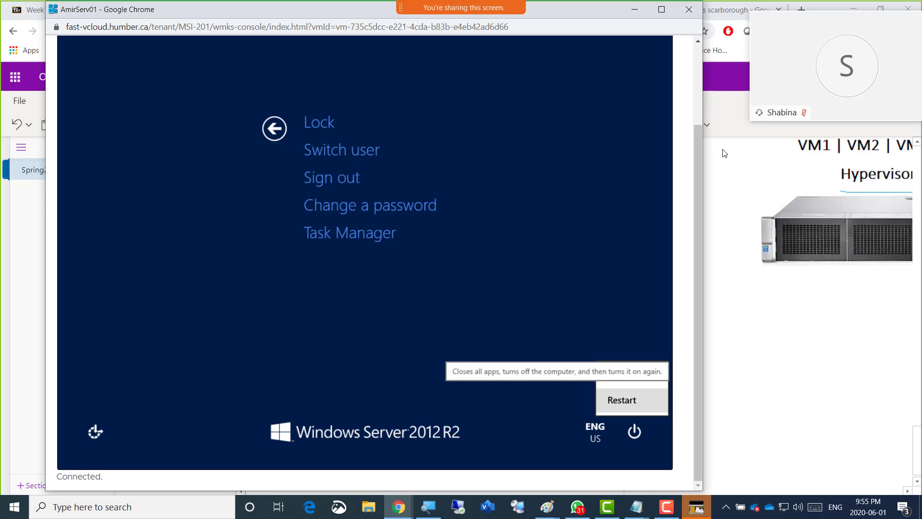
key(Return)
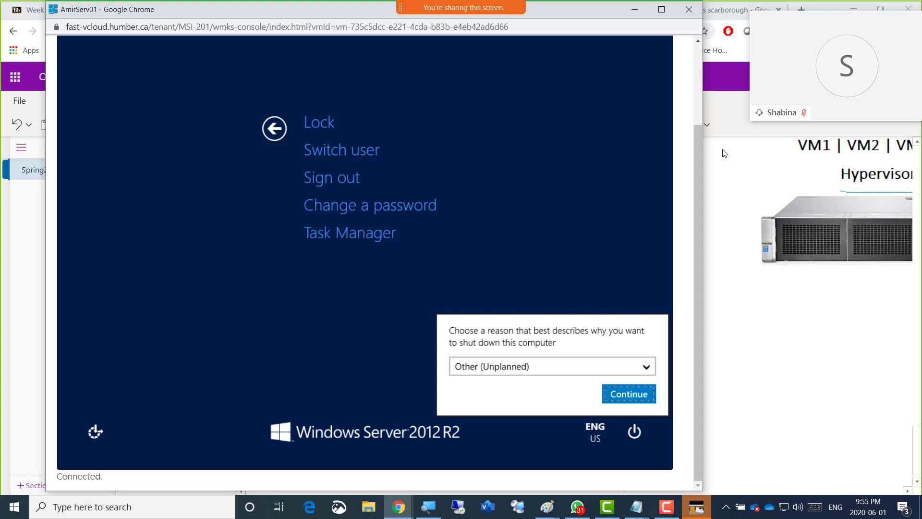
key(Return)
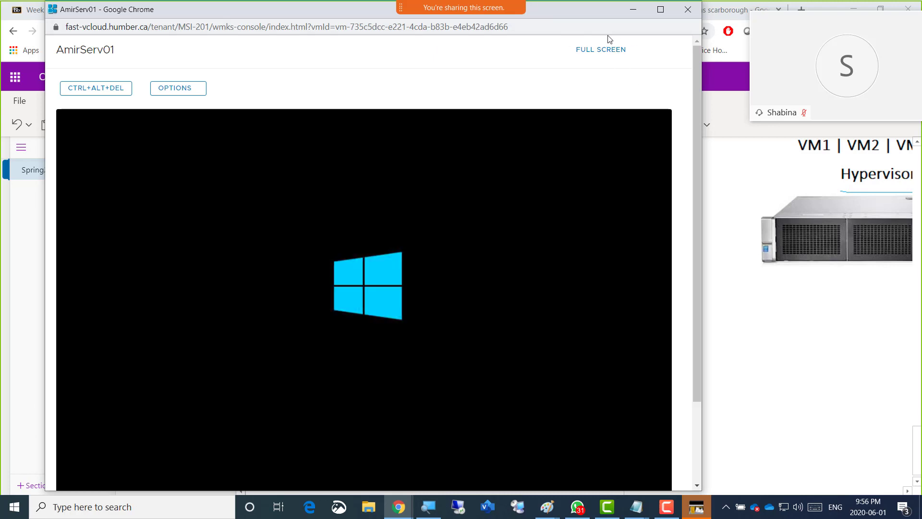
Look through the available actions for AmirServ01 in vCloud Director's virtual machine list and return to the AmirServ01 console
click(634, 13)
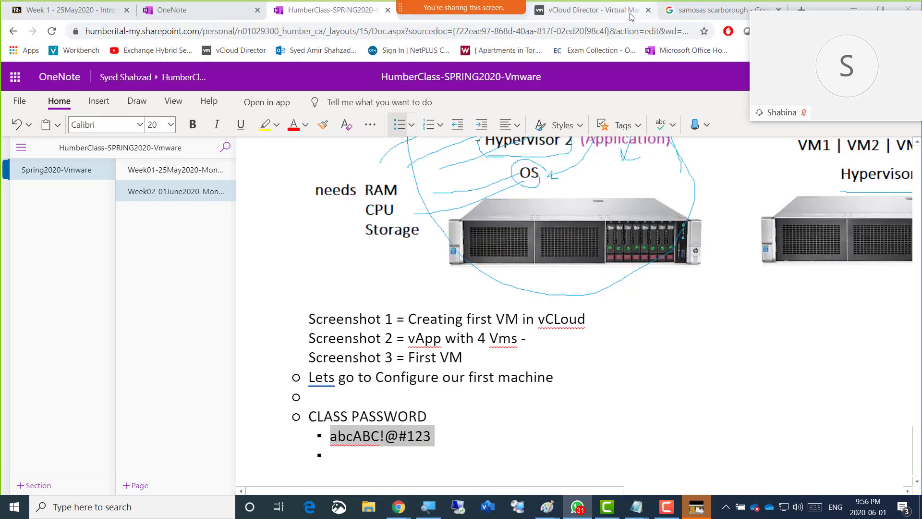
click(570, 11)
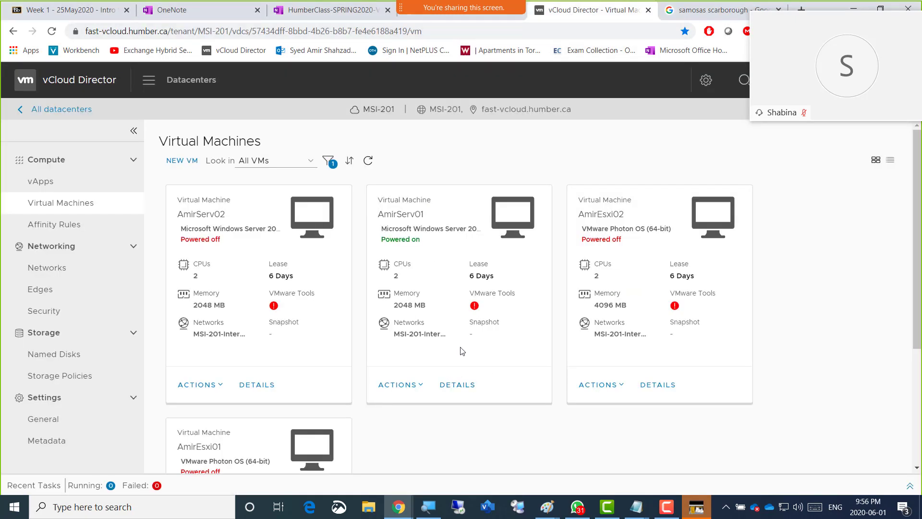
scroll(460, 351, down, 1)
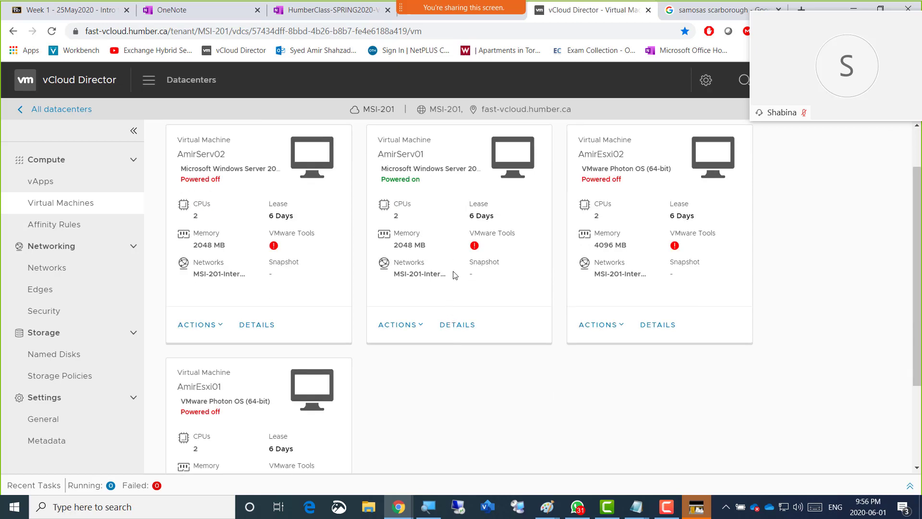
click(422, 330)
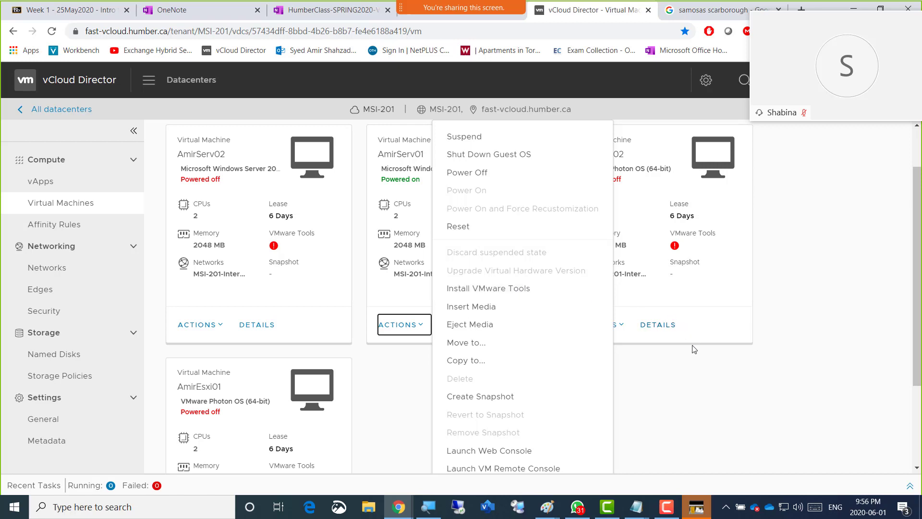
click(689, 380)
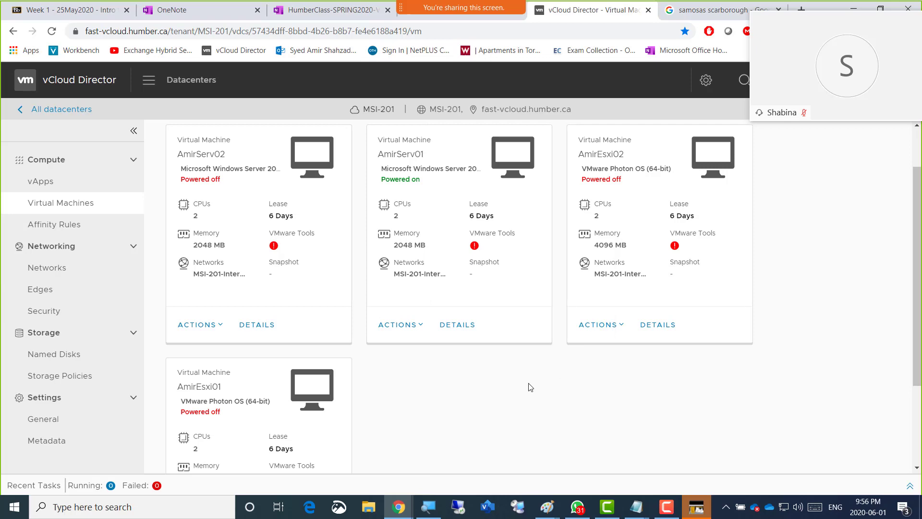
key(alt+Tab)
key(alt+Tab)
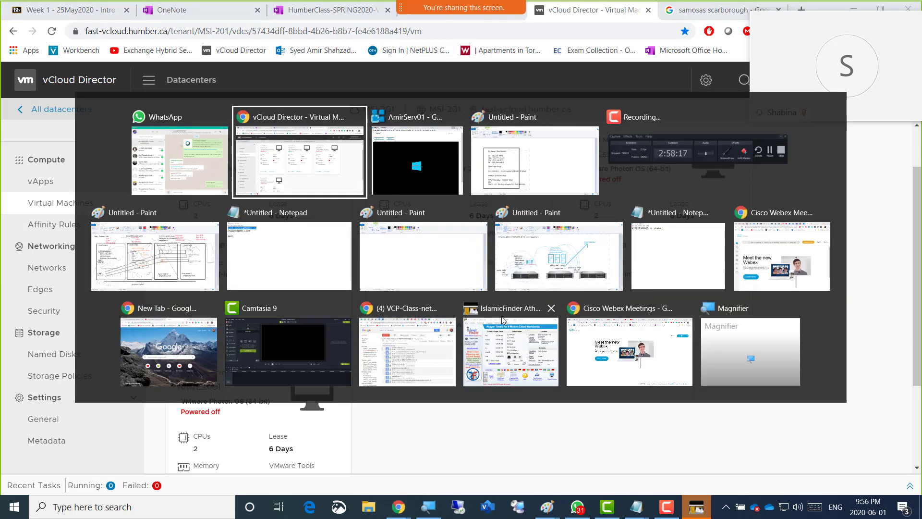
key(alt+Tab)
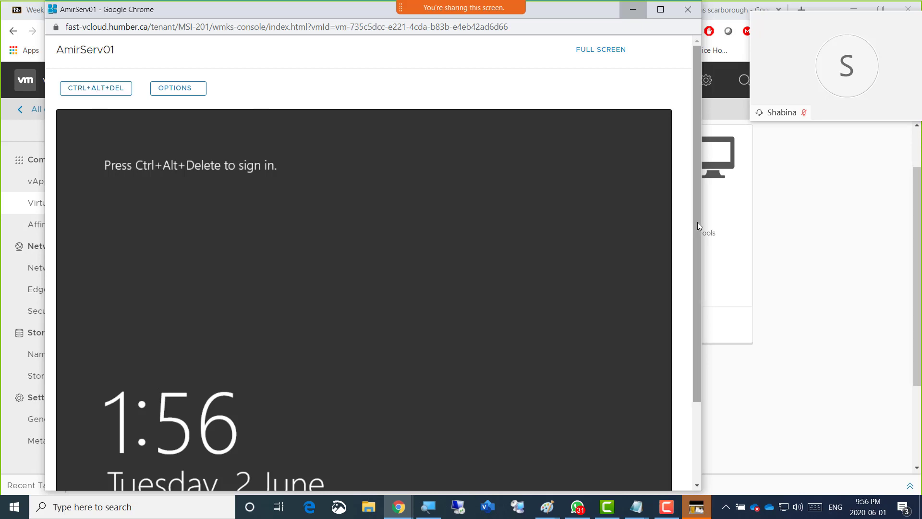
Sign in to AmirServ01 as Administrator with the account password
scroll(700, 247, down, 1)
scroll(702, 304, down, 2)
scroll(704, 252, up, 3)
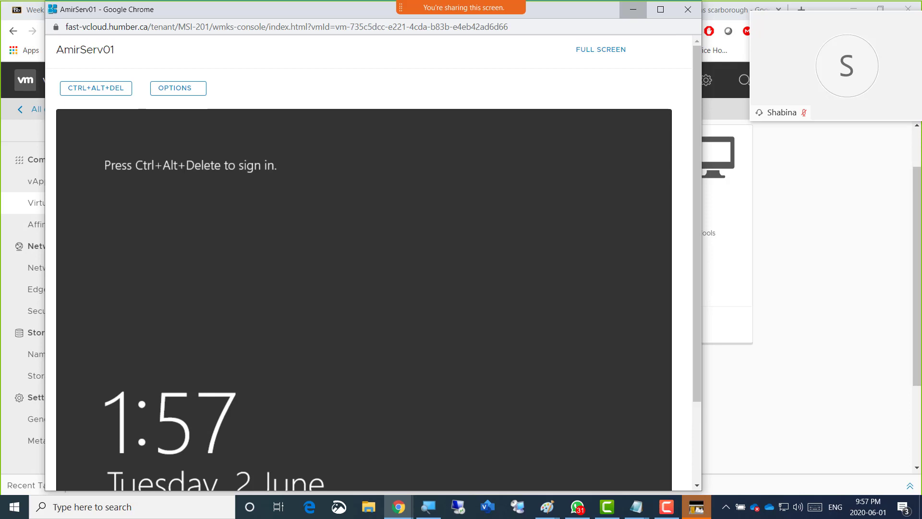
click(77, 93)
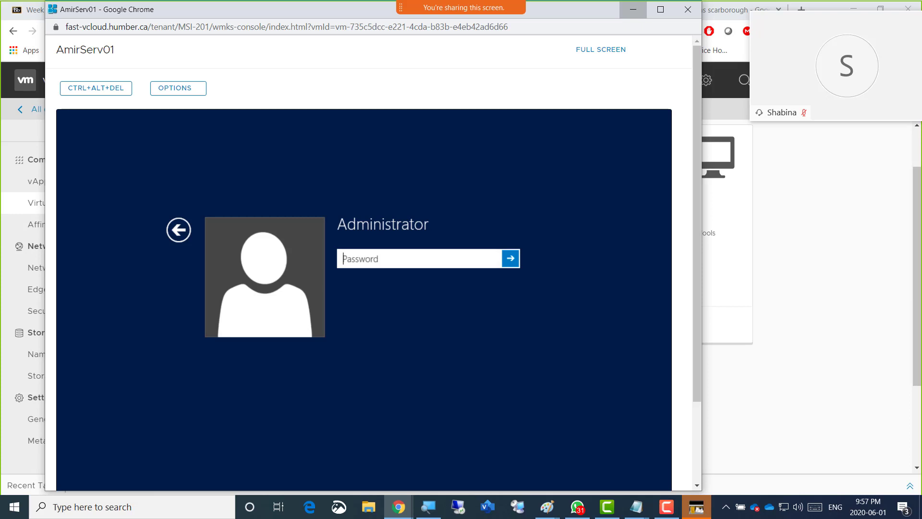
text(••••••••••••)
key(Return)
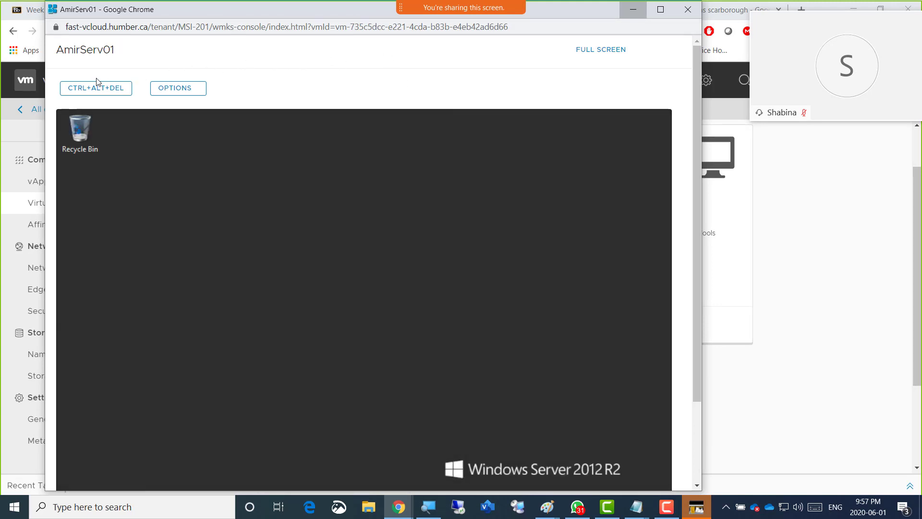
Bring up the security options screen on AmirServ01 and open Task Manager from it
click(94, 96)
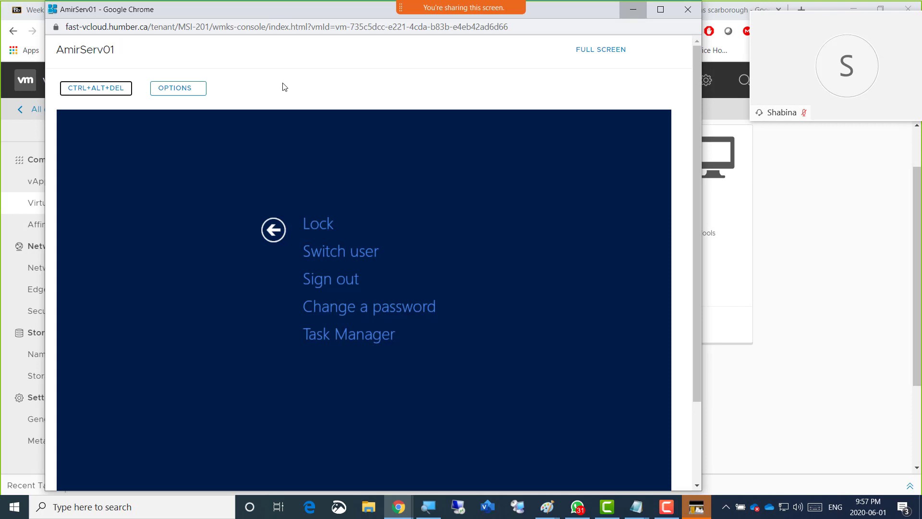
key(Tab)
key(Tab)
click(349, 334)
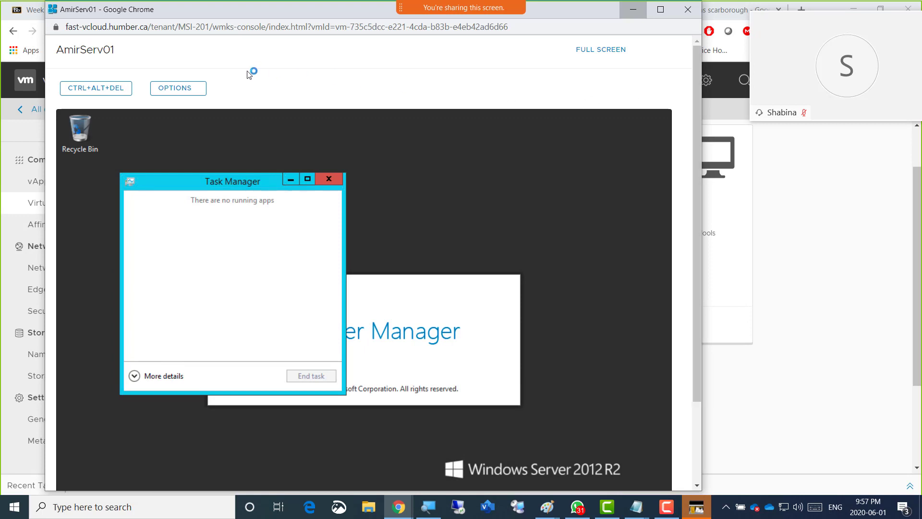
click(122, 89)
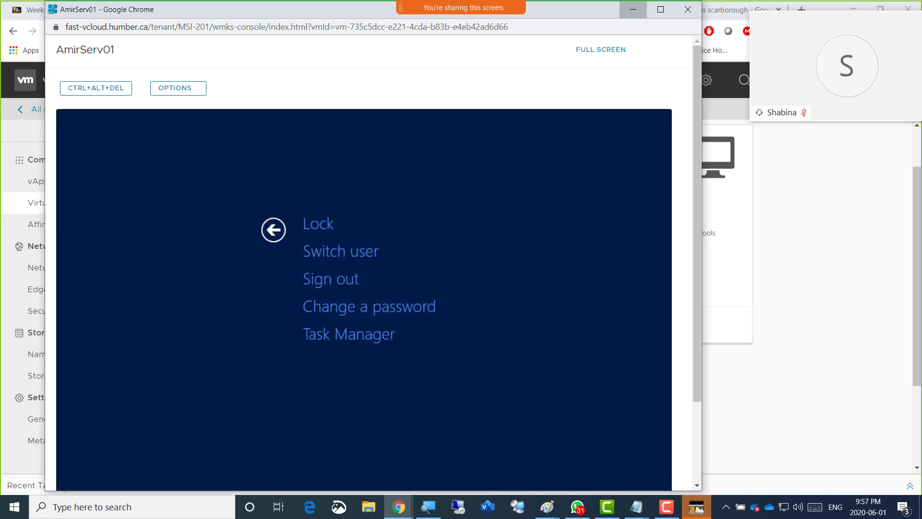
click(349, 335)
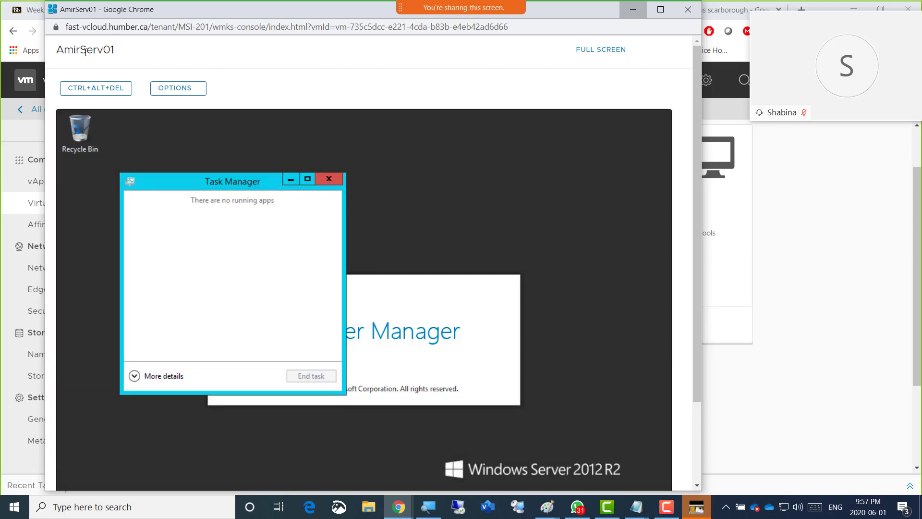
Return to the security options screen on AmirServ01, move through its choices and open the power options
click(90, 88)
key(Tab)
key(Tab)
key(Tab)
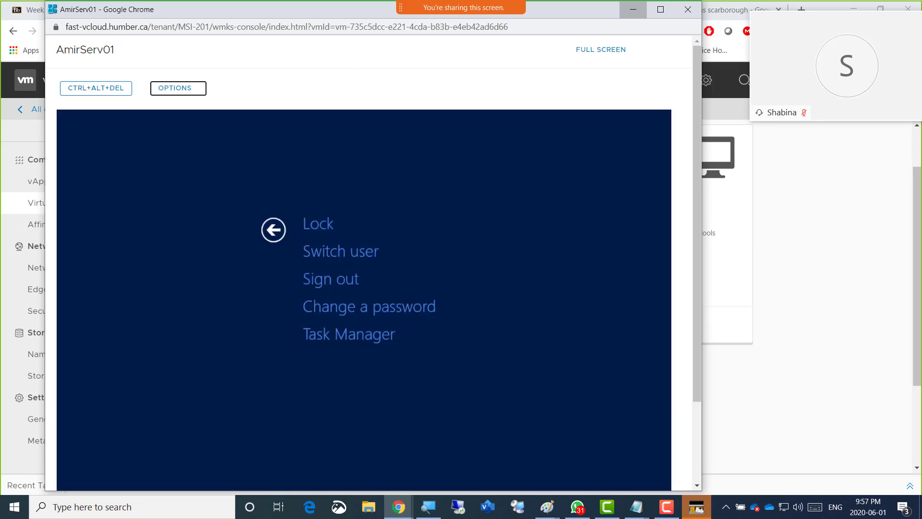
key(Tab)
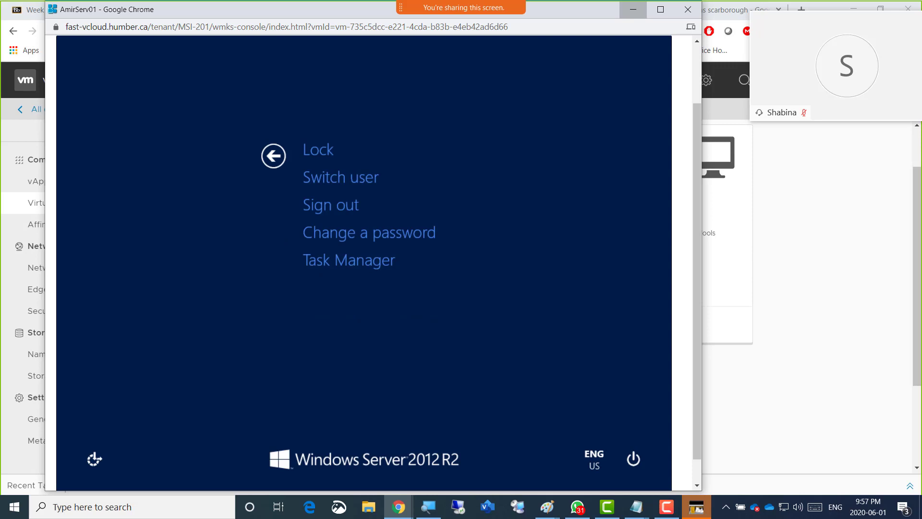
key(Tab)
key(Tab)
key(Tab)
key(Tab)
key(Tab)
key(Tab)
key(Tab)
key(Tab)
key(Tab)
key(Tab)
key(Tab)
key(Tab)
key(Tab)
key(Tab)
key(Tab)
key(Tab)
key(Tab)
key(Tab)
key(Tab)
key(Tab)
key(Tab)
key(Tab)
key(Tab)
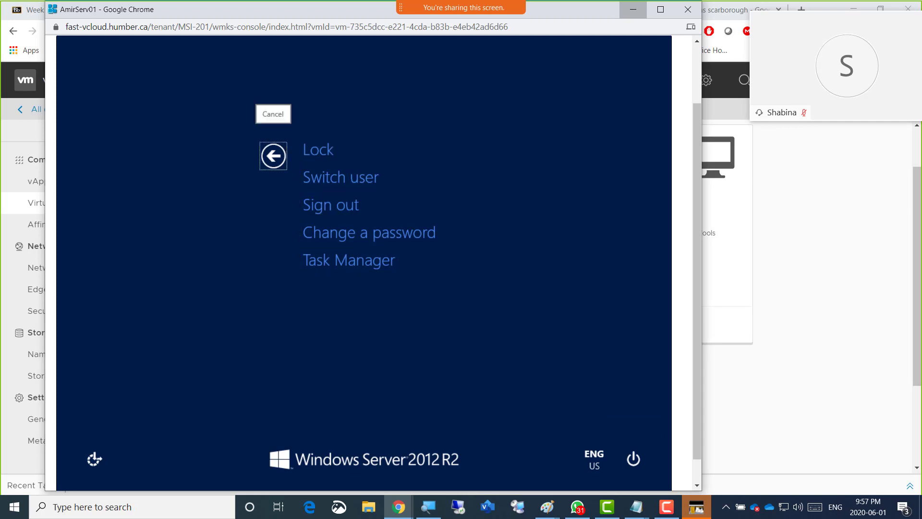
key(shift+Tab)
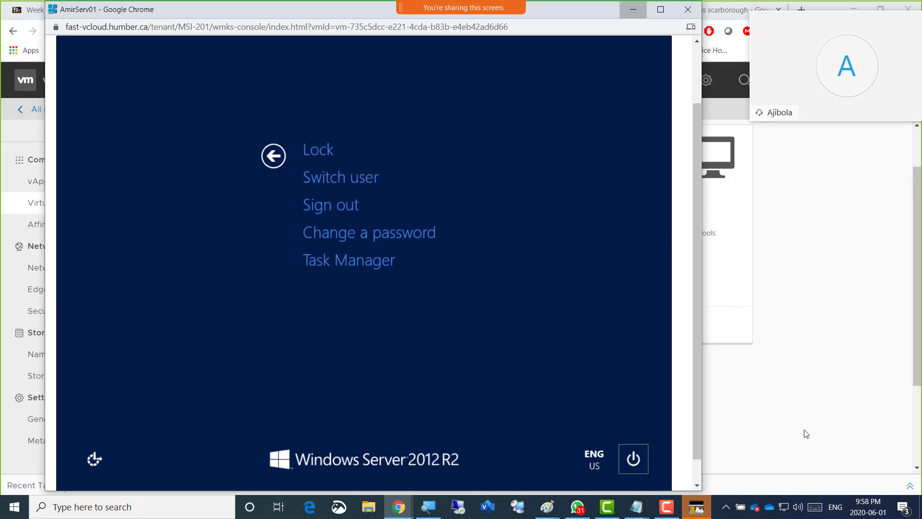
key(Return)
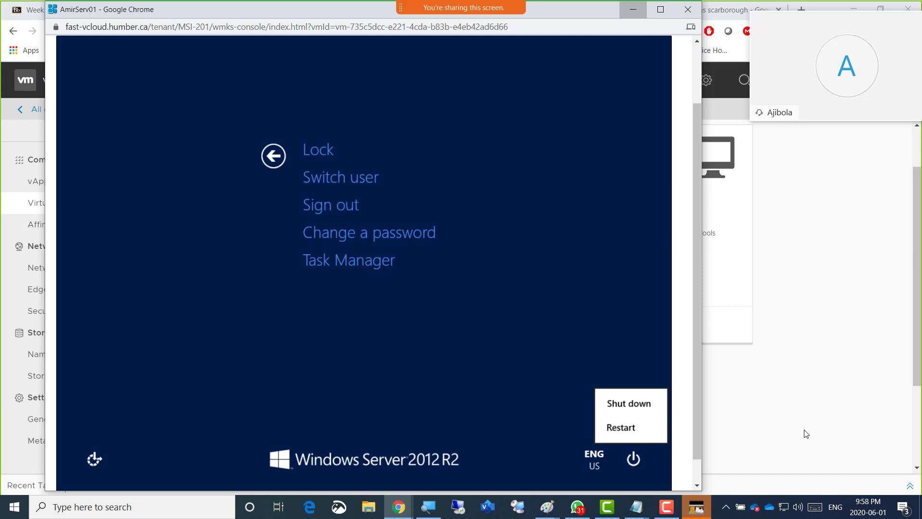
Go through the Shut down and Restart choices and leave the security options screen for the AmirServ01 desktop
key(Down)
key(Down)
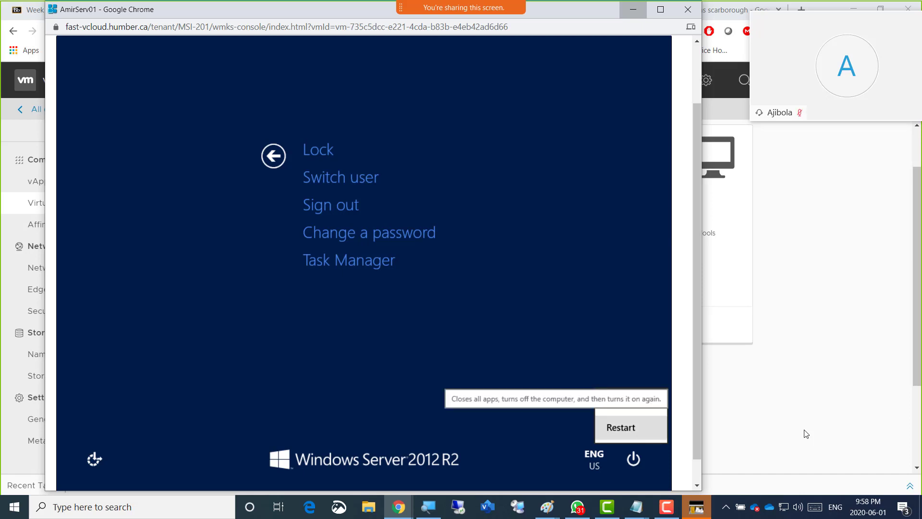
key(Up)
key(Down)
key(Up)
key(Down)
key(Return)
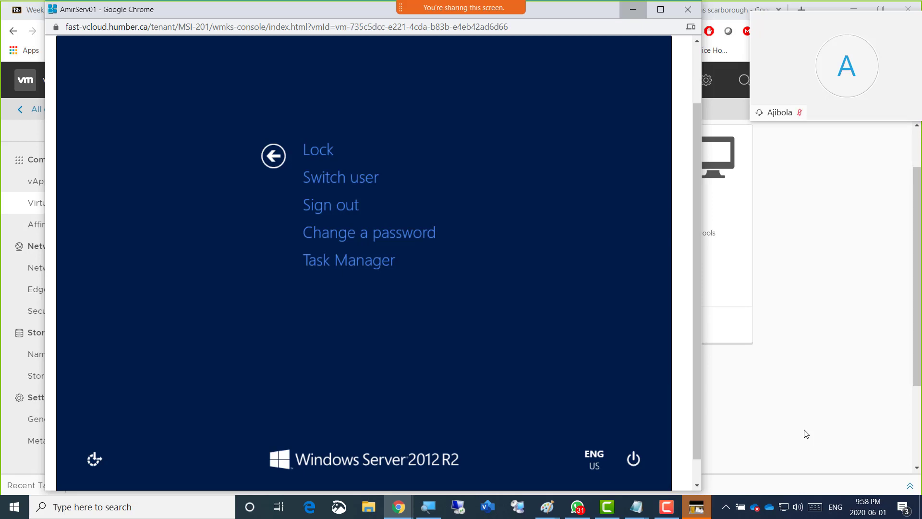
key(Escape)
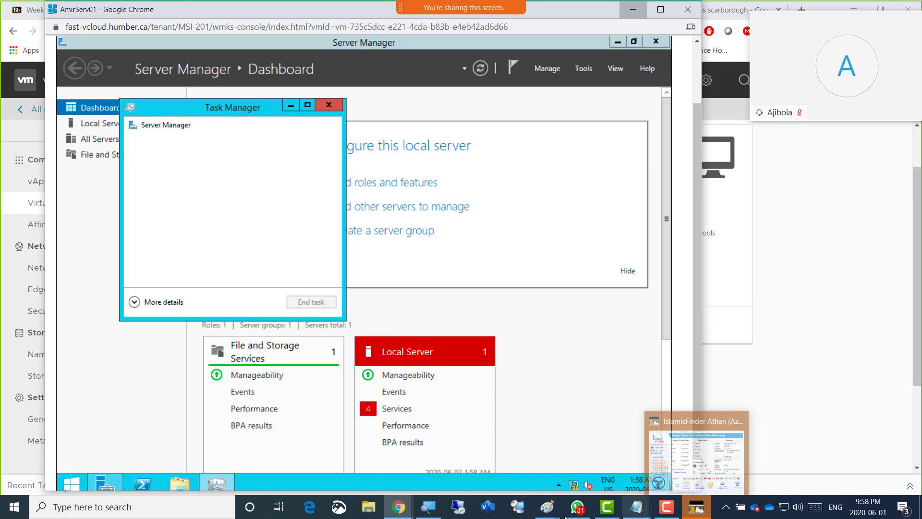
Switch to vCloud Director and try to start the VMware Tools installation for AmirServ01
mouse_move(547, 516)
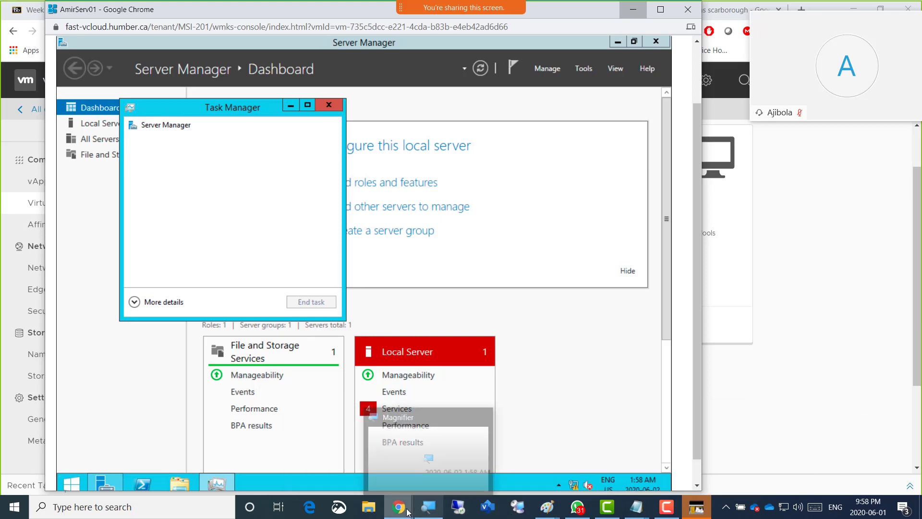
mouse_move(399, 508)
click(563, 463)
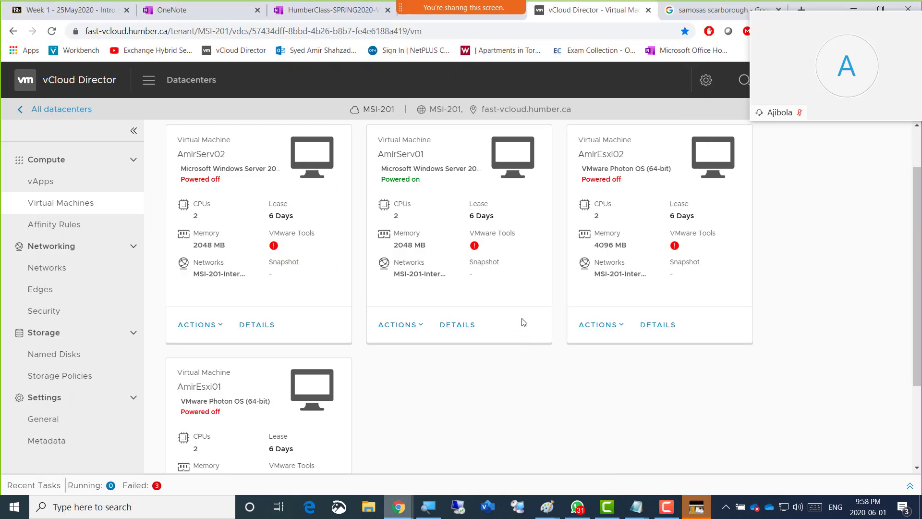
click(421, 328)
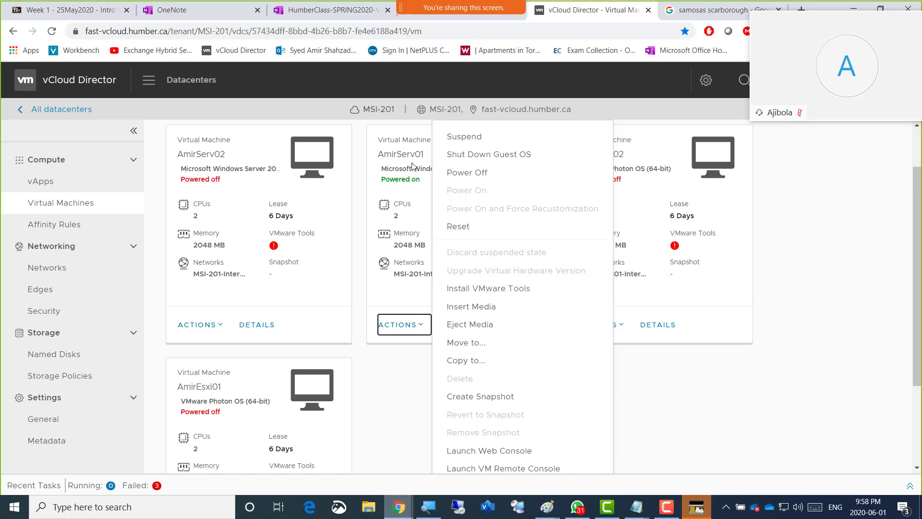
click(494, 292)
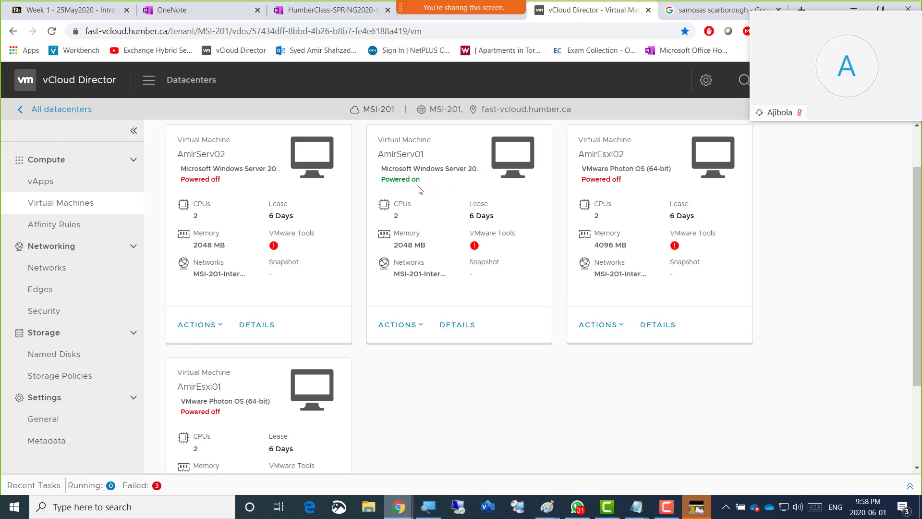
Return to the AmirServ01 console, minimize Task Manager and step through the welcome choices in Server Manager
key(alt+Tab)
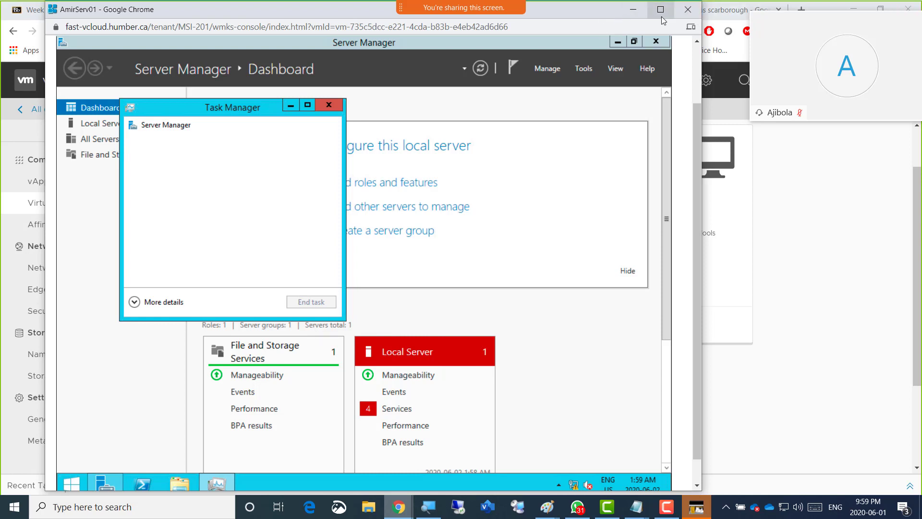
drag(609, 15, 605, 11)
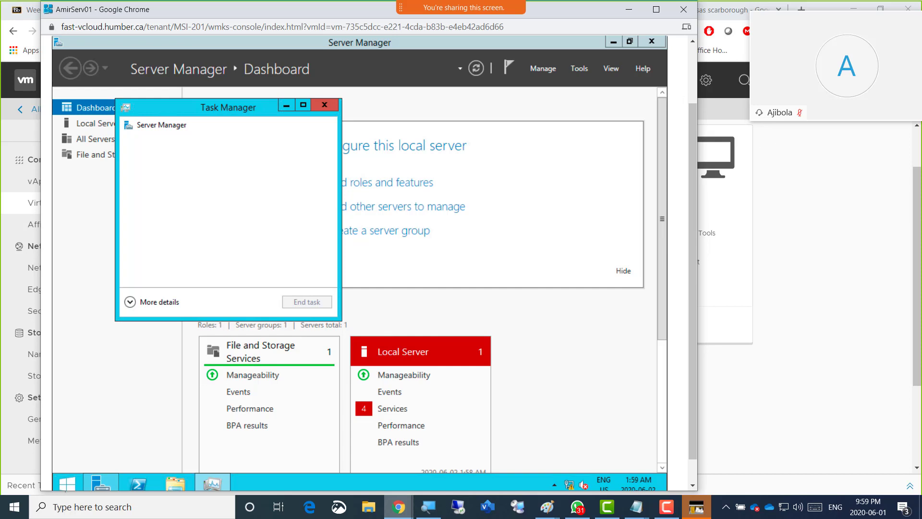
click(287, 106)
key(Tab)
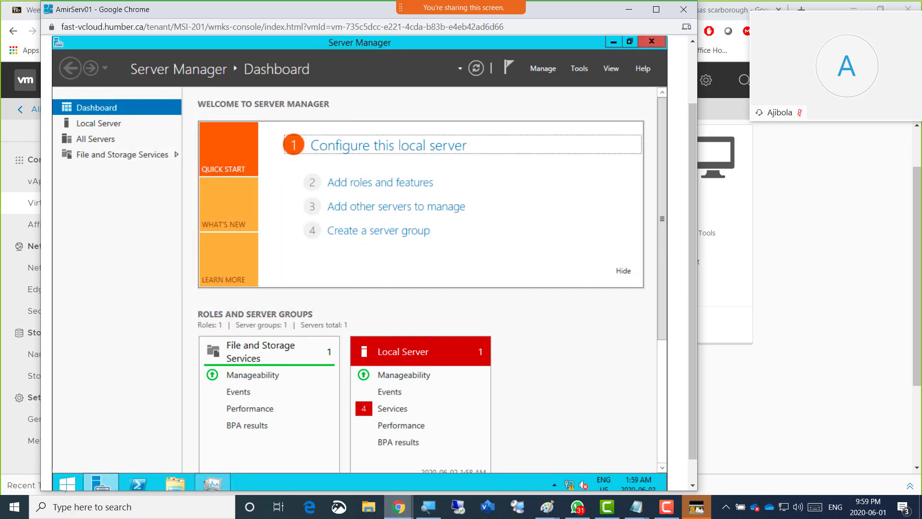
key(Tab)
key(Tab)
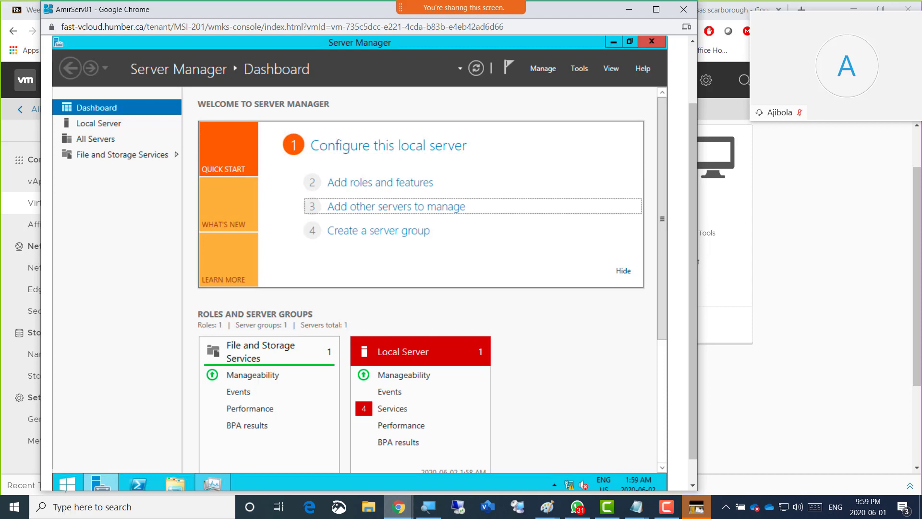
key(Tab)
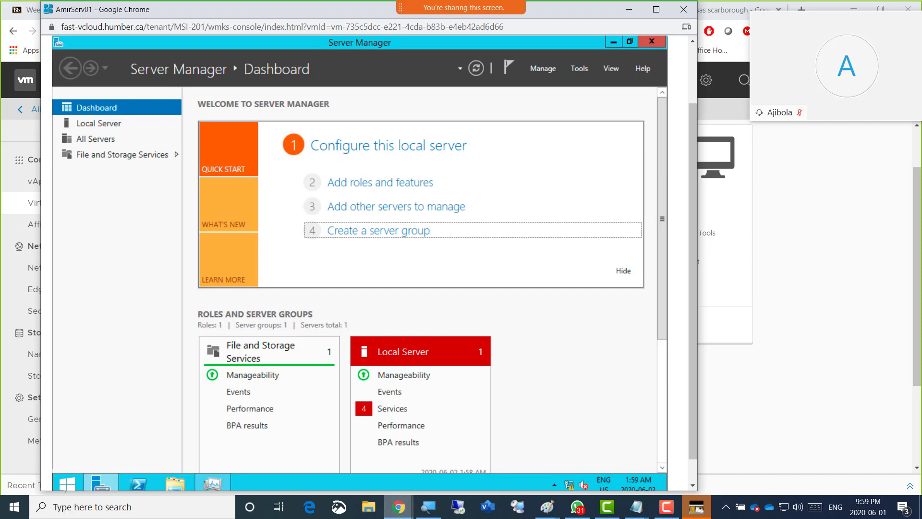
Draw red annotation arrows over the AmirServ01 console pointing at the guest taskbar's Start button and File Explorer icon
click(661, 513)
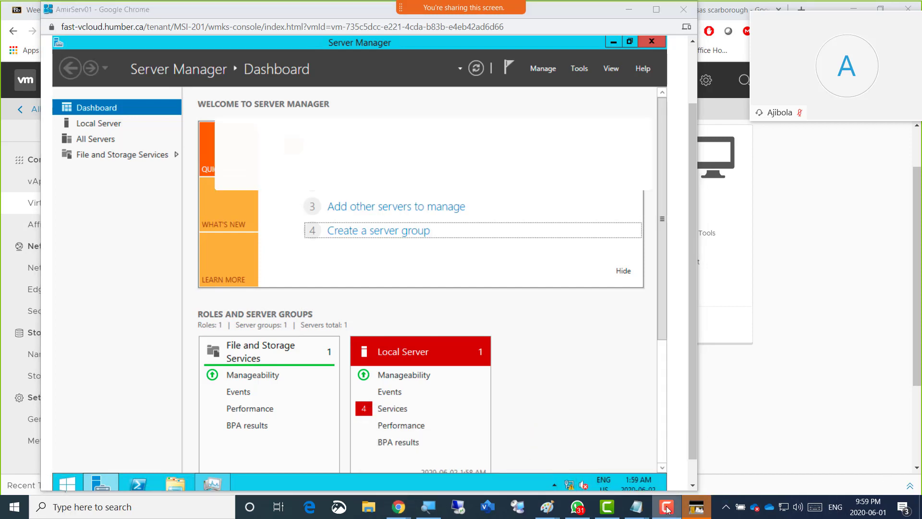
drag(502, 123, 445, 476)
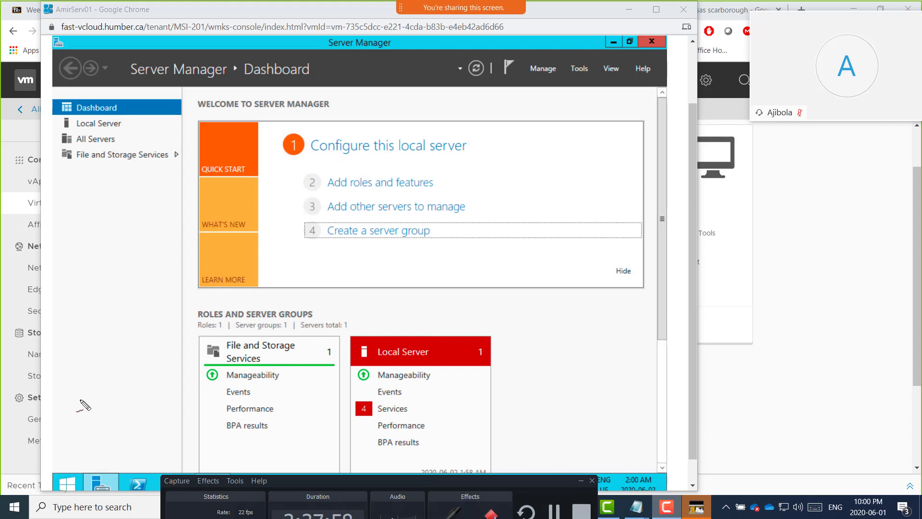
key(Escape)
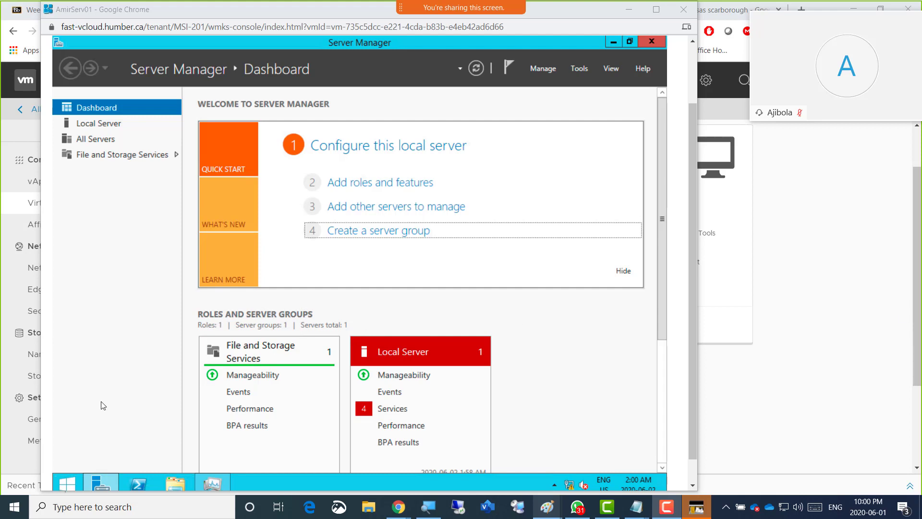
mouse_move(104, 393)
mouse_down()
mouse_move(74, 456)
mouse_move(87, 450)
mouse_up()
mouse_move(176, 416)
mouse_down()
mouse_move(178, 462)
mouse_move(169, 451)
mouse_move(185, 448)
mouse_move(183, 469)
mouse_move(194, 470)
mouse_up()
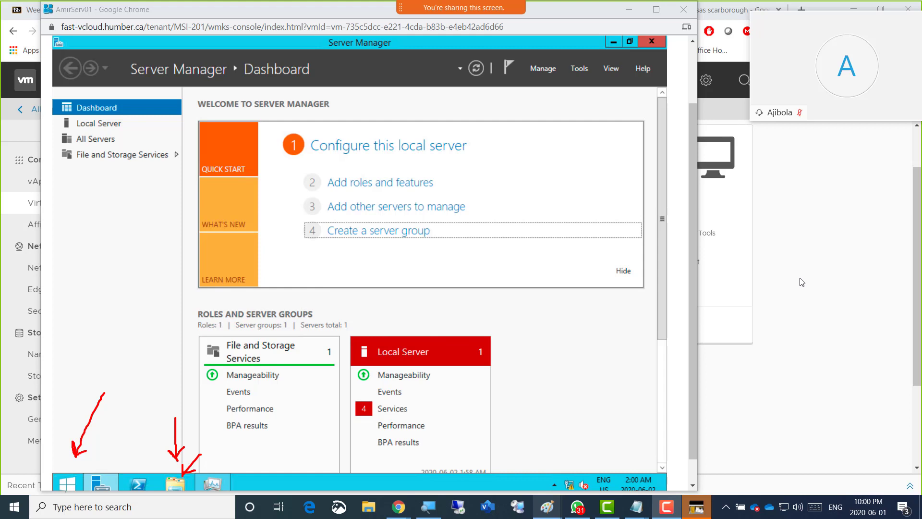
Draw red annotation arrows at the Server Manager title and window icon, loop around the welcome area, and clear the drawings
mouse_move(836, 329)
mouse_down()
mouse_move(743, 287)
mouse_move(747, 301)
mouse_move(757, 280)
mouse_up()
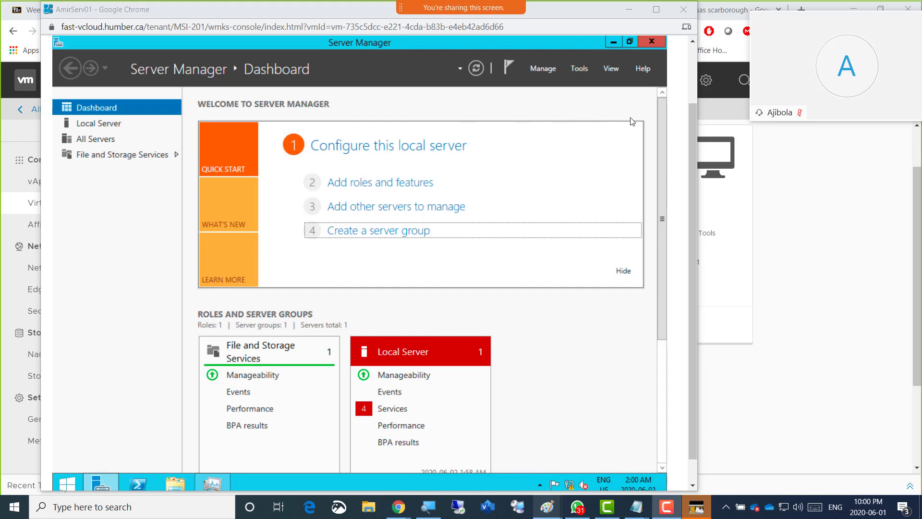
mouse_move(301, 177)
mouse_down()
mouse_move(181, 107)
mouse_move(181, 85)
mouse_move(210, 90)
mouse_up()
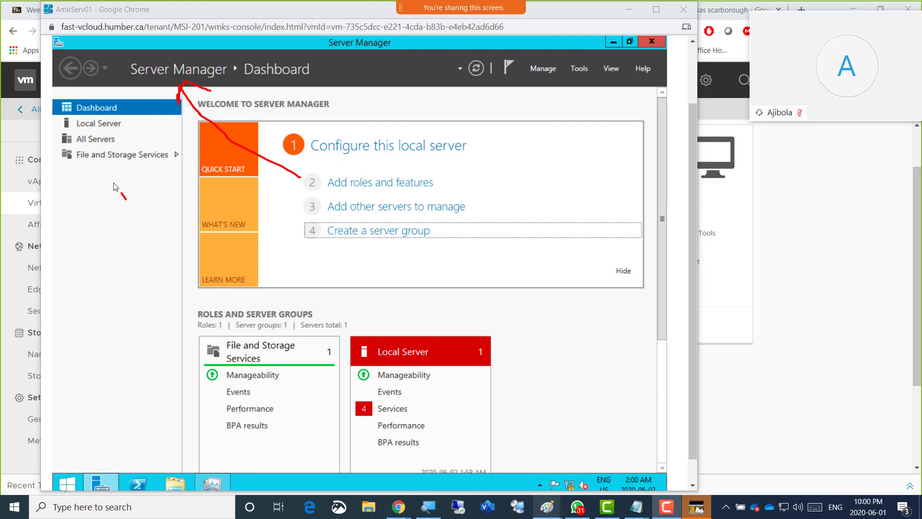
mouse_move(125, 199)
mouse_down()
mouse_move(60, 64)
mouse_move(56, 72)
mouse_move(59, 56)
mouse_up()
mouse_move(521, 192)
mouse_down()
mouse_move(286, 224)
mouse_move(336, 212)
mouse_move(279, 139)
mouse_move(378, 239)
mouse_move(380, 253)
mouse_up()
drag(643, 221, 628, 339)
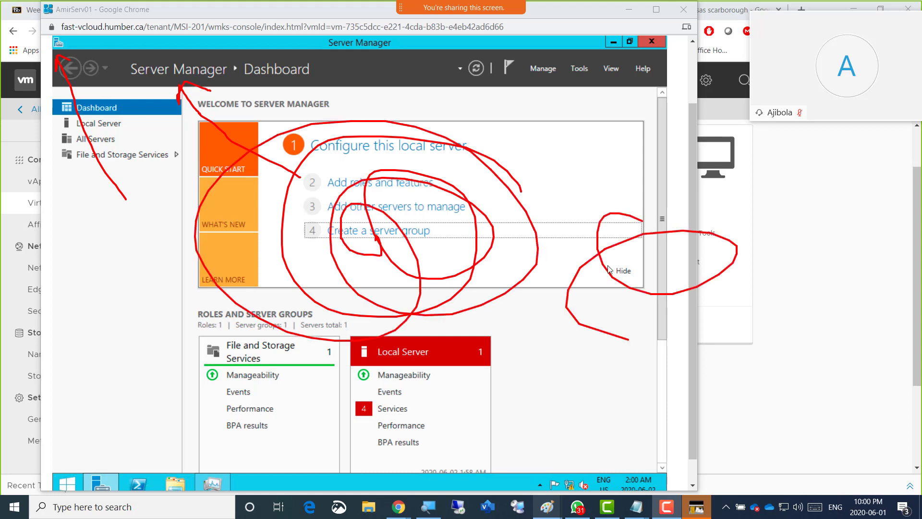
mouse_move(608, 269)
mouse_down()
mouse_move(763, 184)
mouse_move(716, 282)
mouse_up()
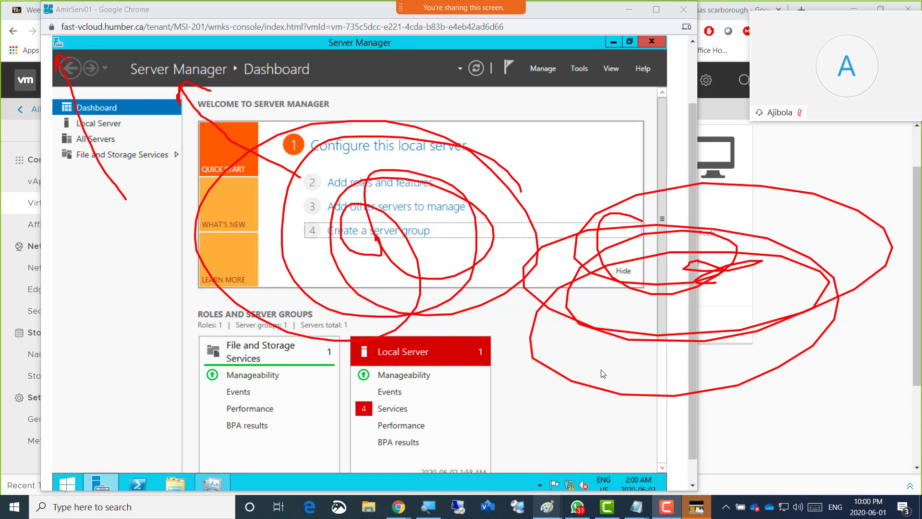
key(Escape)
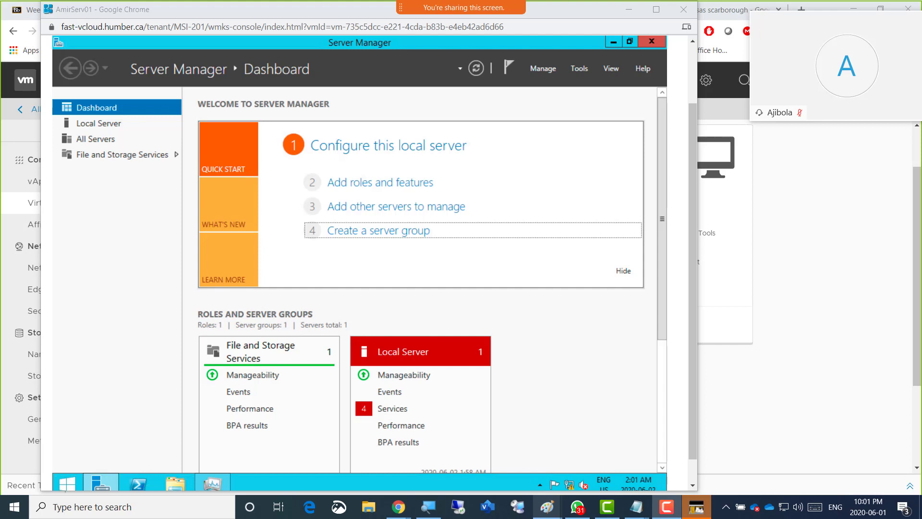
Annotate Server Manager's window icon and title plus the guest's Start and File Explorer icons in red, and clear the marks
mouse_move(104, 196)
mouse_down()
mouse_move(64, 49)
mouse_move(78, 61)
mouse_up()
mouse_move(129, 396)
mouse_down()
mouse_move(76, 466)
mouse_move(86, 462)
mouse_up()
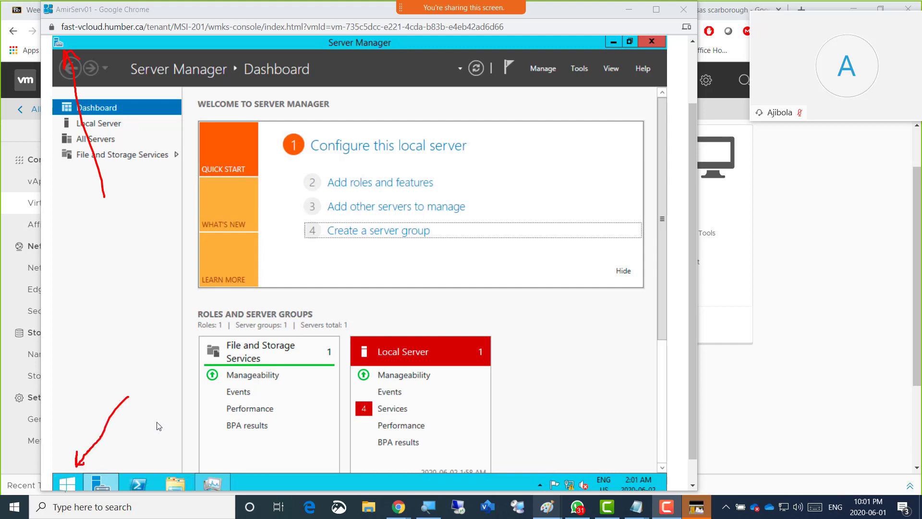
mouse_move(168, 409)
mouse_down()
mouse_move(169, 472)
mouse_move(187, 457)
mouse_up()
drag(140, 78, 216, 83)
mouse_move(74, 402)
mouse_down()
mouse_move(65, 456)
mouse_move(75, 465)
mouse_up()
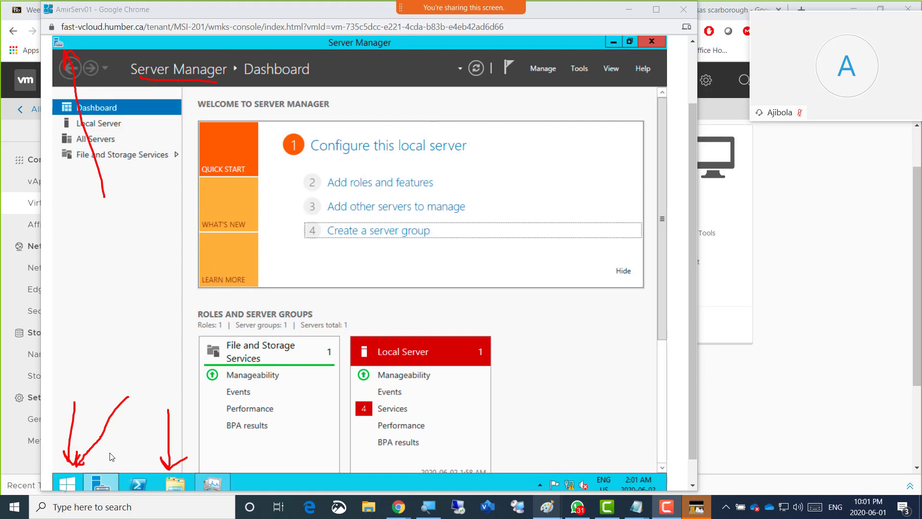
drag(198, 402, 180, 463)
mouse_move(175, 440)
mouse_down()
mouse_move(182, 460)
mouse_move(191, 453)
mouse_up()
key(Escape)
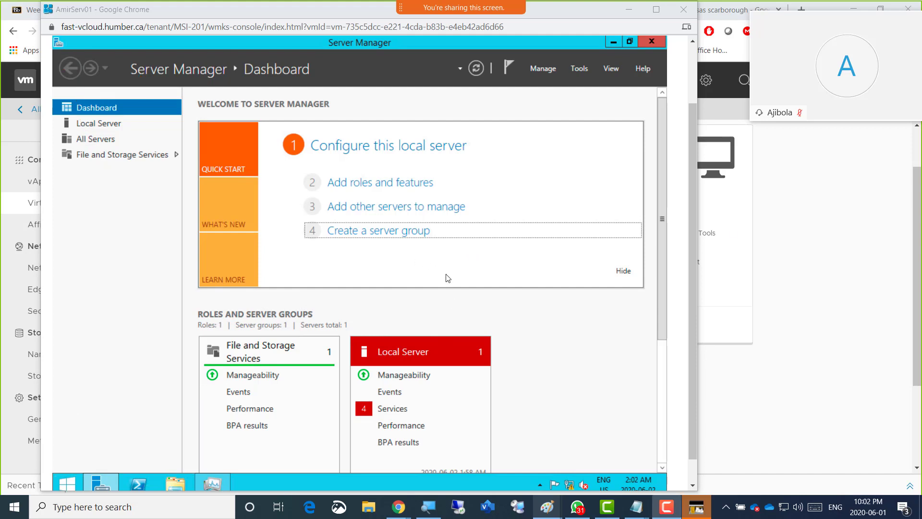
Return to the AmirServ01 console and move the focus through the Server Manager dashboard as far as Events under Local Server
click(99, 16)
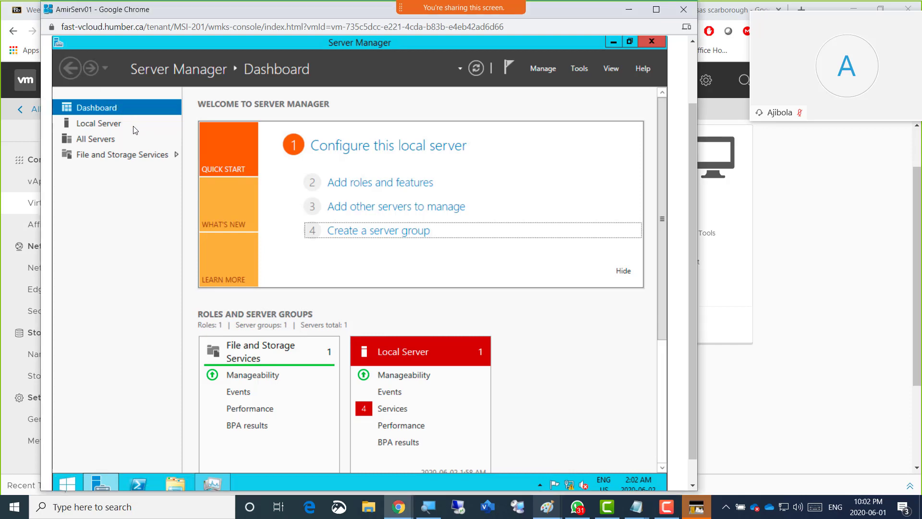
click(150, 228)
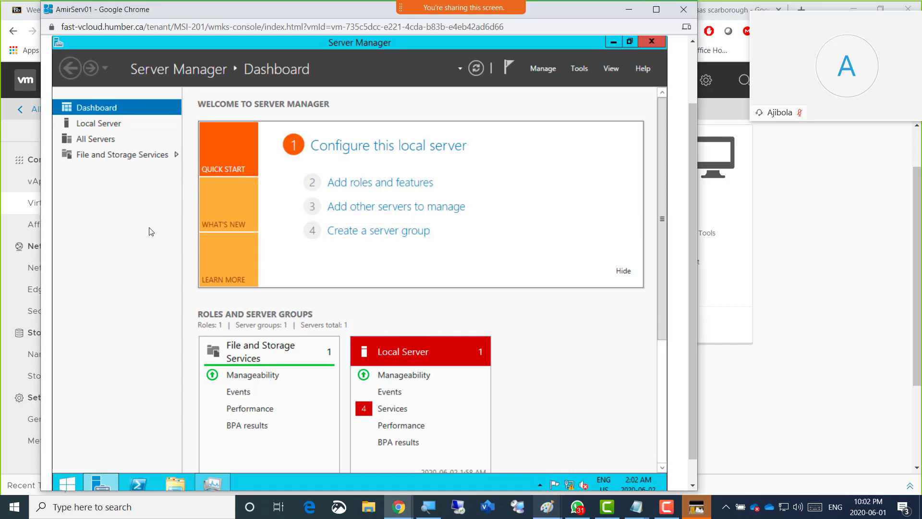
key(Tab)
key(Tab)
key(Tab)
key(Tab)
key(Tab)
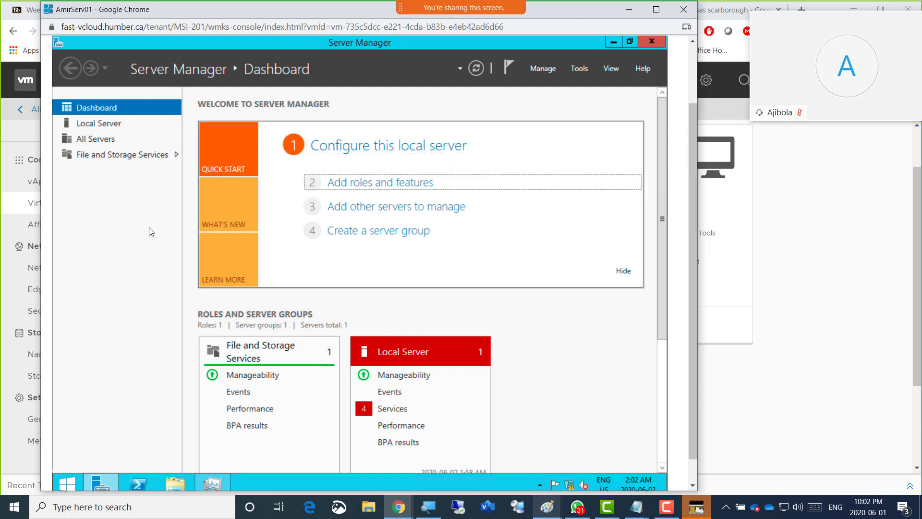
key(Tab)
key(Tab)
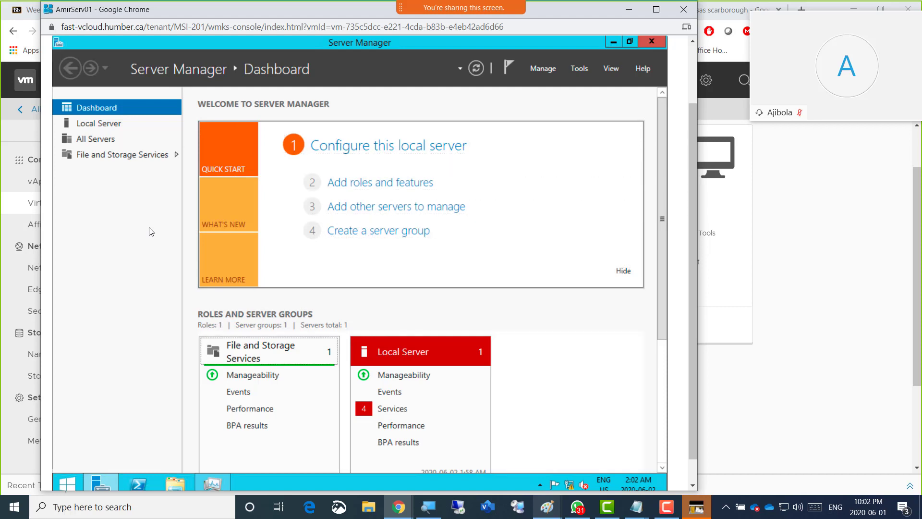
key(Tab)
key(Tab)
key(Tab)
key(Tab)
key(Tab)
key(Tab)
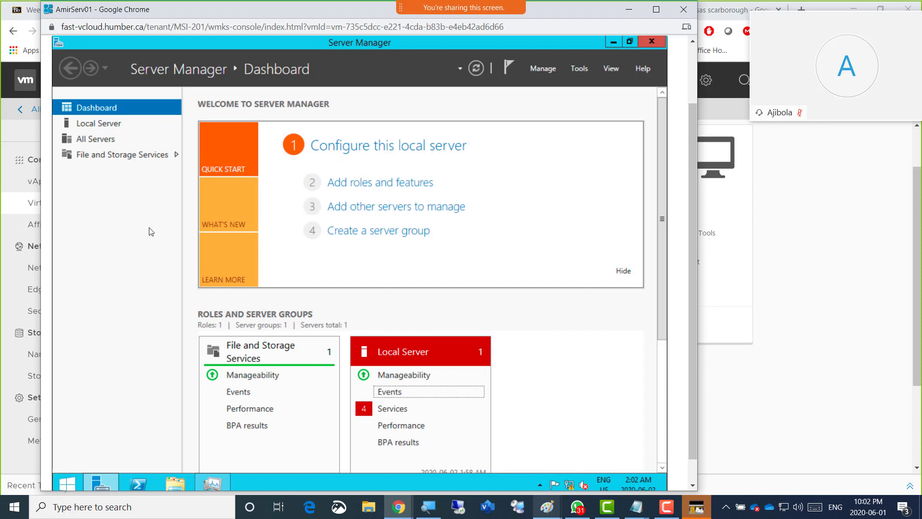
Move the focus back from the Local Server tile through the welcome choices to Add roles and features
key(shift+Tab)
key(shift+Tab)
key(shift+Tab)
key(shift+Tab)
key(shift+Tab)
key(shift+Tab)
key(shift+Tab)
key(shift+Tab)
key(shift+Tab)
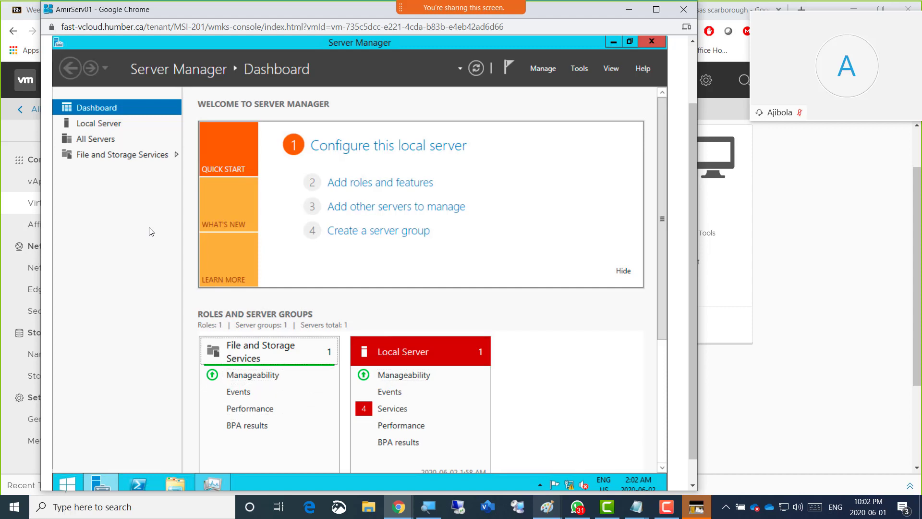
key(shift+Tab)
key(shift+Tab)
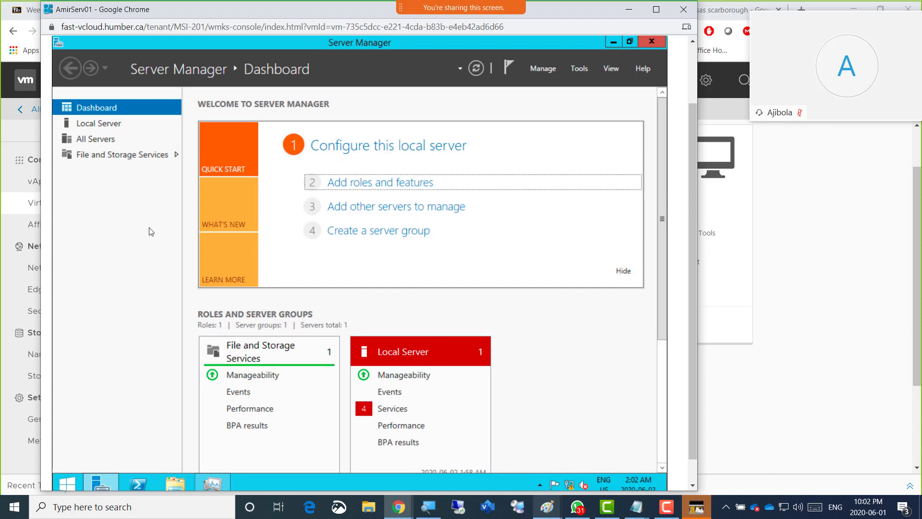
key(Tab)
key(Tab)
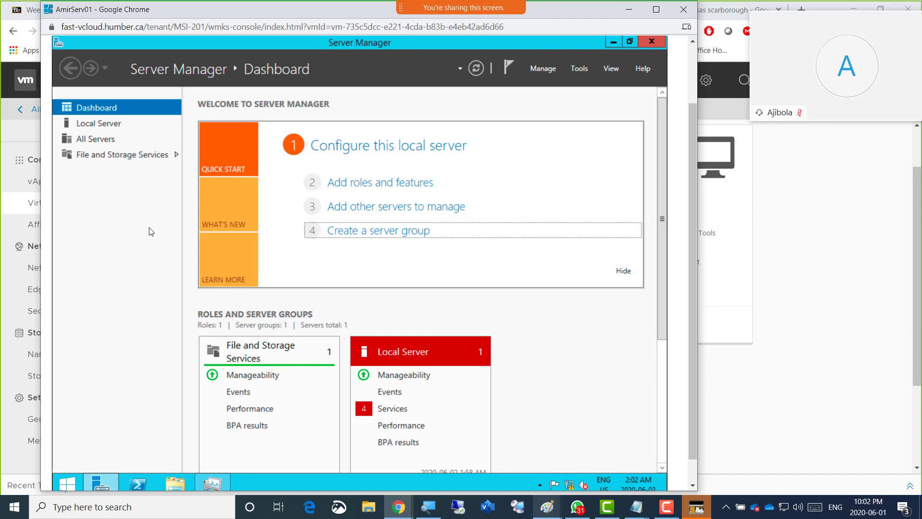
key(shift+Tab)
key(shift+Tab)
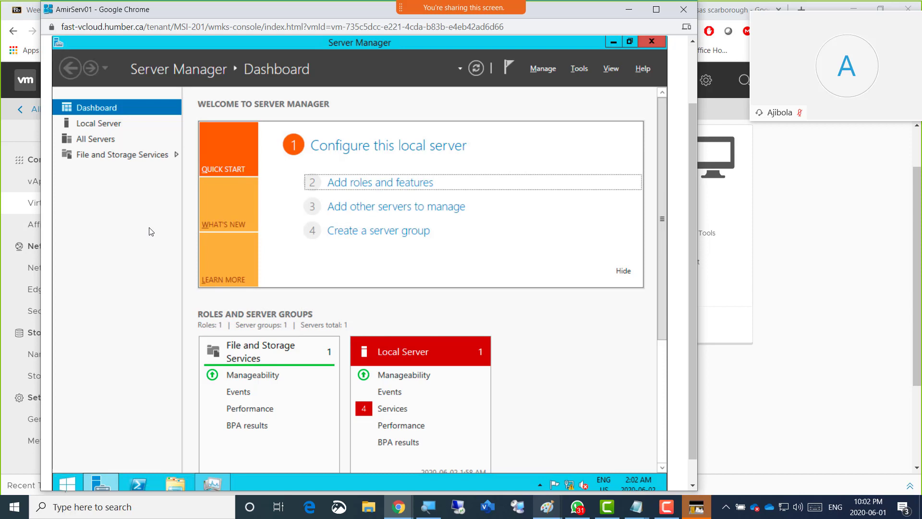
Try to close Server Manager, and reopen the AmirServ01 console in a repositioned window
key(alt+F4)
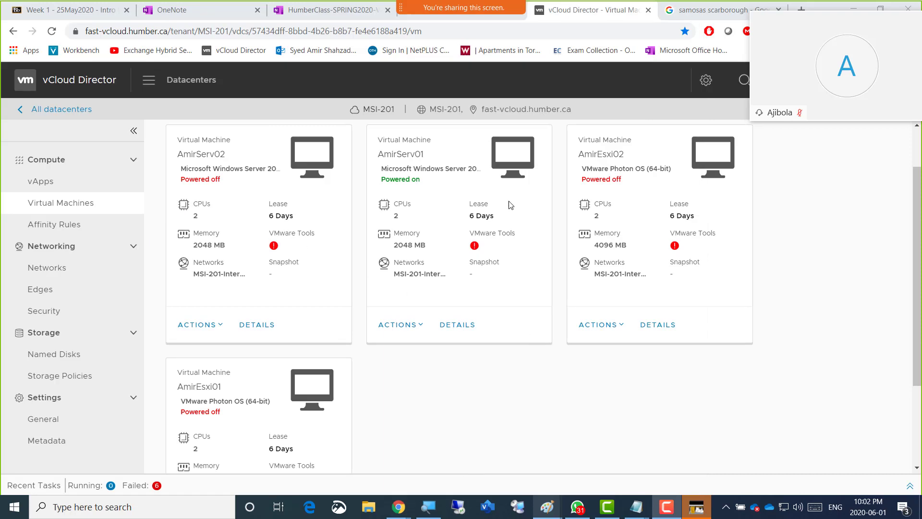
click(507, 162)
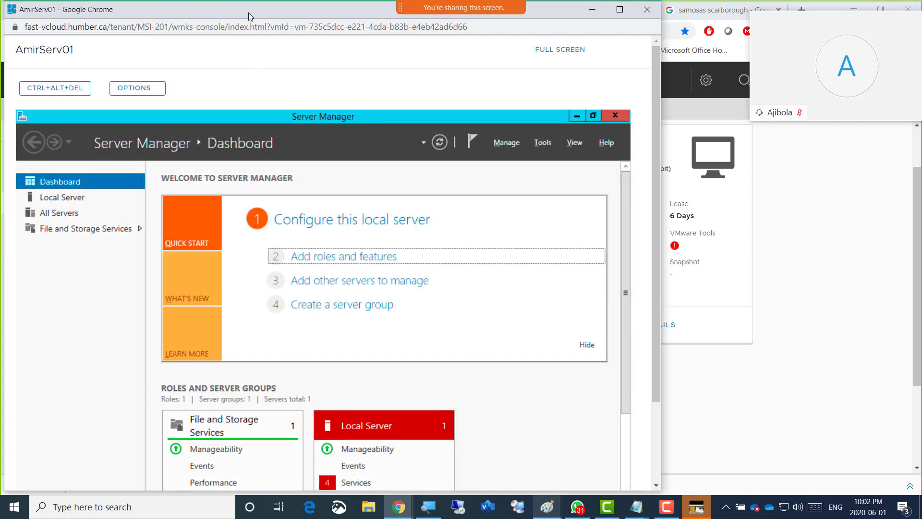
drag(248, 13, 390, 13)
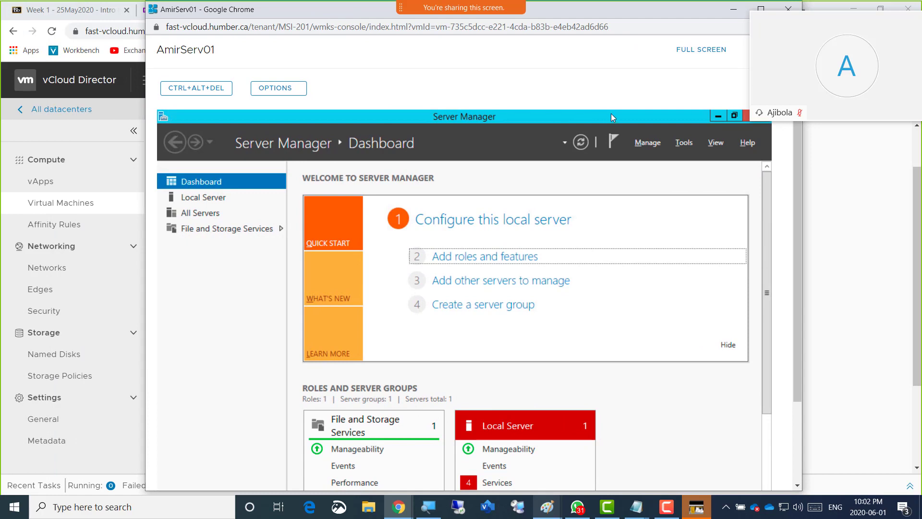
drag(569, 11, 444, 5)
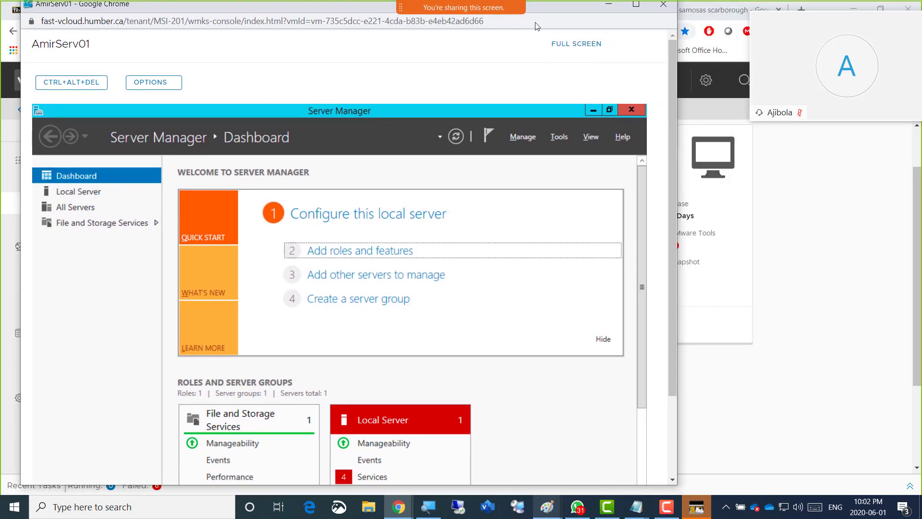
drag(537, 27, 464, 11)
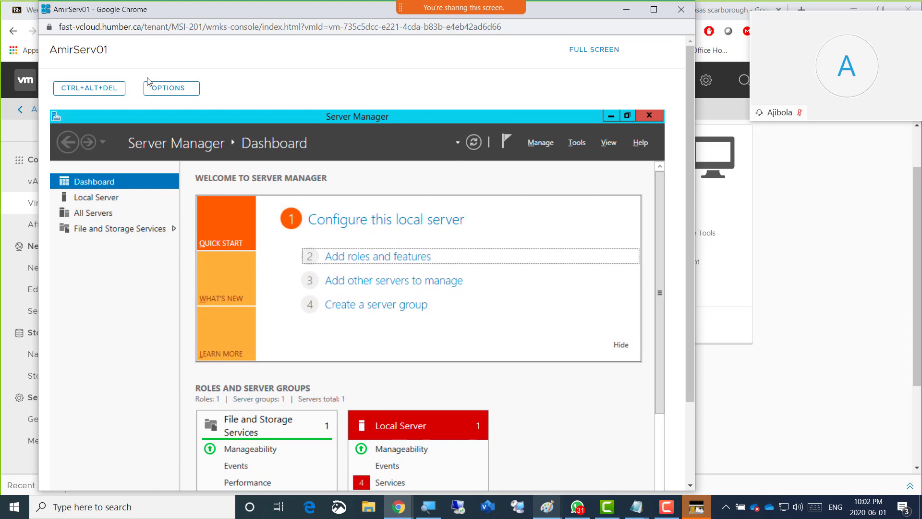
Bring up the security options screen on AmirServ01 and open Task Manager from it
click(94, 92)
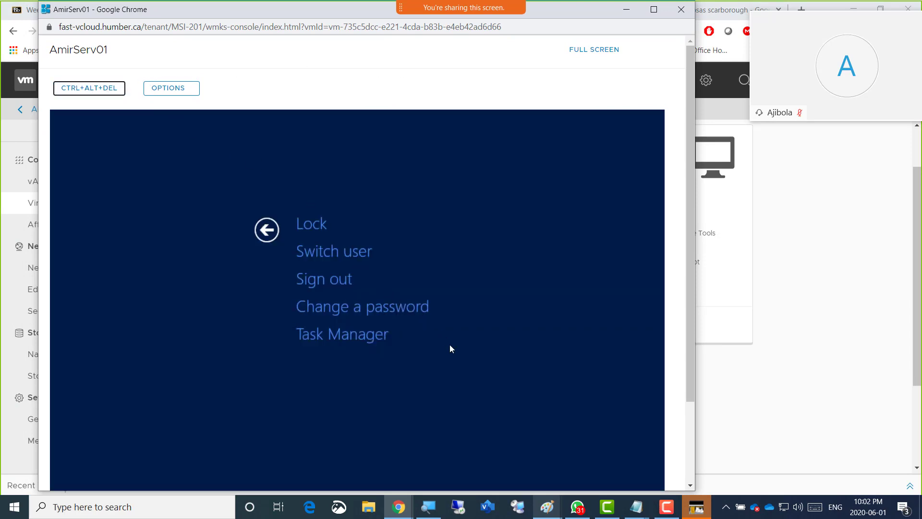
scroll(450, 345, down, 2)
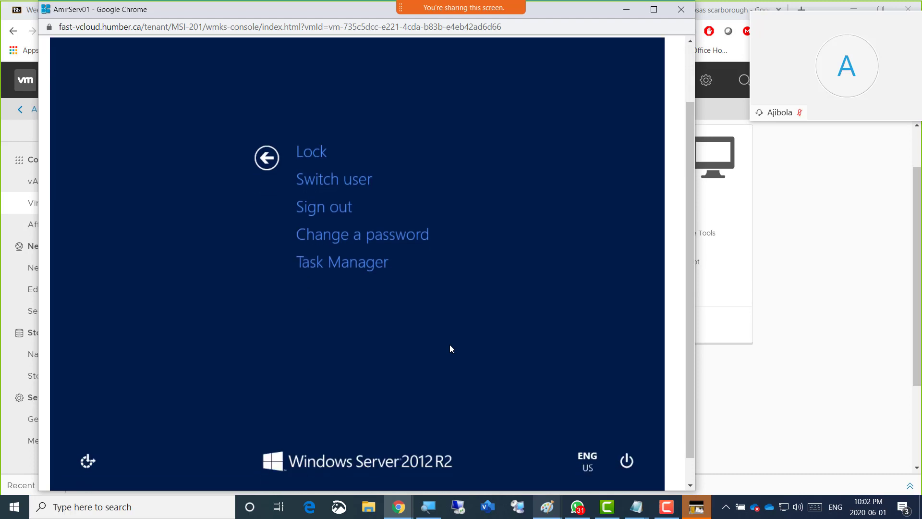
scroll(450, 346, up, 2)
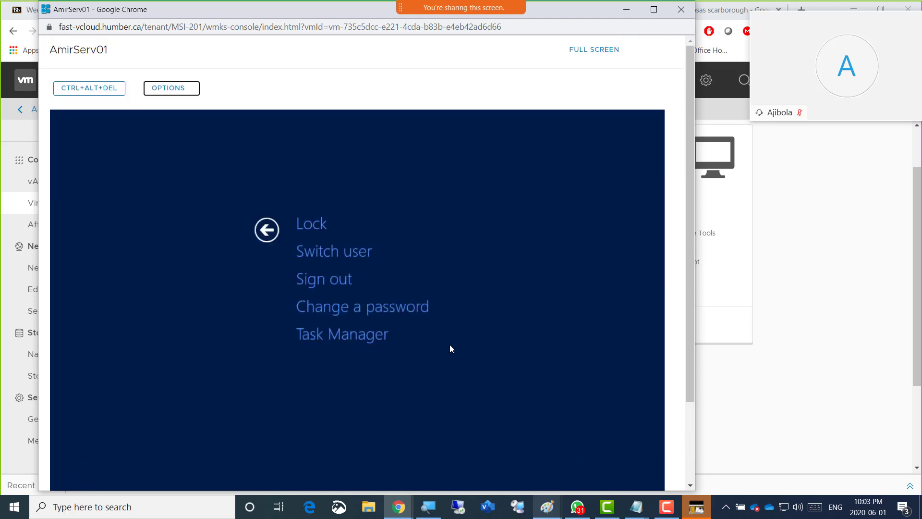
scroll(450, 345, down, 2)
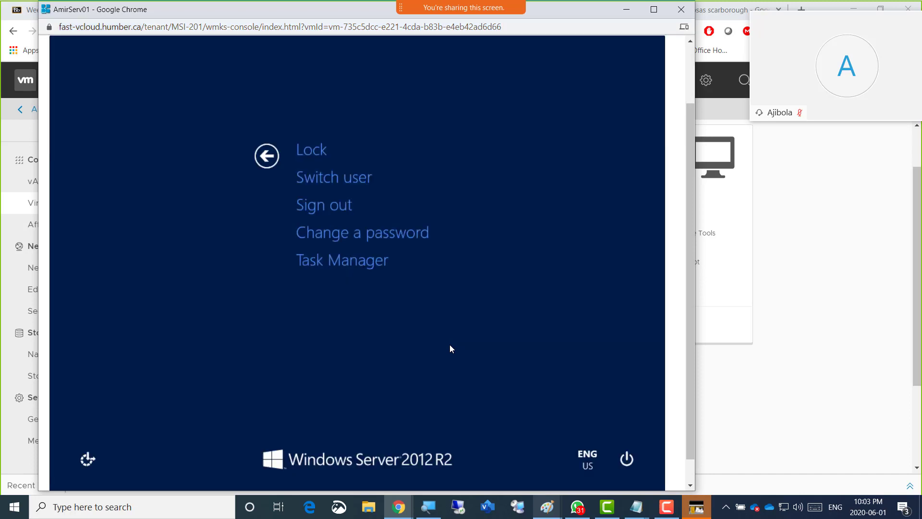
key(Tab)
key(Tab)
key(Tab)
key(Tab)
key(Return)
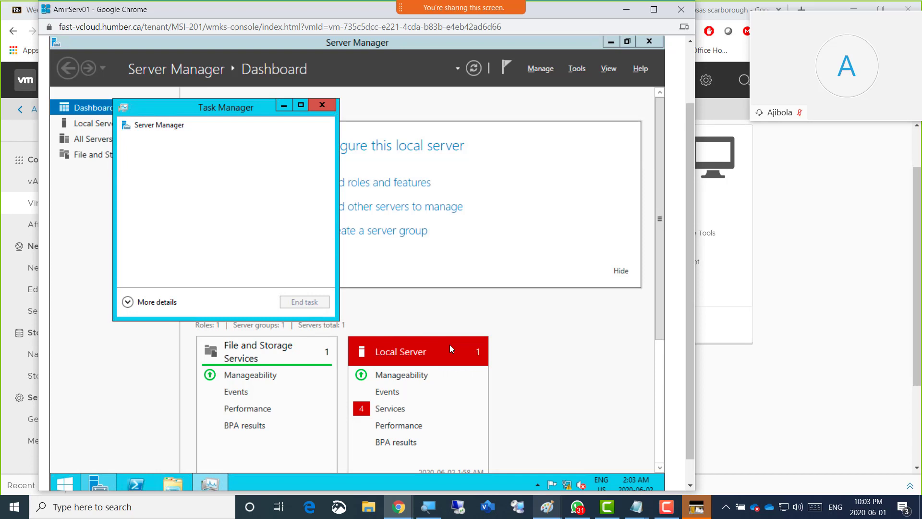
Show Task Manager's detailed view and expand the Server Manager entry under Apps
key(Tab)
key(Return)
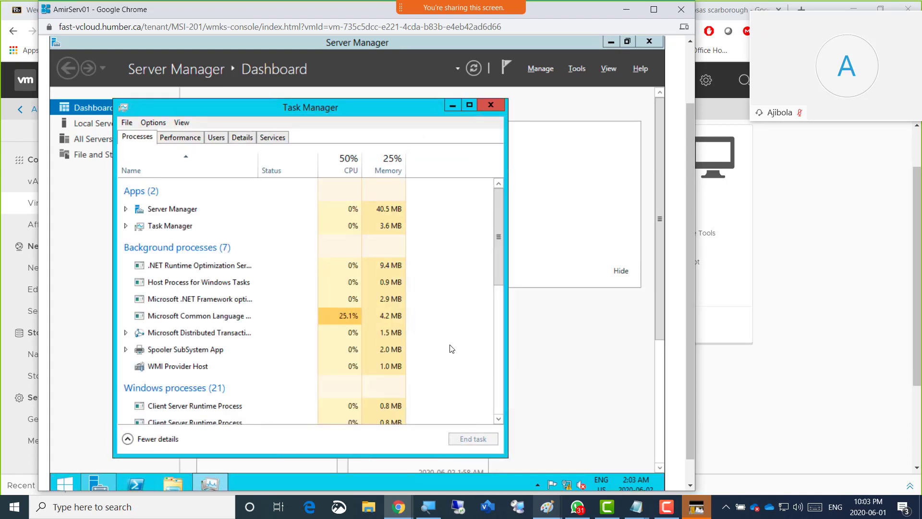
key(Tab)
key(Tab)
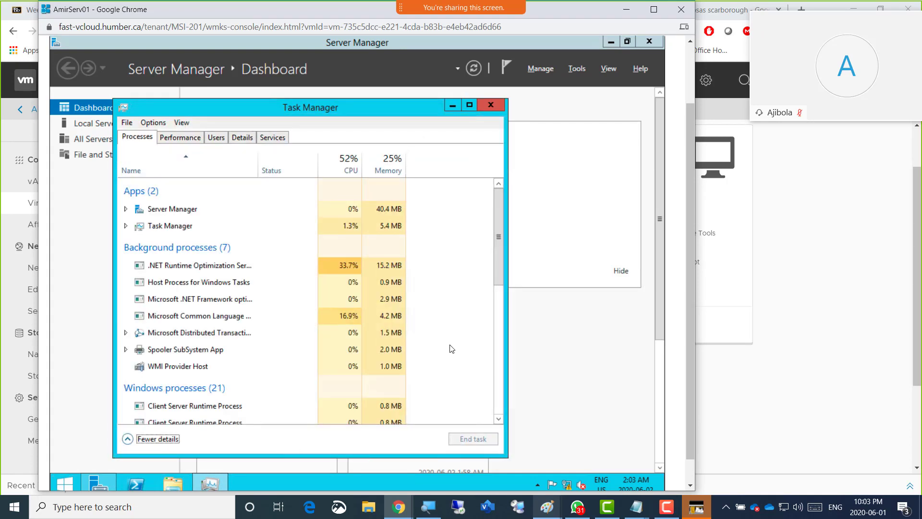
key(Tab)
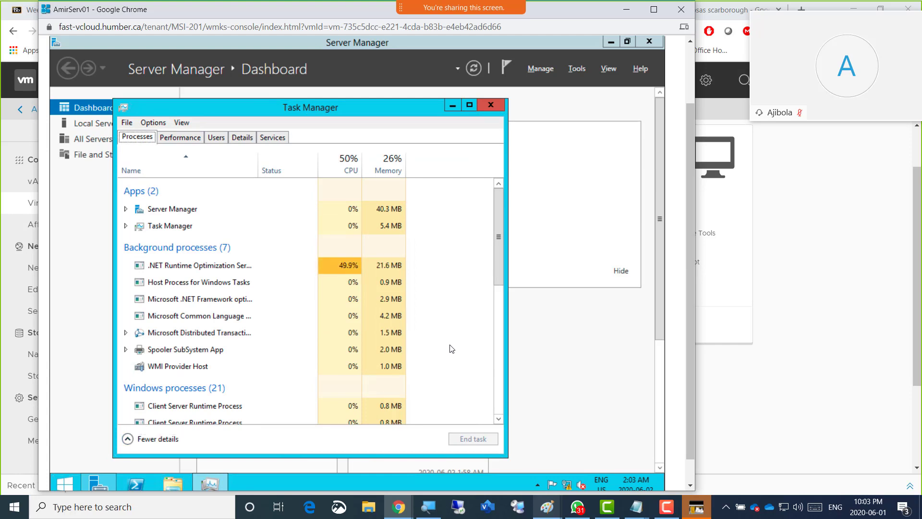
key(Tab)
key(Down)
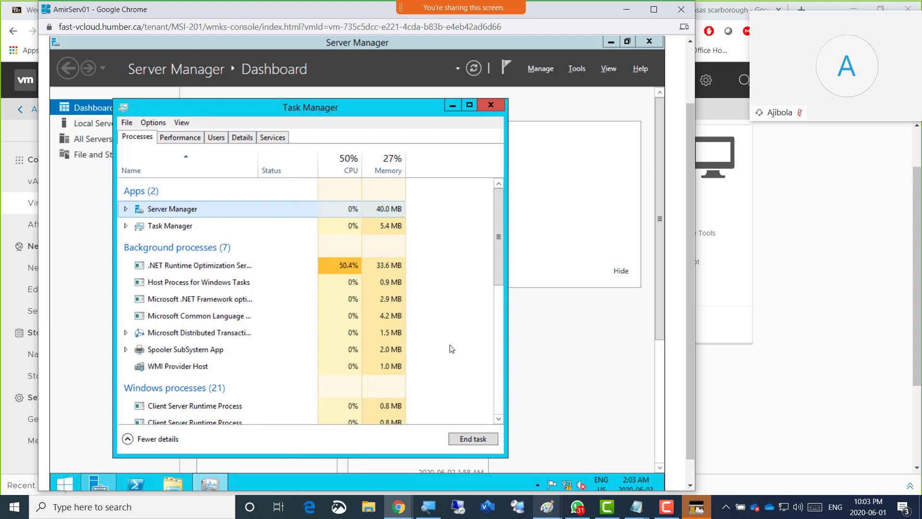
key(Right)
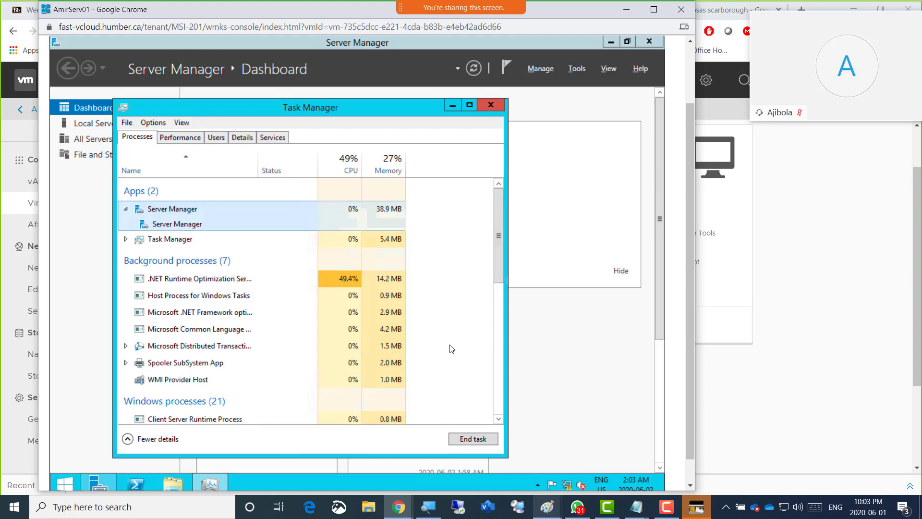
key(Down)
key(Down)
key(Up)
key(Up)
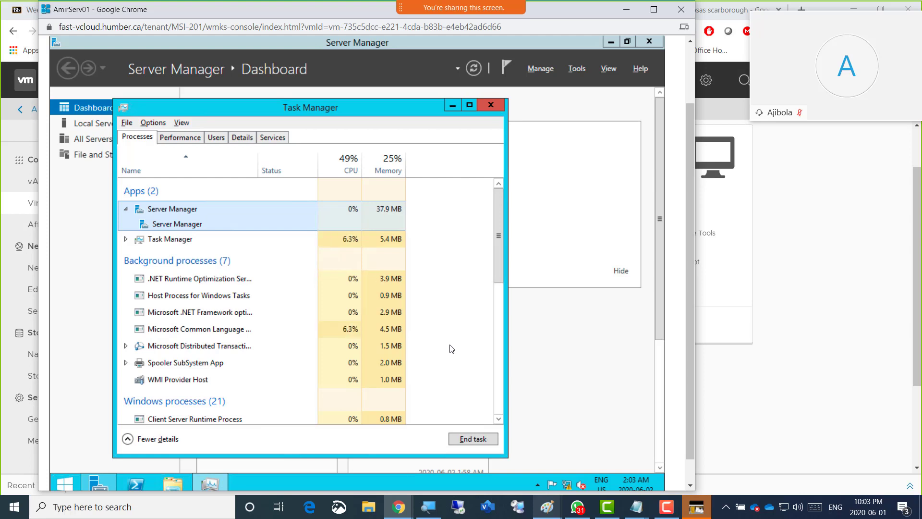
key(XF86AudioMicMute)
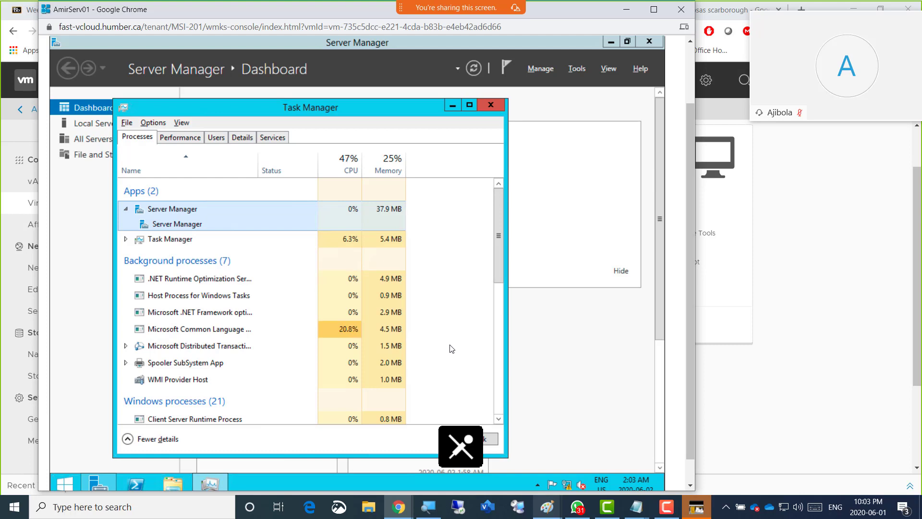
key(alt)
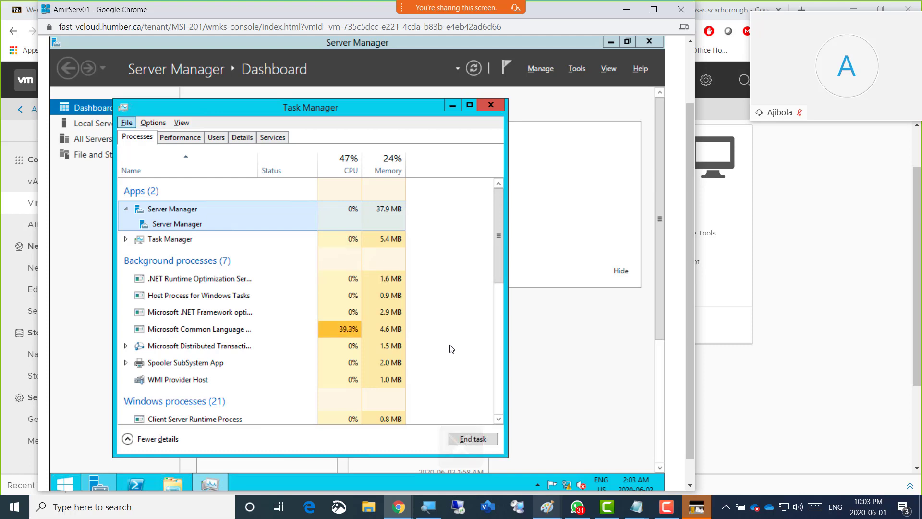
key(XF86AudioMicMute)
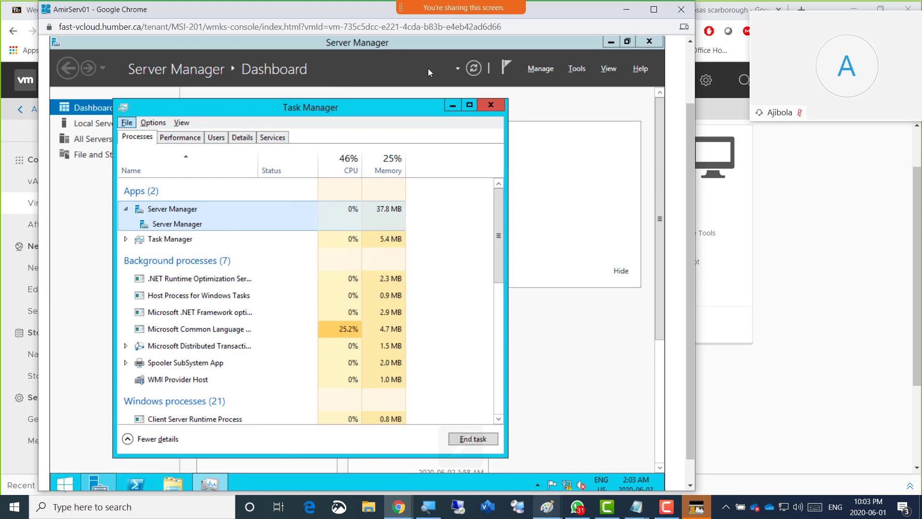
click(604, 340)
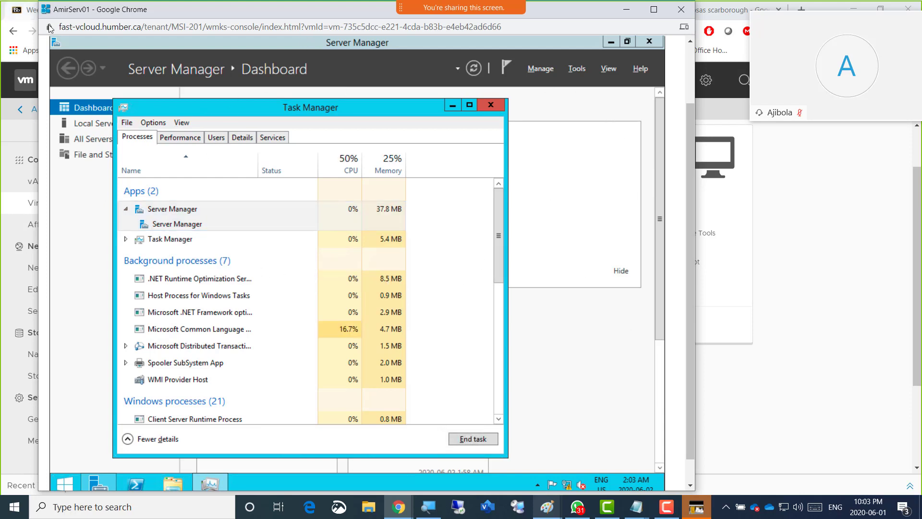
Return to the AmirServ01 console and end the Server Manager task in Task Manager
click(33, 168)
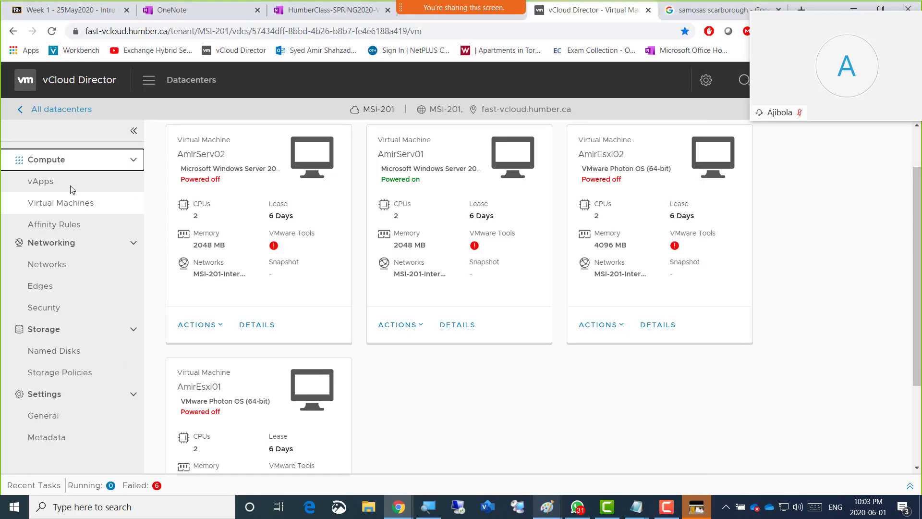
click(525, 155)
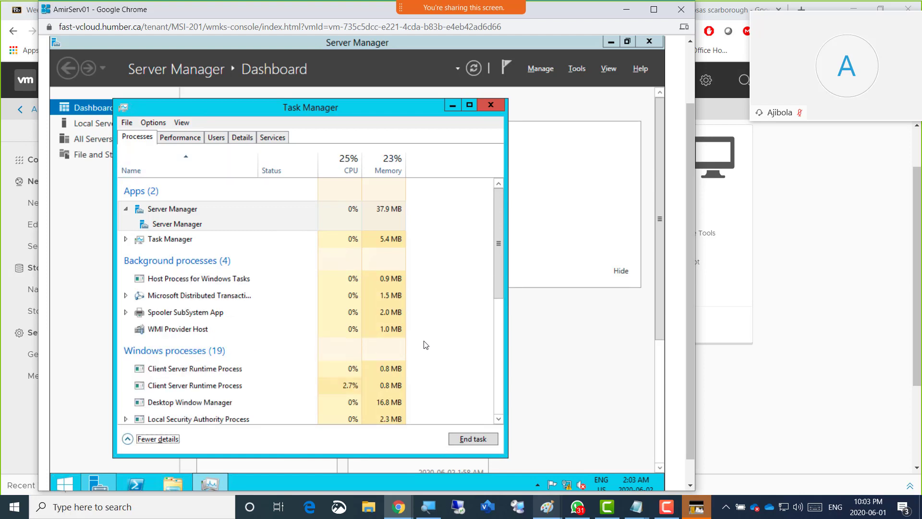
key(Tab)
key(Return)
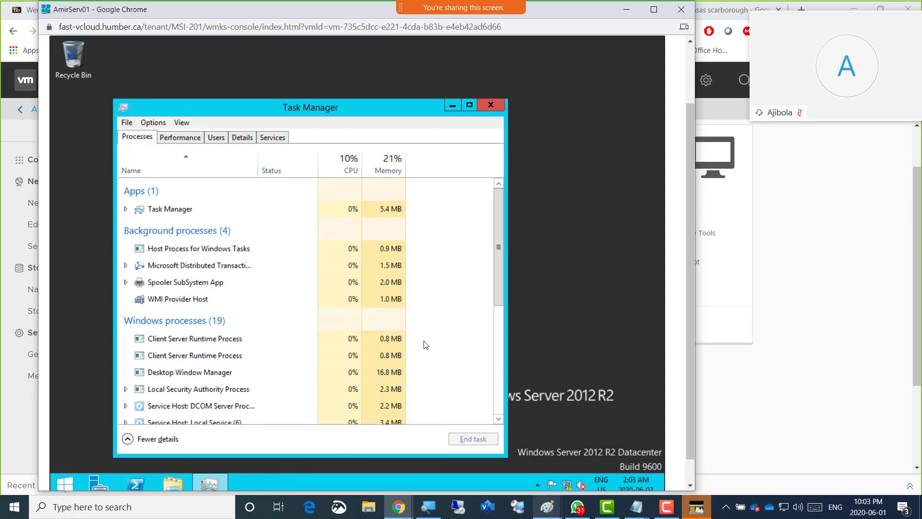
Mark Host Process for Windows Tasks, Fewer details and End task with red arrows in Task Manager, and clear the annotations
key(Tab)
key(Tab)
key(Tab)
key(F10)
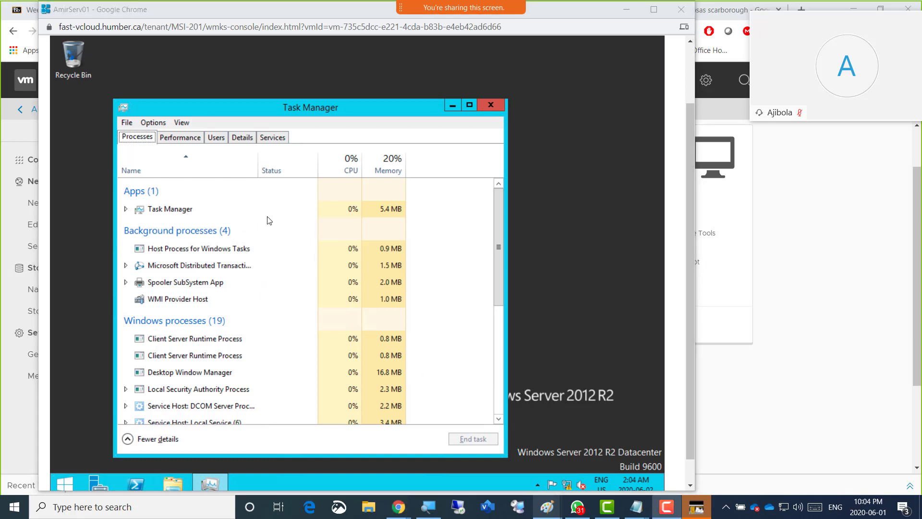
mouse_move(267, 214)
mouse_down()
mouse_move(223, 244)
mouse_move(242, 248)
mouse_up()
drag(128, 384, 151, 427)
drag(469, 375, 481, 429)
drag(478, 420, 481, 429)
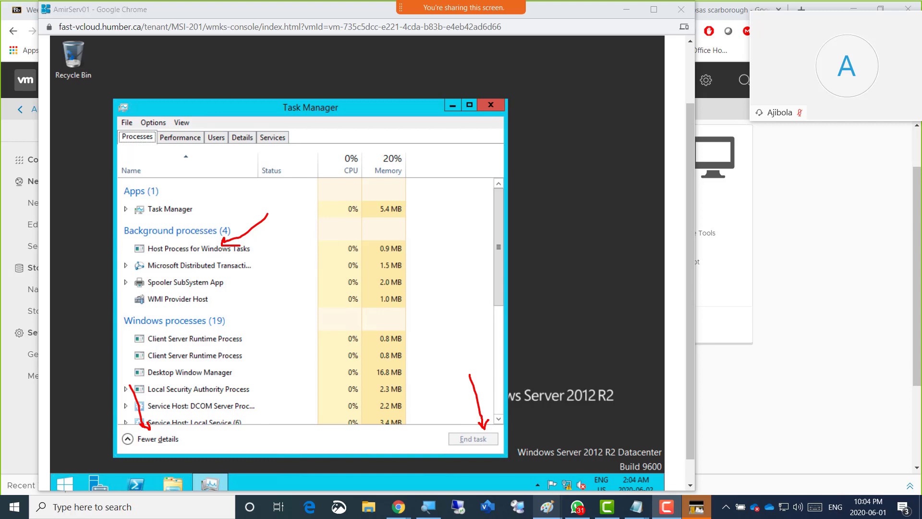
key(Escape)
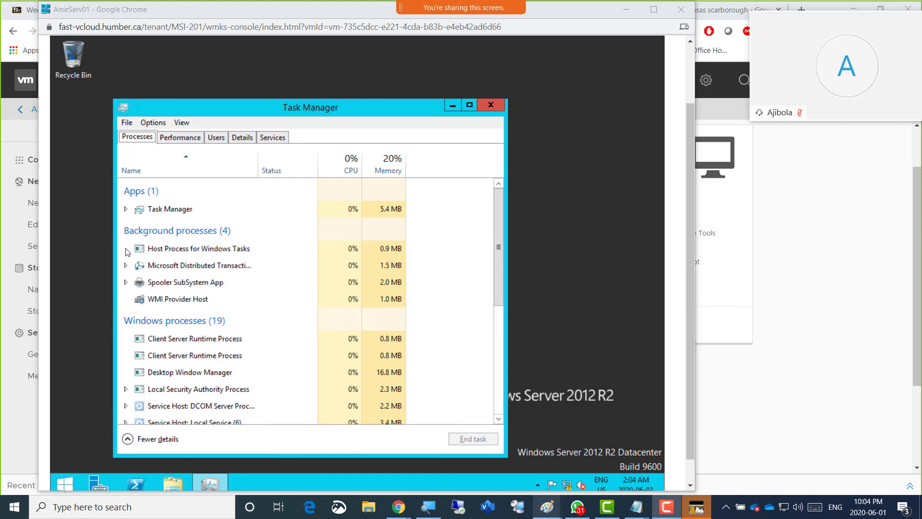
Cycle Task Manager's focus between the process list, Fewer details and the Processes heading
click(561, 145)
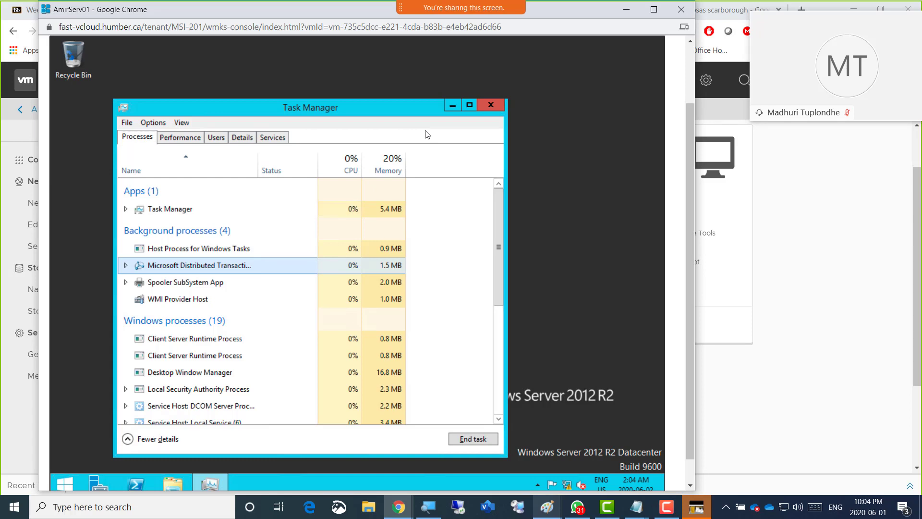
key(Tab)
key(Tab)
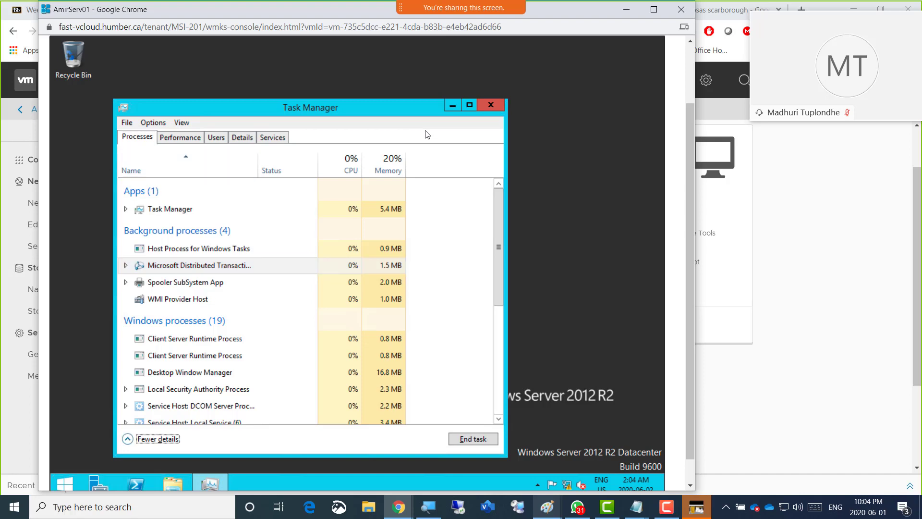
key(Tab)
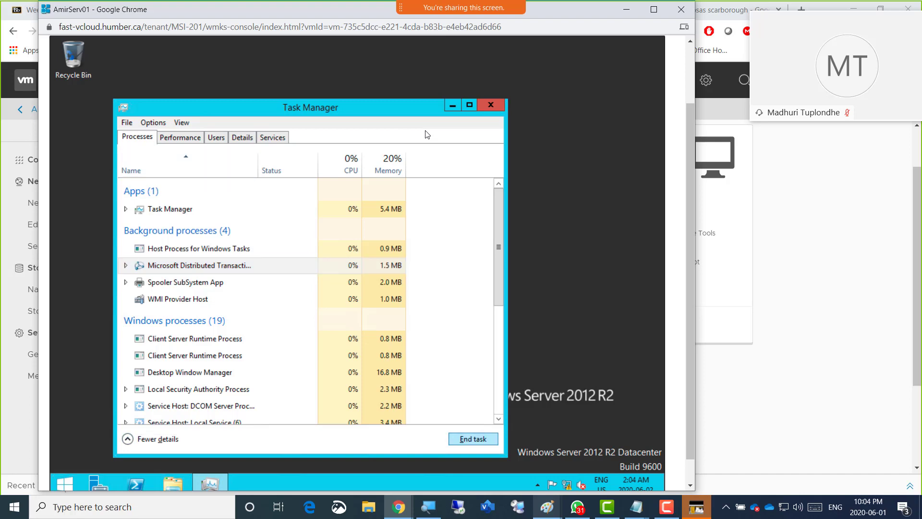
key(Tab)
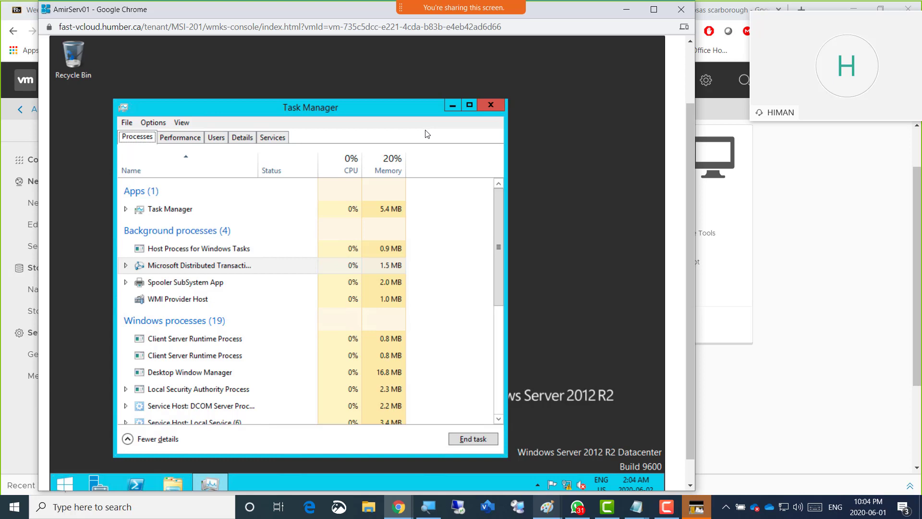
key(shift+Tab)
key(shift+Tab)
key(shift+Tab)
key(shift+Tab)
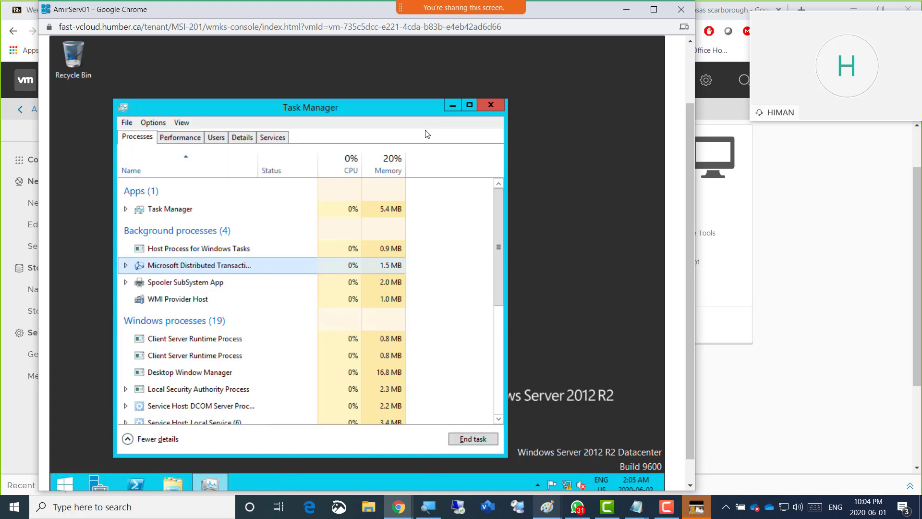
key(shift+Tab)
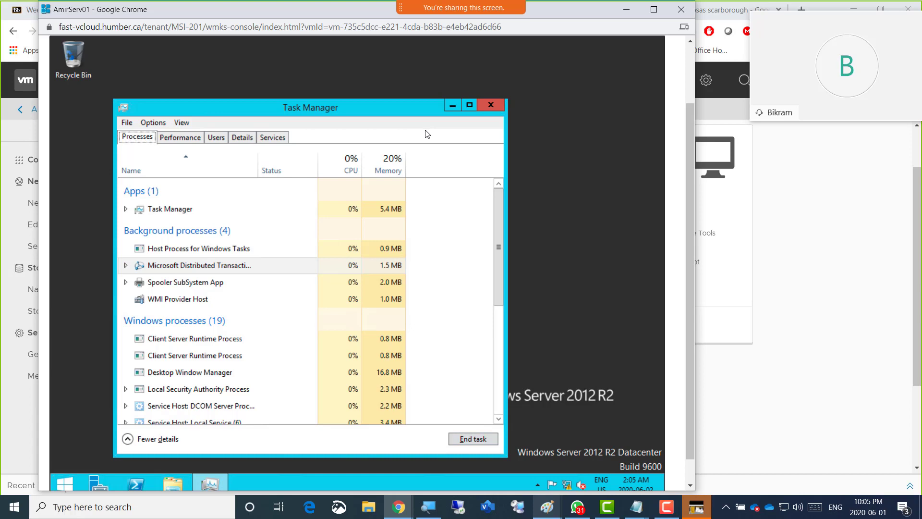
Exit Task Manager on AmirServ01
key(alt+f)
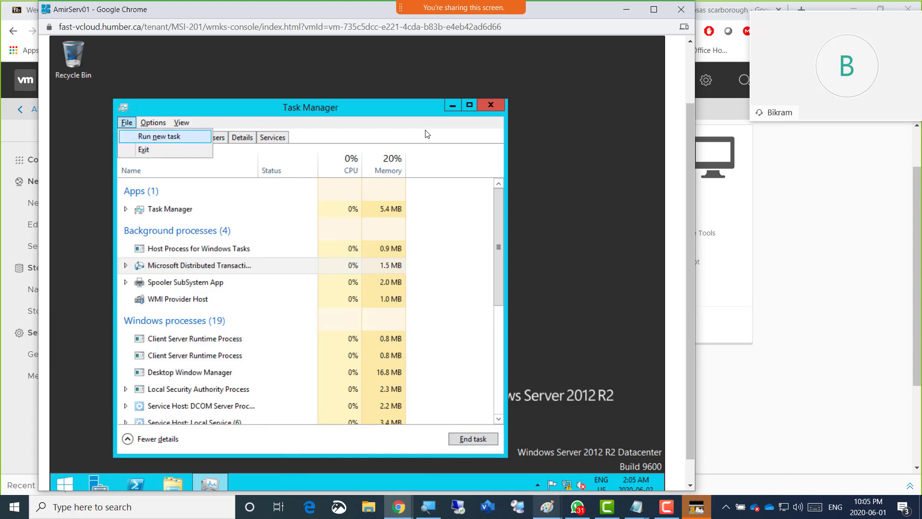
key(Down)
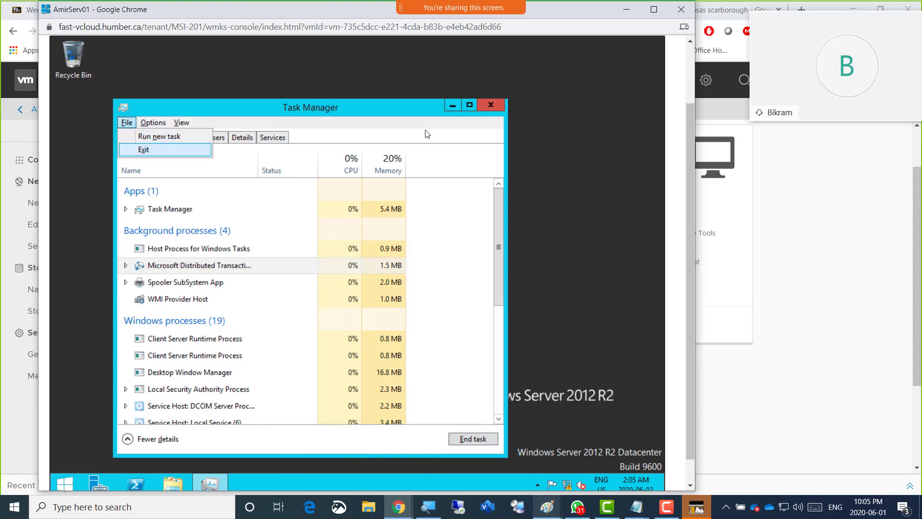
key(Return)
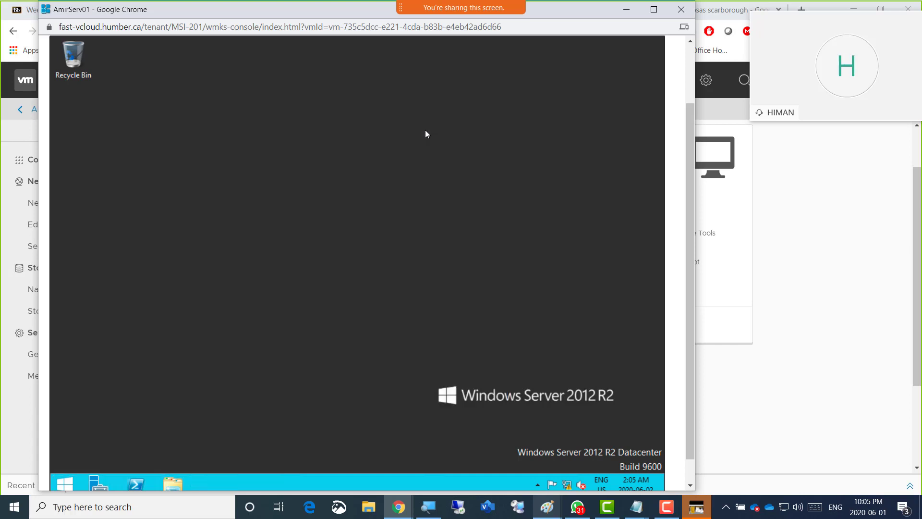
Point out Start, Server Manager and File Explorer on the AmirServ01 taskbar with red arrows, and clear the annotations
key(super)
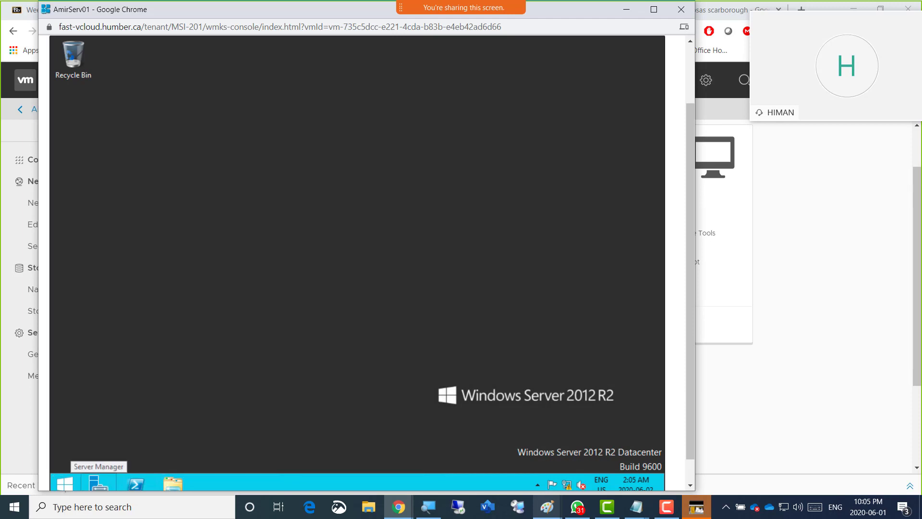
key(F10)
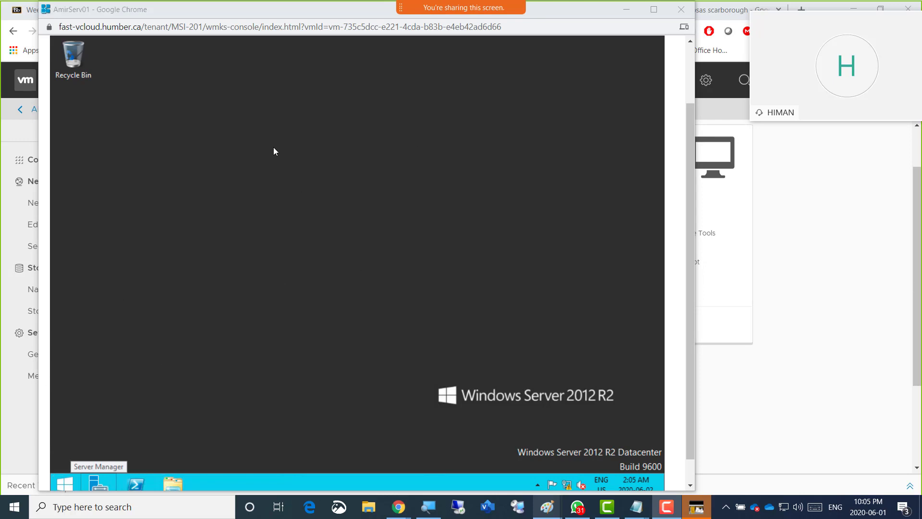
drag(106, 360, 67, 467)
mouse_move(108, 438)
mouse_down()
mouse_move(100, 463)
mouse_move(111, 457)
mouse_up()
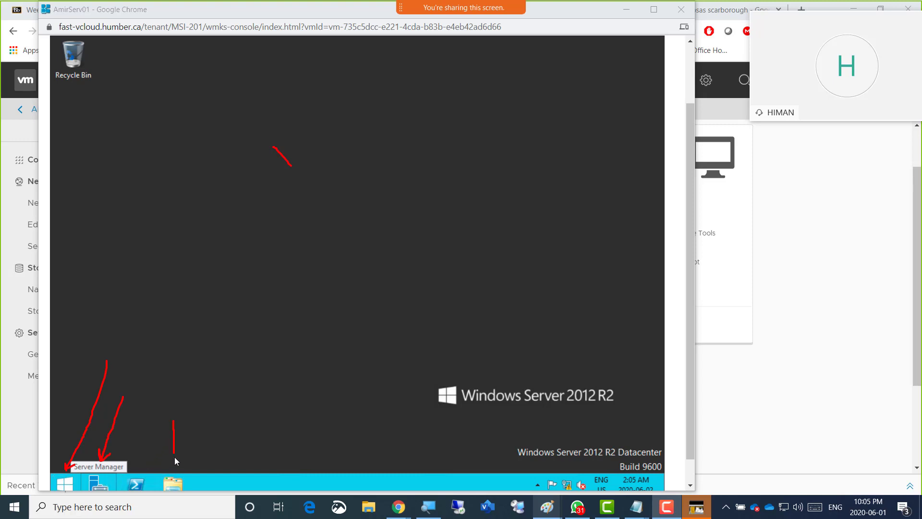
drag(182, 454, 174, 464)
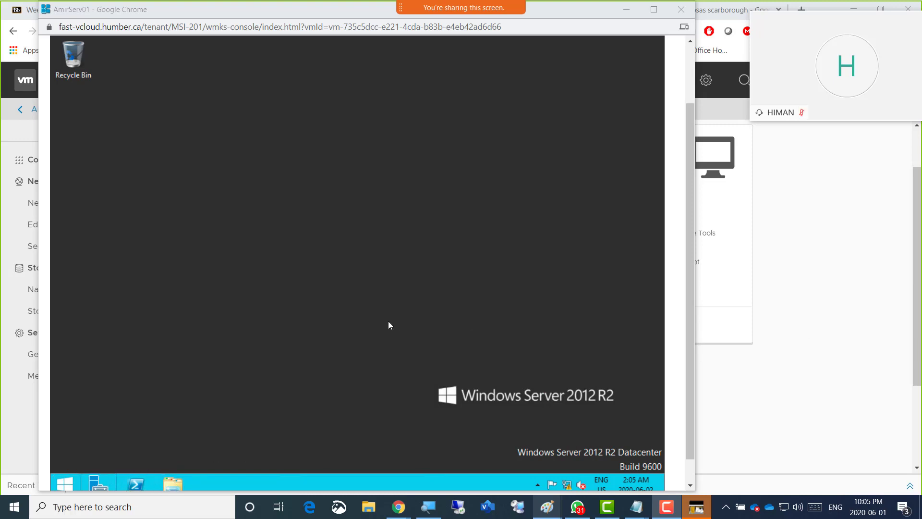
Open This PC on AmirServ01, expand it in the folder tree and move to DVD Drive (D:) VMware Tools
click(229, 381)
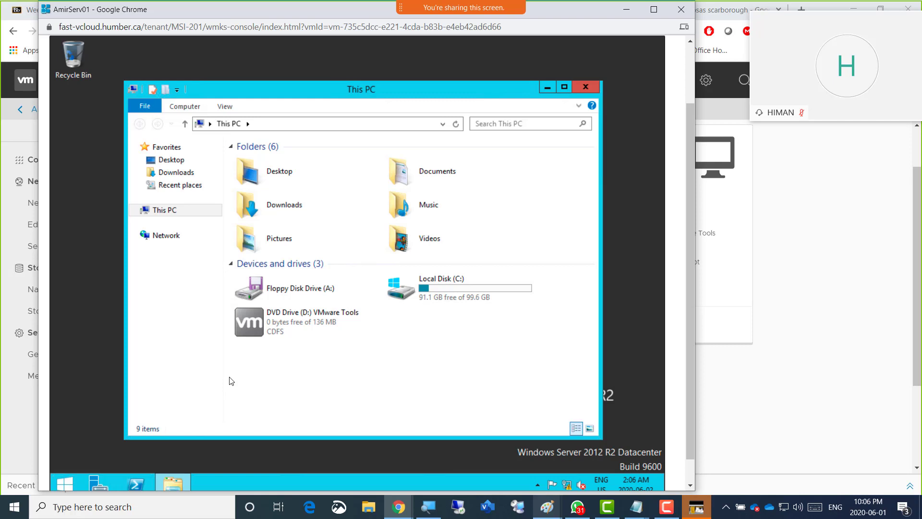
key(Tab)
key(Tab)
key(Tab)
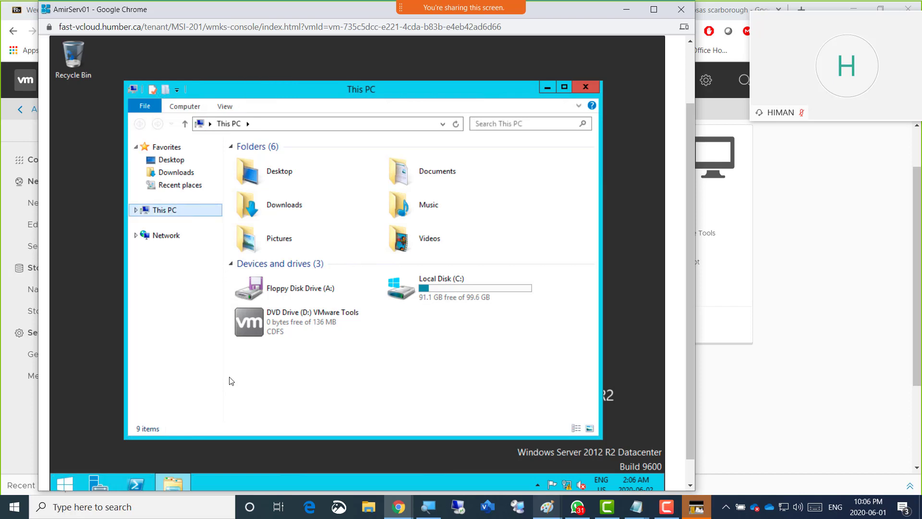
key(Right)
key(Down)
key(Down)
key(Down)
key(Down)
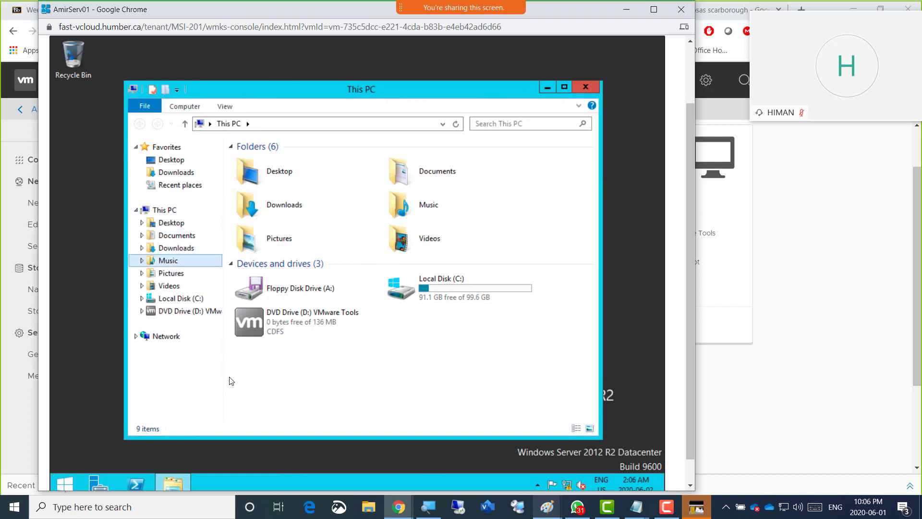
key(Down)
key(Down)
key(Down)
key(Down)
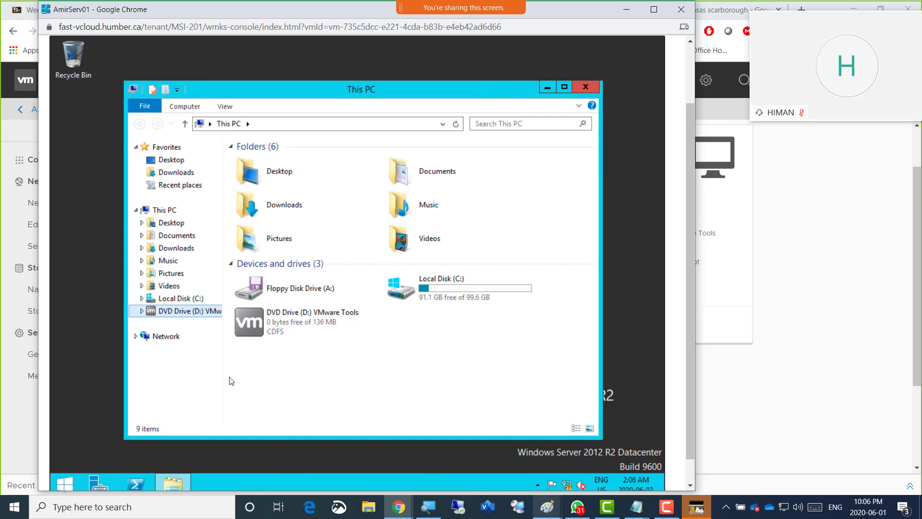
Launch the VMware Tools setup from DVD Drive (D:) under Devices and drives
key(Tab)
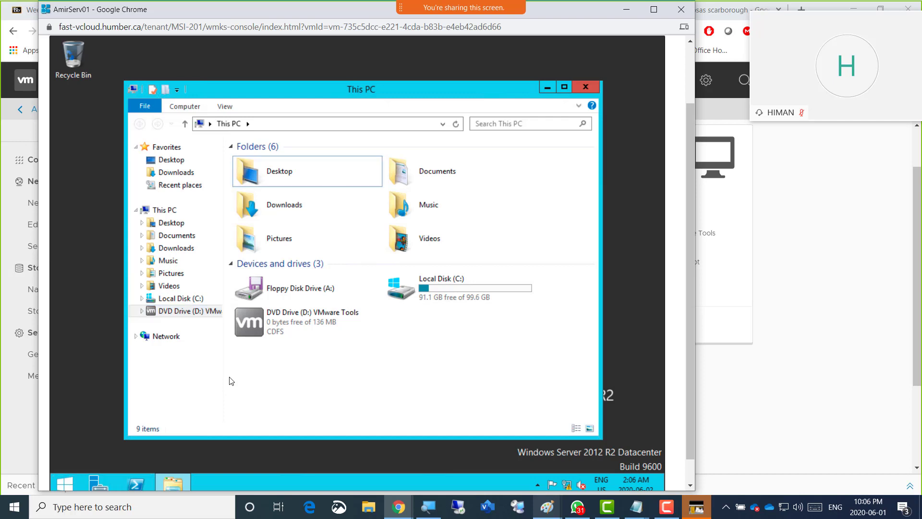
key(Down)
key(Down)
key(Down)
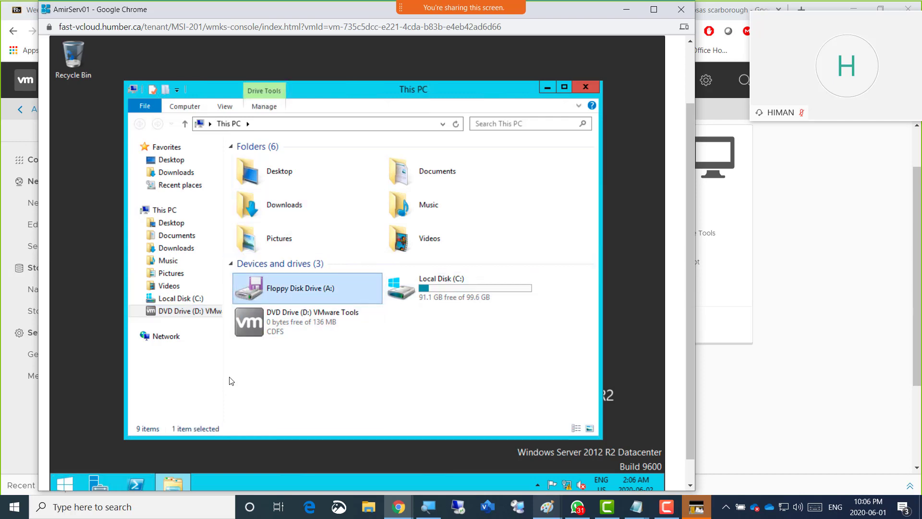
key(Down)
key(Return)
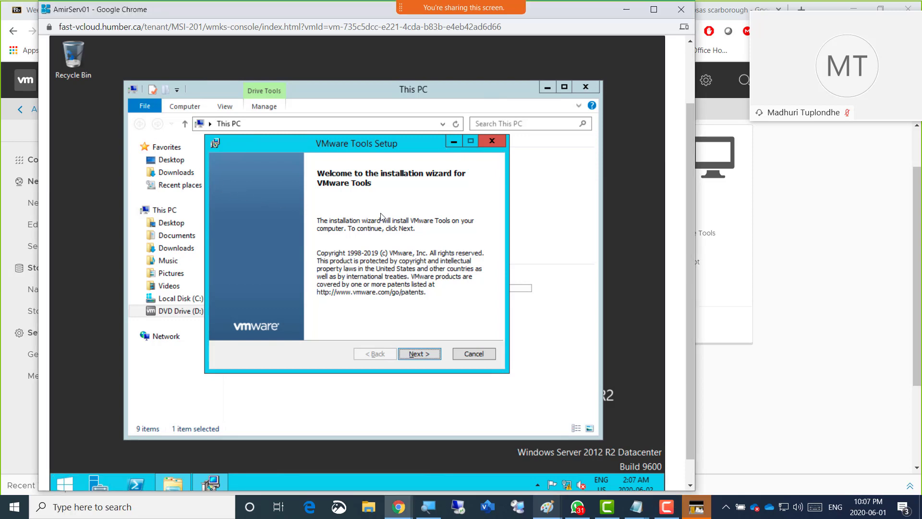
Install VMware Tools on AmirServ01 with the Typical setup type
key(Return)
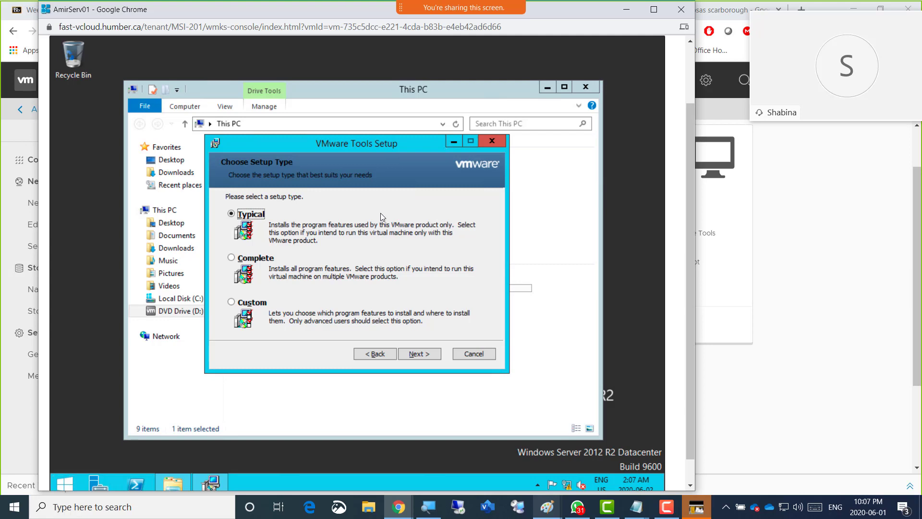
key(Tab)
key(Tab)
key(Return)
key(Return)
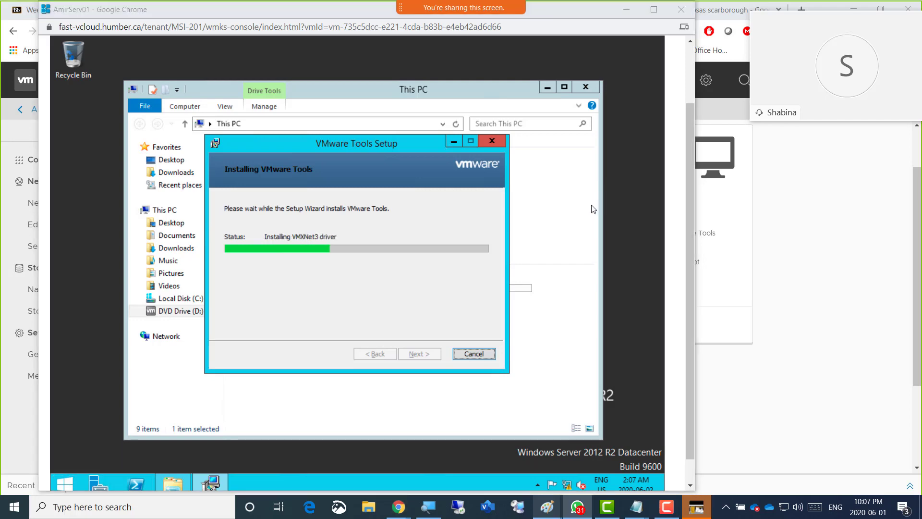
Switch to vCloud Director, review the actions available for AmirServ01 and dismiss the list
click(836, 213)
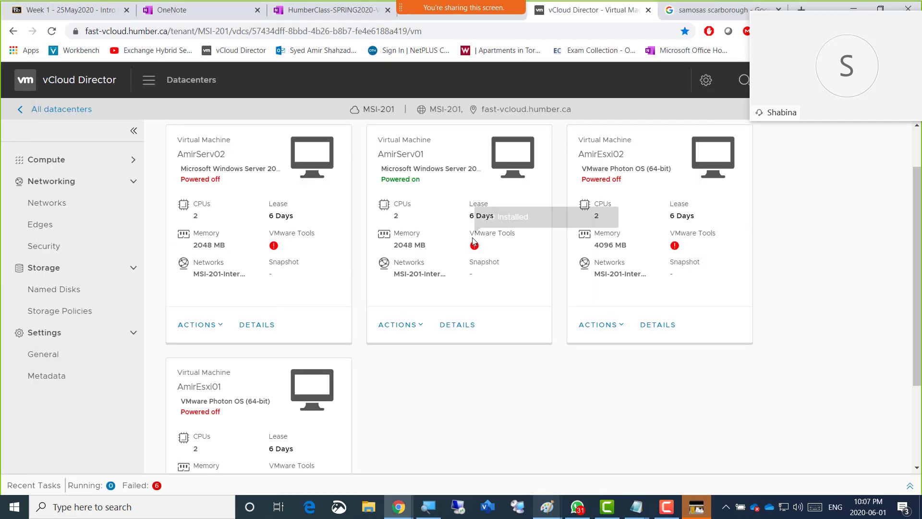
click(421, 325)
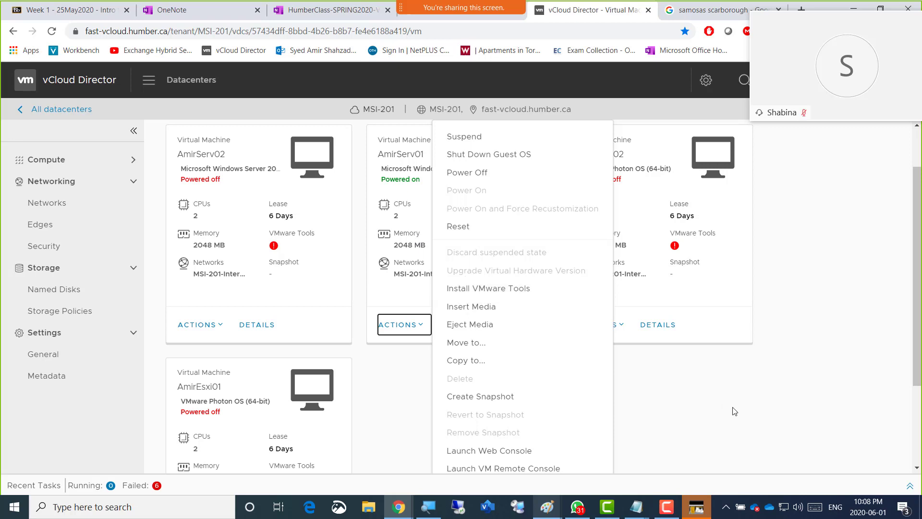
click(692, 431)
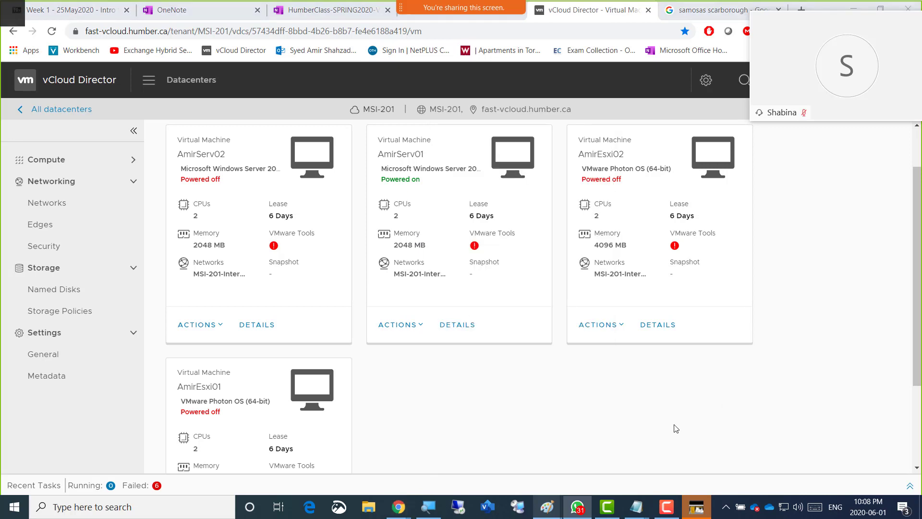
Switch to the AmirServ01 console, bring up the server's security options screen and launch Task Manager from it
key(alt+Tab)
key(alt+Tab)
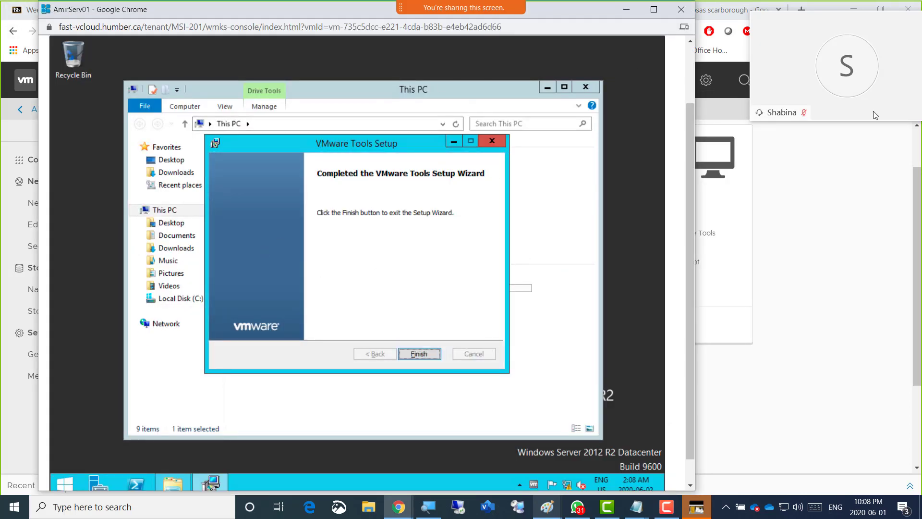
click(691, 61)
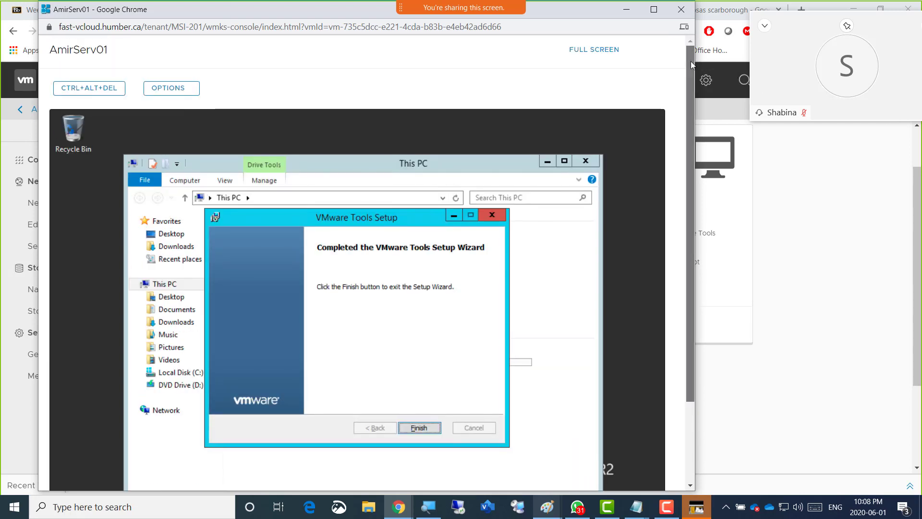
click(86, 92)
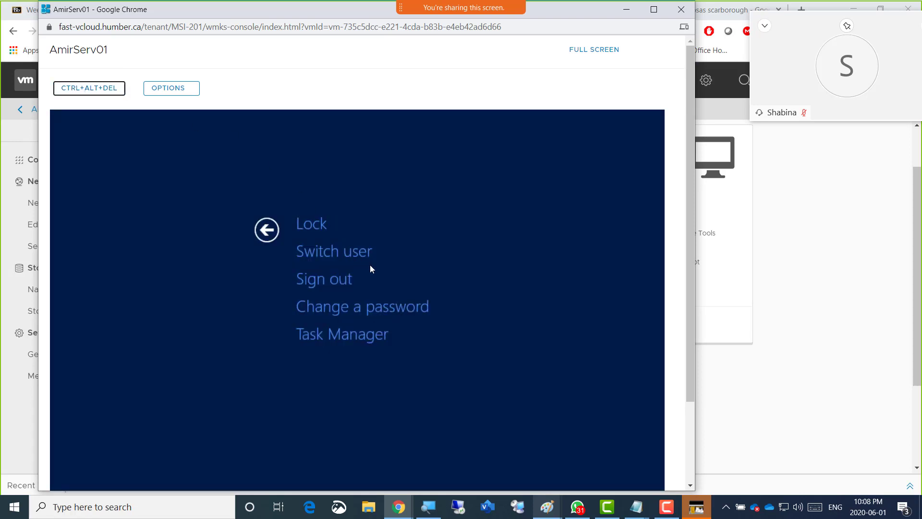
key(Tab)
key(Tab)
key(Tab)
key(Tab)
key(Tab)
key(Tab)
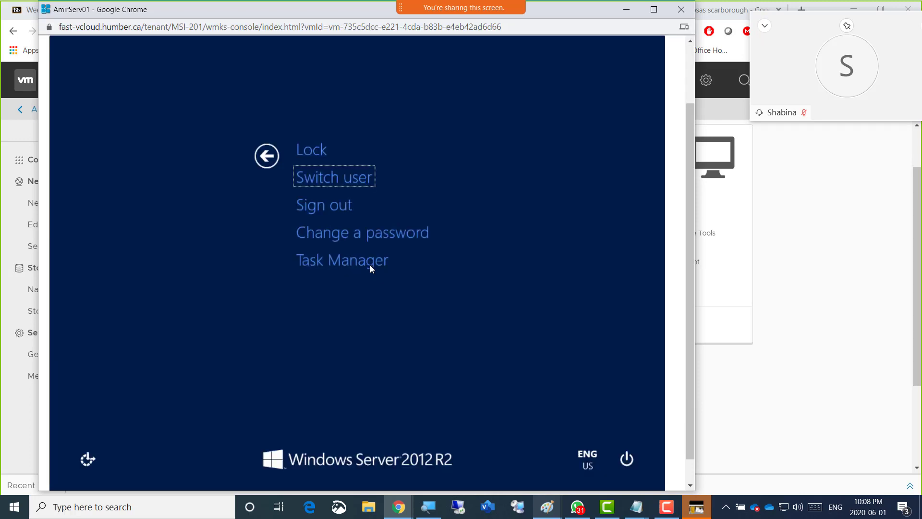
key(Tab)
key(Tab)
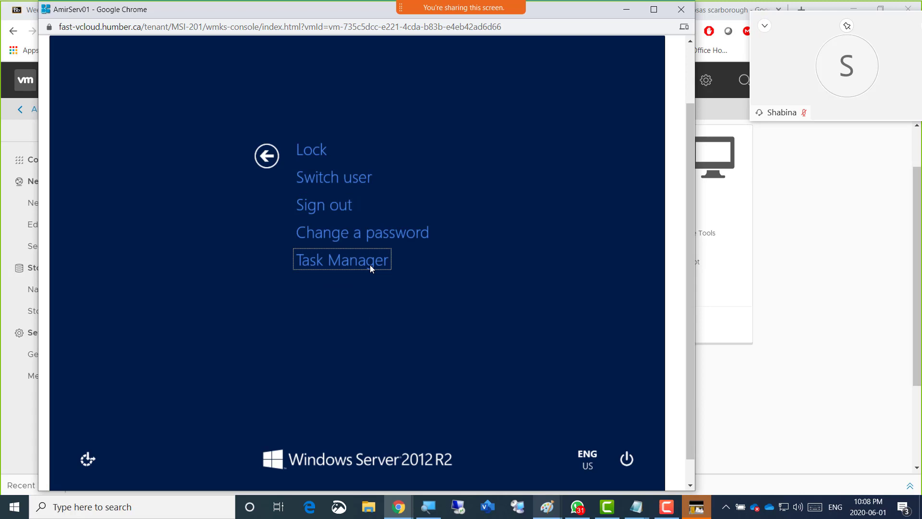
key(Return)
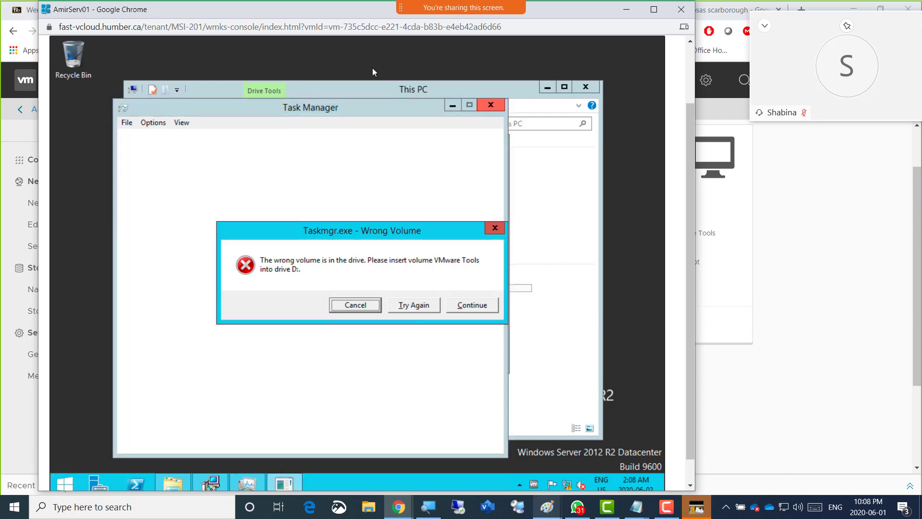
Dismiss the Wrong Volume error by continuing and expand Task Manager to its detailed view
key(Tab)
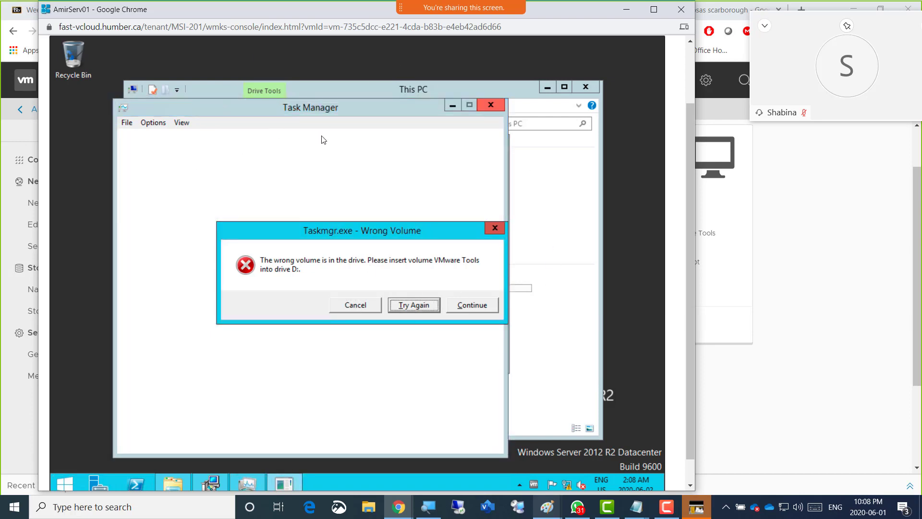
key(Tab)
key(Return)
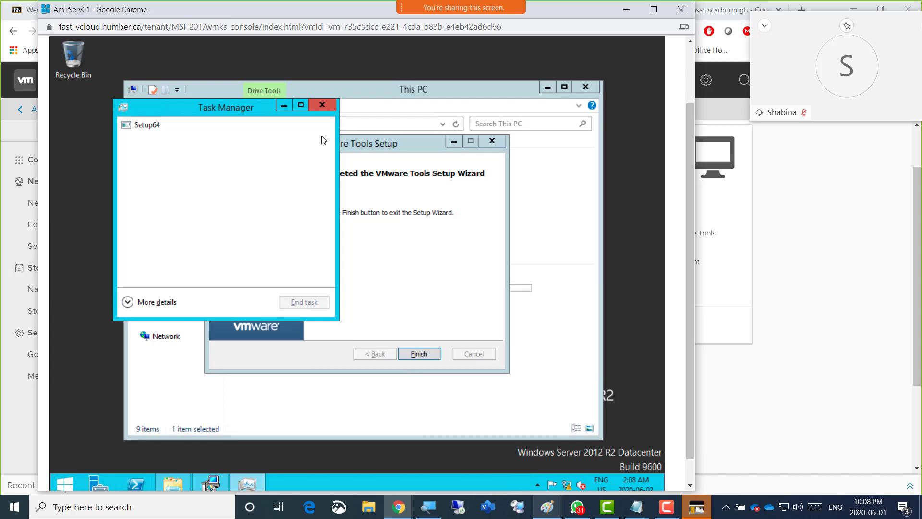
key(Tab)
key(Return)
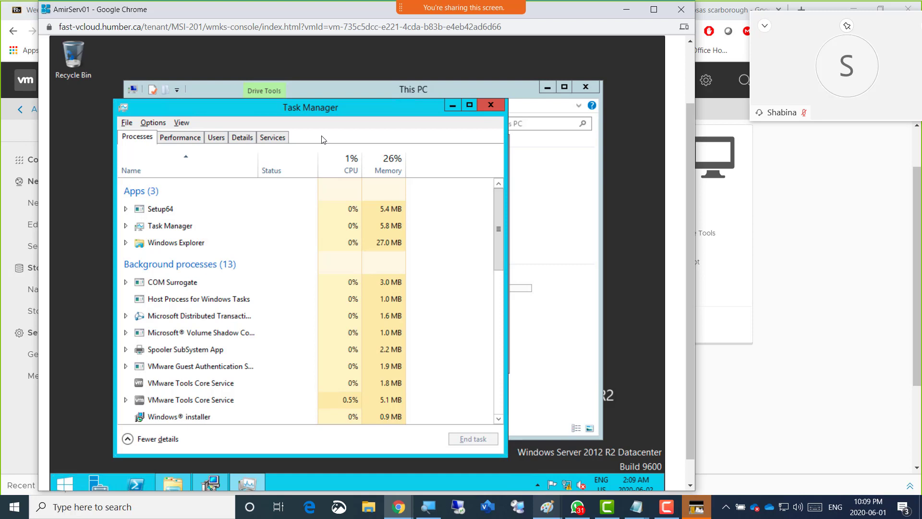
Create a new task in Task Manager and open the file browser for choosing its program
key(alt+f)
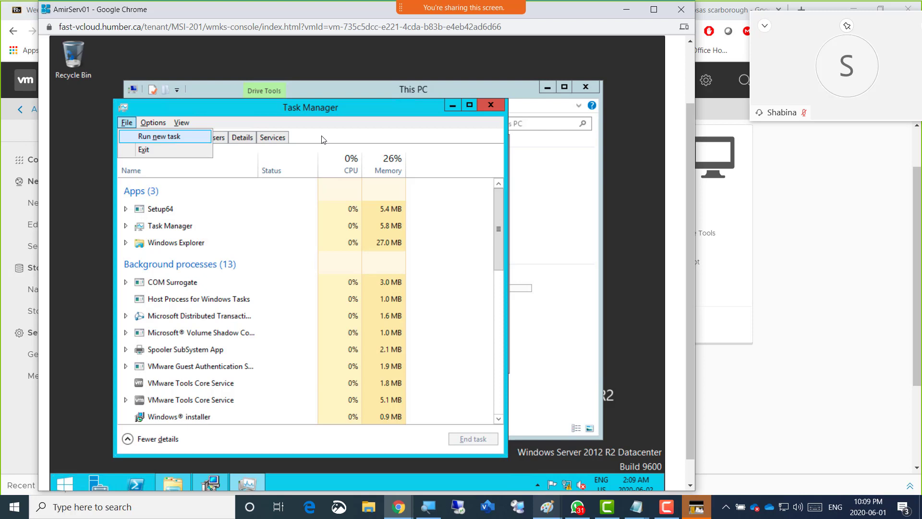
key(Return)
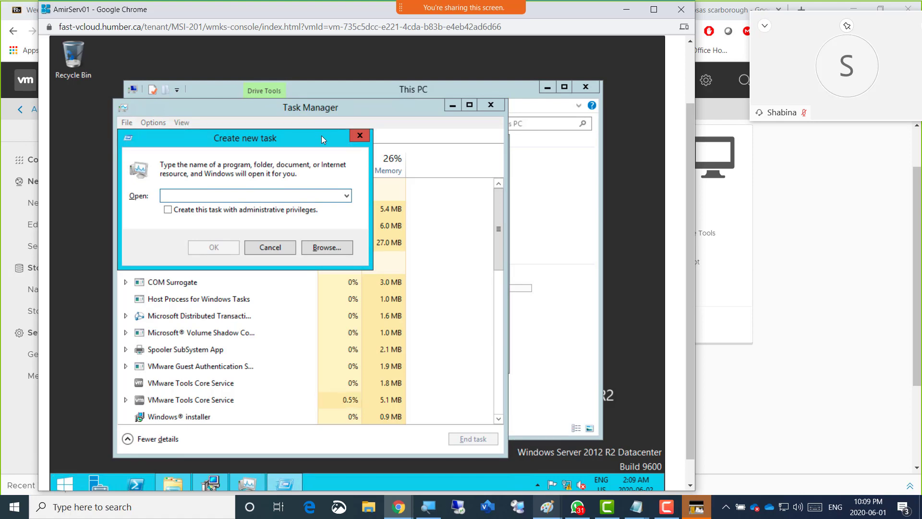
key(Tab)
key(Tab)
key(Tab)
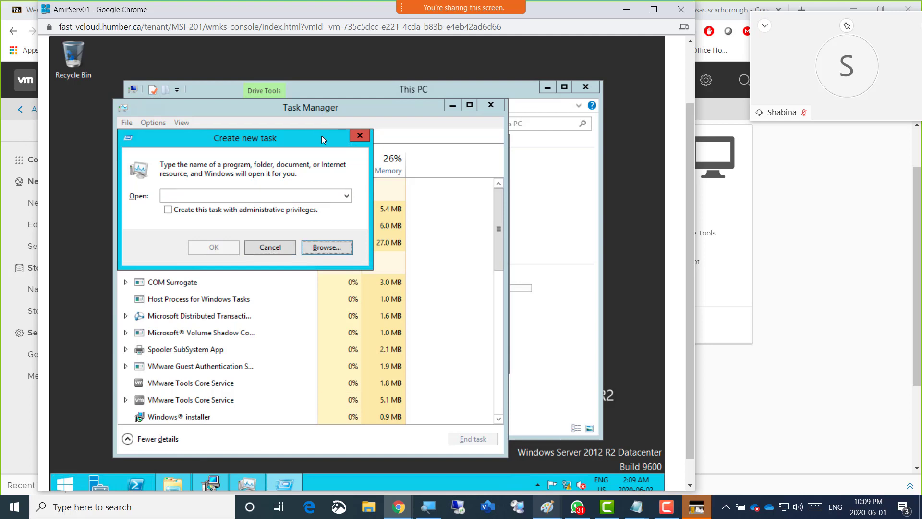
key(Return)
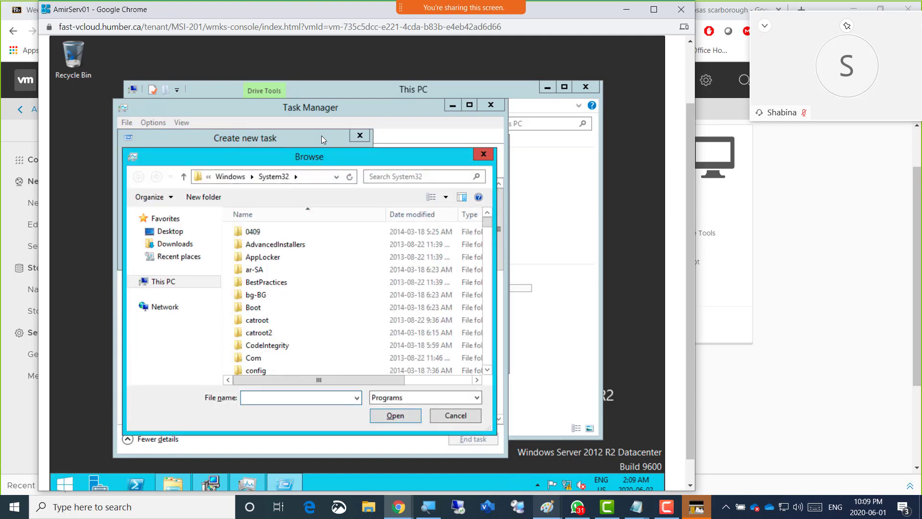
Move to the folder tree of the Browse dialog and expand This PC
key(Tab)
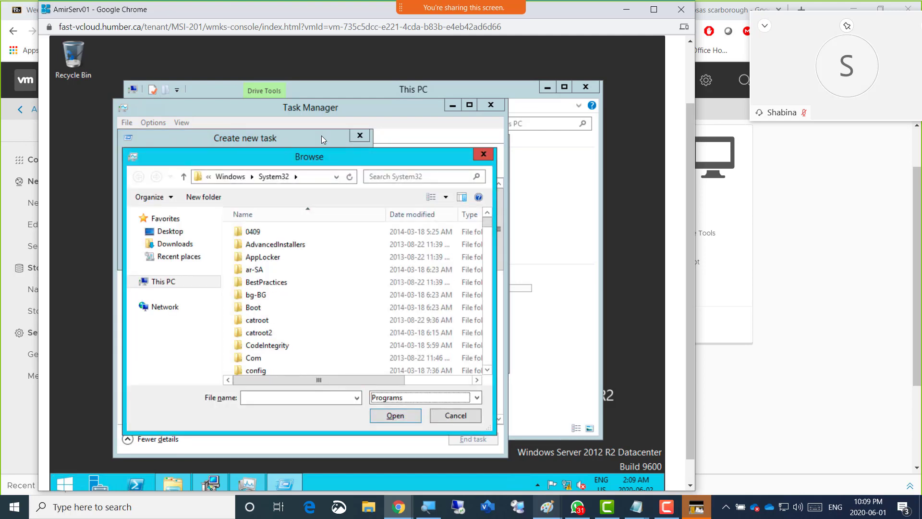
key(Tab)
key(Tab)
key(Tab)
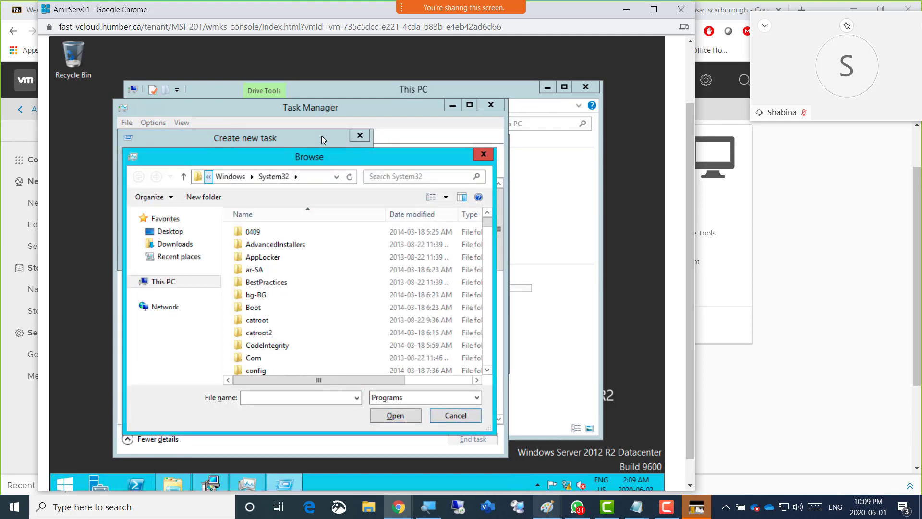
key(Tab)
key(Tab)
key(Tab)
key(Down)
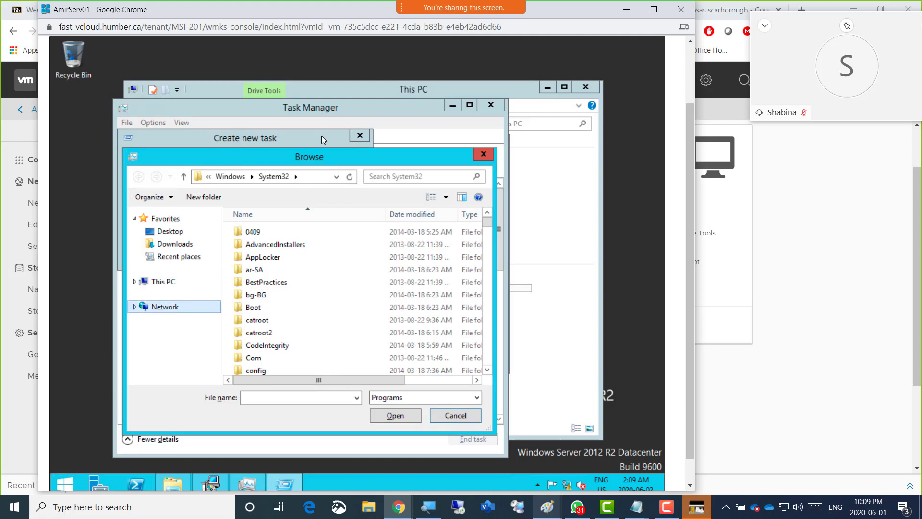
key(Up)
key(Right)
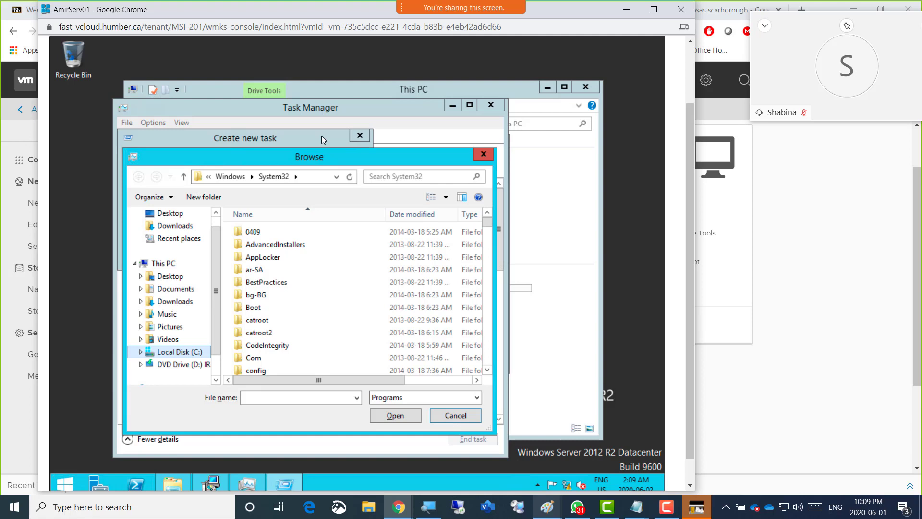
key(Up)
key(Up)
key(Up)
key(Up)
key(Up)
key(Up)
key(Up)
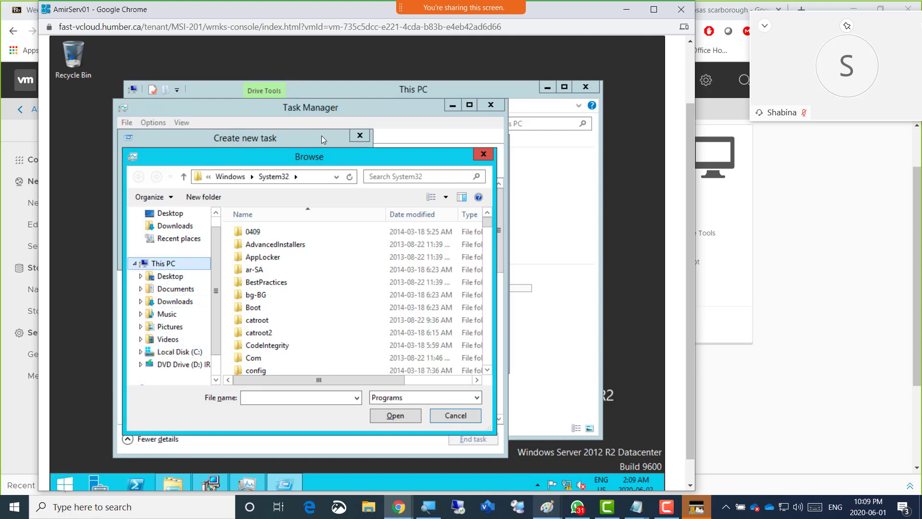
Expand DVD Drive (D:) in the folder tree and open it to list its contents
key(Down)
key(Down)
key(Down)
key(Down)
key(Down)
key(Down)
key(Down)
key(Down)
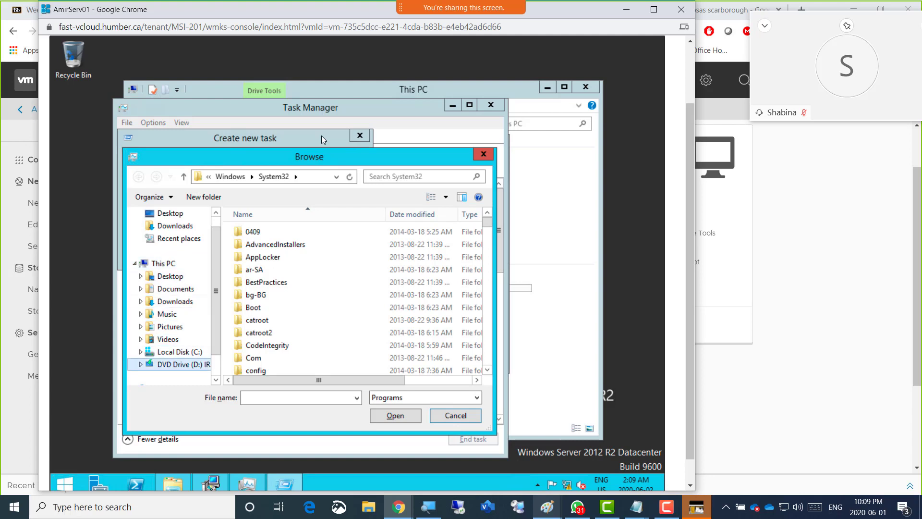
key(Right)
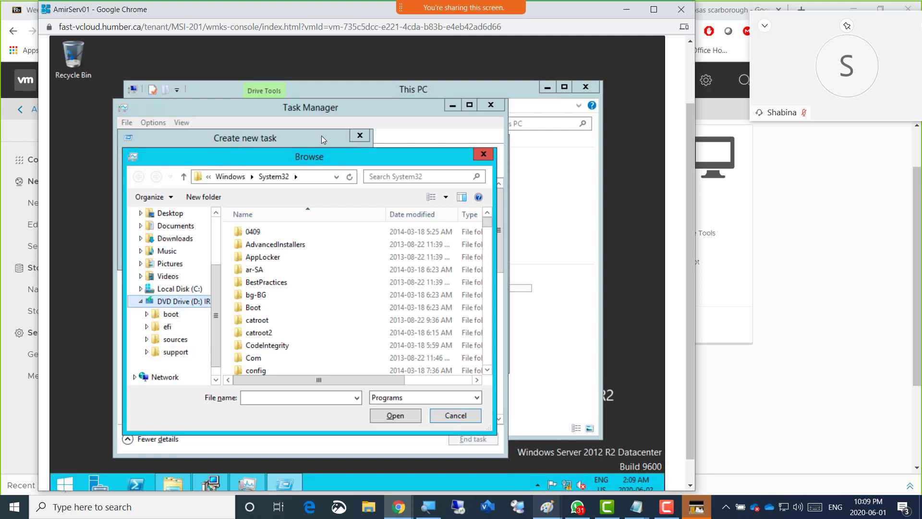
key(Down)
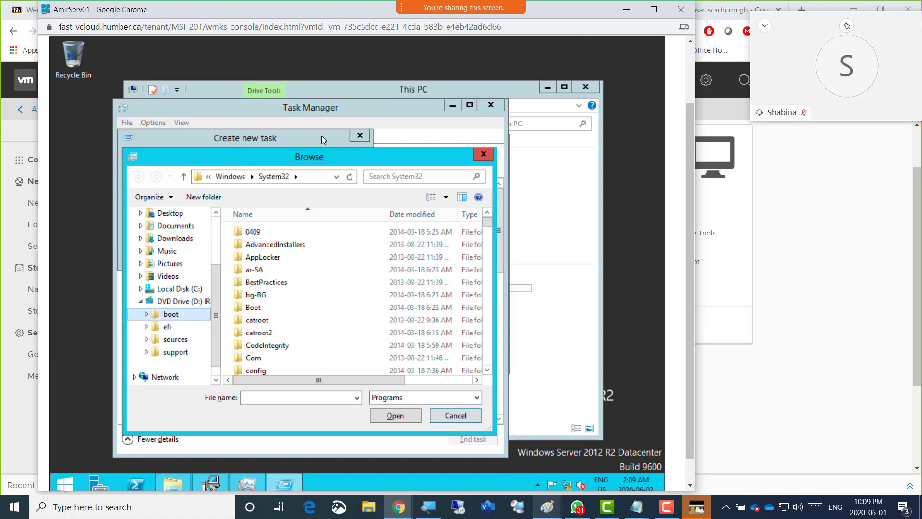
key(Up)
key(Tab)
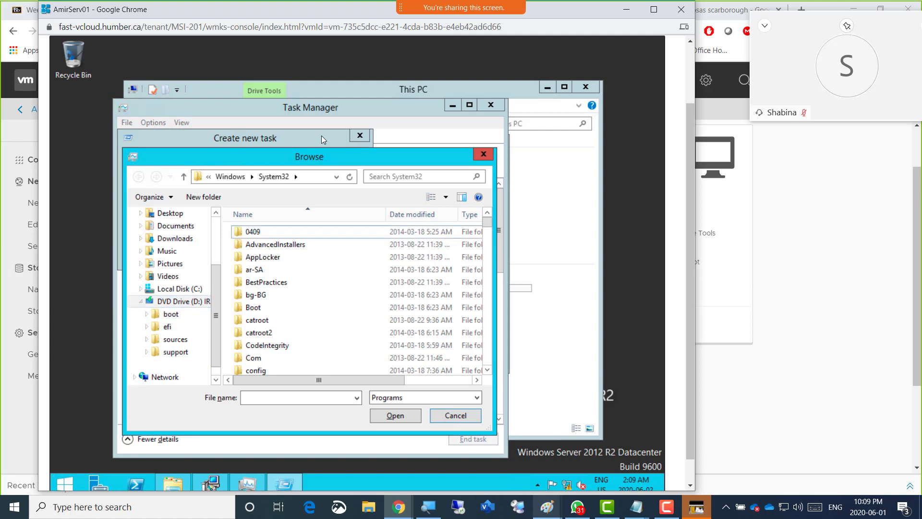
key(shift+Tab)
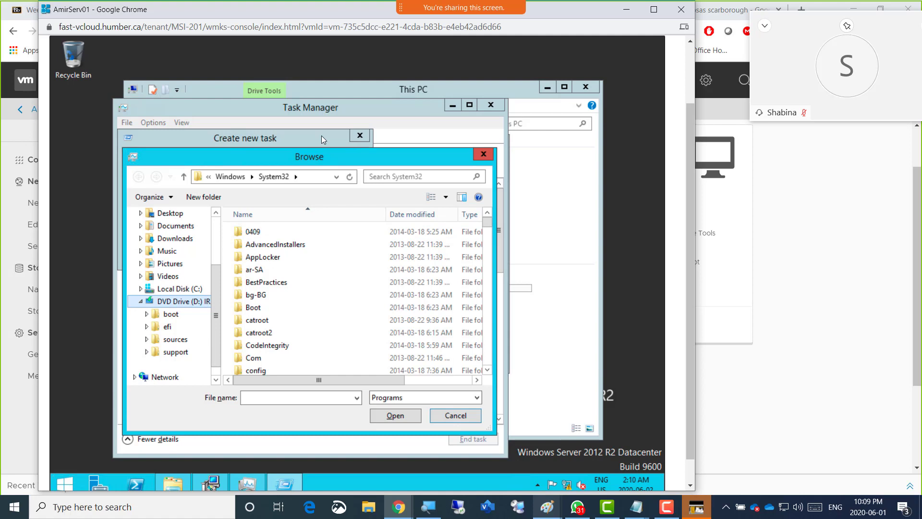
key(Return)
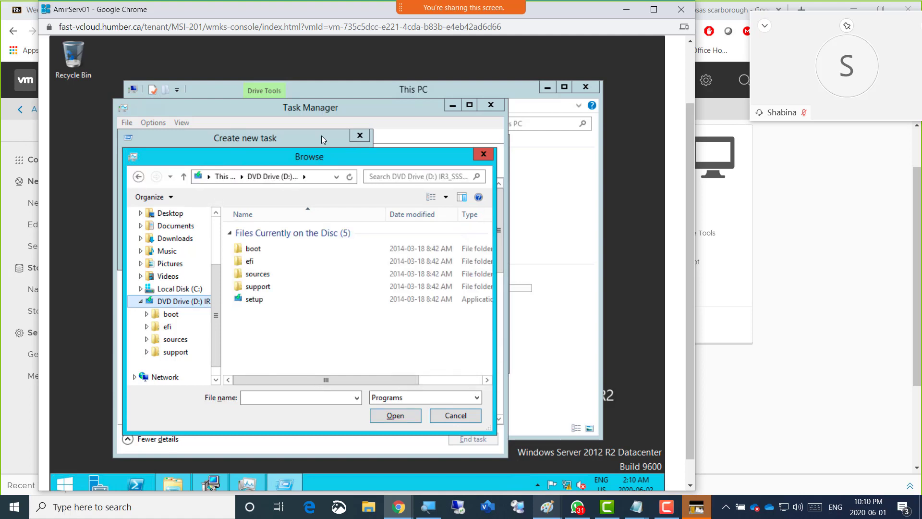
Choose the setup application on DVD Drive (D:) and run D:\setup.exe as the new task
key(Down)
key(Up)
key(Tab)
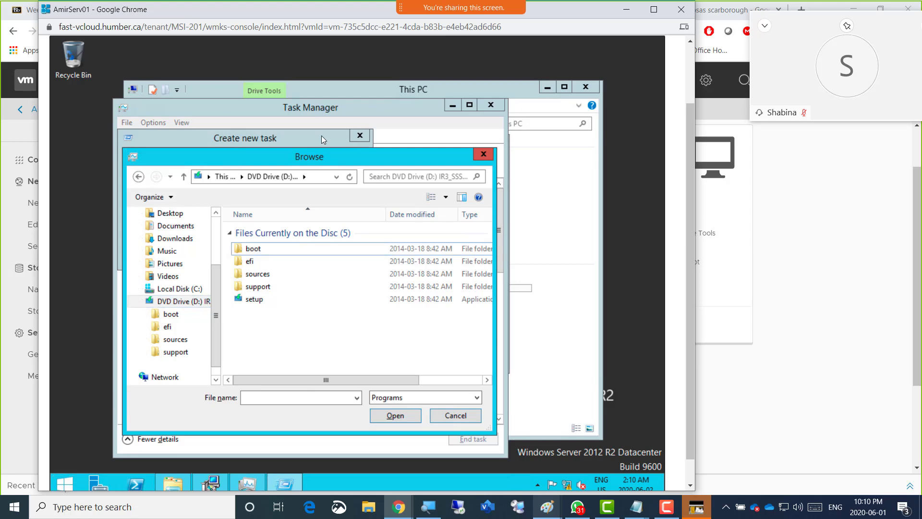
key(Down)
key(Down)
key(Down)
key(Down)
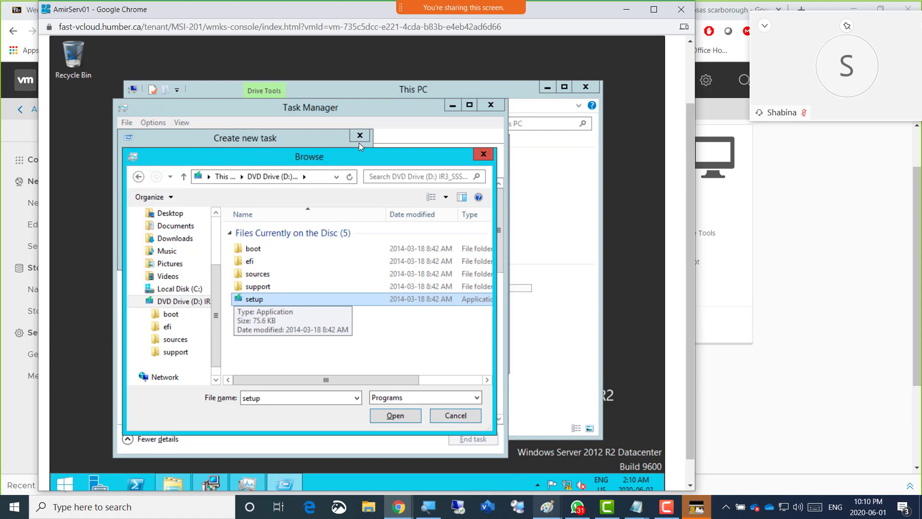
key(Return)
key(Tab)
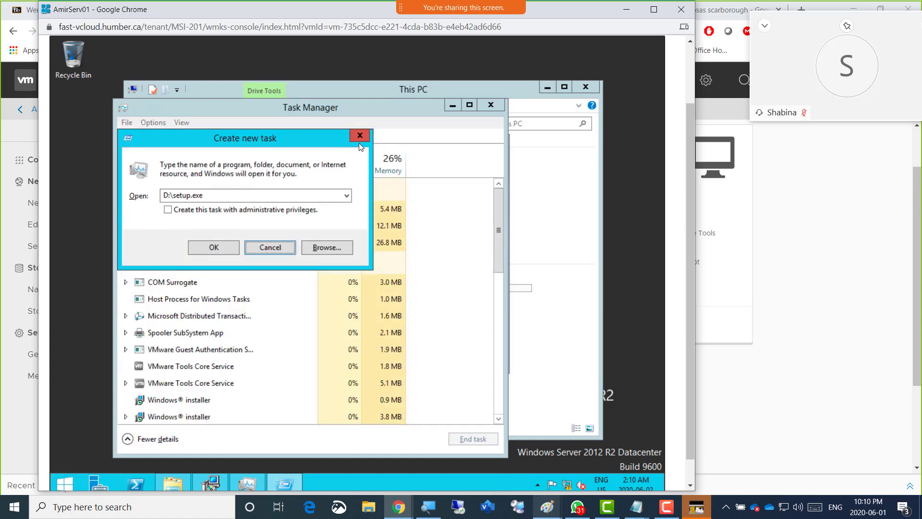
key(shift+Tab)
key(Return)
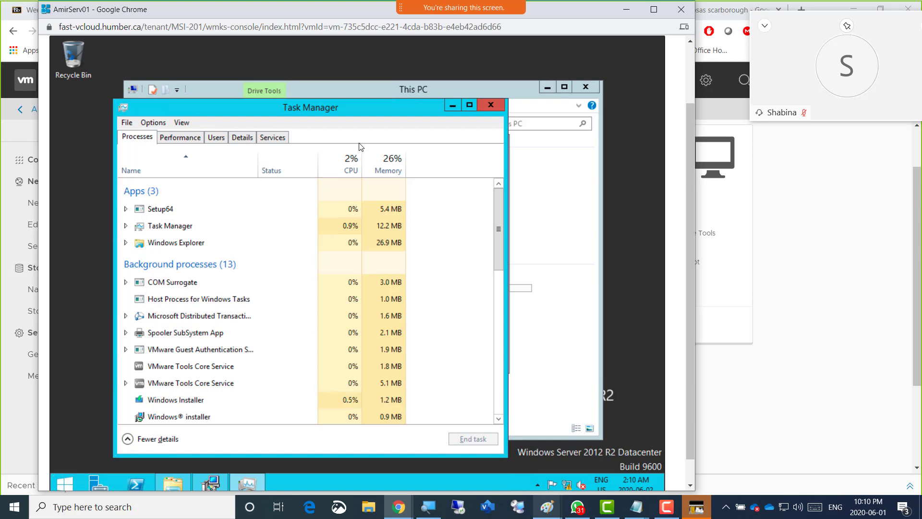
Select the Windows Installer app in Task Manager and switch to vCloud Director to view the virtual machines
key(alt+Tab)
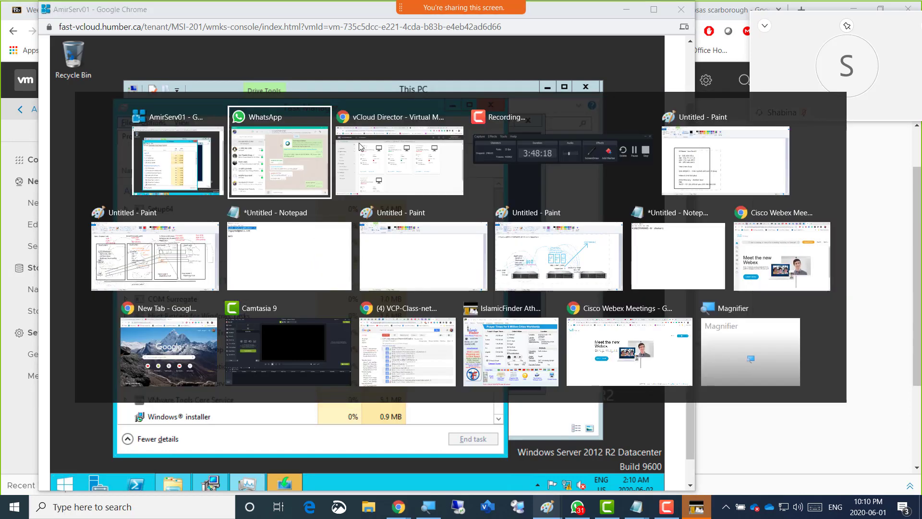
key(Escape)
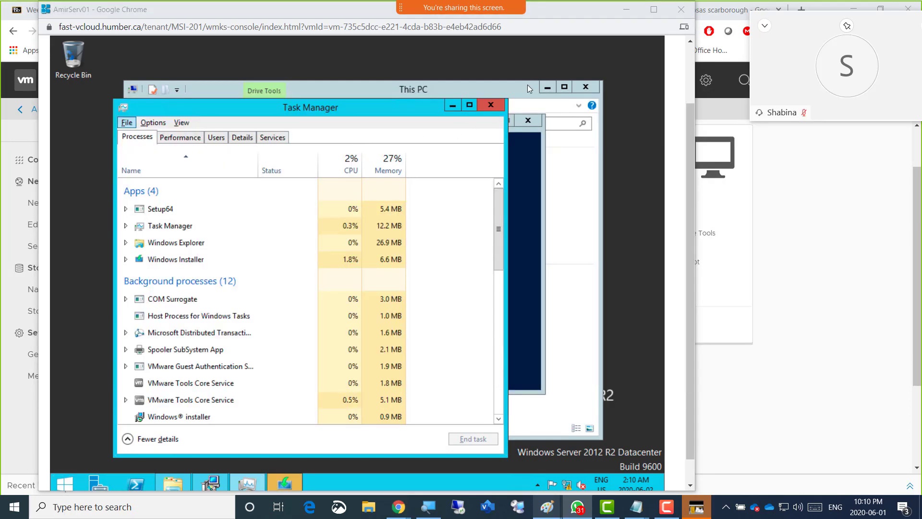
click(288, 260)
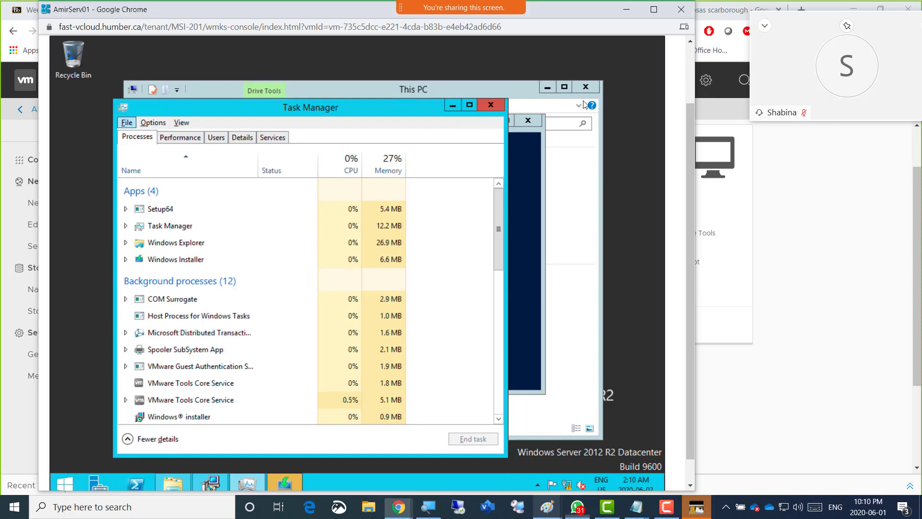
click(710, 163)
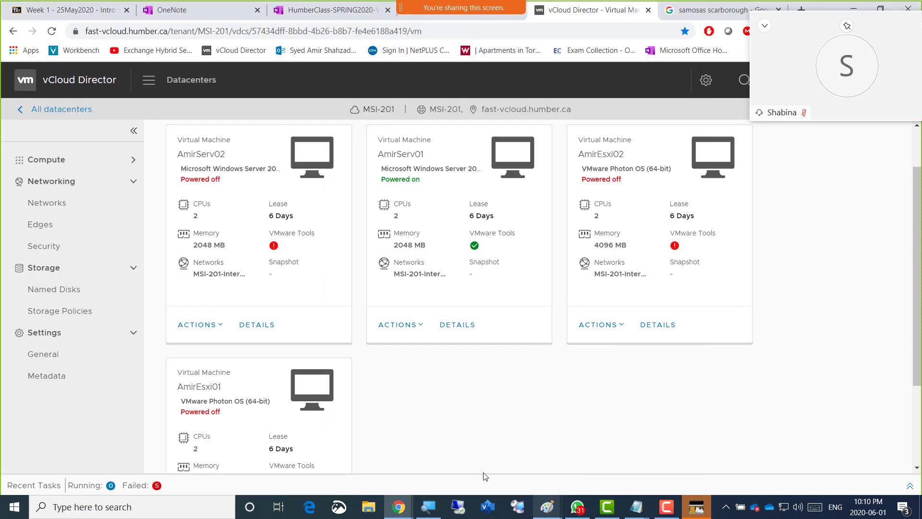
Switch back to the AmirServ01 console and exit Task Manager
key(alt+Tab)
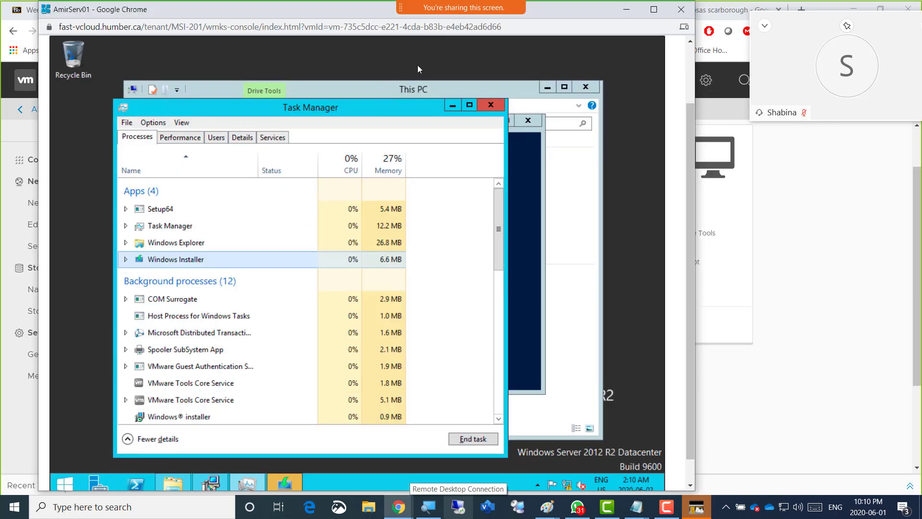
key(Tab)
key(Tab)
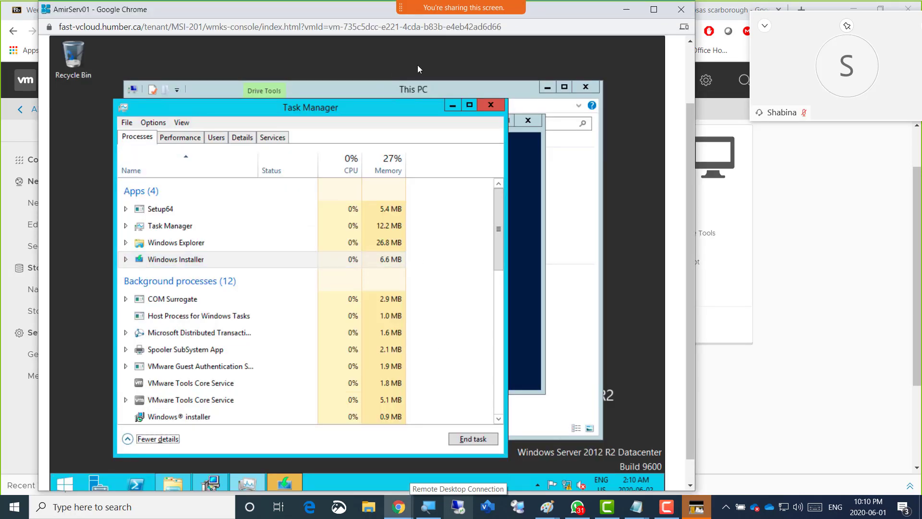
key(Tab)
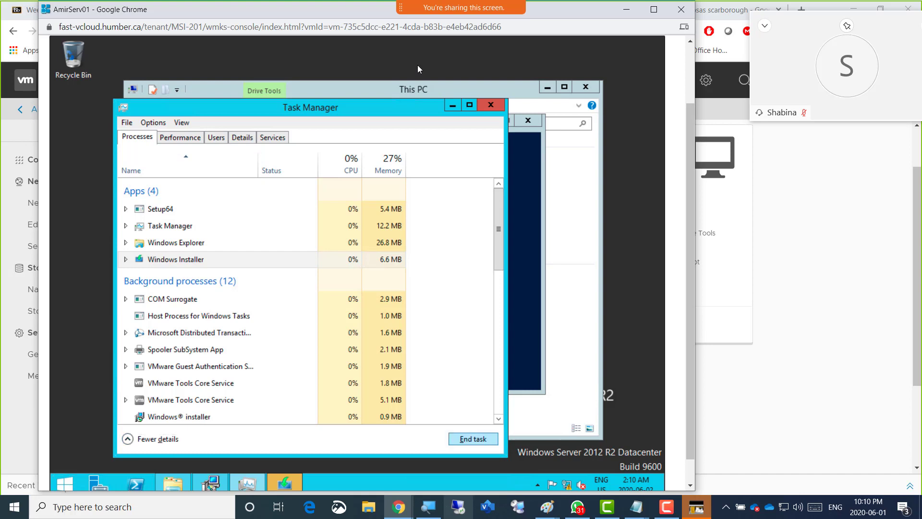
key(Tab)
key(Tab)
key(Tab)
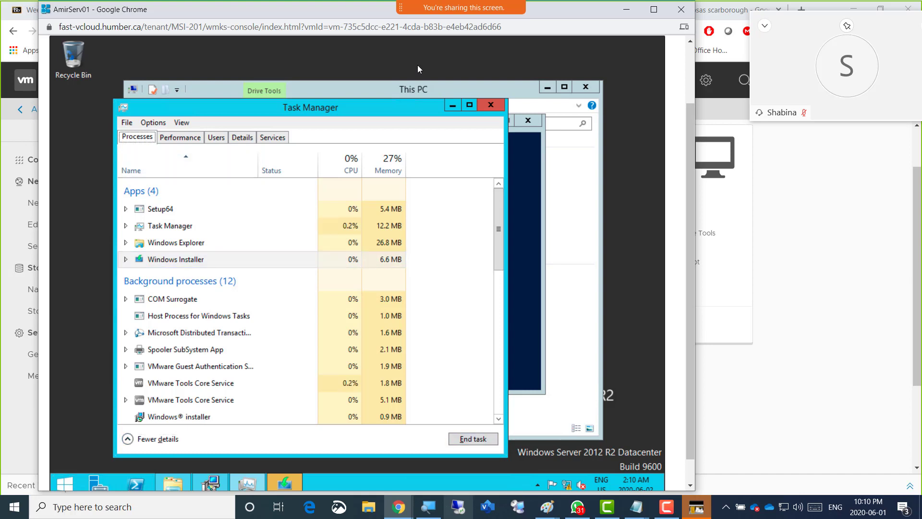
key(alt+f)
key(Down)
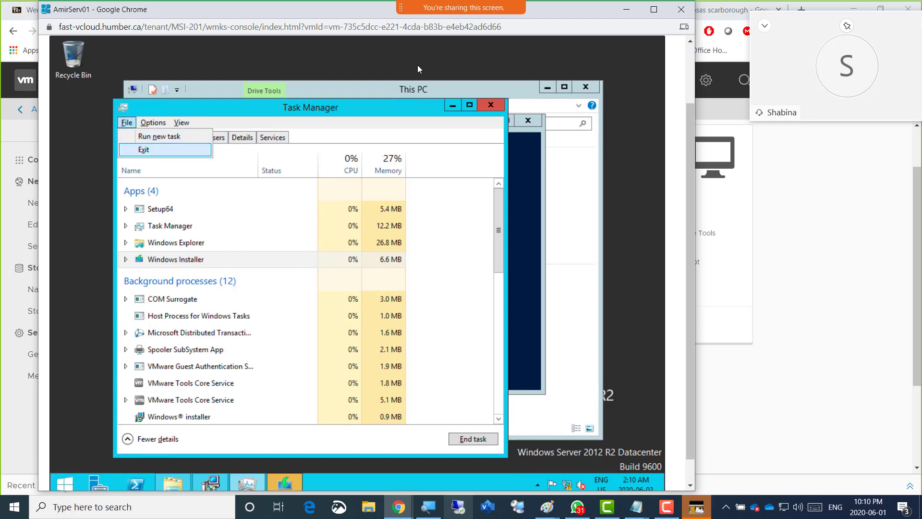
key(Return)
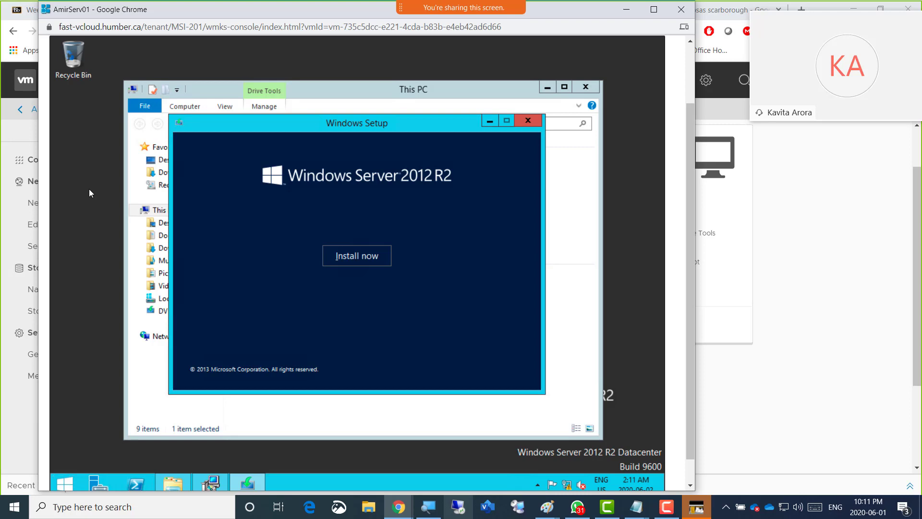
Switch to the Notepad note that has text and add a new paragraph below it: "- Those who got the vmware tools isntalled"
click(826, 294)
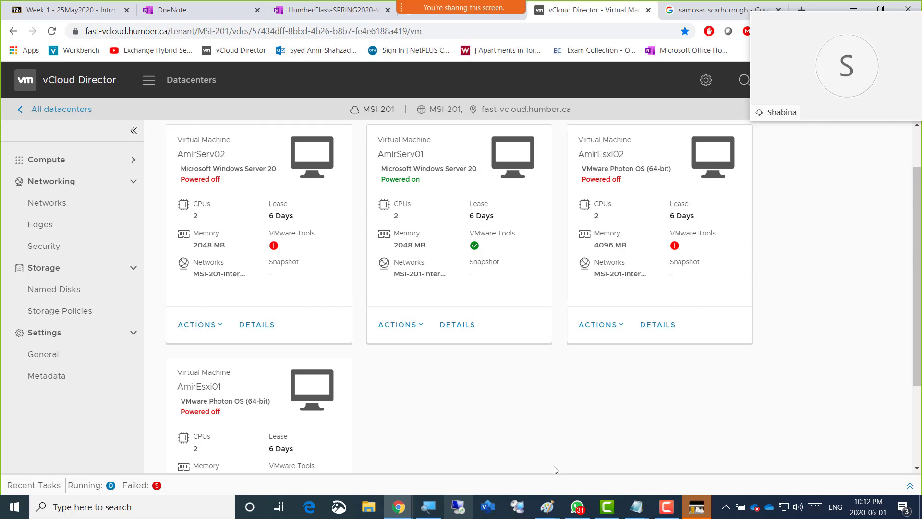
click(636, 506)
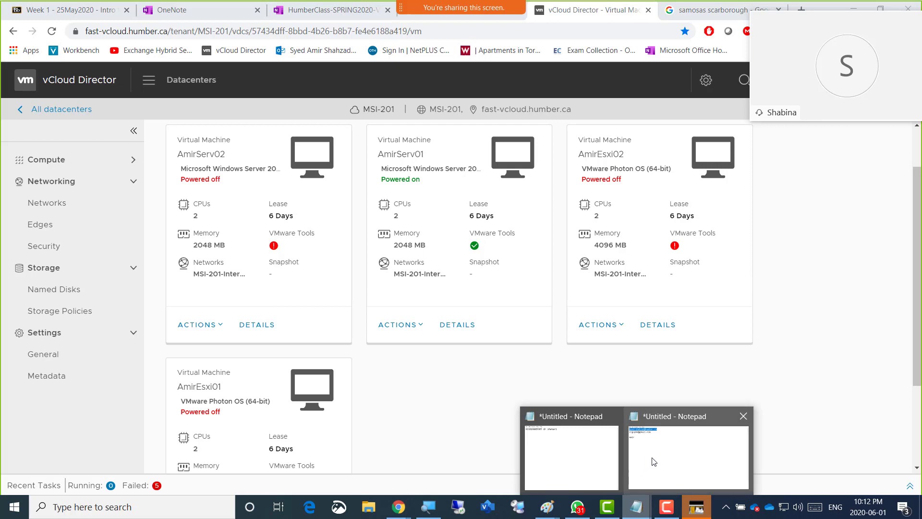
click(654, 462)
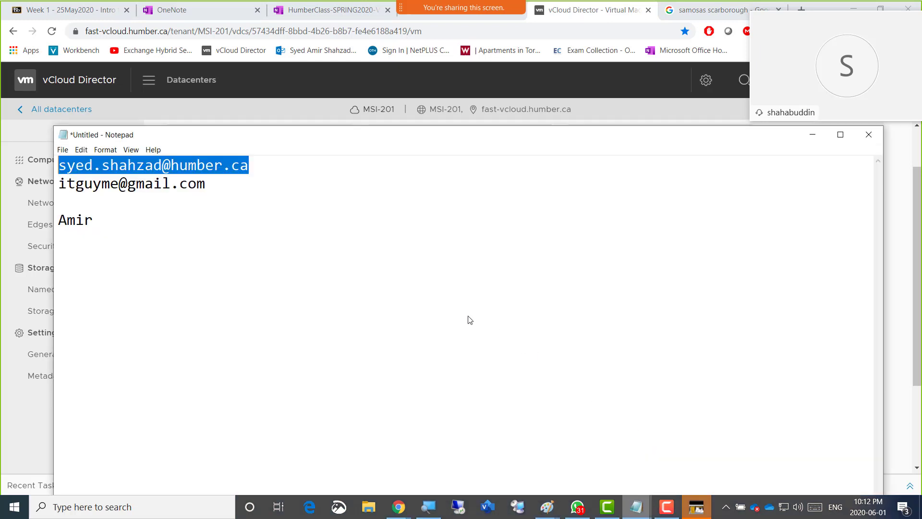
click(147, 225)
key(Return)
key(Return)
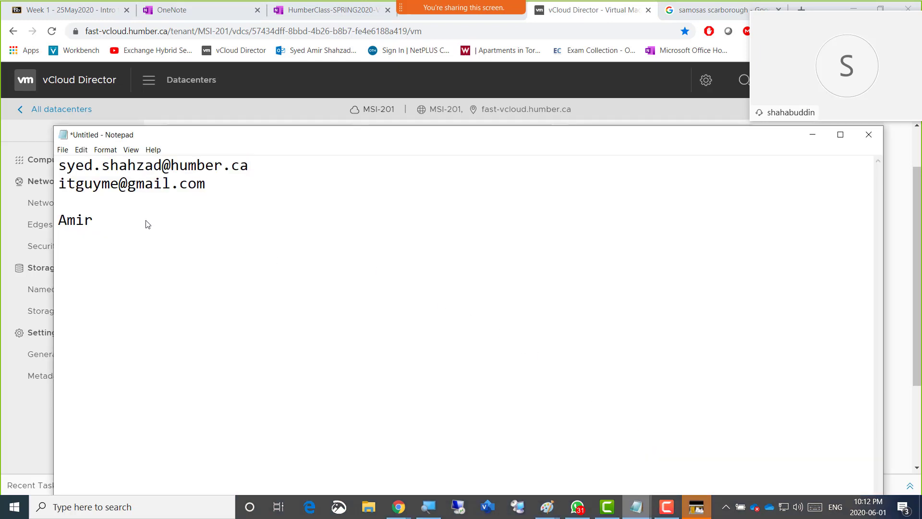
text(- Those who)
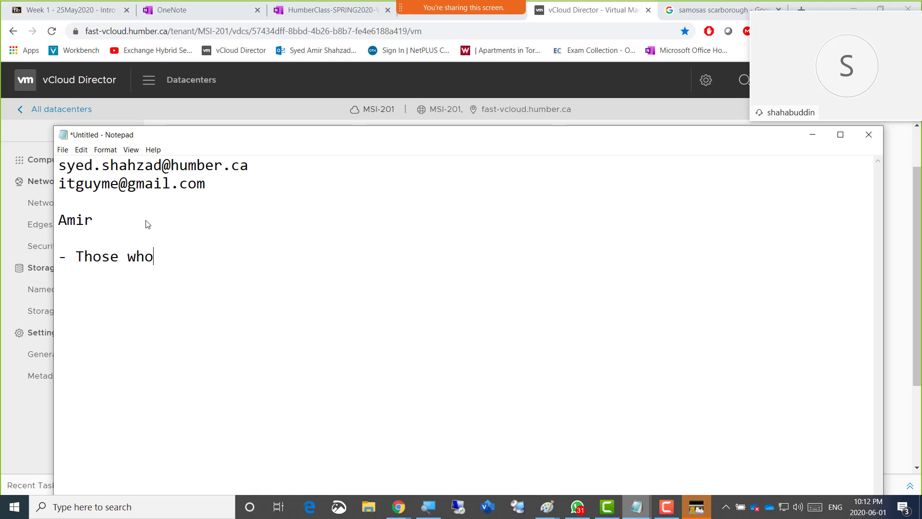
text( got the vmware t)
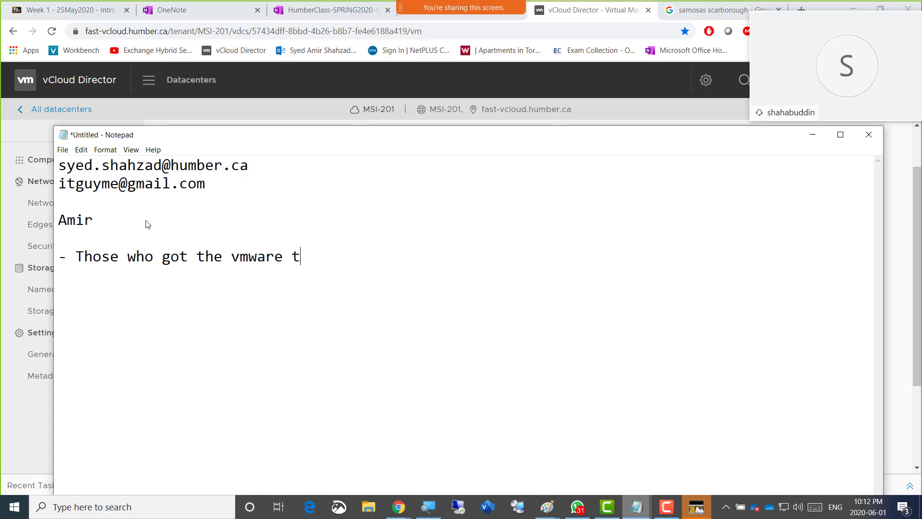
text(ools isntalled)
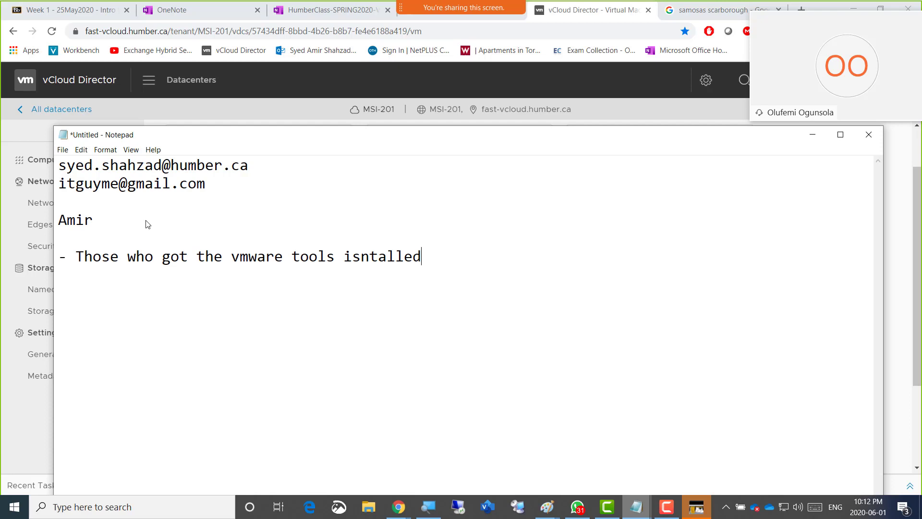
Continue the Notepad line with "and got the mouse then shutdown your VMs and upload"
text(and got the)
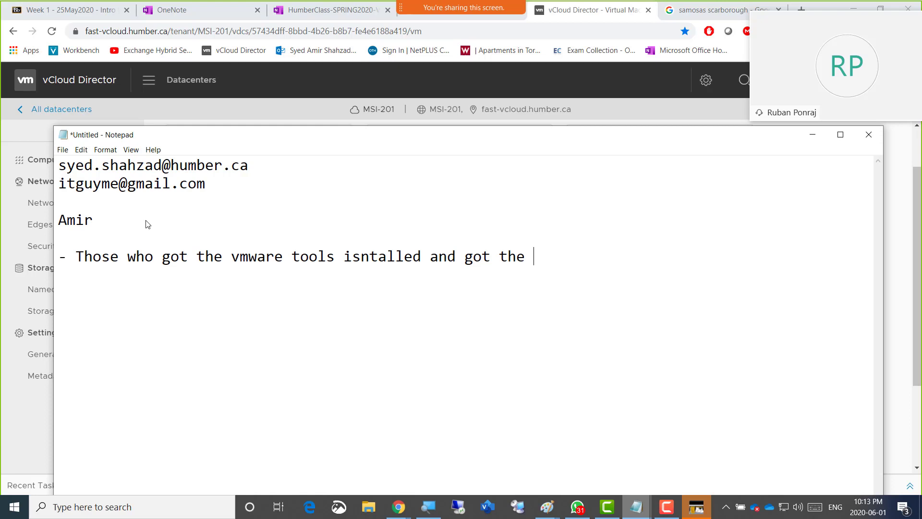
text(mouse then resyat)
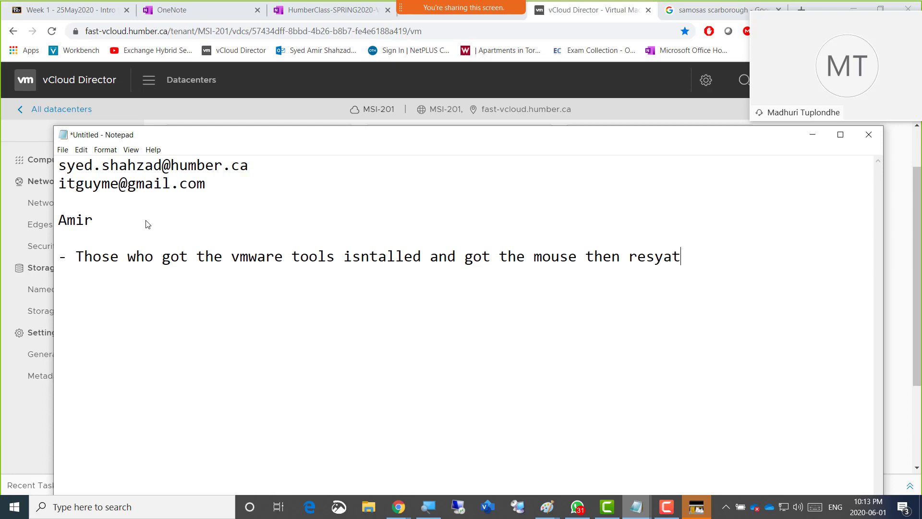
text(y)
key(BackSpace)
key(BackSpace)
key(BackSpace)
key(BackSpace)
text(tart)
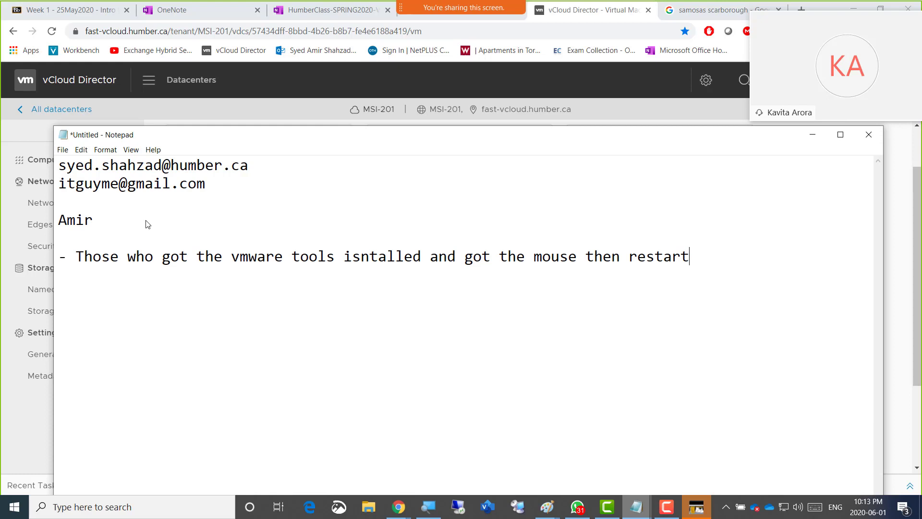
key(BackSpace)
key(BackSpace)
key(BackSpace)
key(BackSpace)
key(BackSpace)
key(BackSpace)
key(BackSpace)
text(shutdown y)
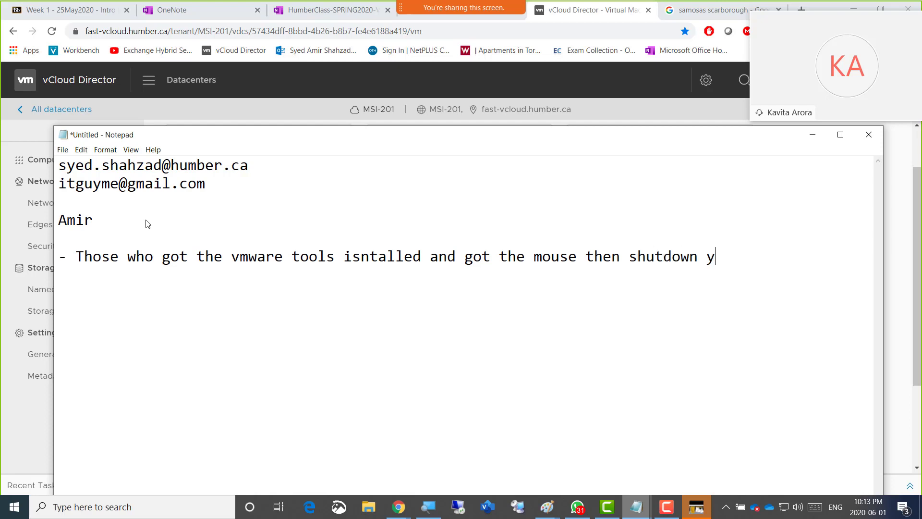
text(our VMs and )
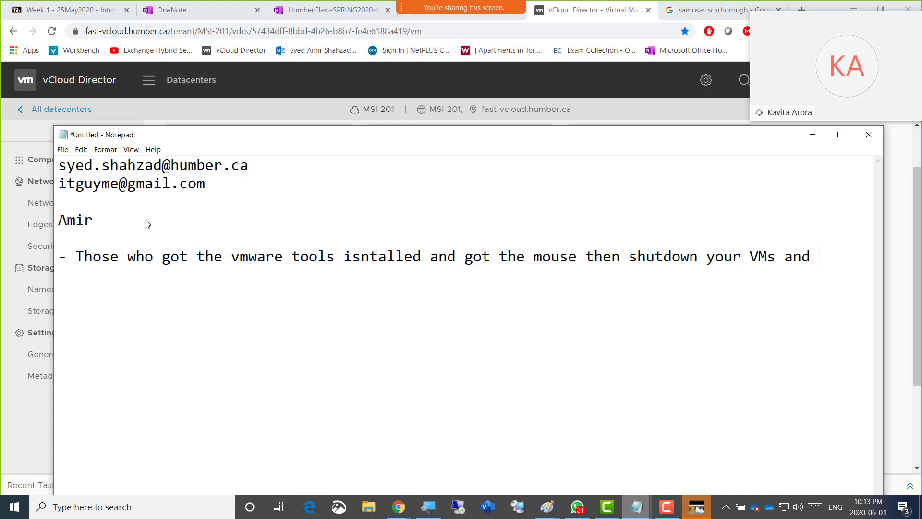
text(upload your screenshots to )
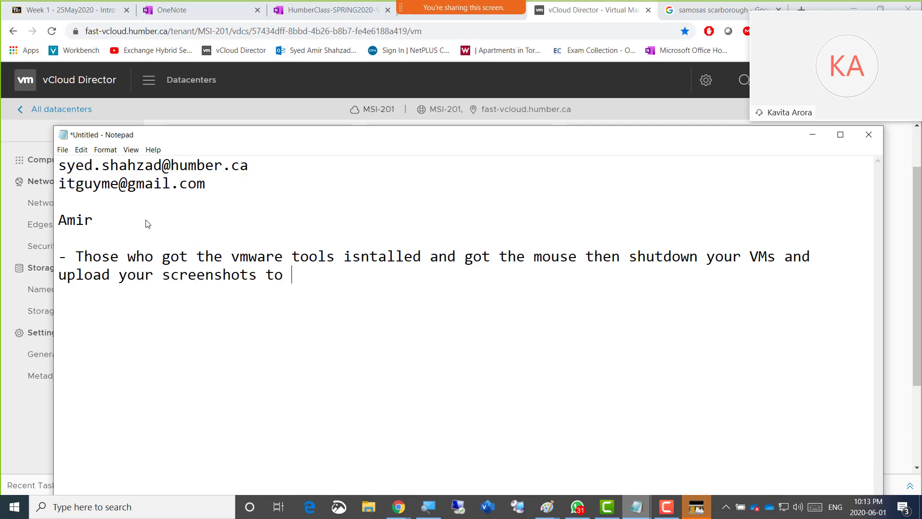
text(blackboar)
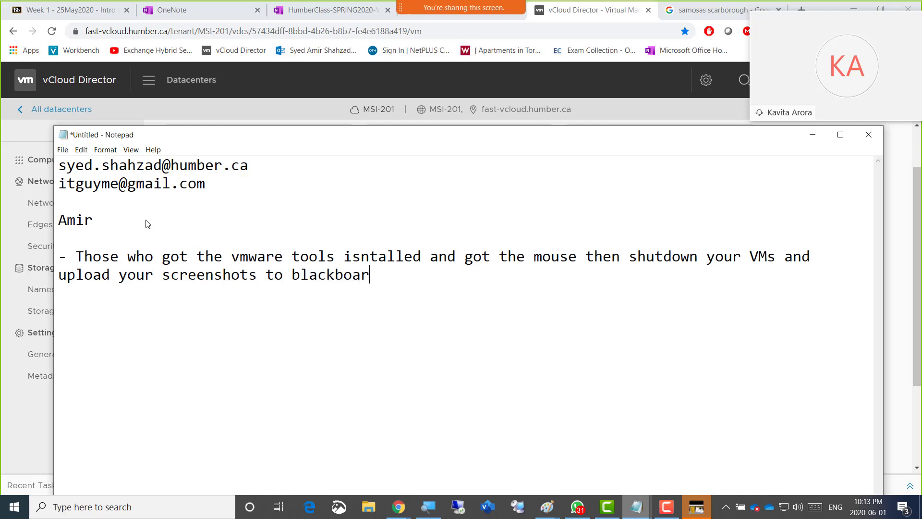
text(d.. i am now creating)
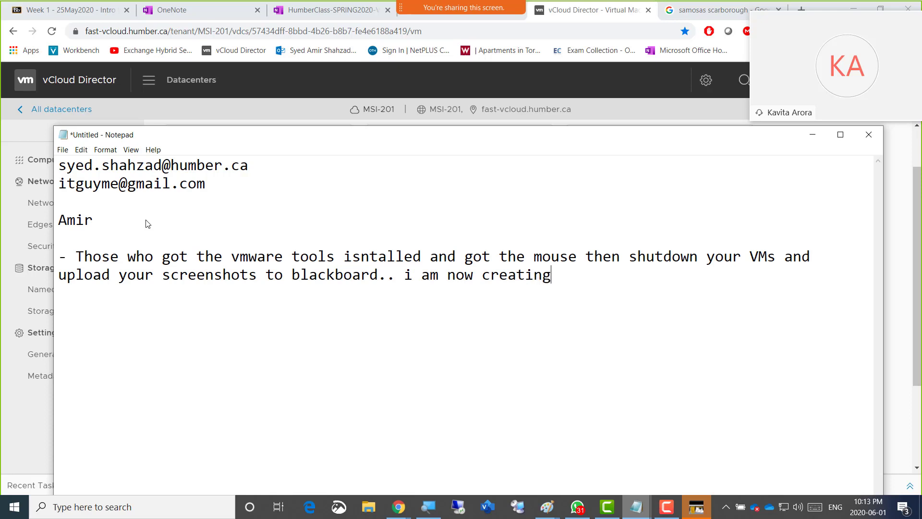
text( a link now...plz wait)
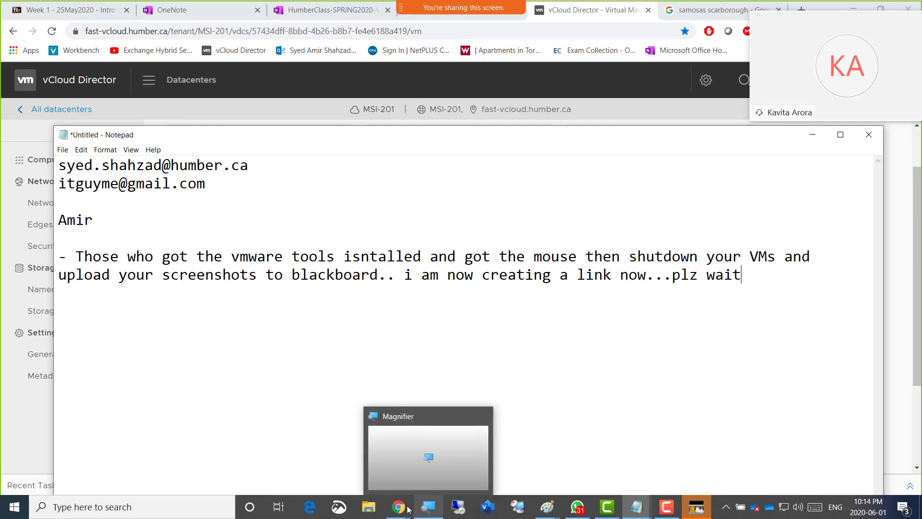
Switch to the Blackboard page in Chrome and copy its title "Week 1 - 25May2020 - Intro to VCP-DCV Course"
mouse_move(402, 509)
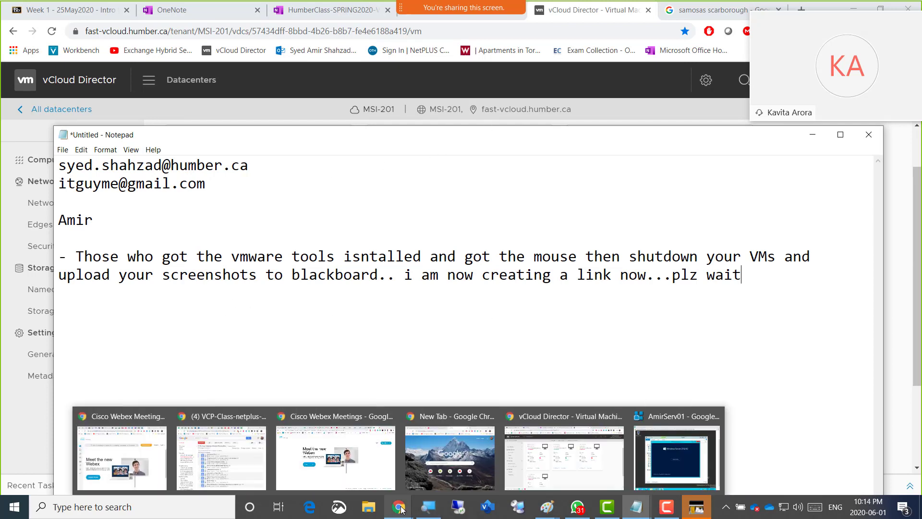
click(552, 462)
click(29, 10)
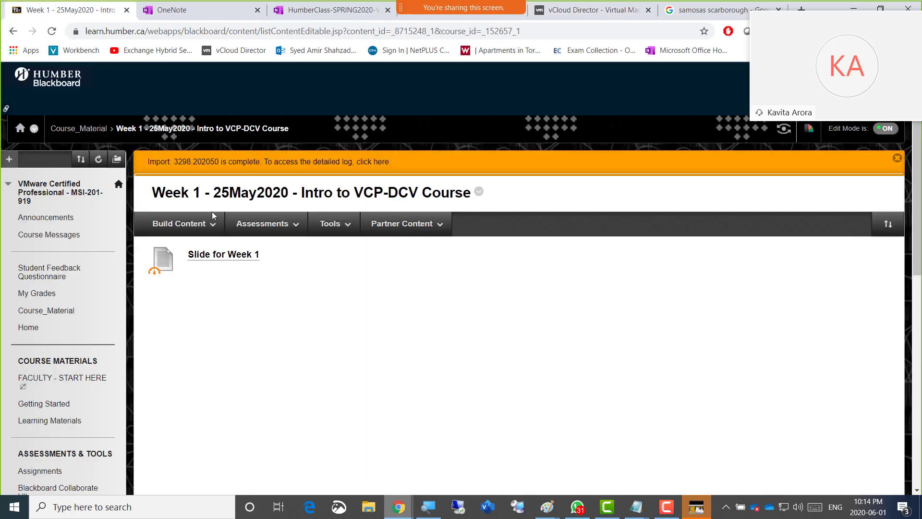
mouse_move(192, 219)
drag(153, 195, 472, 194)
key(ctrl+c)
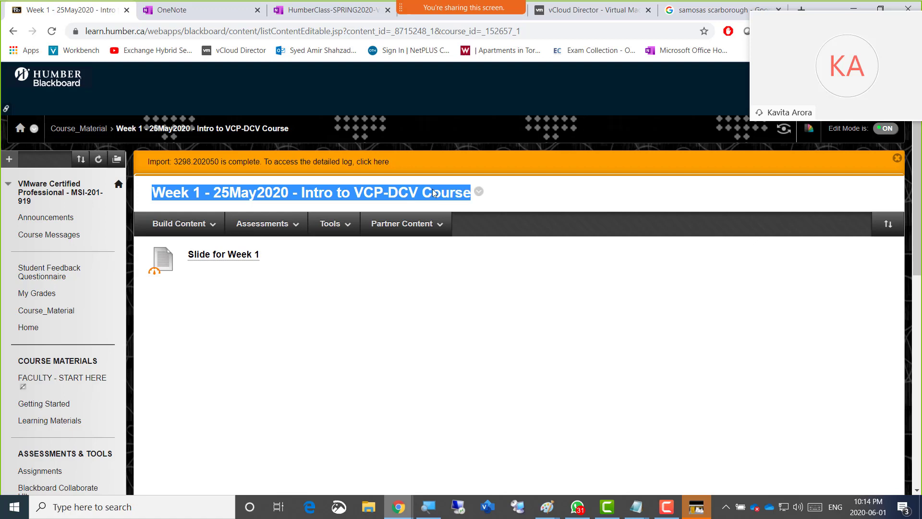
Open Course_Material and sign in to the Humber account, using the second saved username and its account password
click(48, 310)
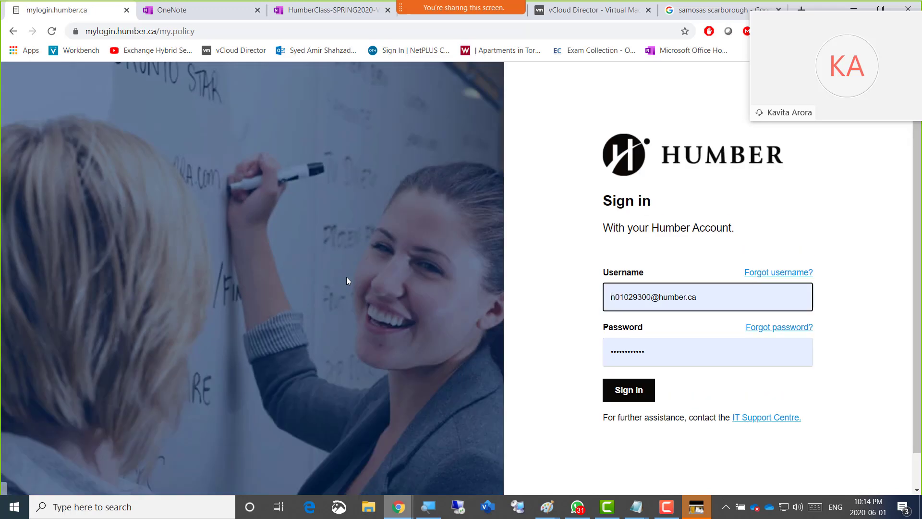
click(638, 388)
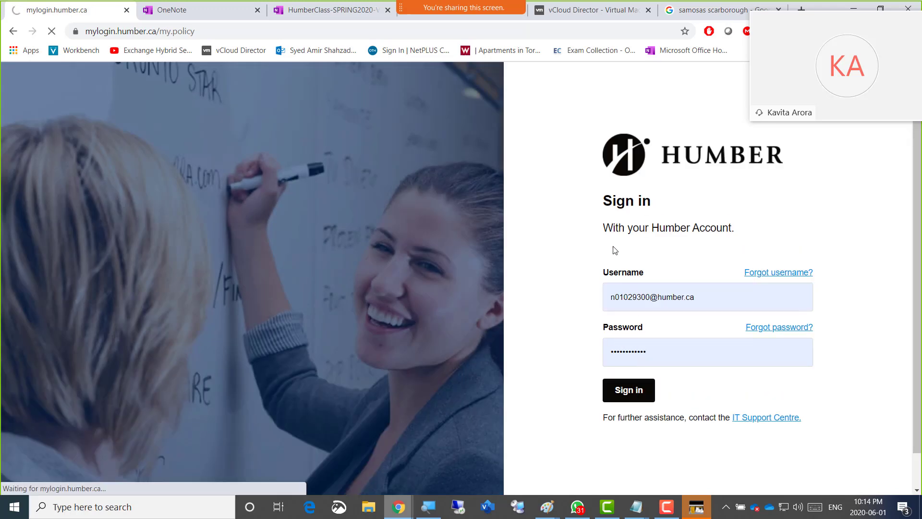
click(656, 297)
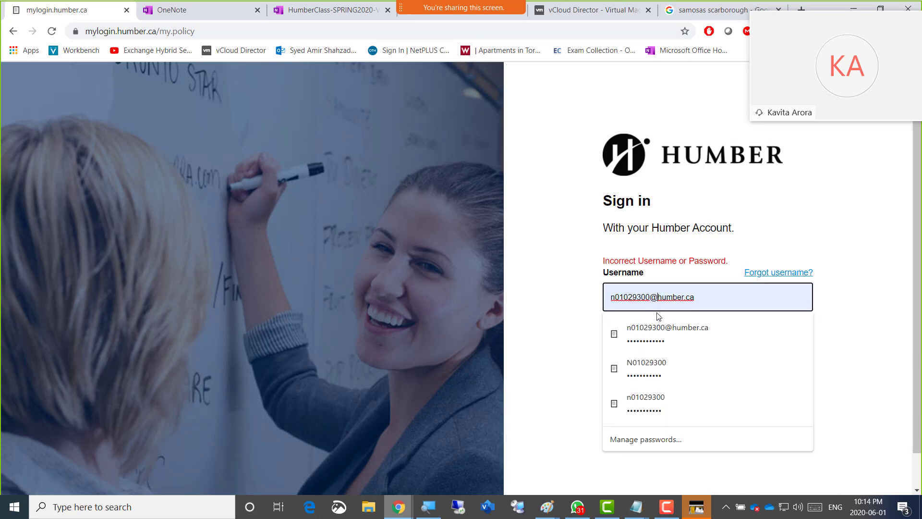
click(657, 362)
click(634, 394)
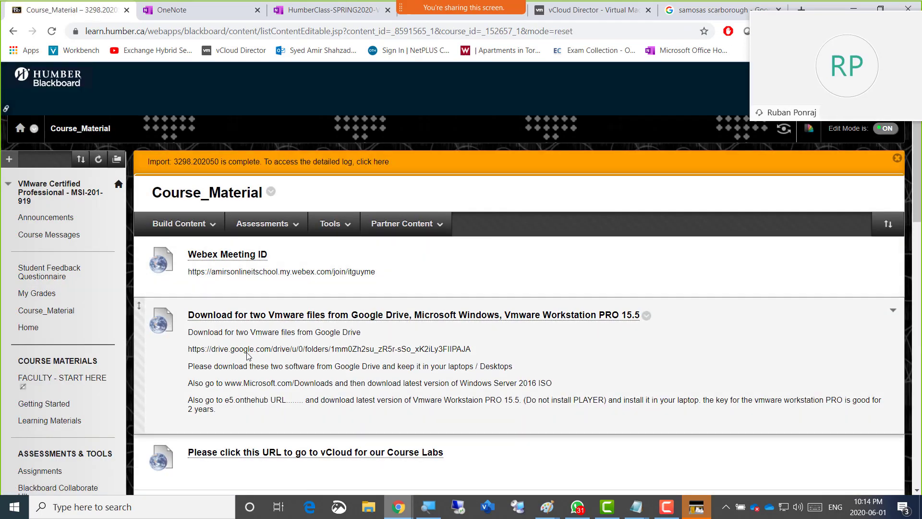
Start a new content folder in Course_Material and paste the copied Week 1 title as its name
click(174, 227)
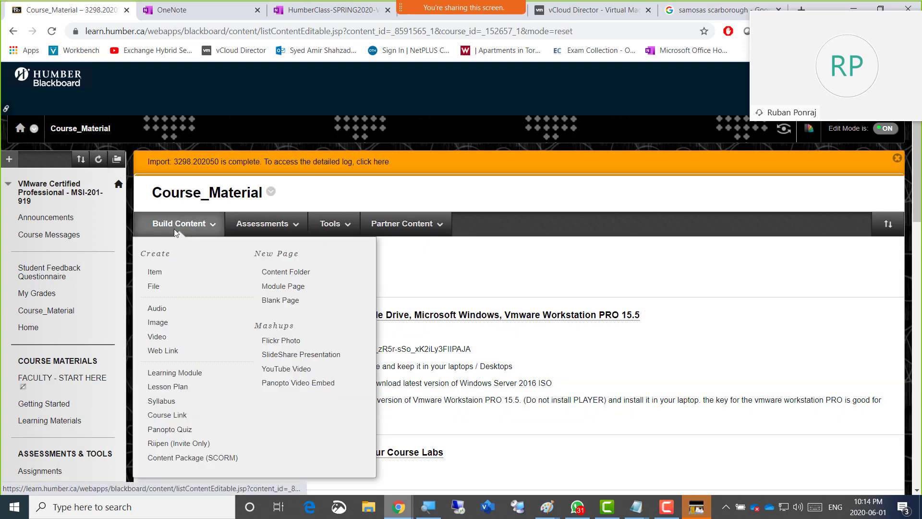
click(284, 271)
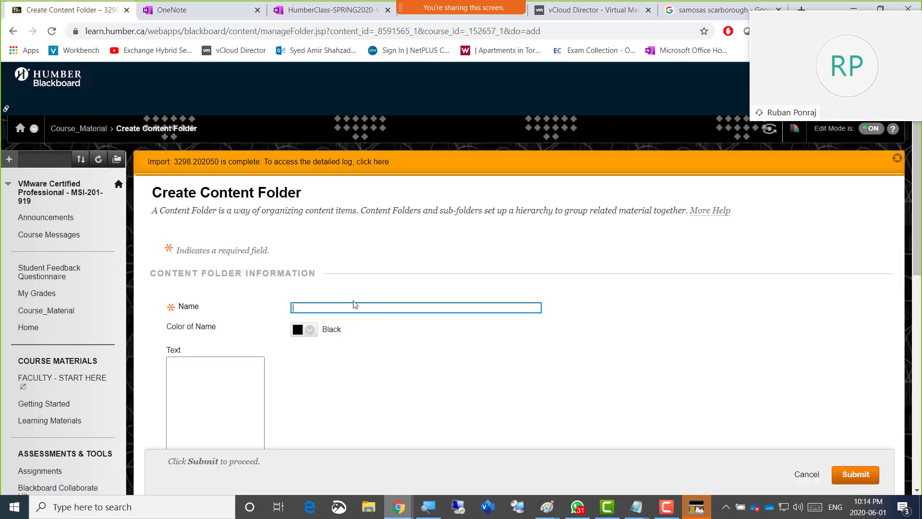
key(ctrl+v)
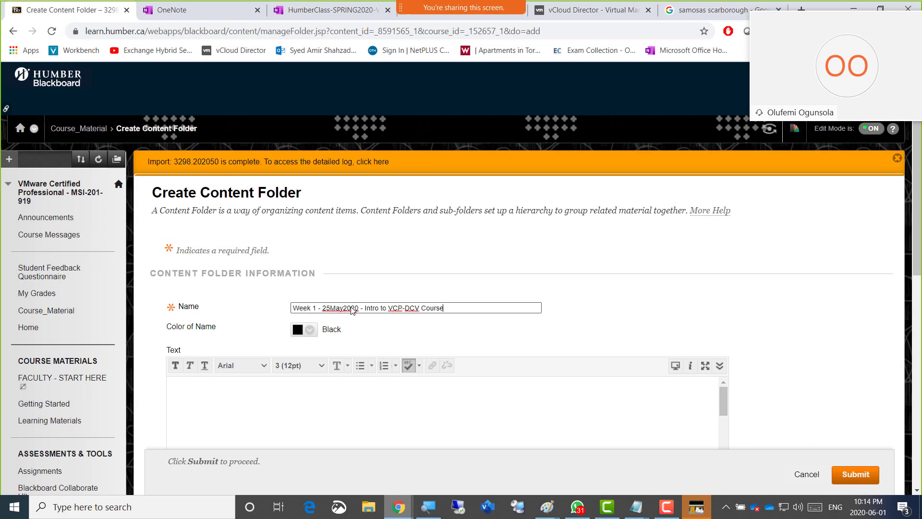
Change the week number in the folder name to 2 and the date to 01June2020
double_click(314, 308)
key(shift+Right)
key(shift+Right)
key(shift+Right)
key(shift+Right)
key(shift+Right)
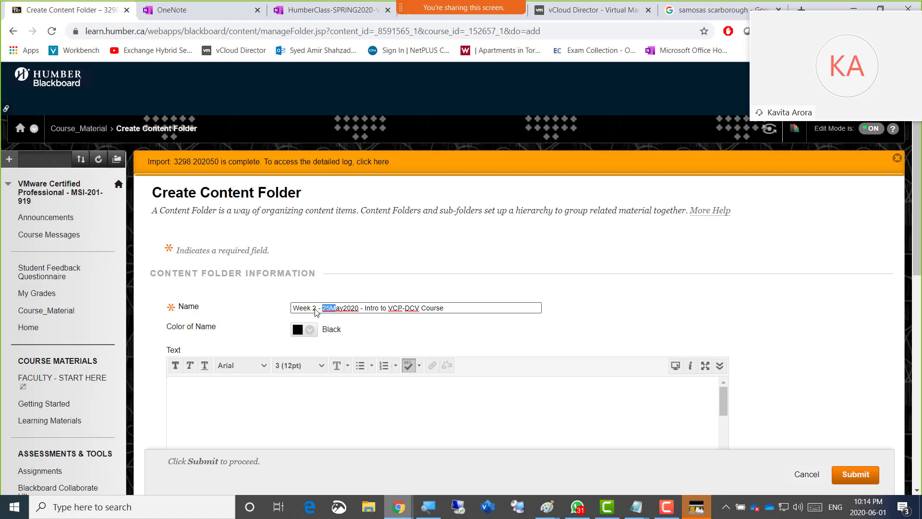
text(01June)
Replace "Intro" in the new folder's name with "Basic Lab"
drag(380, 308, 369, 310)
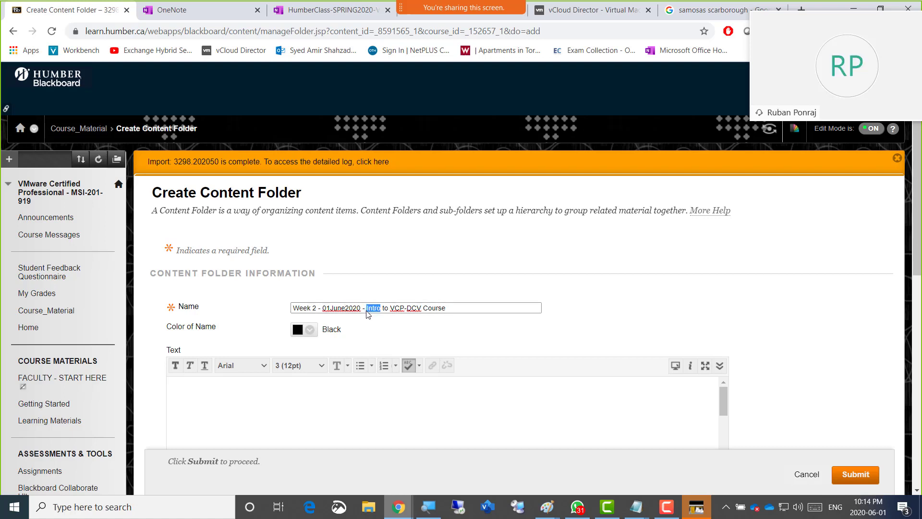
text(Basic)
text( Lab)
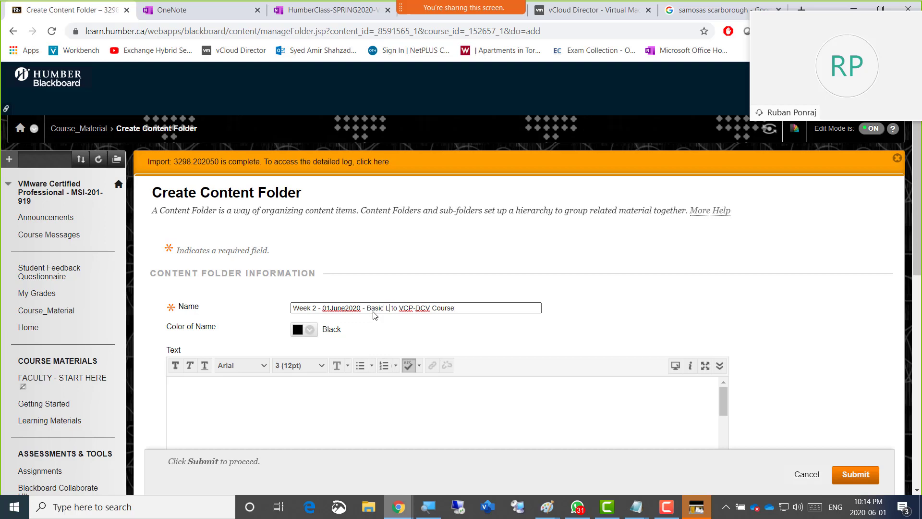
Copy the full Week 2 folder name into the folder's text description and submit the new content folder
key(ctrl+a)
key(ctrl+c)
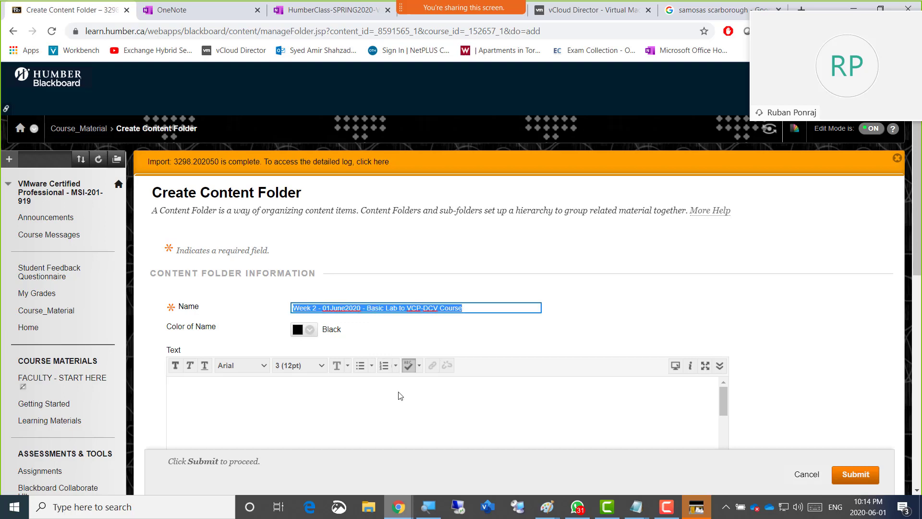
click(396, 406)
key(ctrl+v)
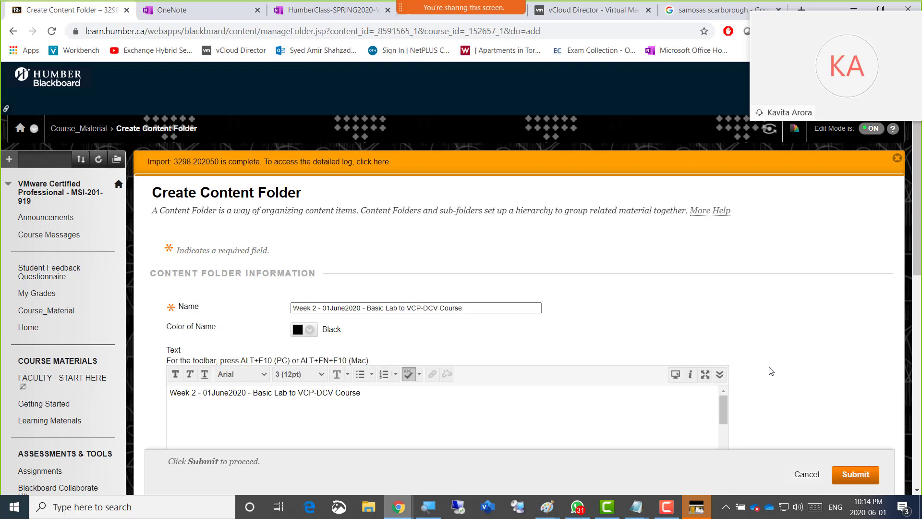
scroll(800, 388, down, 2)
click(842, 476)
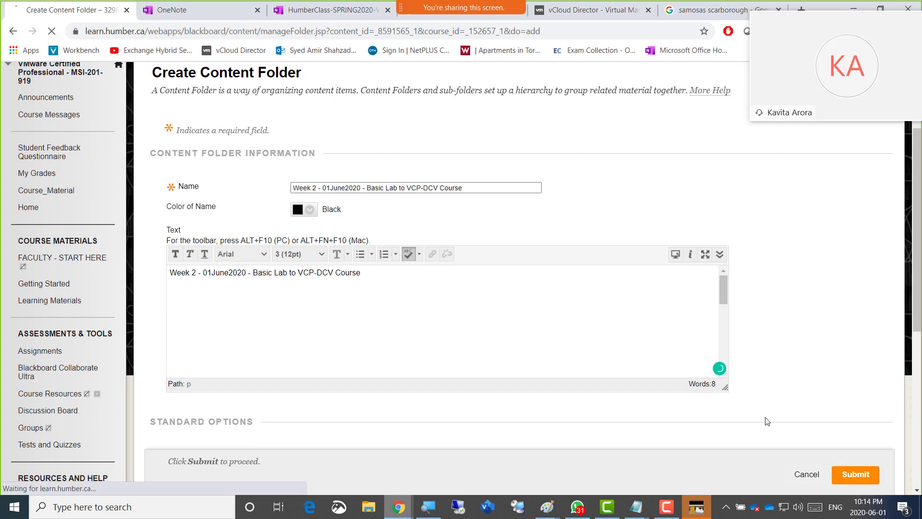
Open the Week 2 - 01June2020 folder from the course material list and start a new assignment in it
scroll(411, 376, down, 15)
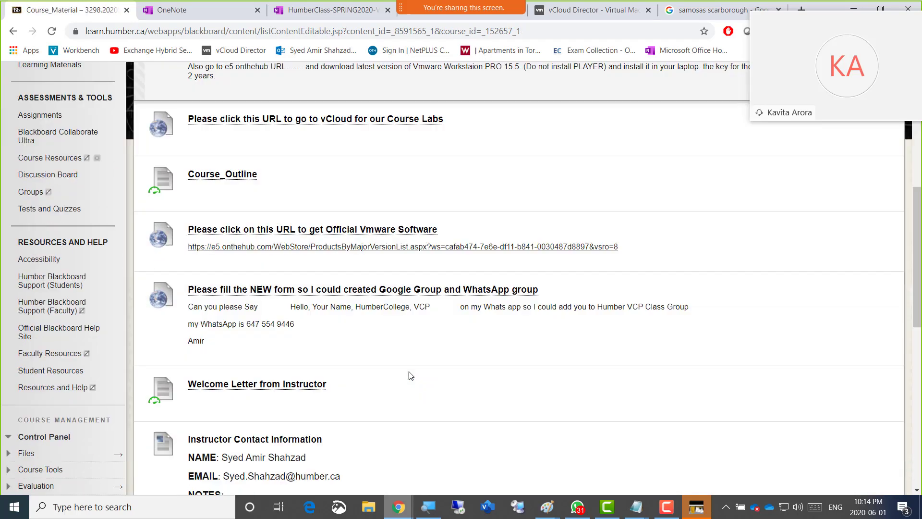
scroll(410, 376, down, 1)
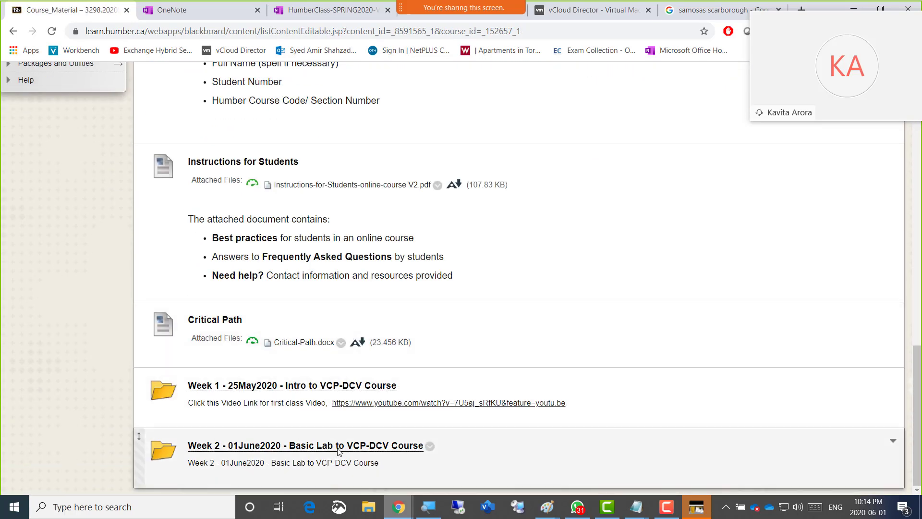
click(339, 446)
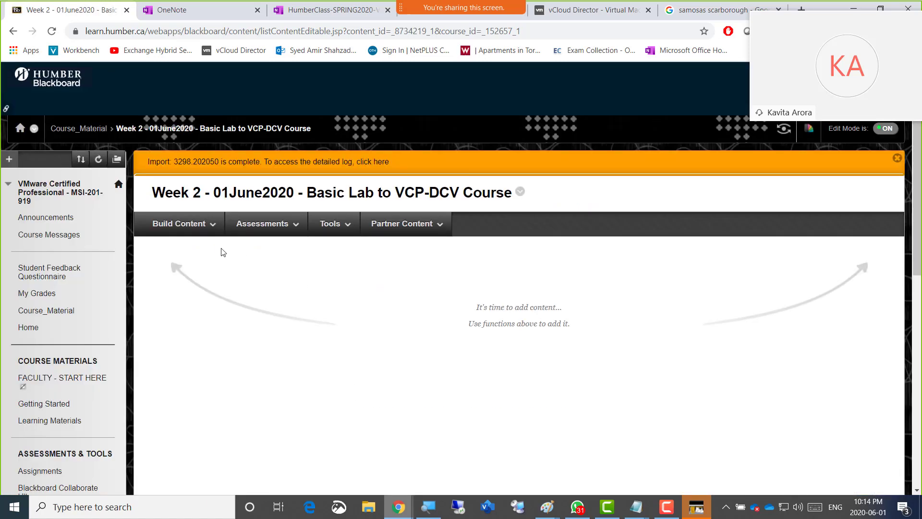
click(200, 233)
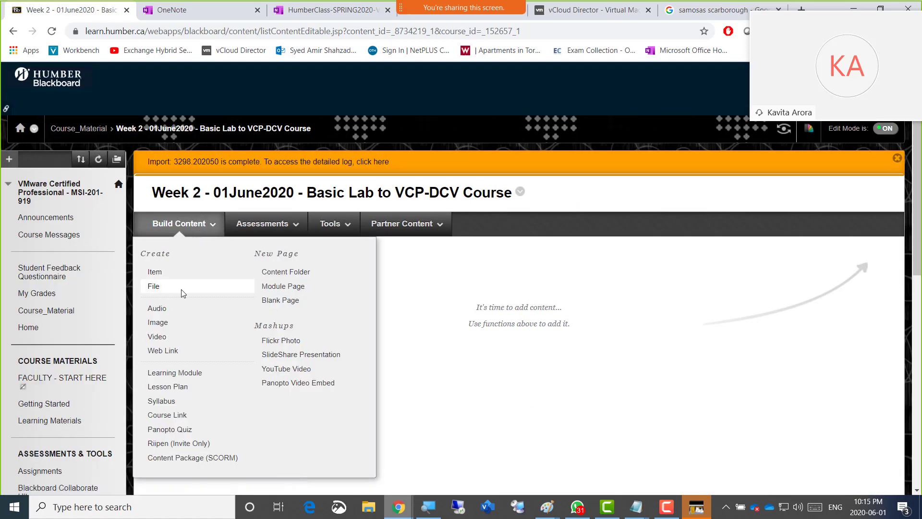
click(268, 226)
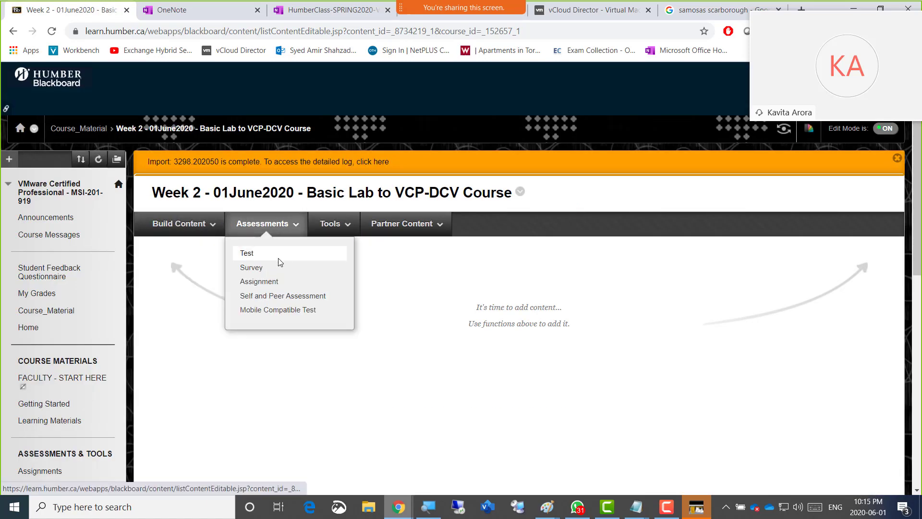
click(282, 285)
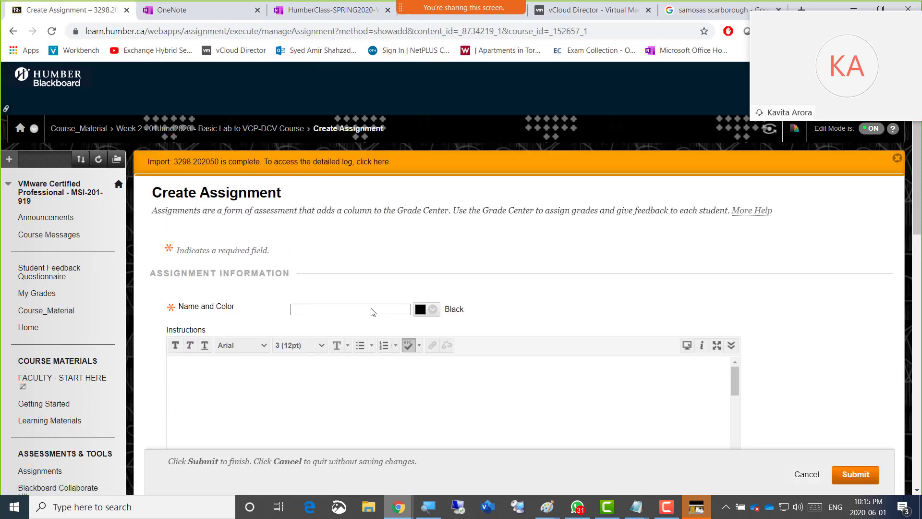
Name the assignment "Week 2 - UPLOAD" and copy that name into its instructions
key(ctrl+v)
key(Home)
key(BackSpace)
key(BackSpace)
key(BackSpace)
key(BackSpace)
key(BackSpace)
key(BackSpace)
key(BackSpace)
key(BackSpace)
key(ctrl+a)
key(ctrl+c)
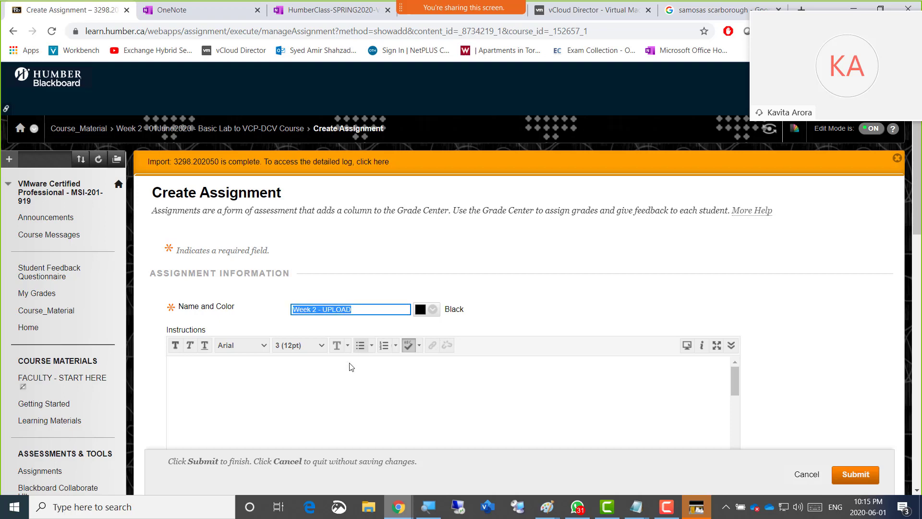
click(335, 386)
key(ctrl+v)
Set the assignment's due date to 06/02/2020 using the date selection calendar
scroll(778, 350, down, 10)
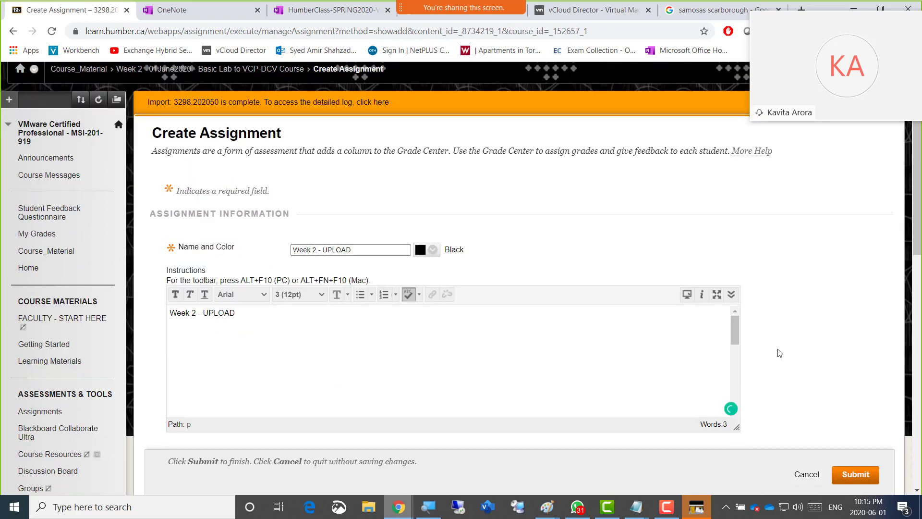
scroll(779, 353, down, 2)
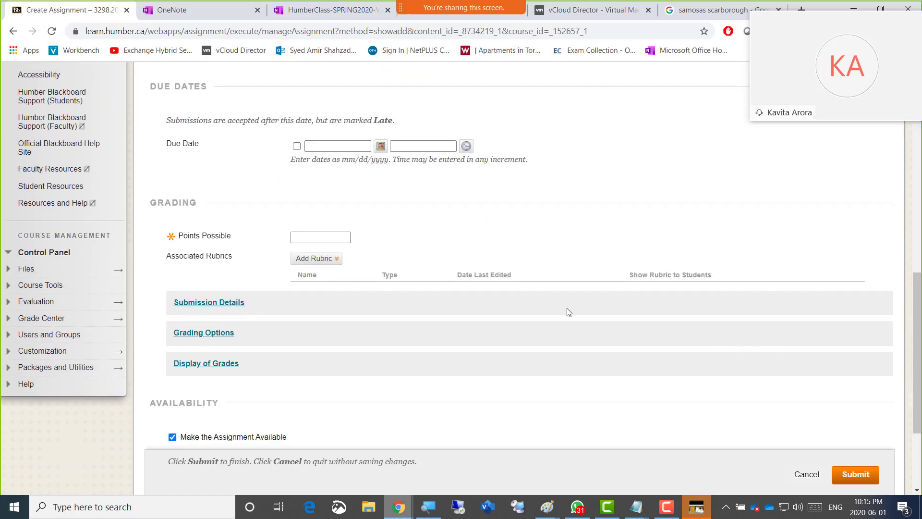
scroll(350, 206, up, 6)
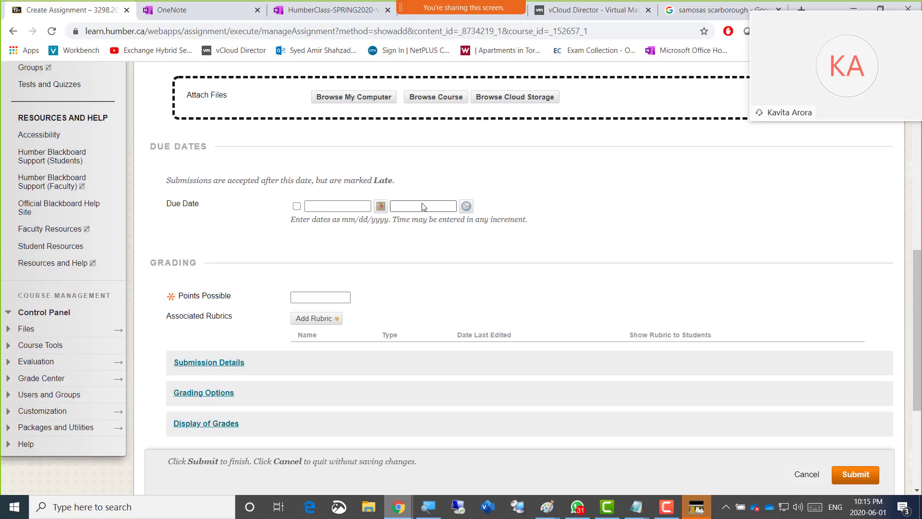
scroll(418, 206, up, 4)
scroll(421, 211, down, 8)
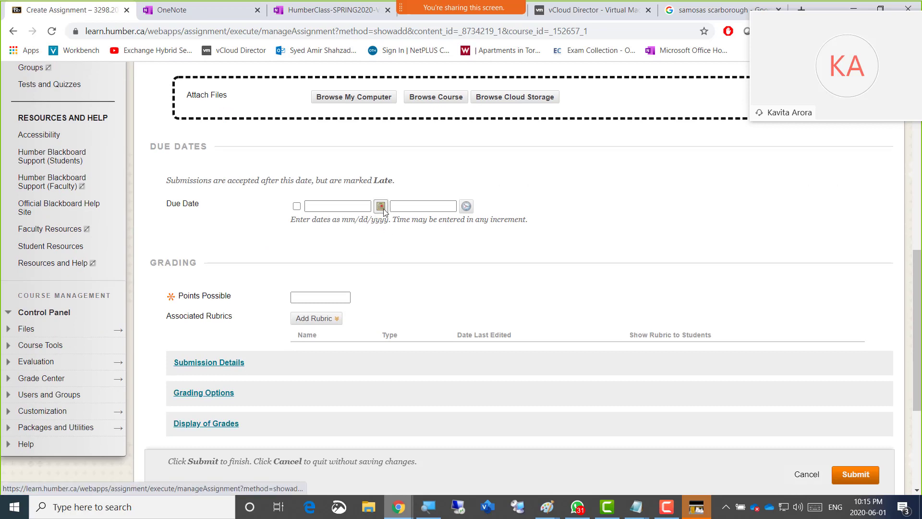
click(381, 207)
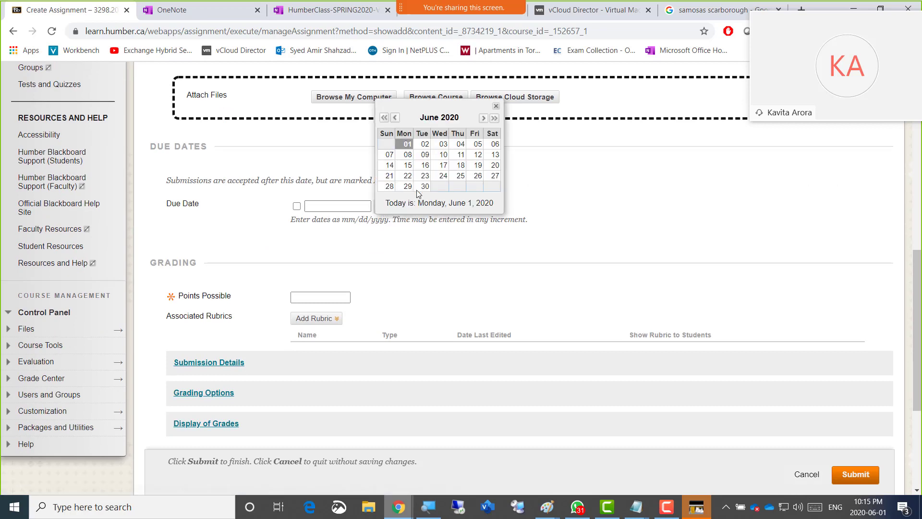
click(424, 146)
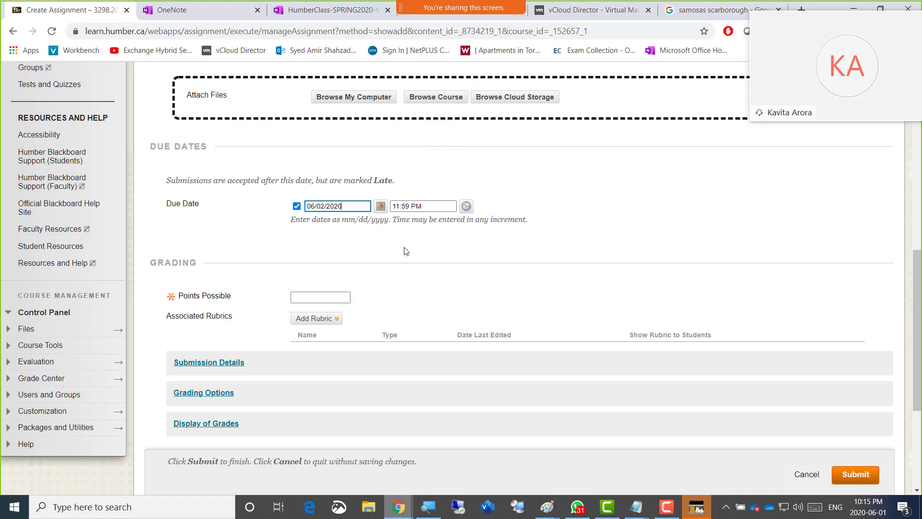
Set the points possible to 4 and expand the assignment's submission details
click(330, 298)
click(300, 361)
scroll(457, 290, down, 2)
click(211, 242)
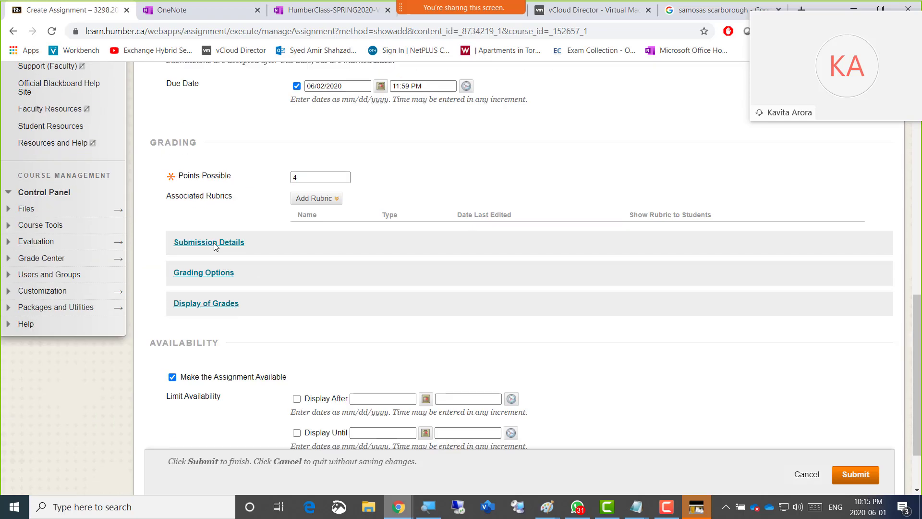
Allow multiple attempts for the assignment with a maximum of 2 attempts
scroll(384, 321, down, 2)
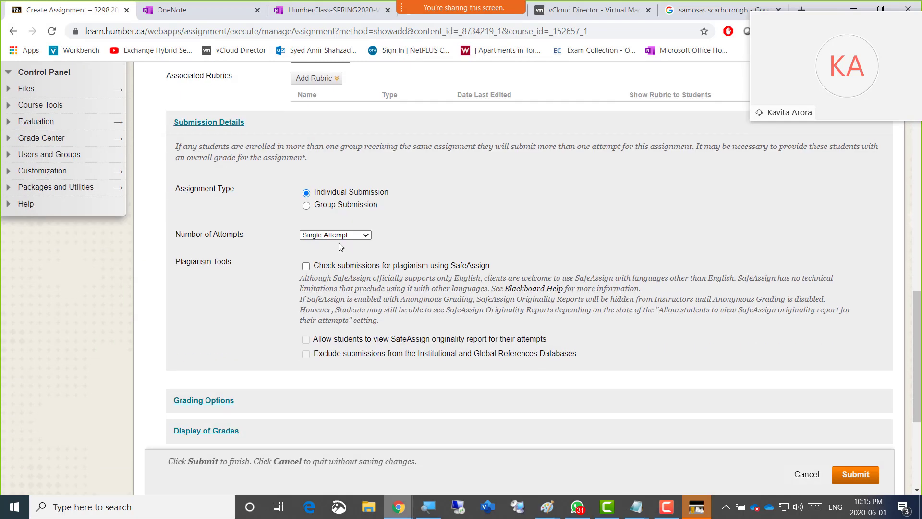
click(336, 237)
click(343, 250)
click(313, 262)
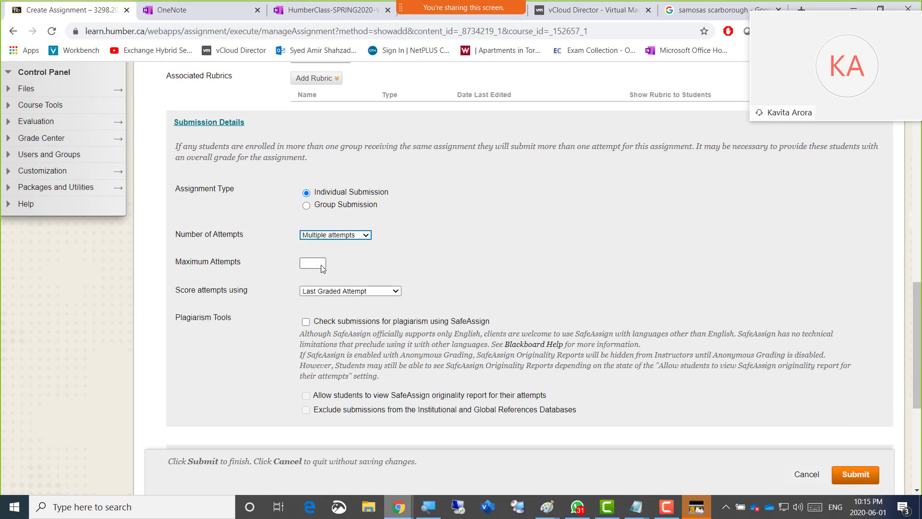
click(316, 279)
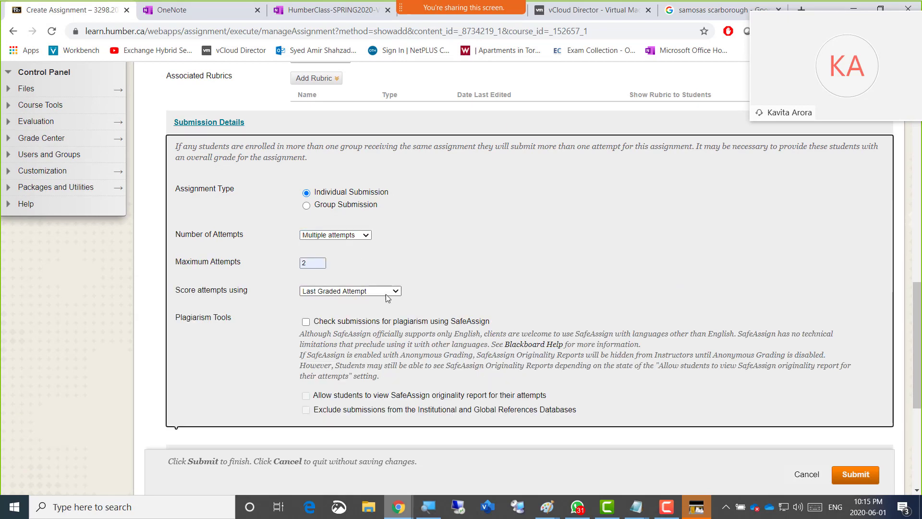
Keep attempt scoring on Last Graded Attempt and submit the new assignment
click(385, 293)
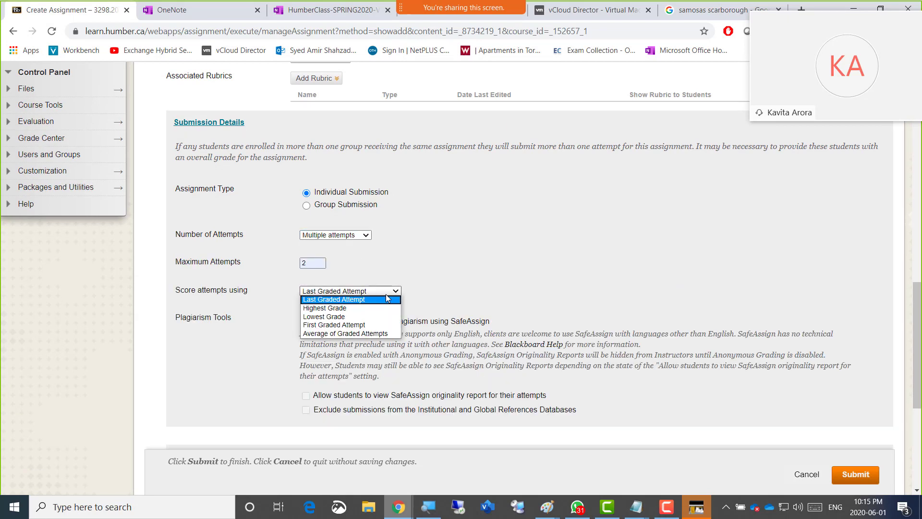
click(468, 268)
scroll(458, 273, down, 5)
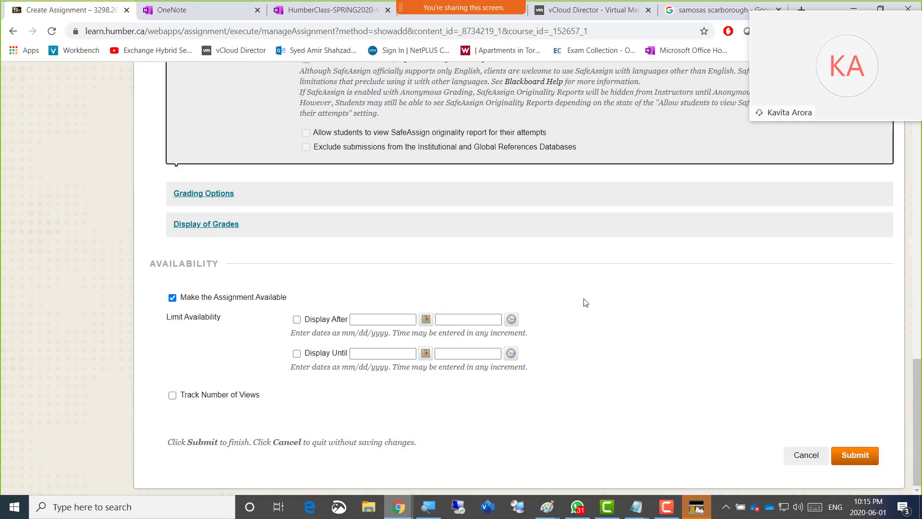
click(843, 456)
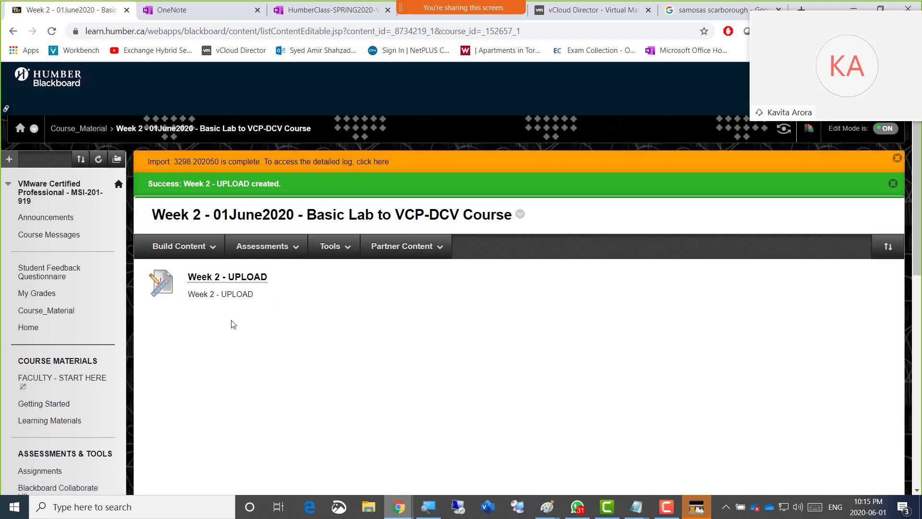
click(179, 246)
click(666, 503)
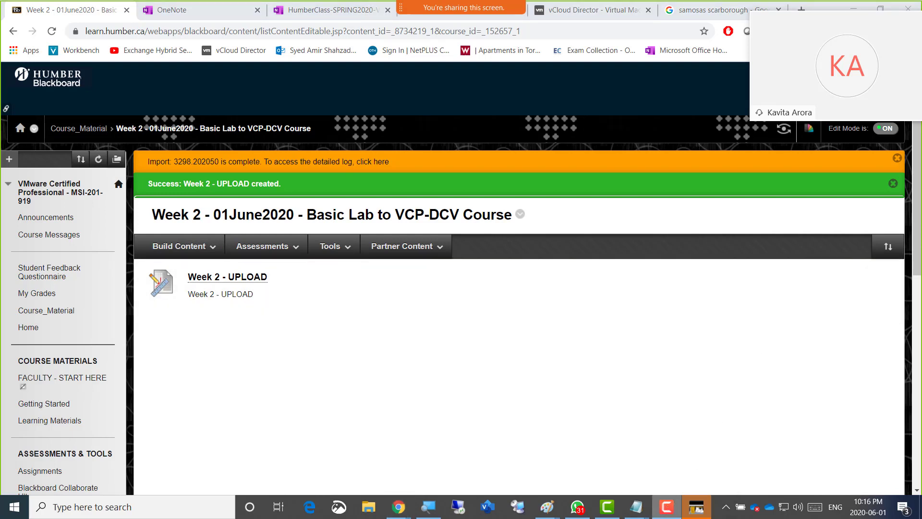
drag(921, 278, 605, 338)
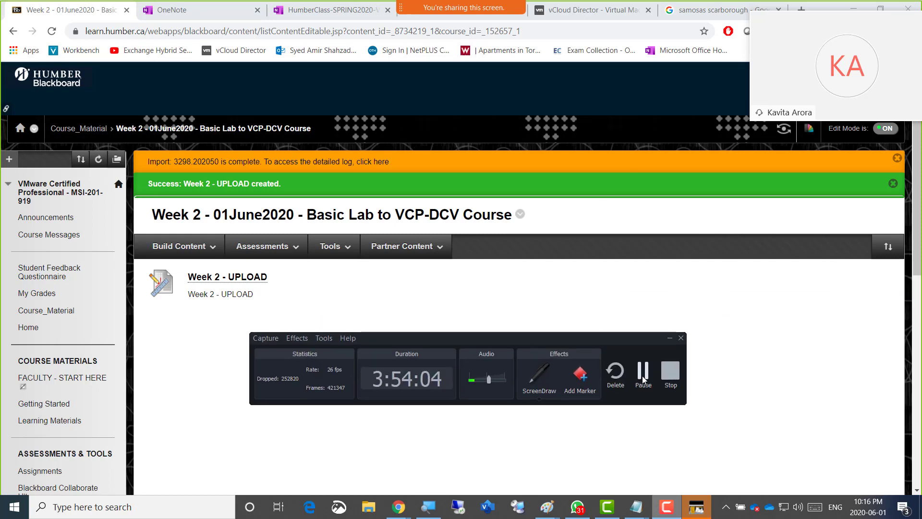